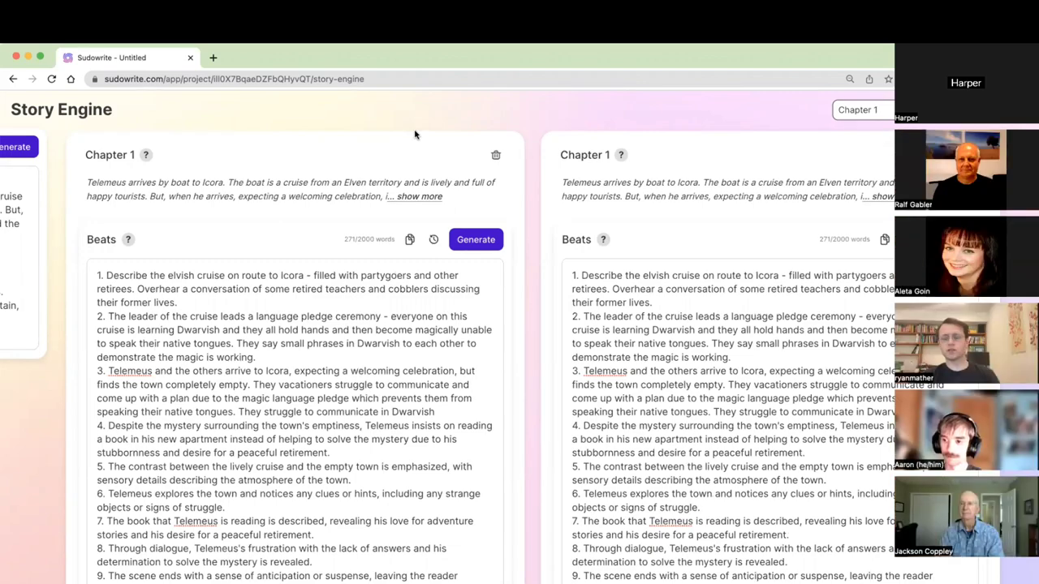
Scroll across the Story Engine columns to review the story material.
scroll(415, 135, "left", 5)
scroll(414, 135, "left", 10)
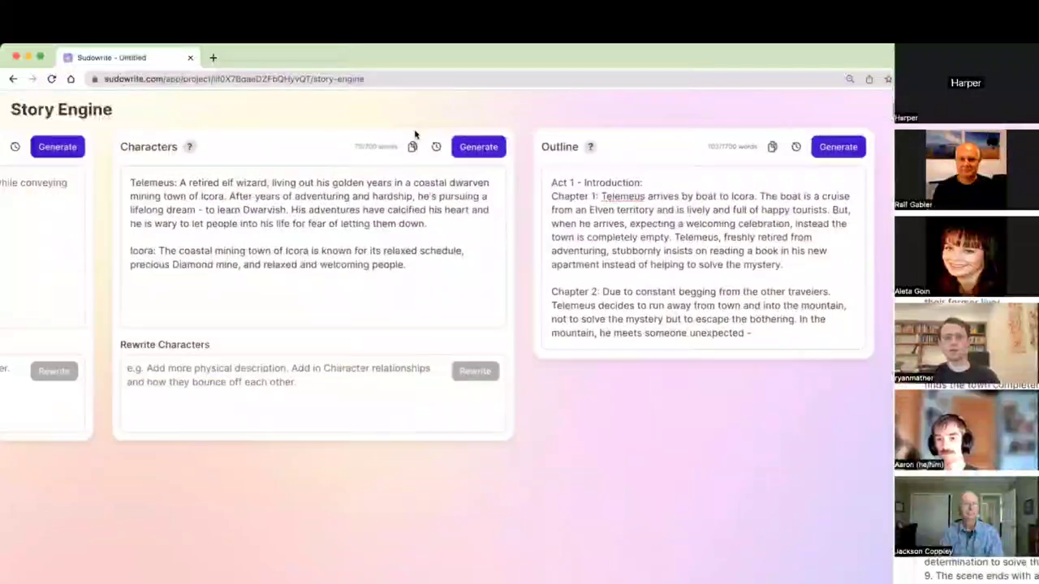
scroll(415, 134, "left", 2)
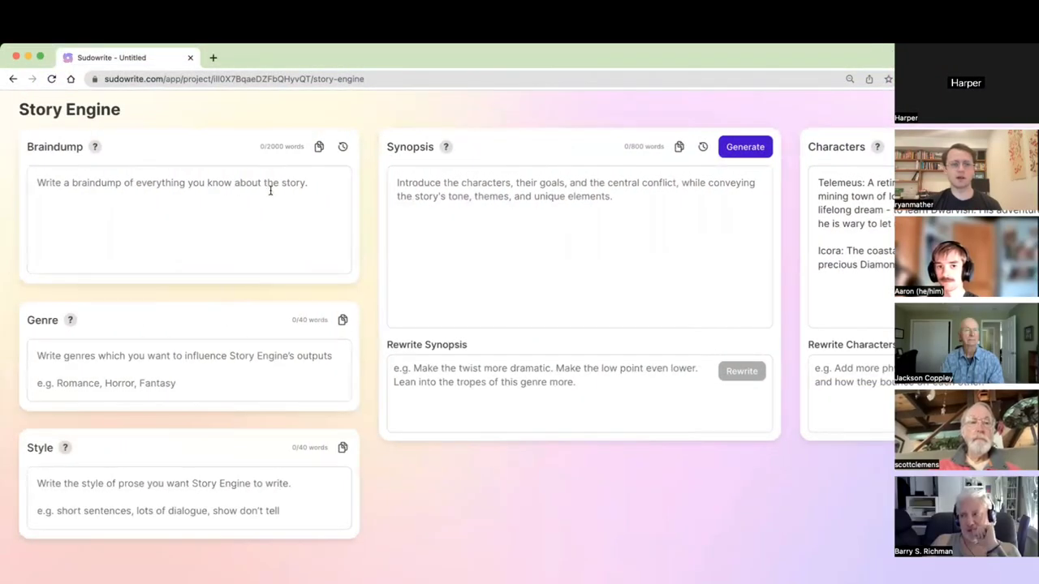
scroll(540, 212, "right", 10)
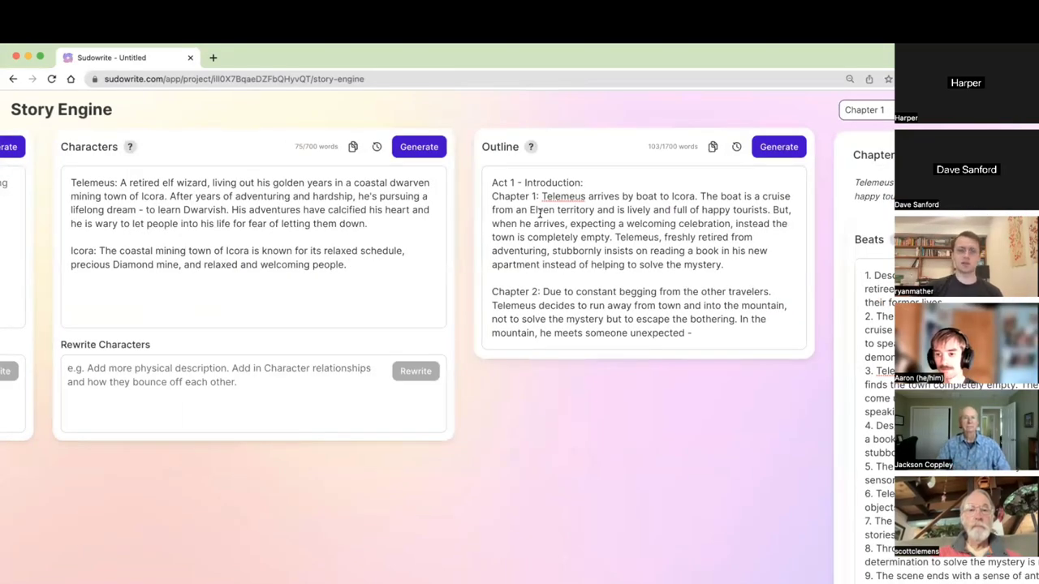
scroll(539, 212, "right", 2)
scroll(539, 213, "down", 1)
scroll(540, 213, "right", 10)
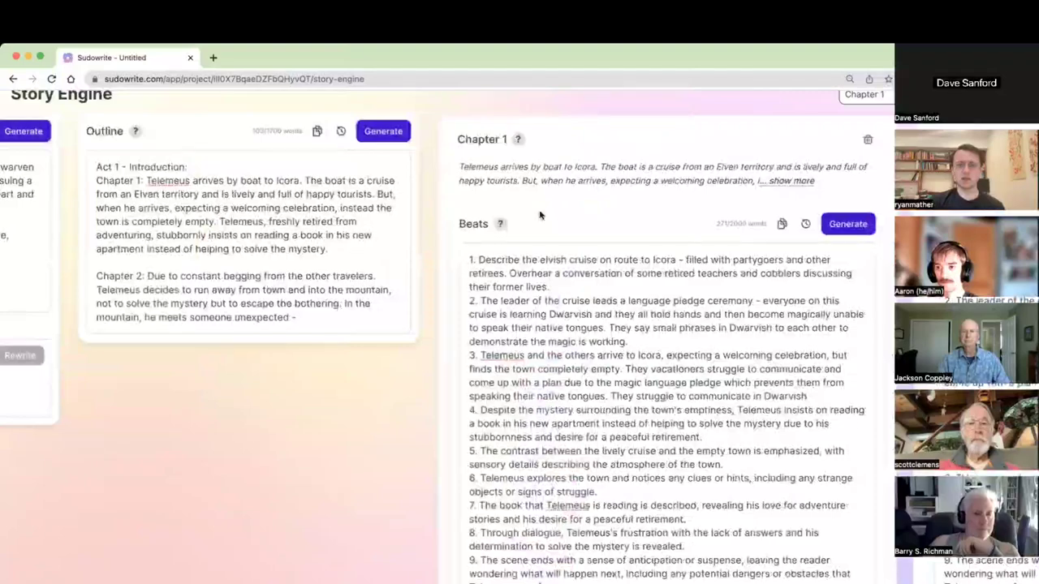
scroll(539, 215, "up", 1)
scroll(540, 215, "right", 12)
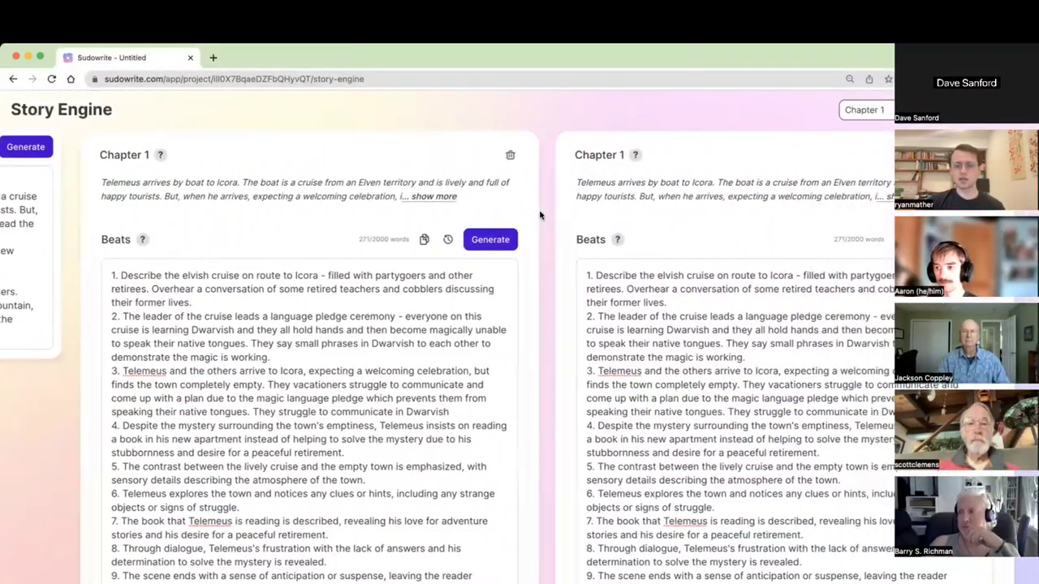
scroll(540, 215, "right", 10)
scroll(430, 288, "left", 2)
scroll(430, 288, "down", 3)
scroll(430, 288, "left", 6)
scroll(430, 288, "up", 3)
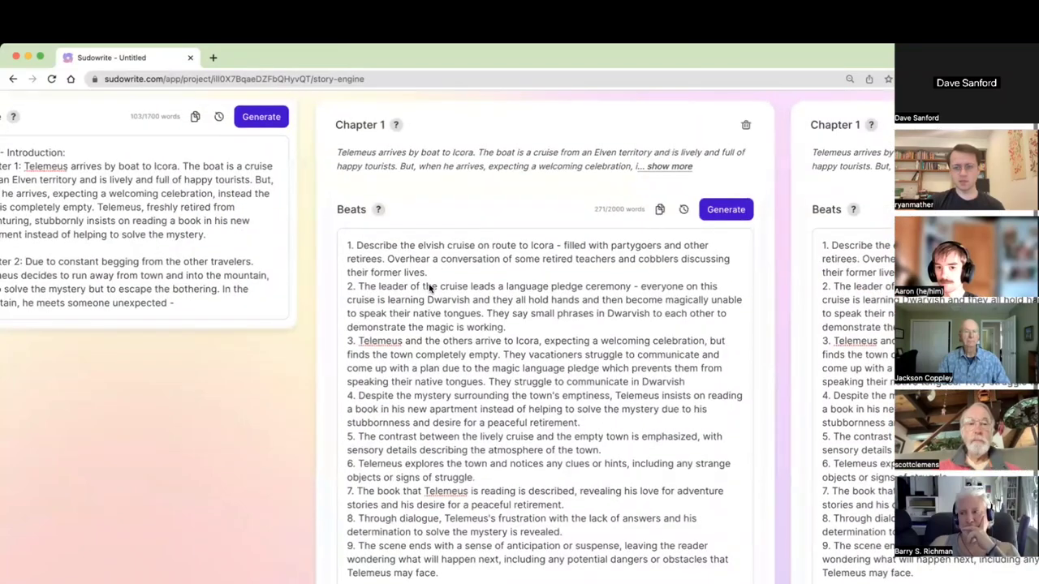
scroll(648, 211, "right", 4)
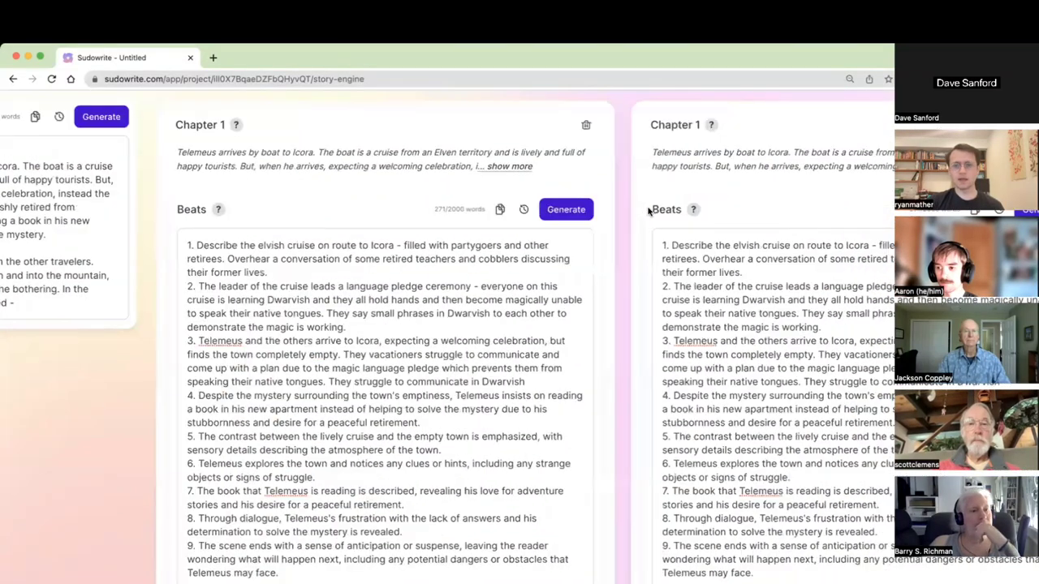
scroll(520, 341, "right", 3)
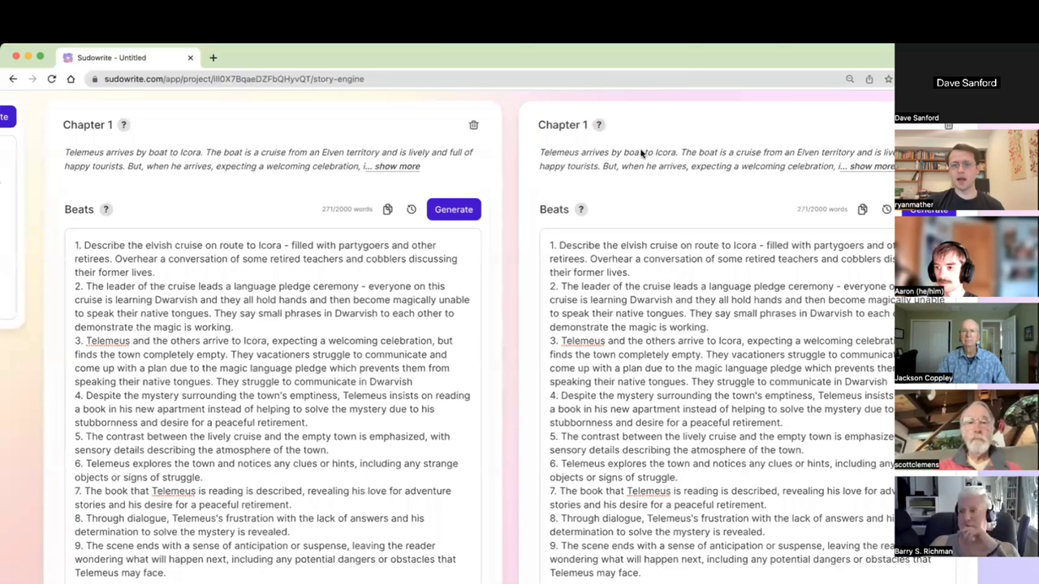
scroll(640, 149, "left", 6)
scroll(555, 160, "left", 3)
scroll(547, 162, "up", 1)
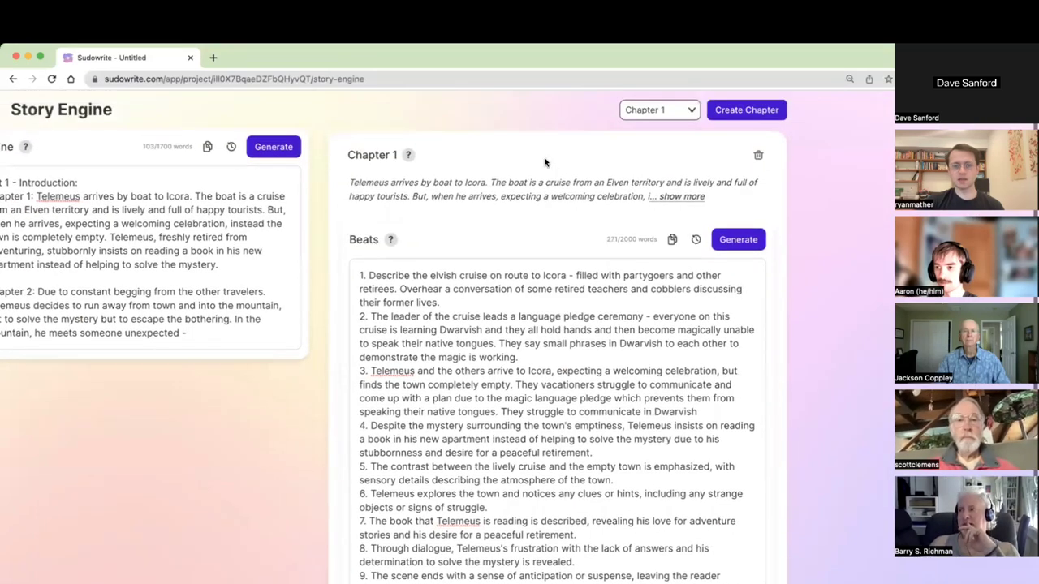
scroll(545, 162, "left", 2)
scroll(544, 163, "down", 2)
scroll(544, 162, "up", 2)
scroll(545, 162, "down", 5)
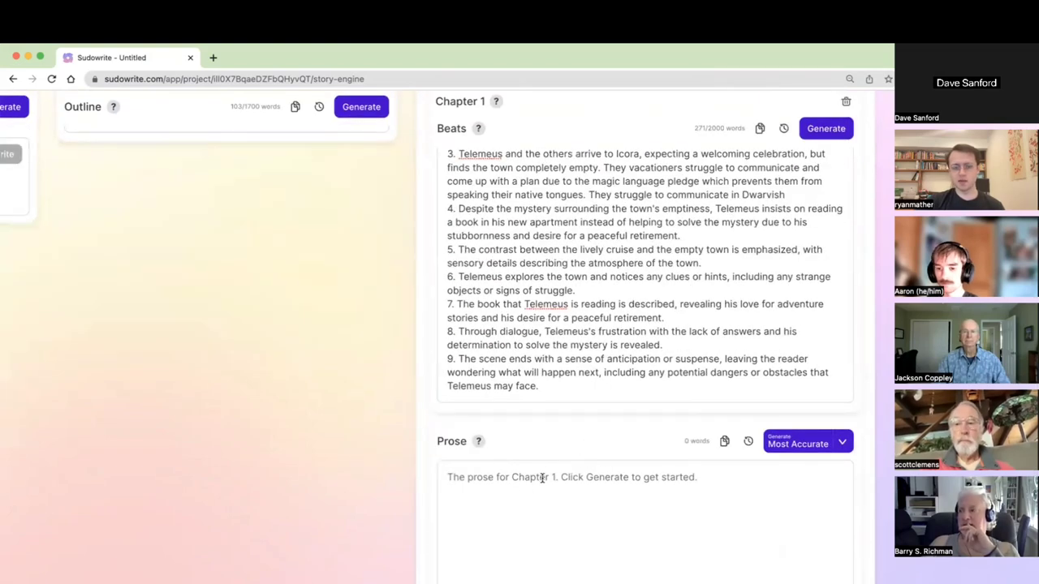
scroll(545, 479, "up", 5)
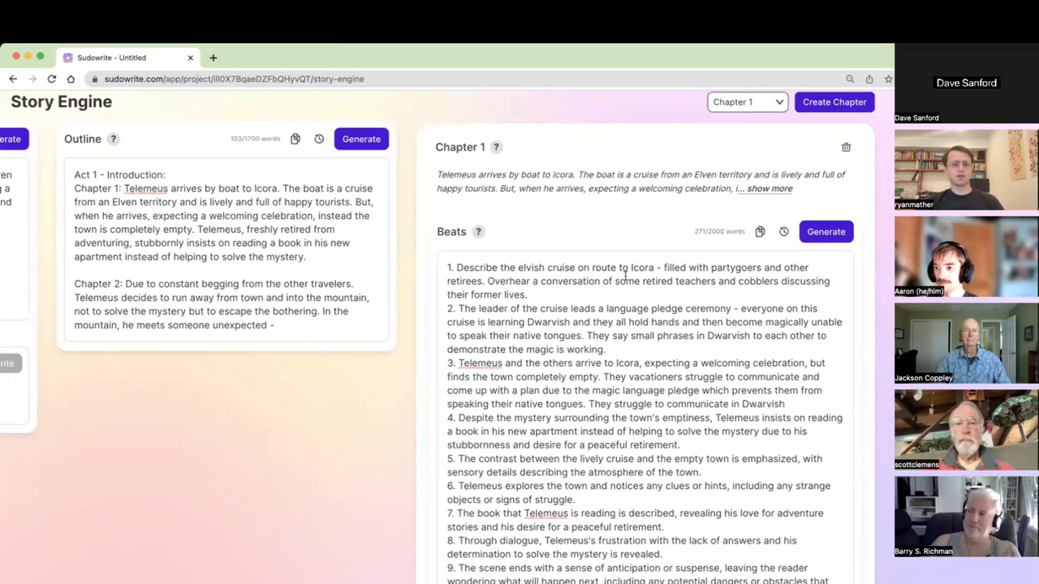
scroll(624, 278, "left", 3)
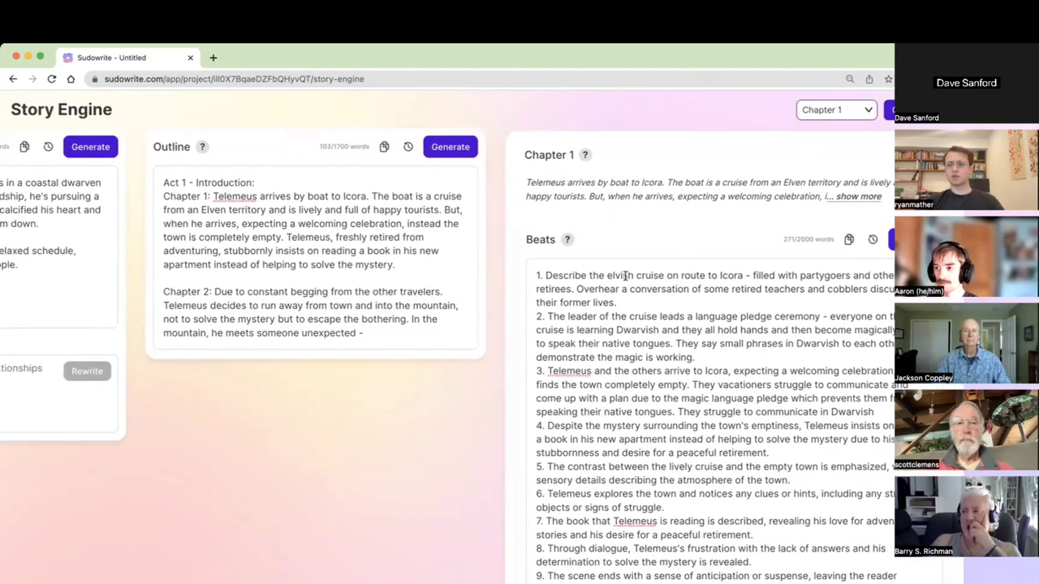
scroll(624, 276, "left", 1)
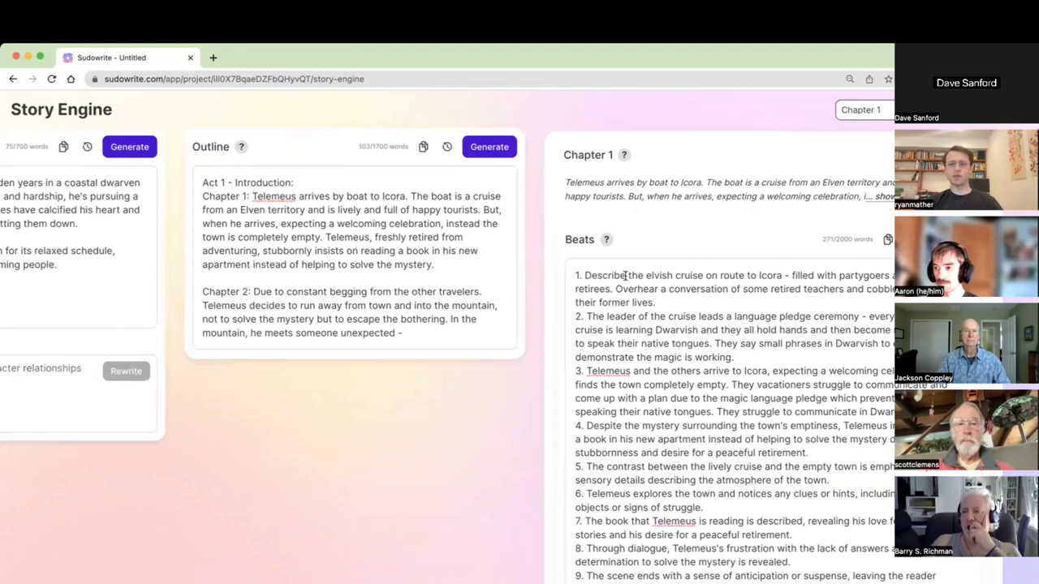
scroll(625, 276, "left", 1)
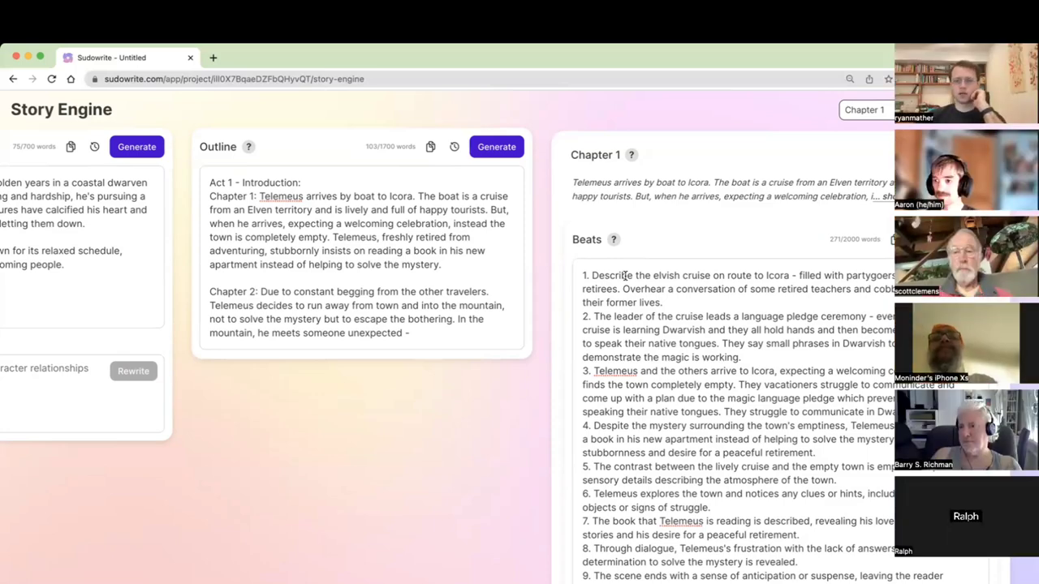
scroll(609, 213, "left", 2)
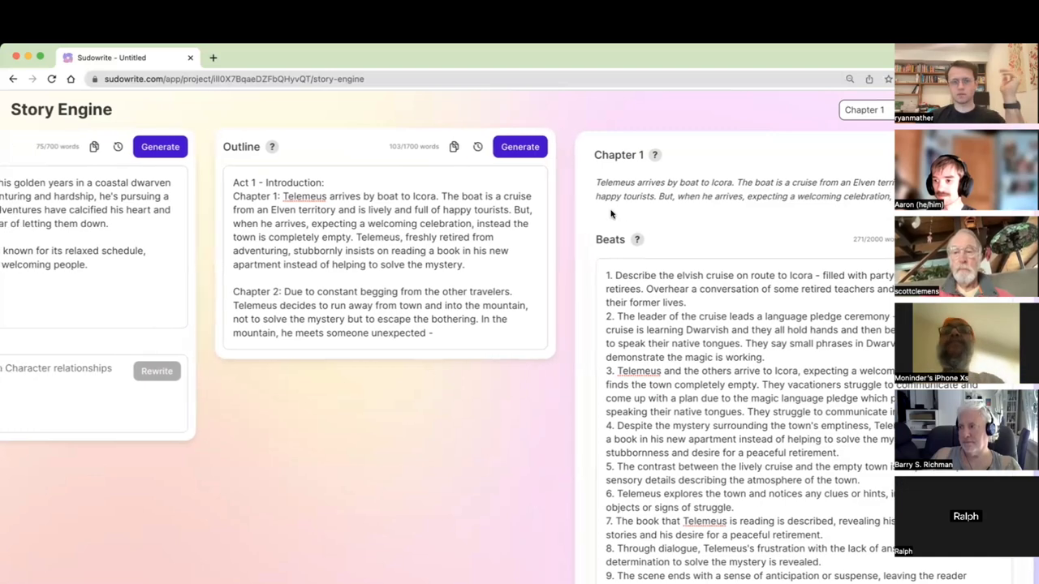
scroll(611, 213, "left", 15)
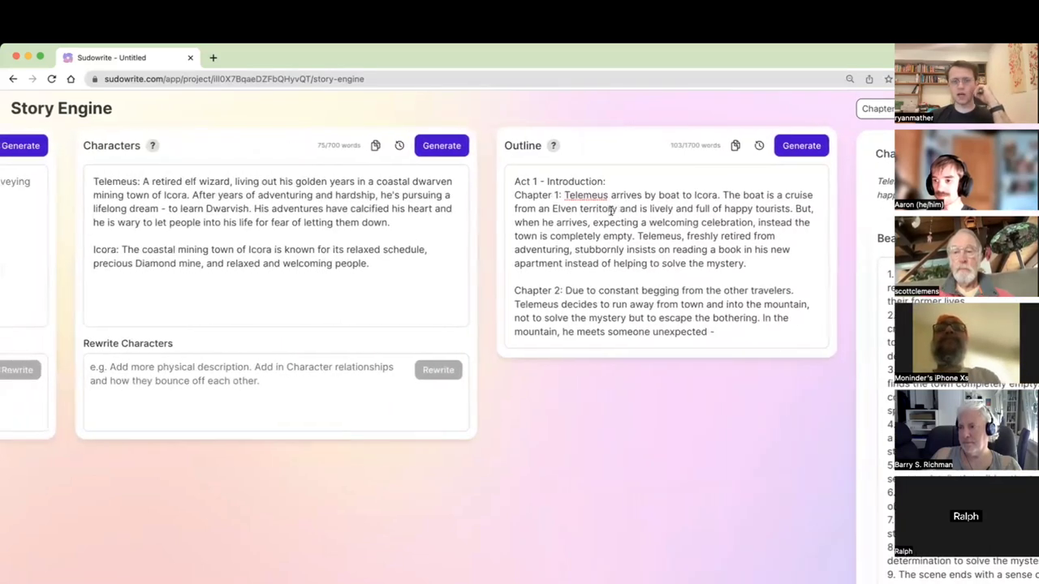
scroll(611, 211, "left", 16)
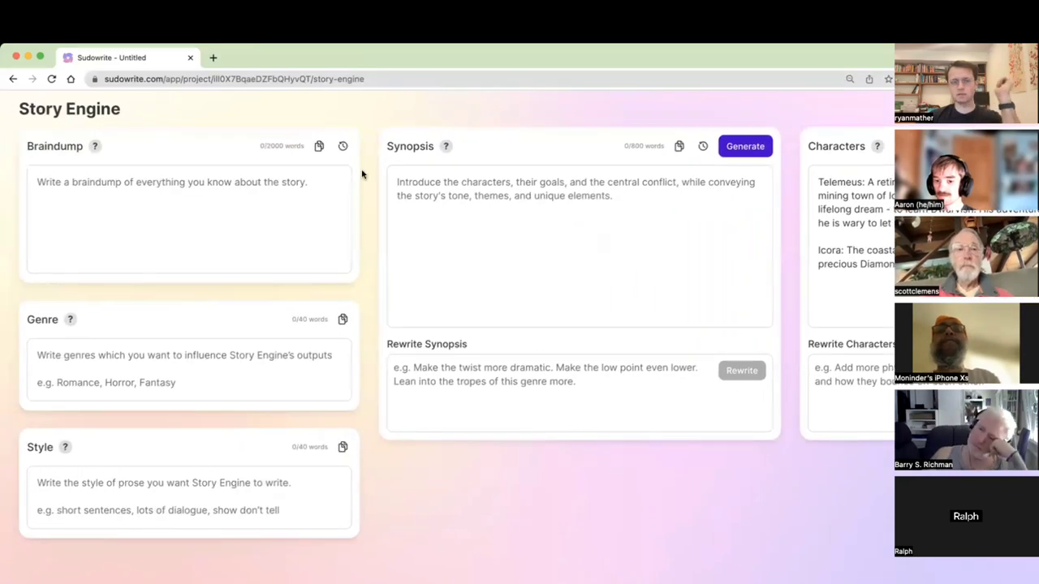
scroll(362, 171, "right", 7)
scroll(362, 171, "right", 20)
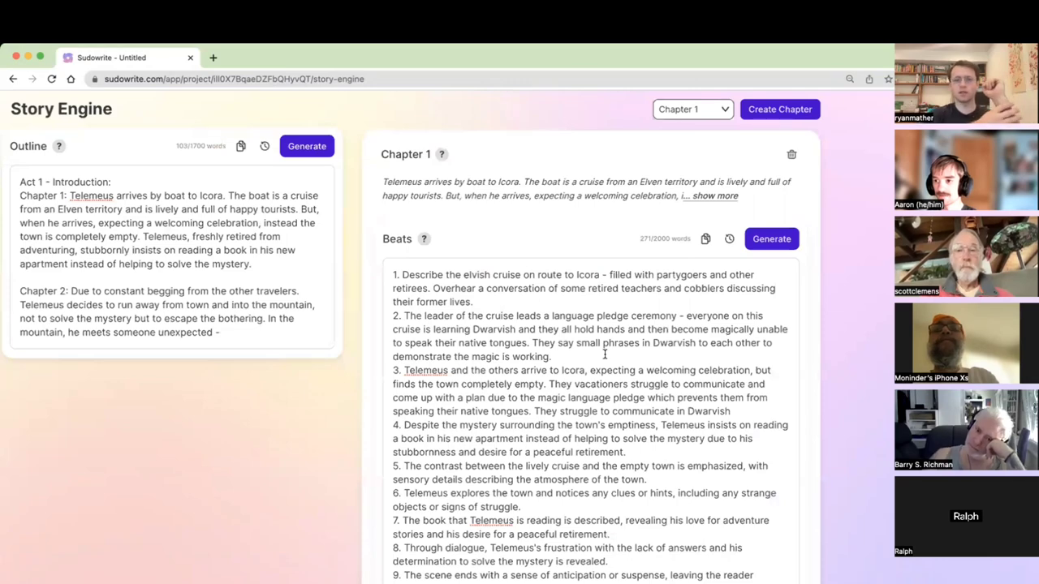
scroll(604, 354, "down", 1)
scroll(605, 354, "up", 1)
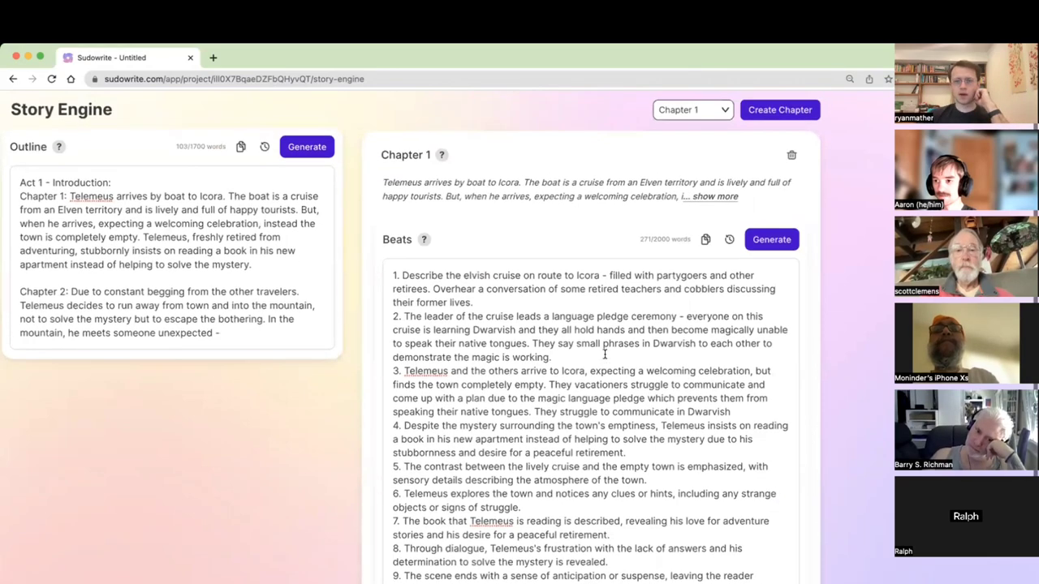
scroll(605, 354, "left", 10)
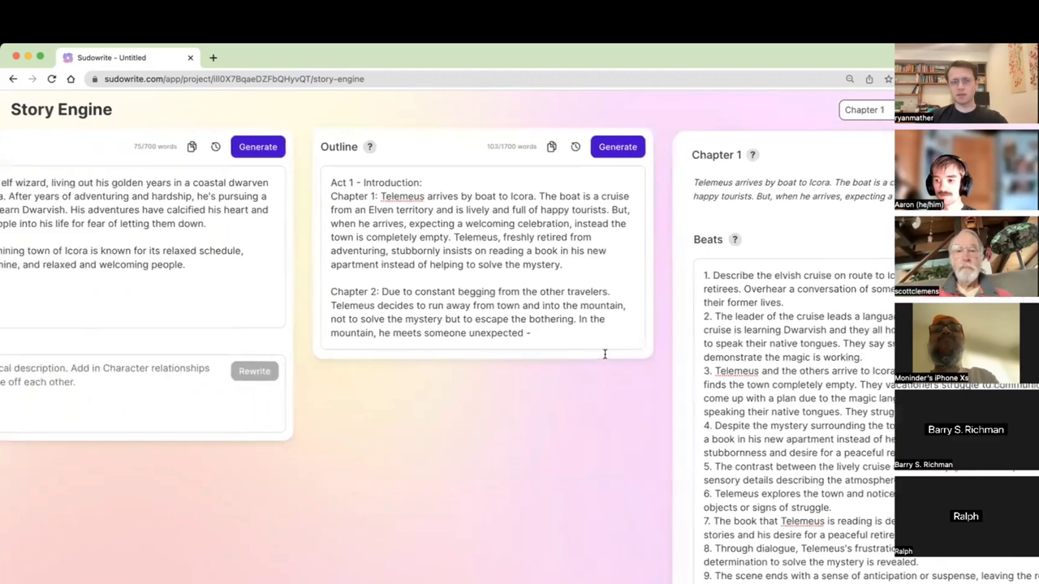
scroll(605, 355, "right", 10)
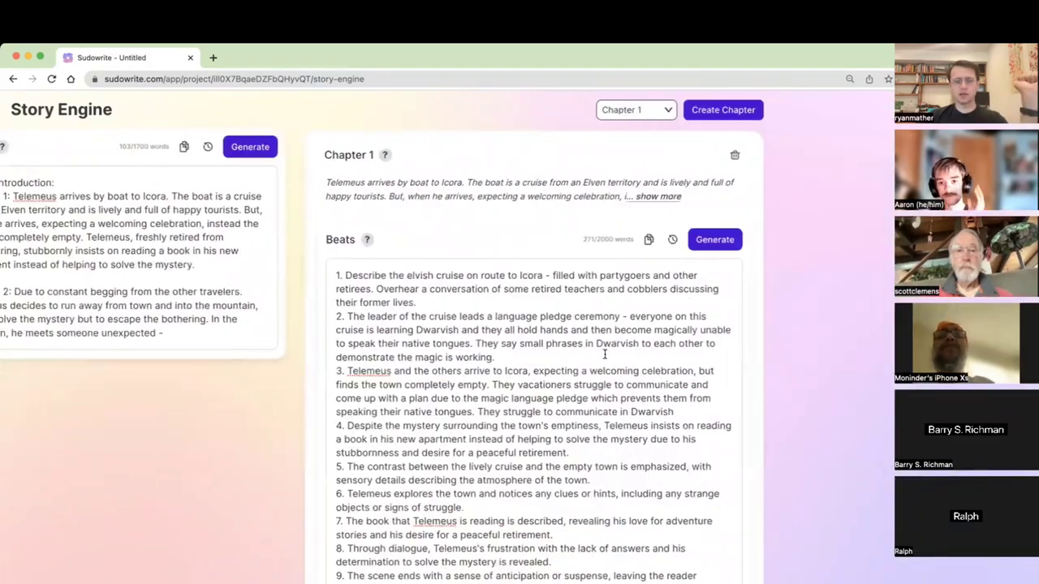
scroll(604, 354, "left", 2)
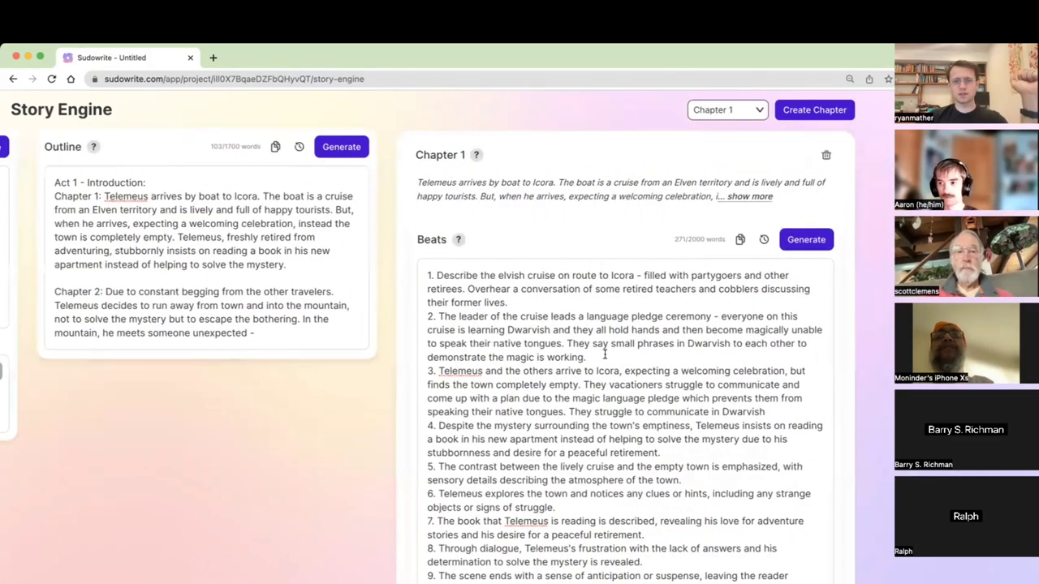
scroll(604, 353, "down", 1)
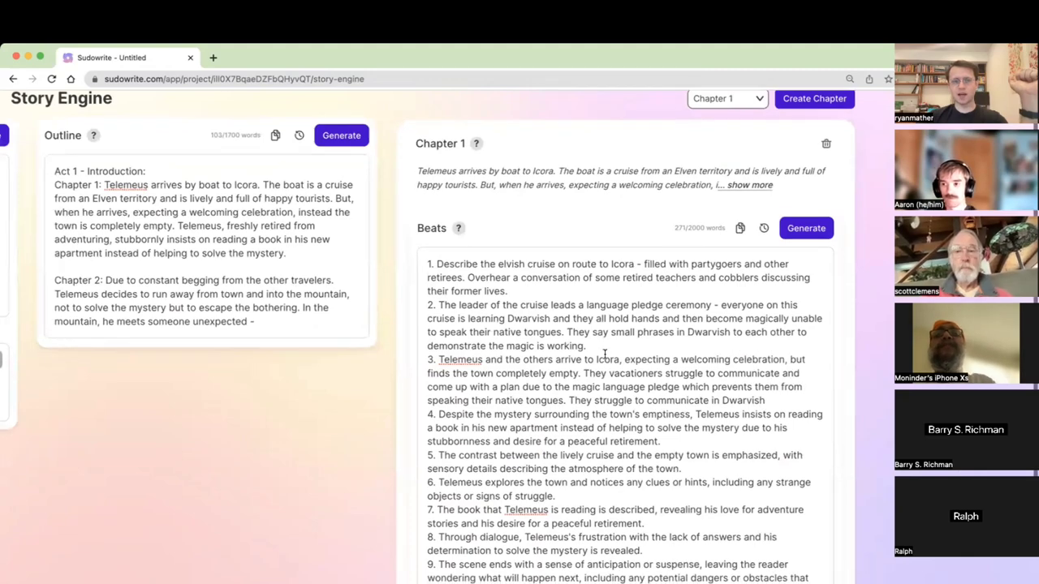
scroll(605, 354, "down", 1)
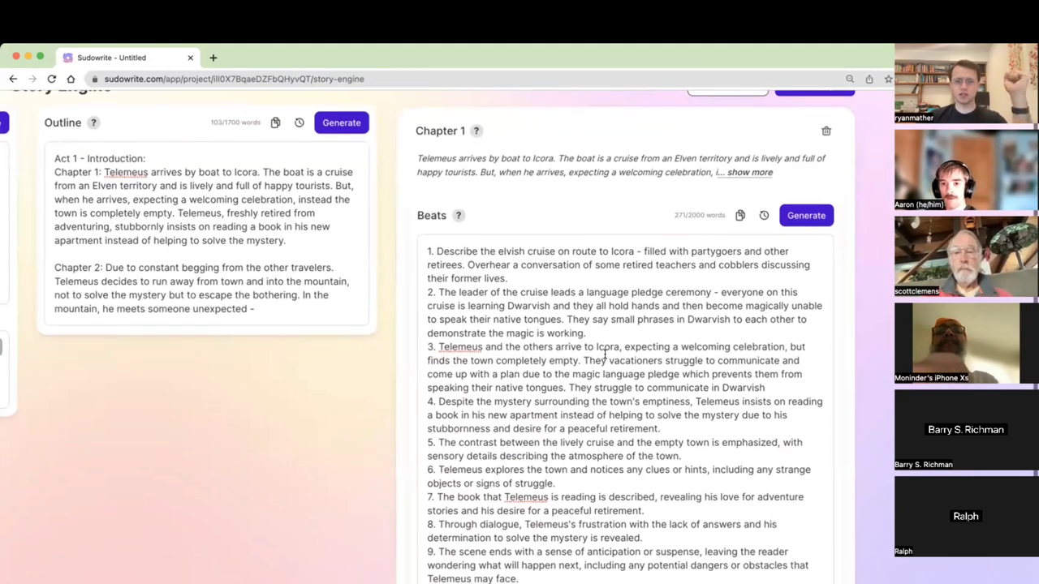
scroll(604, 354, "down", 1)
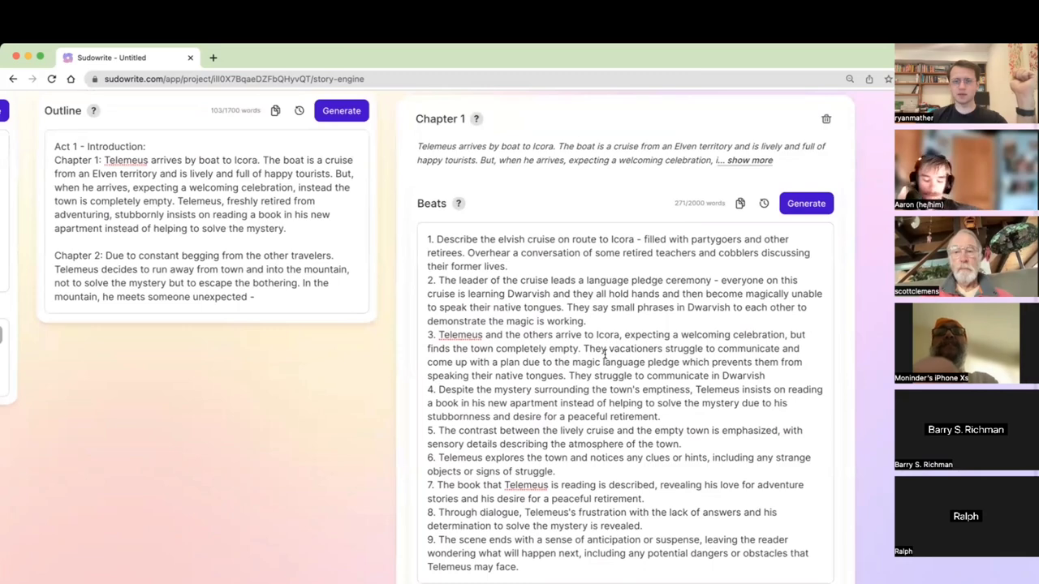
scroll(595, 348, "up", 1)
scroll(559, 124, "up", 1)
Review the chapter heading and the character's Dwarvish dream and calcified heart sentences.
double_click(443, 155)
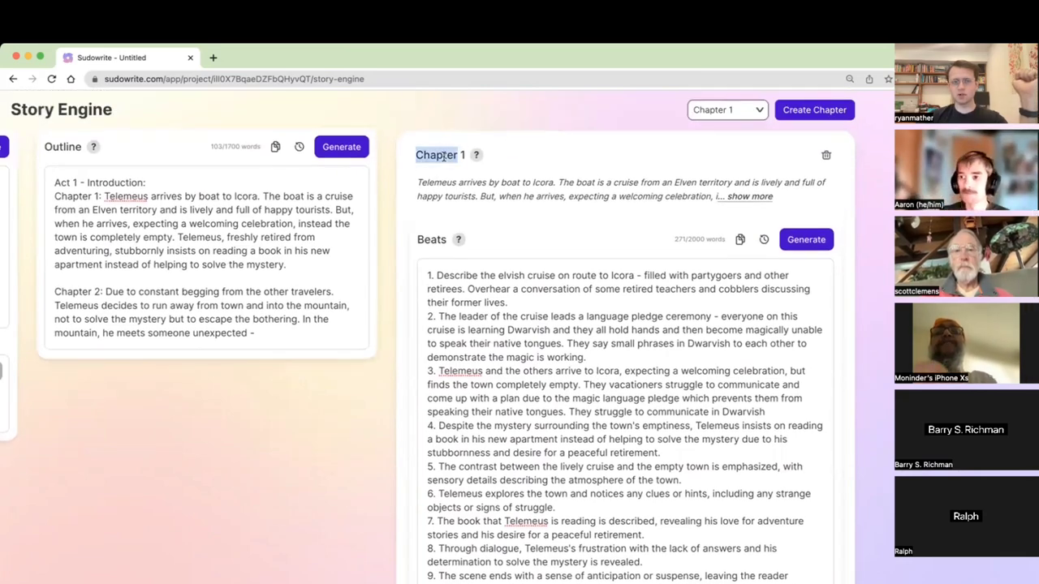
left_click(443, 155)
scroll(426, 175, "left", 5)
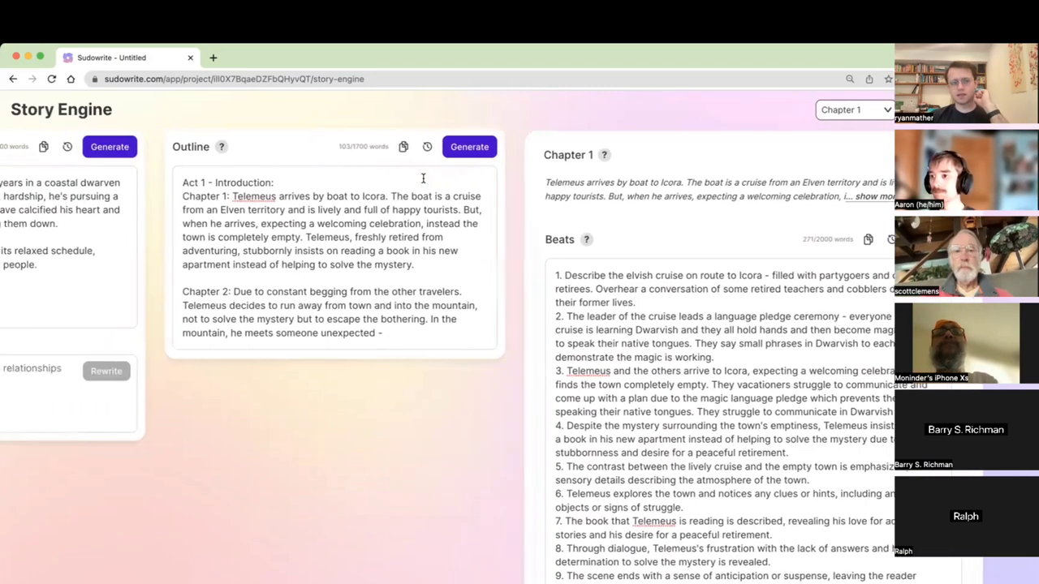
scroll(423, 178, "left", 5)
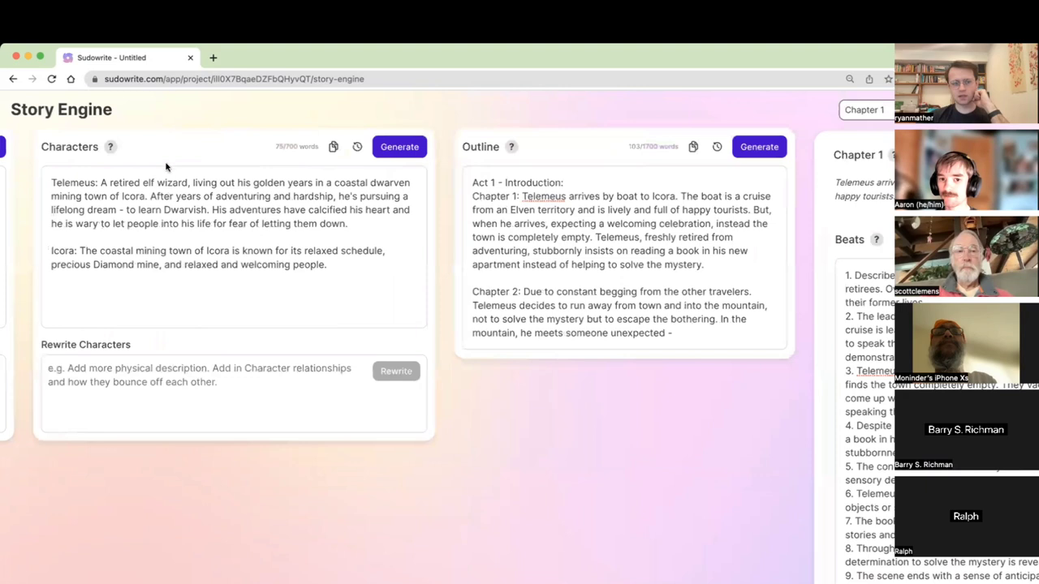
scroll(203, 208, "left", 4)
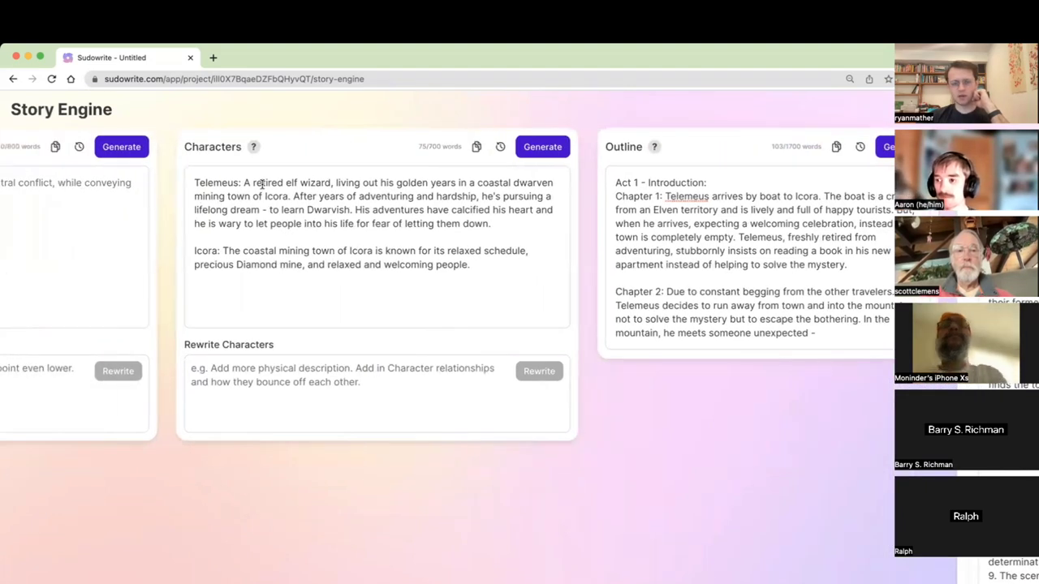
left_click_drag(287, 196, 332, 205)
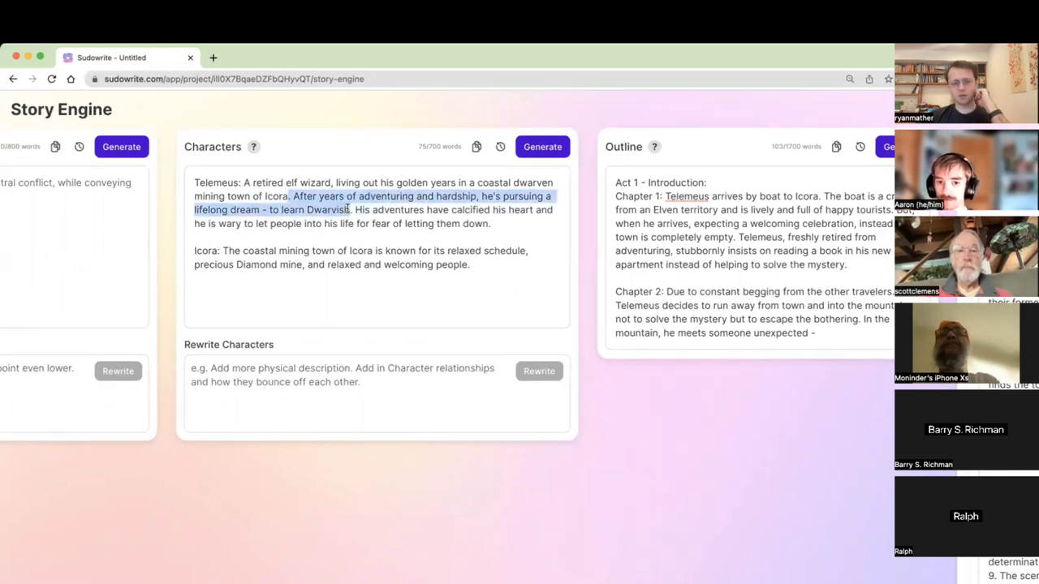
left_click(347, 208)
left_click_drag(358, 209, 506, 235)
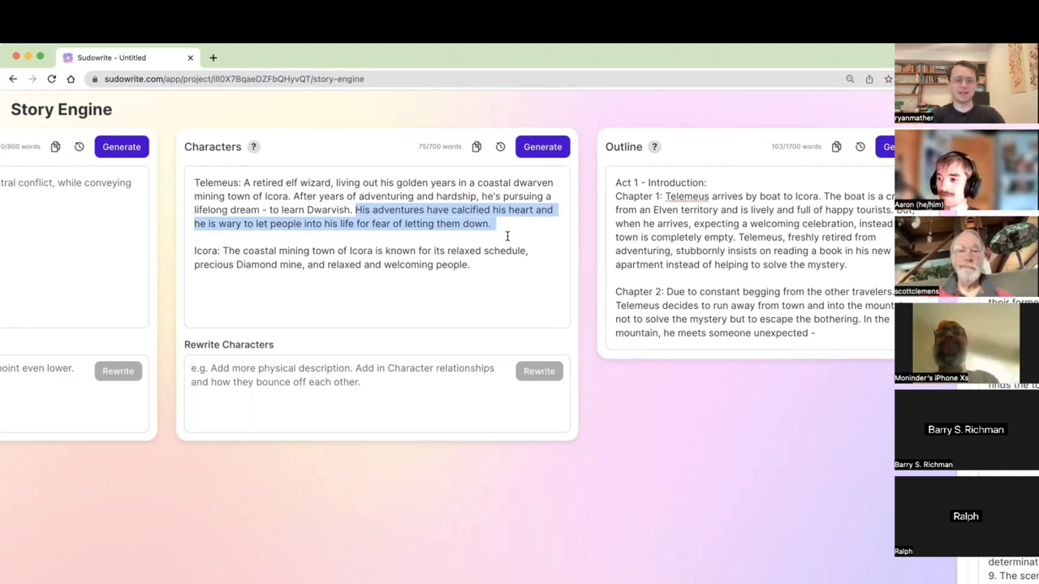
Highlight the Chapter 1 outline paragraph to review it.
scroll(507, 236, "right", 5)
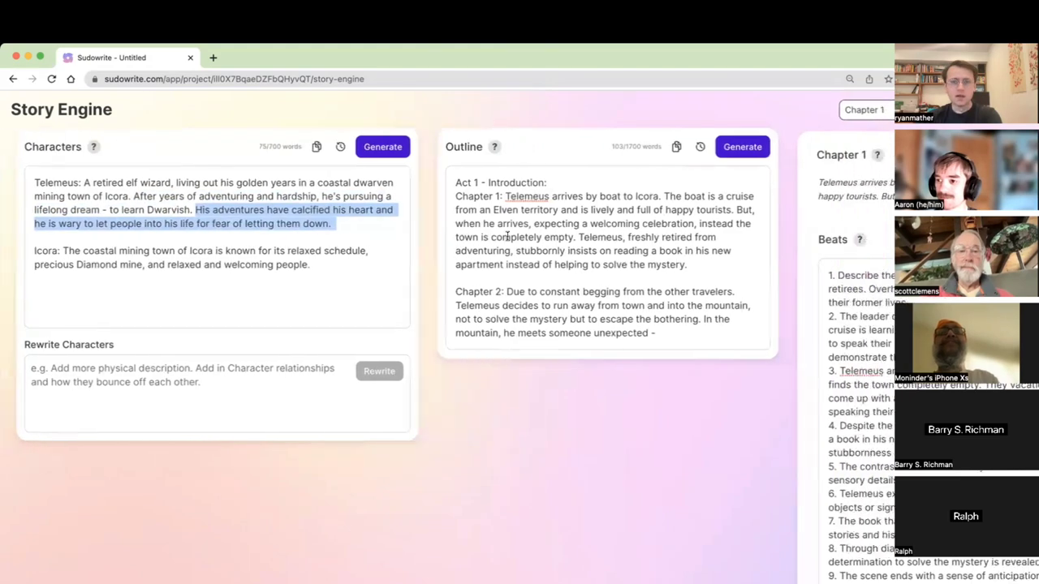
triple_click(439, 216)
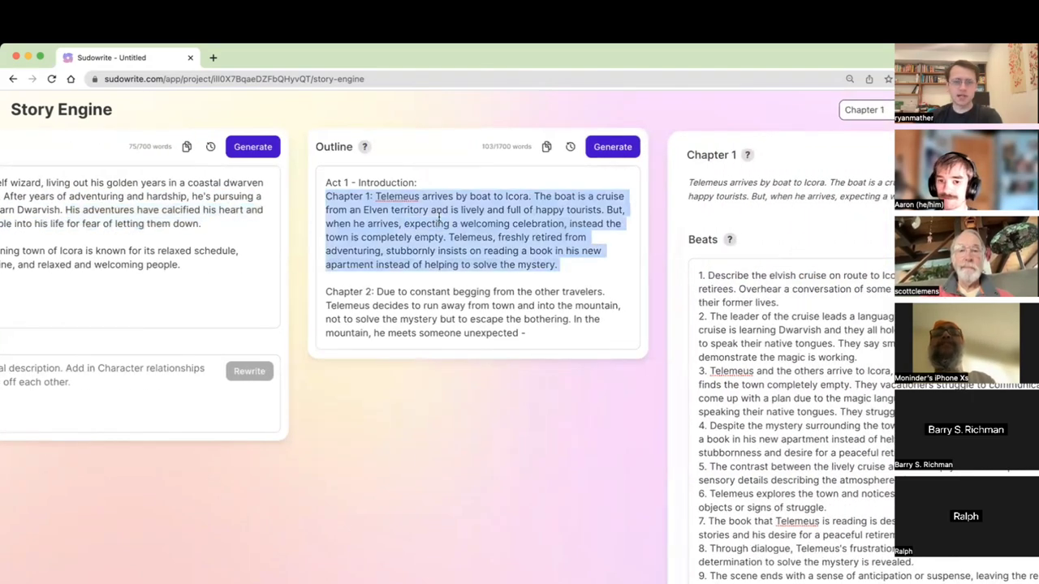
scroll(439, 215, "right", 3)
left_click(216, 198)
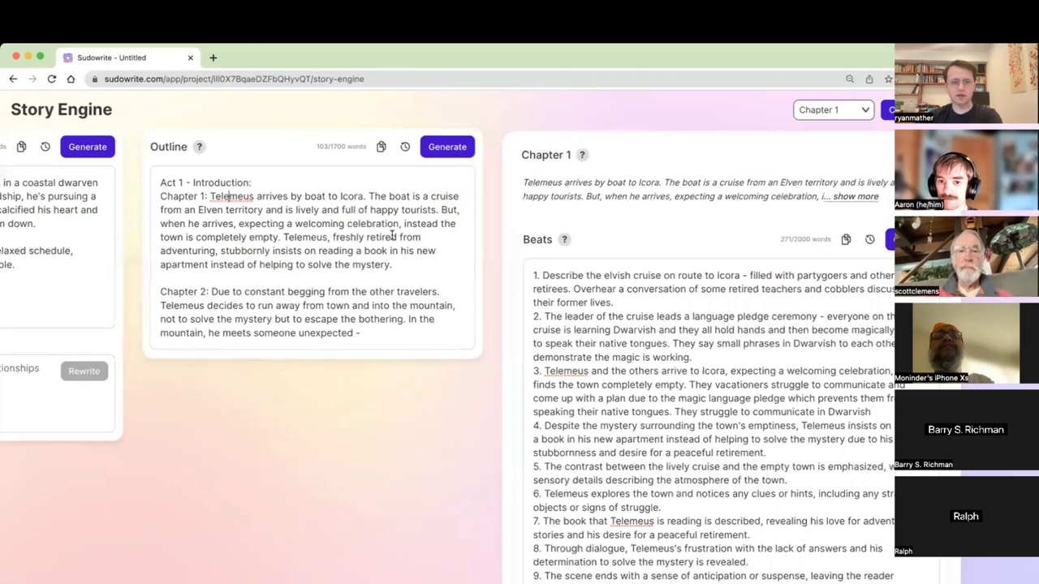
left_click_drag(422, 263, 212, 191)
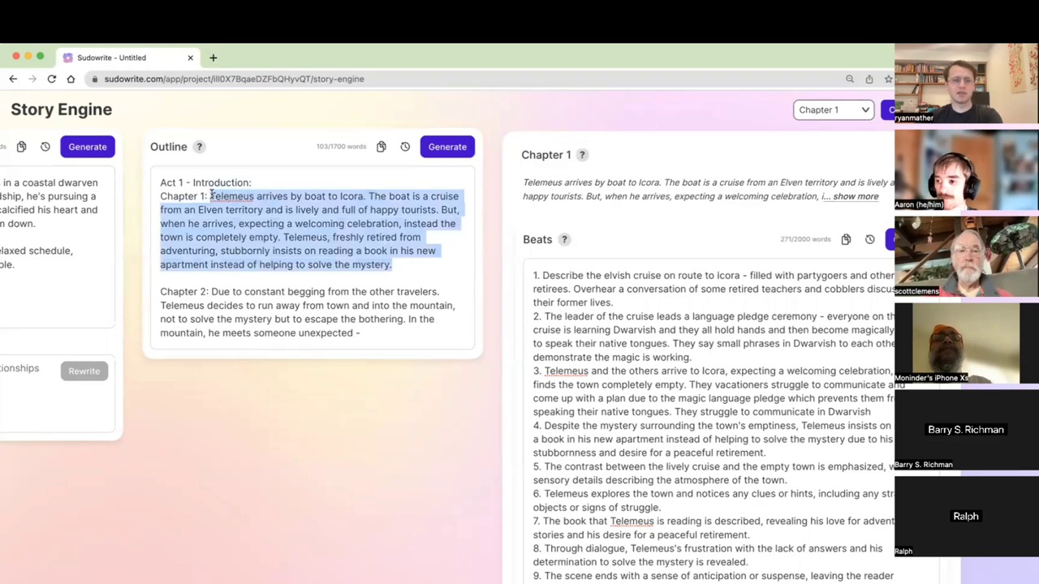
scroll(211, 197, "up", 5)
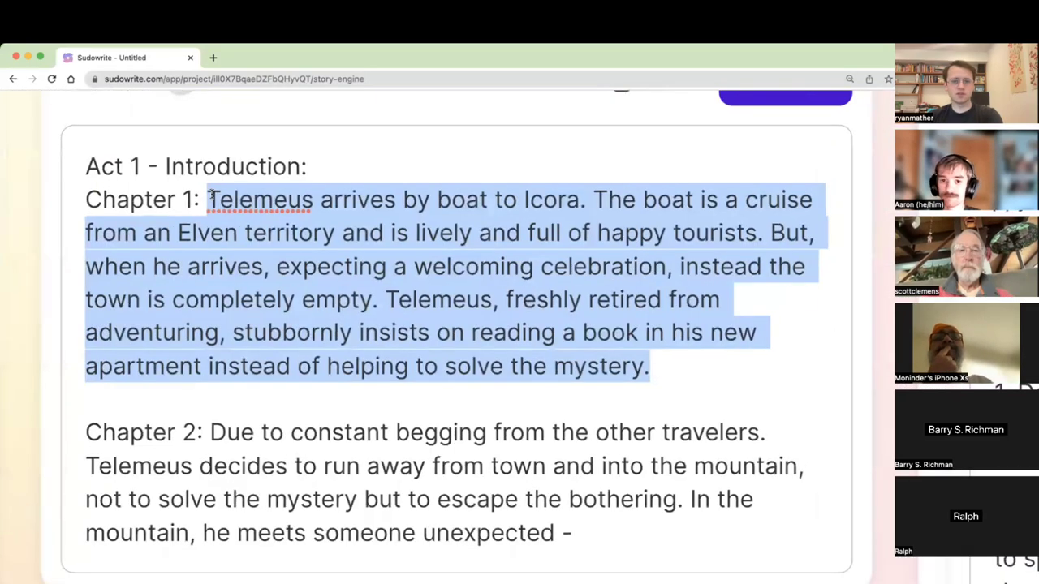
scroll(210, 196, "up", 2)
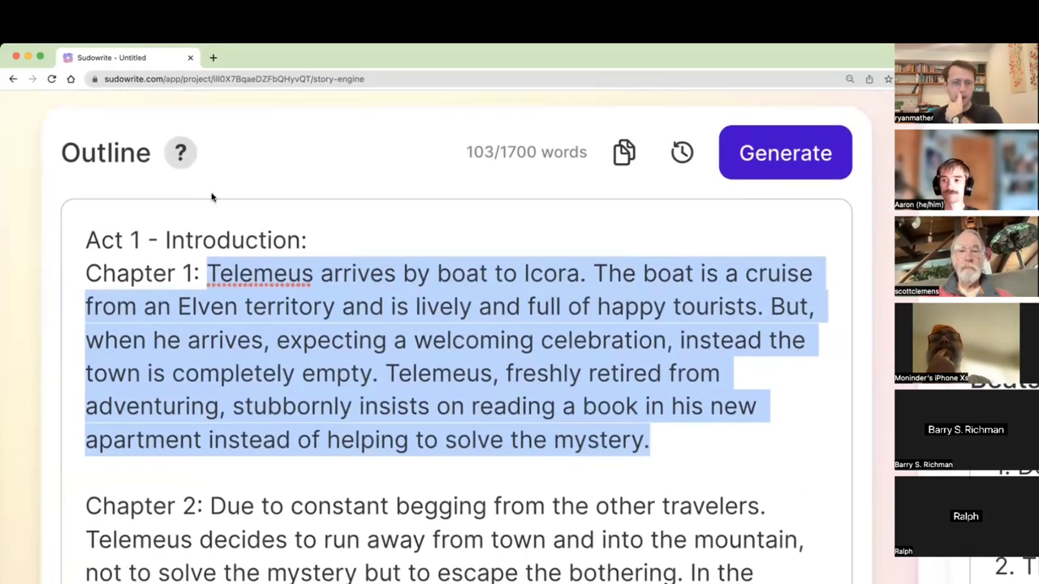
left_click(299, 261)
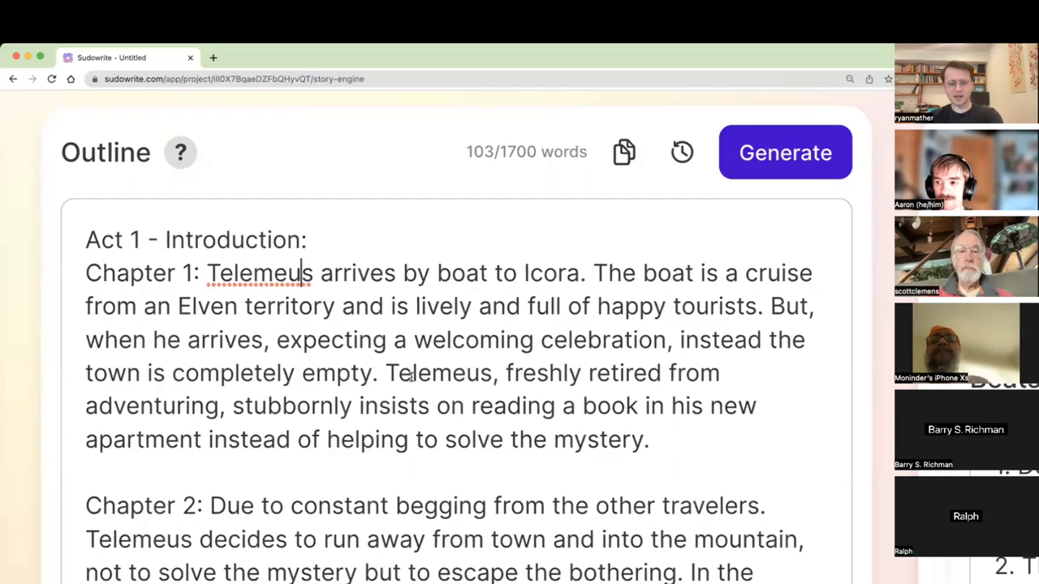
Highlight beats 2 and 3 of Chapter 1 to review them.
scroll(412, 376, "down", 5)
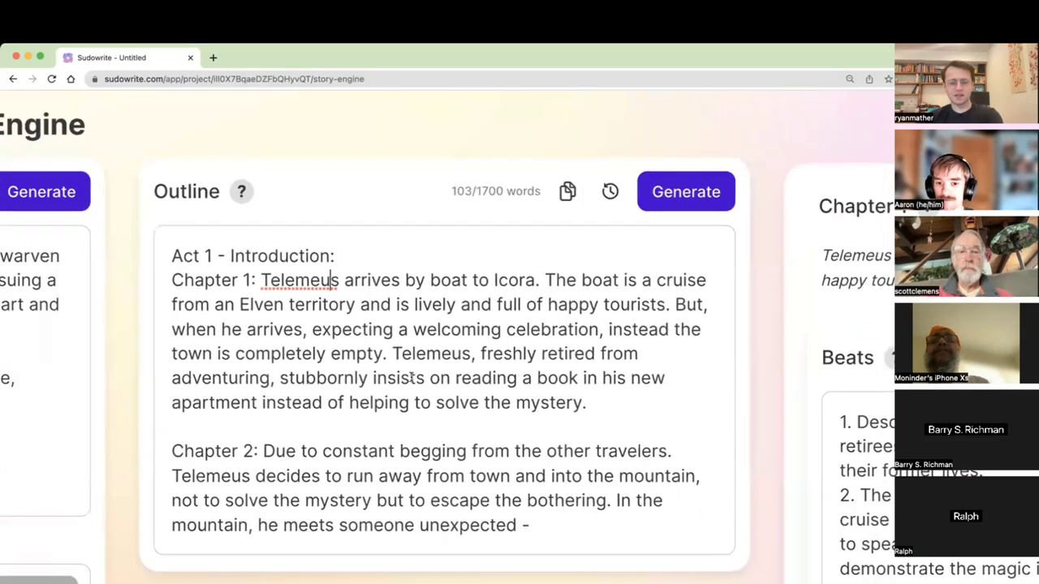
scroll(411, 376, "right", 5)
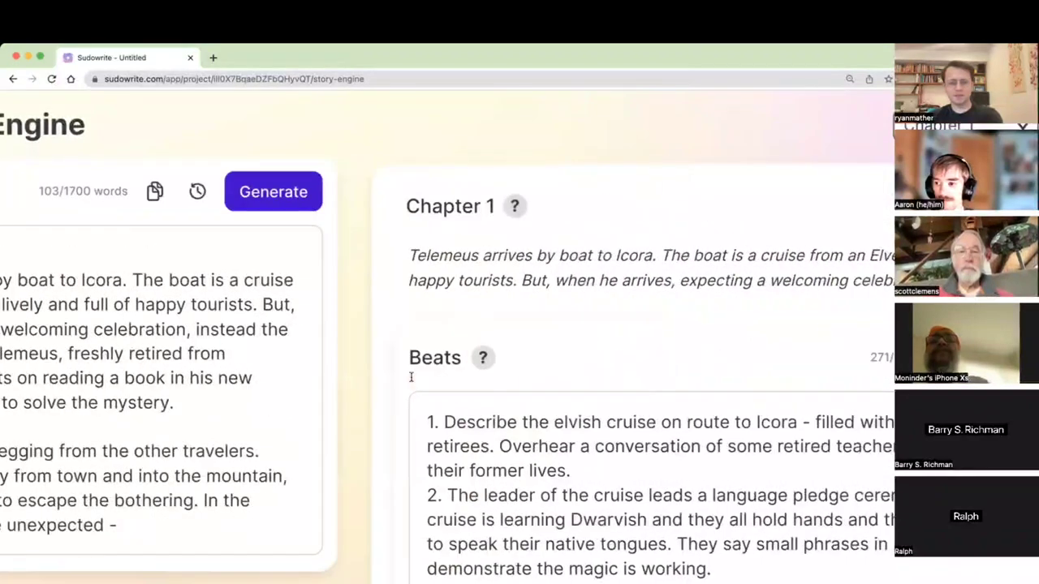
scroll(411, 376, "right", 5)
scroll(411, 382, "down", 5)
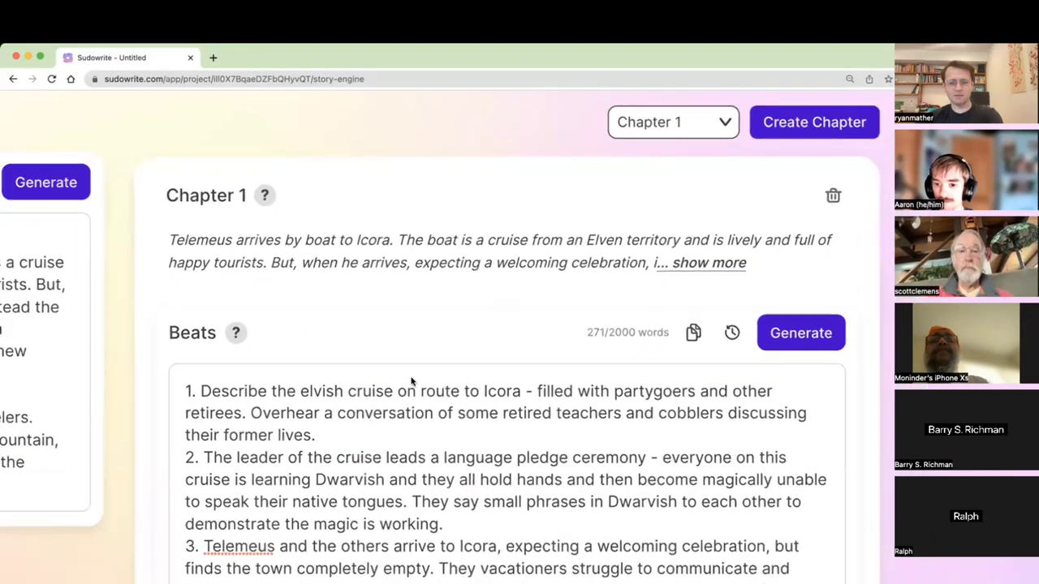
triple_click(420, 396)
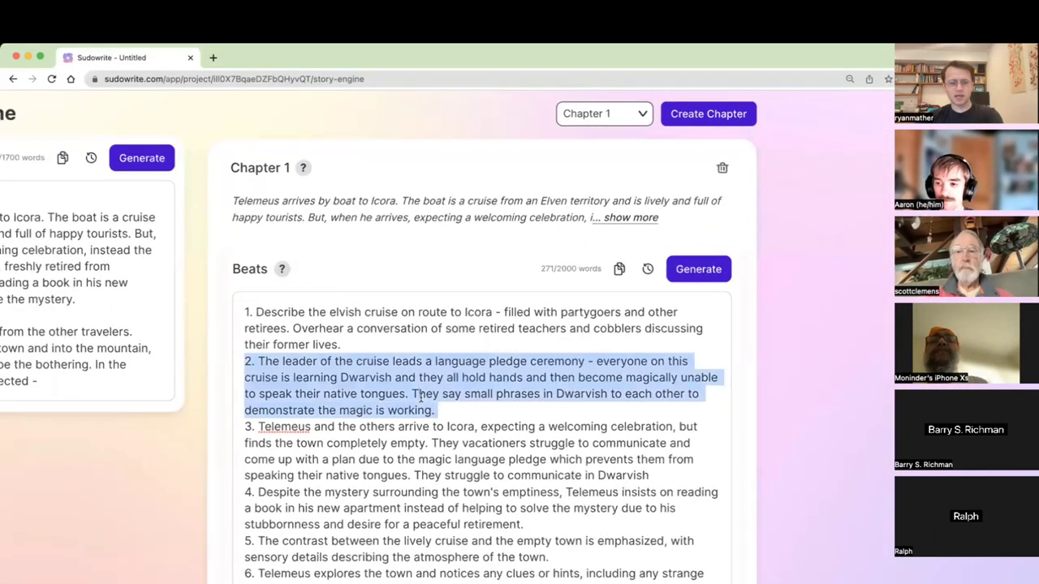
scroll(421, 395, "up", 5)
scroll(420, 395, "down", 2)
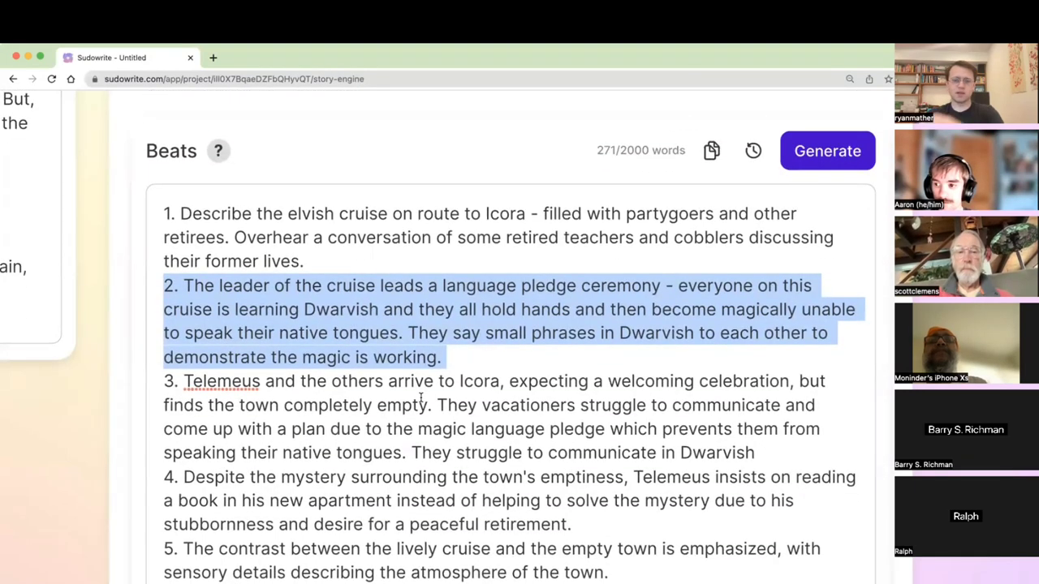
left_click(460, 380)
triple_click(460, 403)
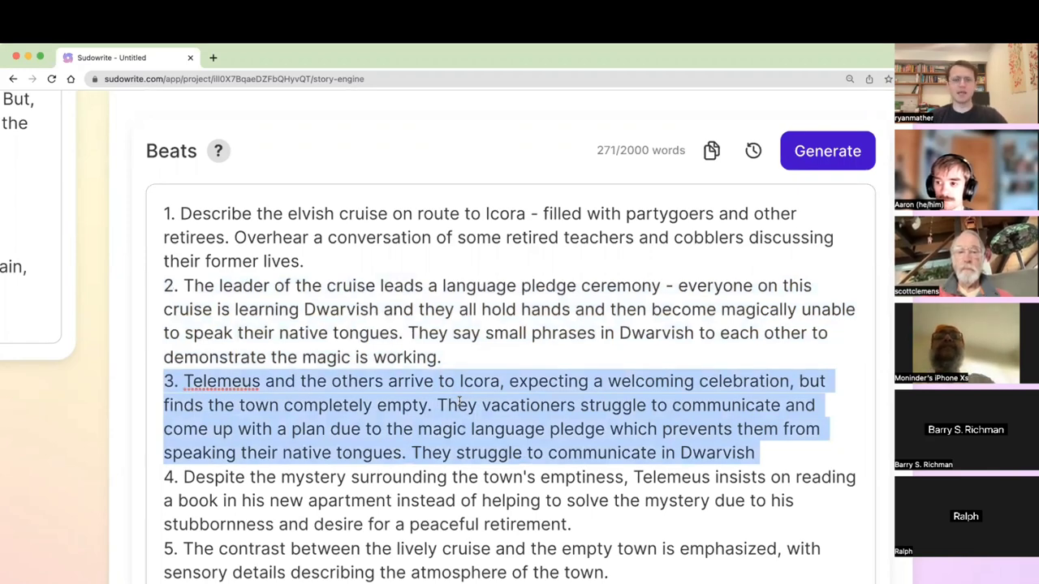
scroll(459, 403, "left", 2)
left_click(562, 395)
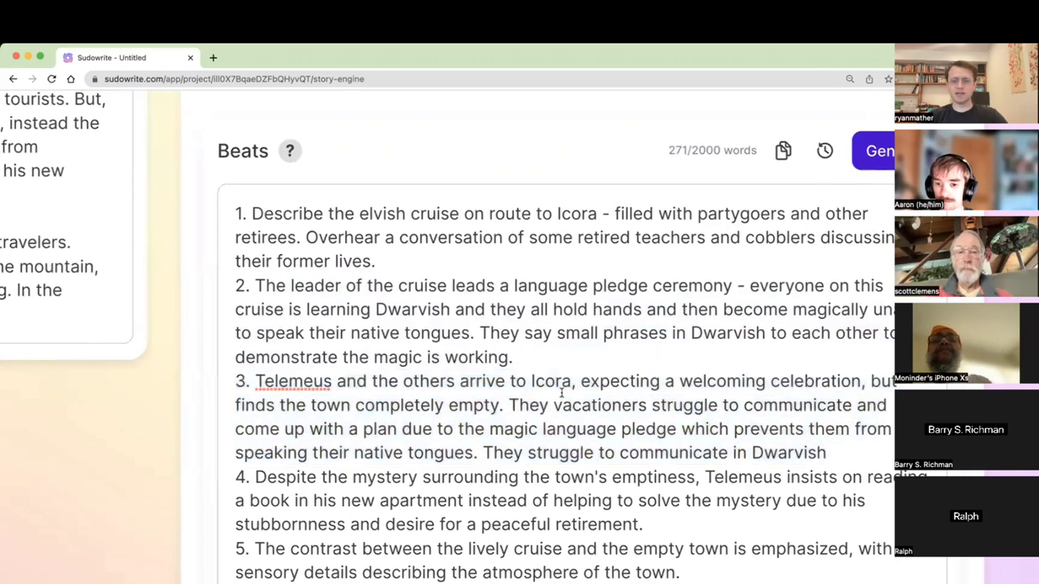
Zoom out to see more of the beats and the Chapter 1 outline.
key("super+minus")
key("super+minus")
key("super+minus")
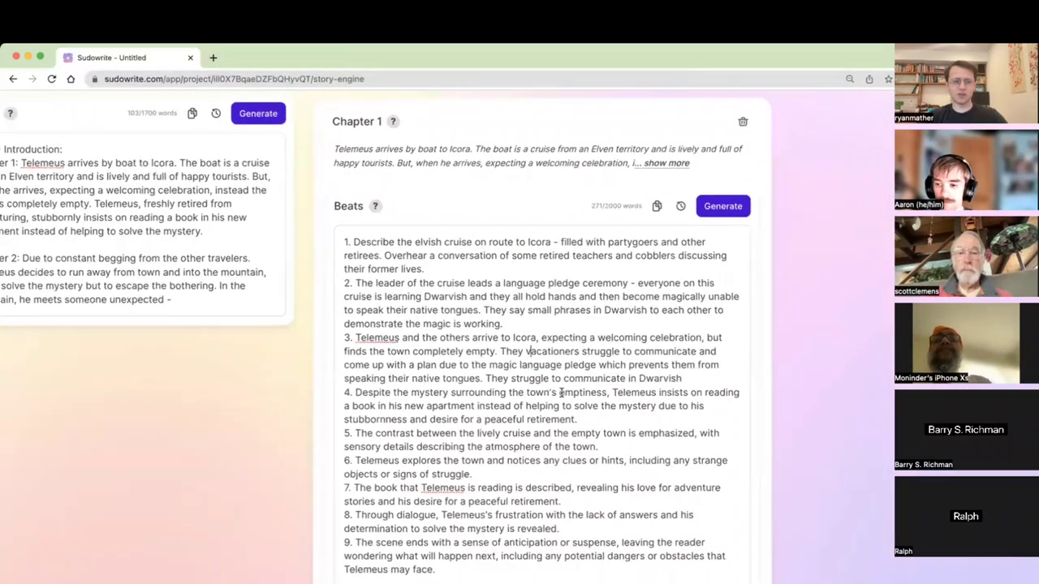
scroll(561, 392, "left", 2)
scroll(561, 393, "up", 1)
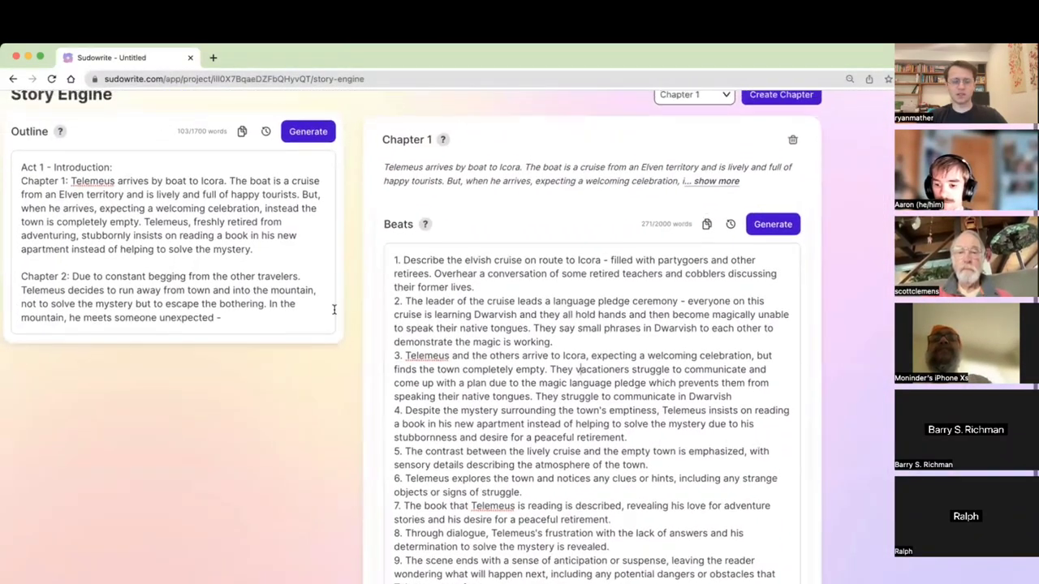
scroll(333, 309, "left", 2)
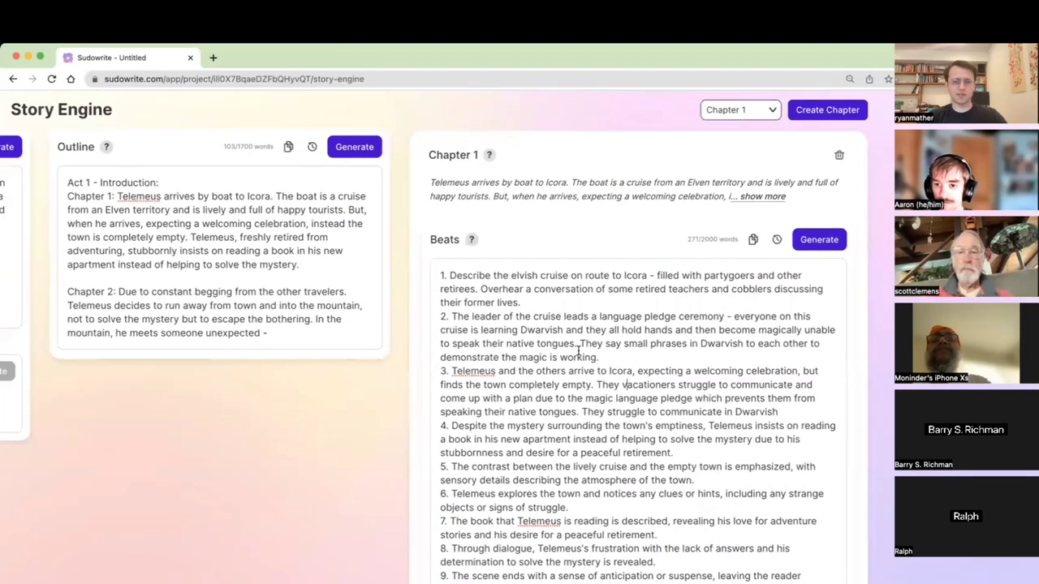
scroll(430, 311, "left", 2)
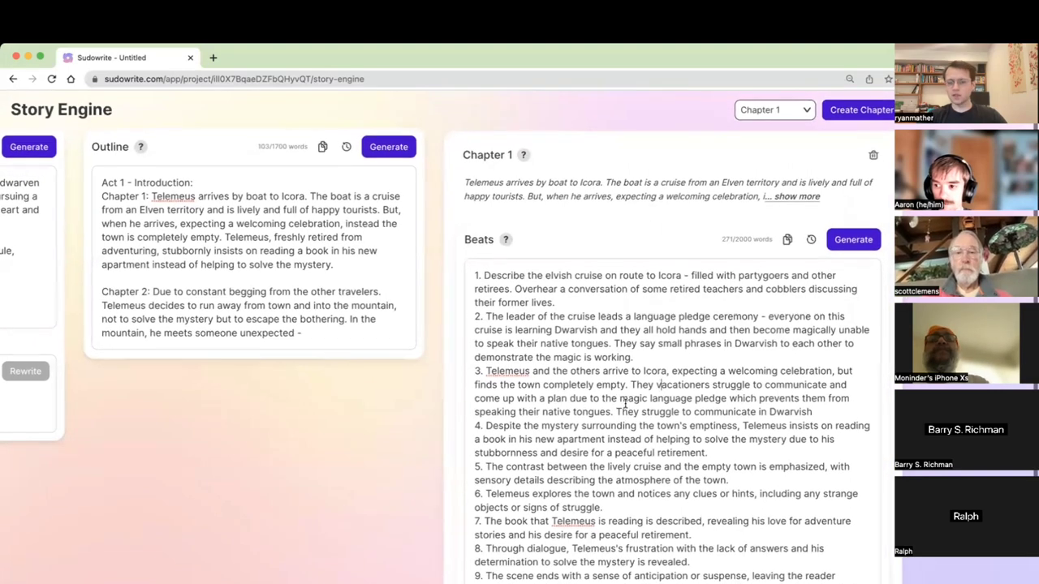
scroll(625, 400, "right", 2)
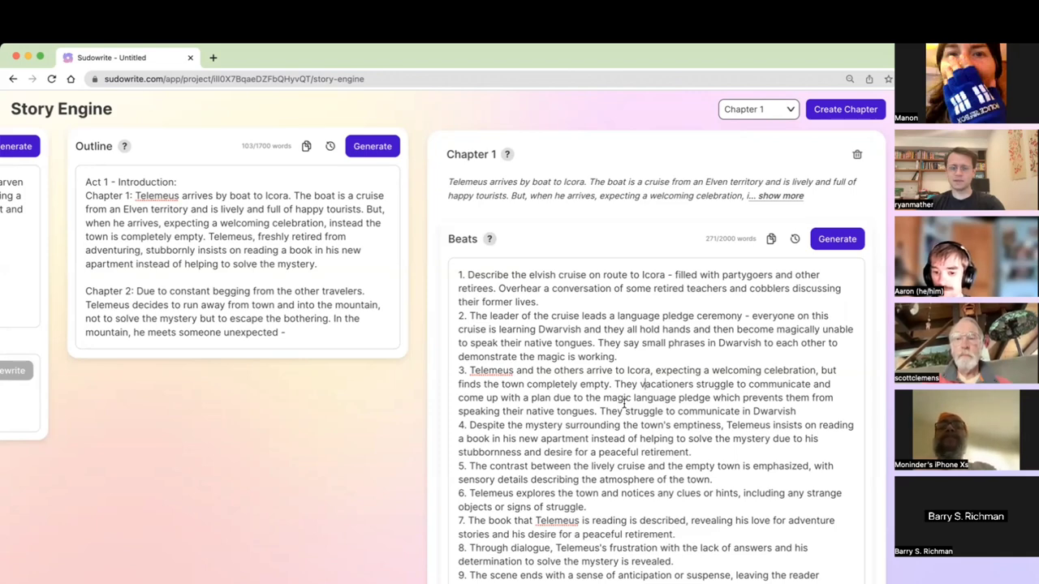
scroll(624, 403, "right", 5)
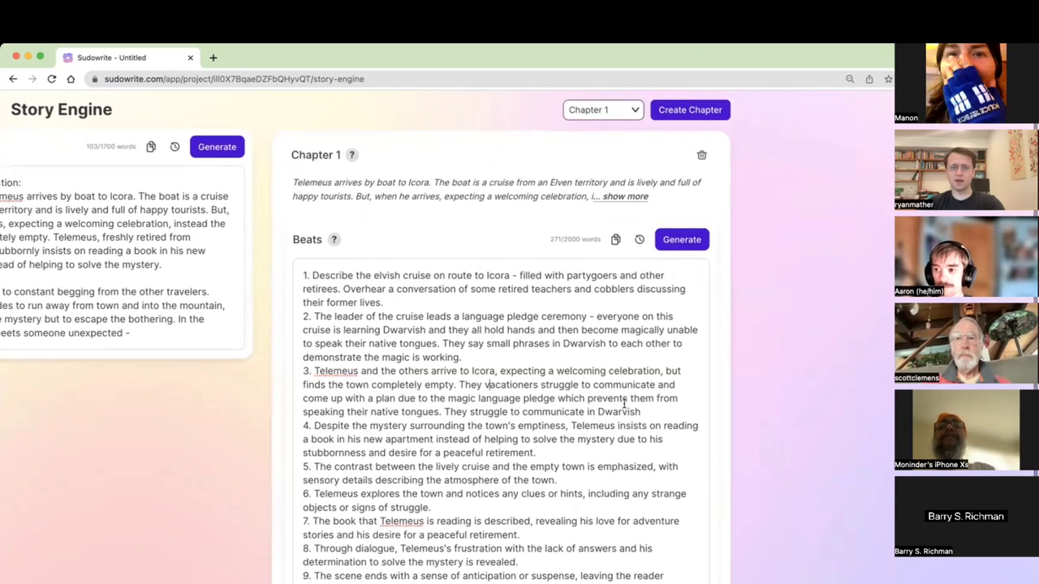
scroll(624, 404, "down", 3)
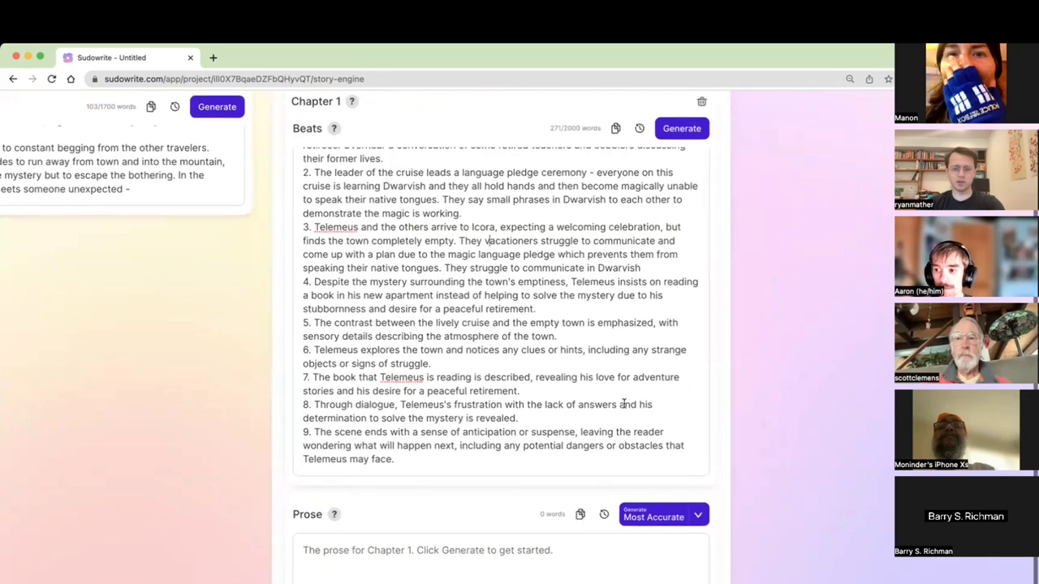
scroll(622, 403, "down", 2)
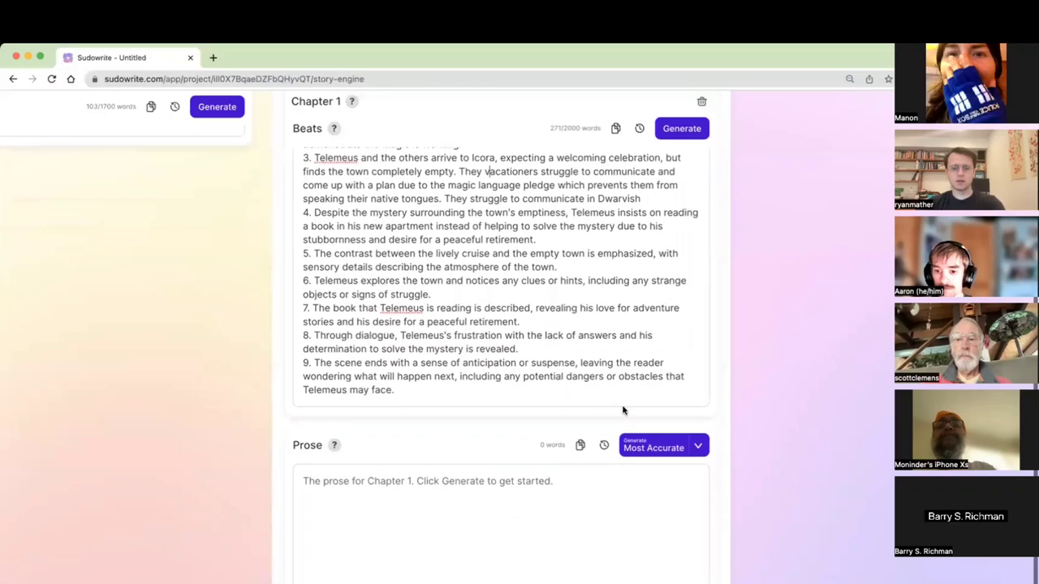
scroll(622, 410, "up", 4)
scroll(320, 287, "up", 2)
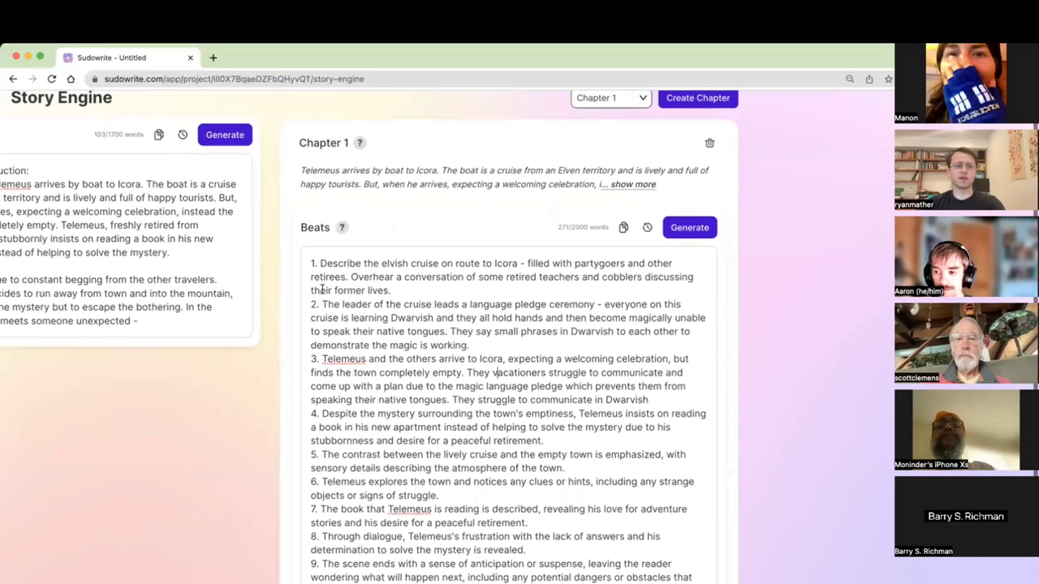
scroll(322, 289, "down", 3)
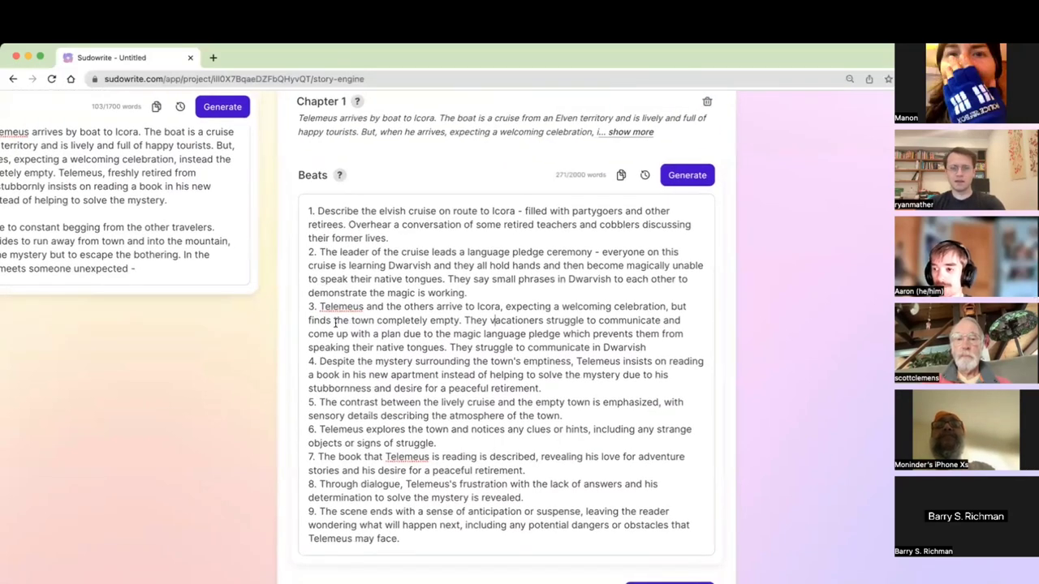
scroll(336, 323, "up", 5)
scroll(336, 323, "down", 1)
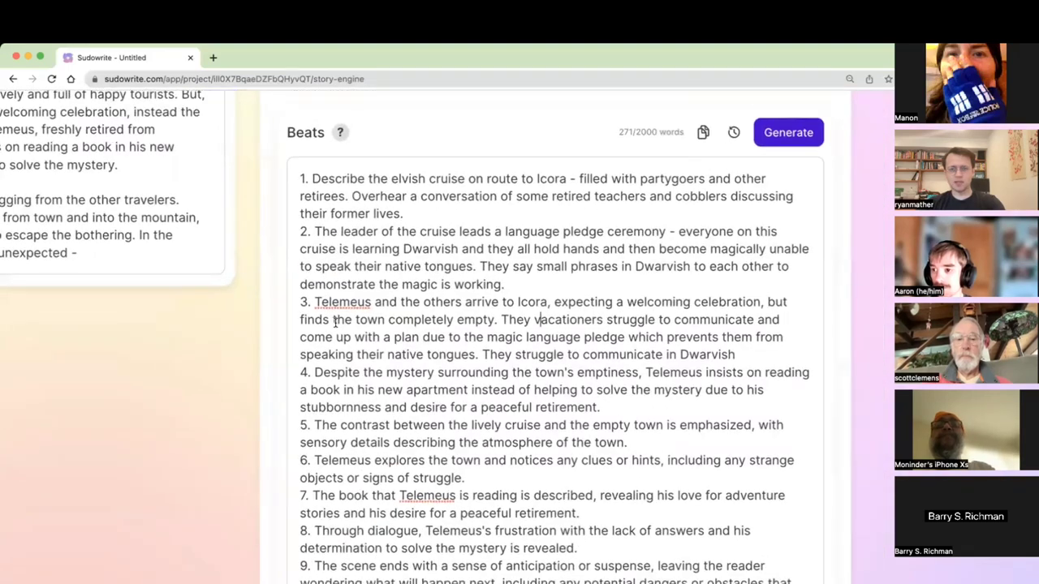
scroll(358, 322, "down", 7)
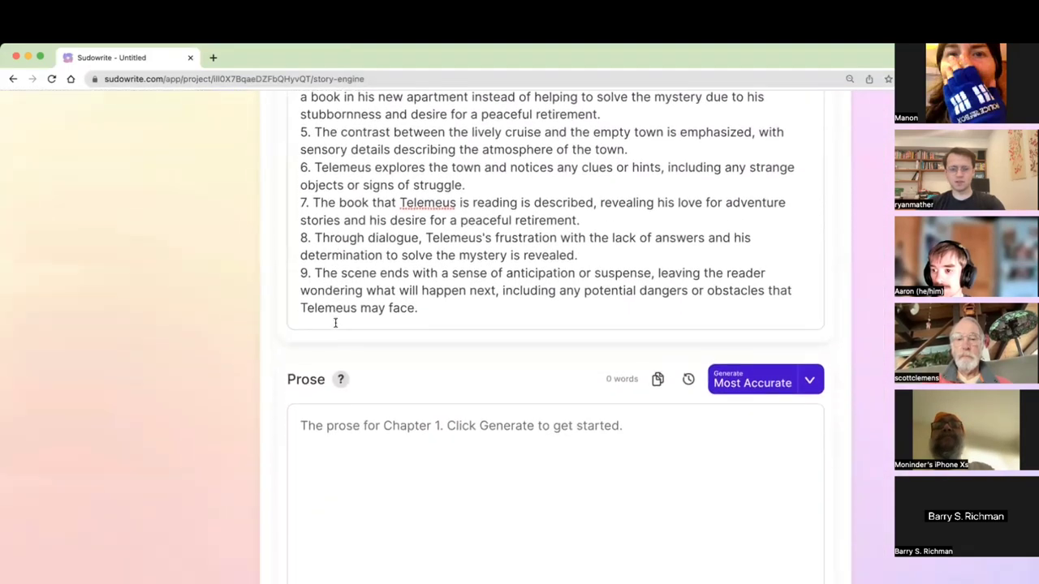
Generate Chapter 1 prose in Most Accurate mode.
left_click(750, 370)
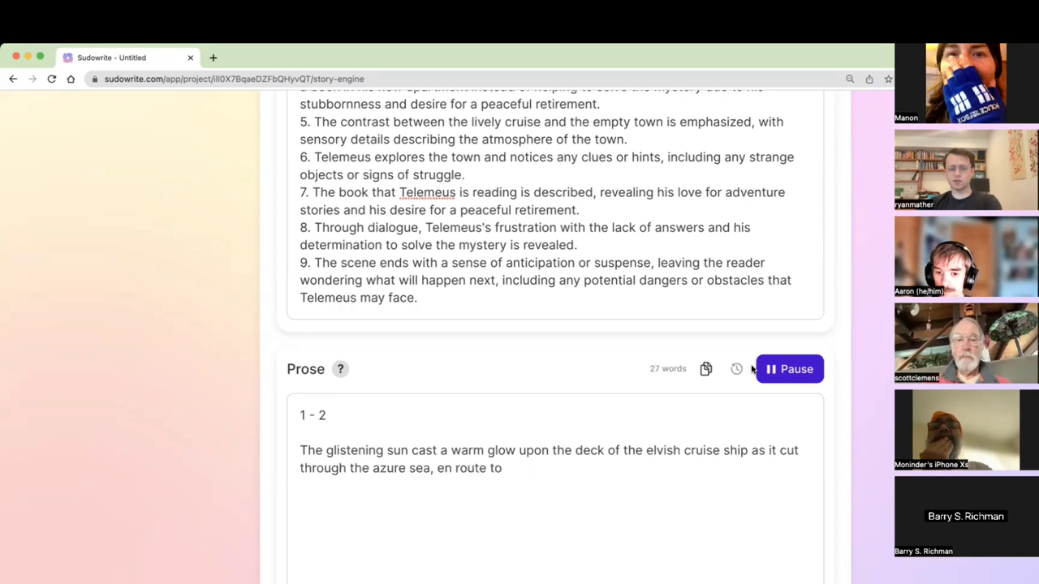
scroll(751, 369, "up", 5)
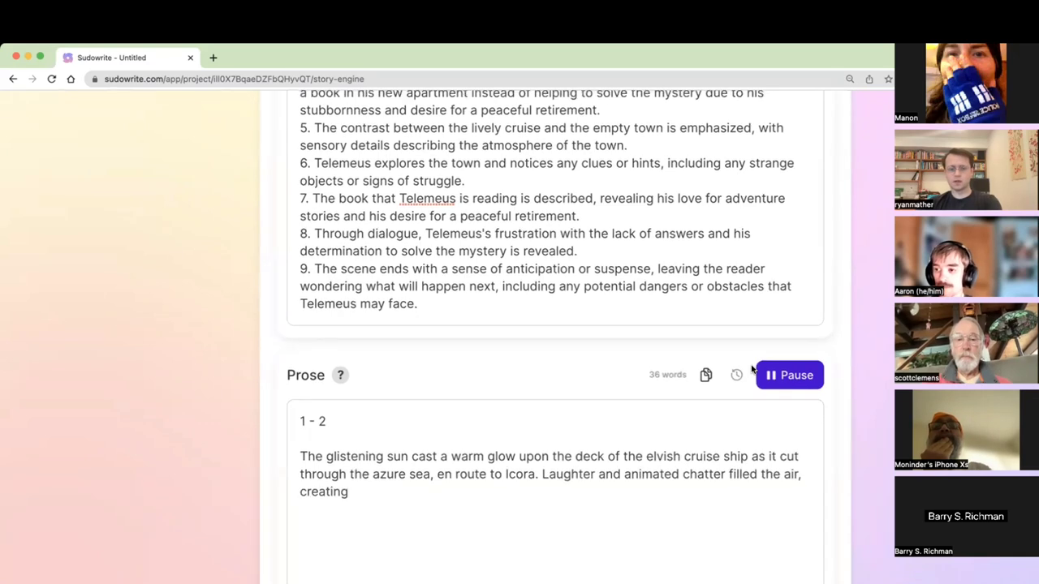
scroll(751, 366, "up", 1)
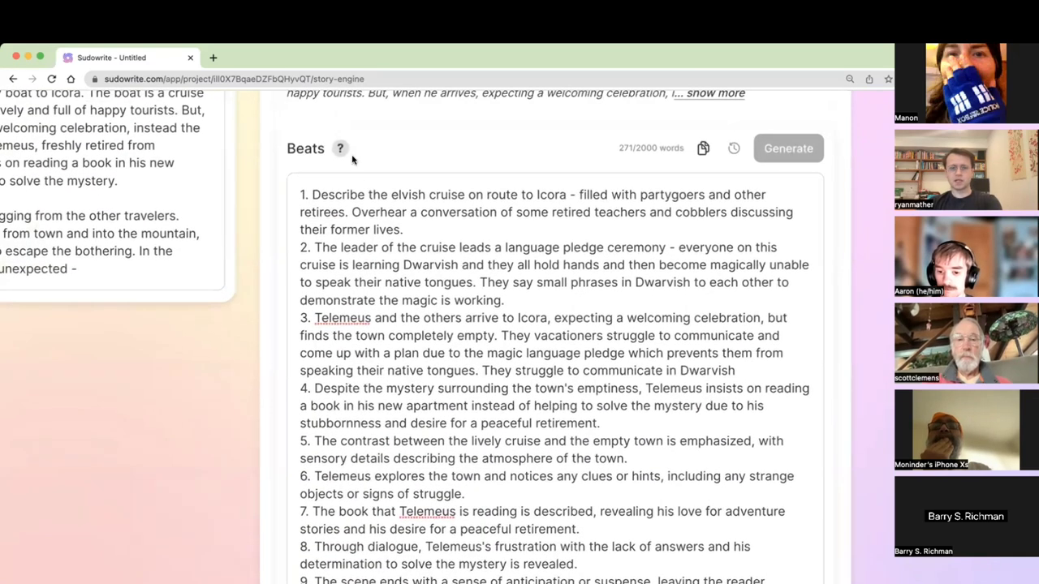
scroll(333, 154, "up", 1)
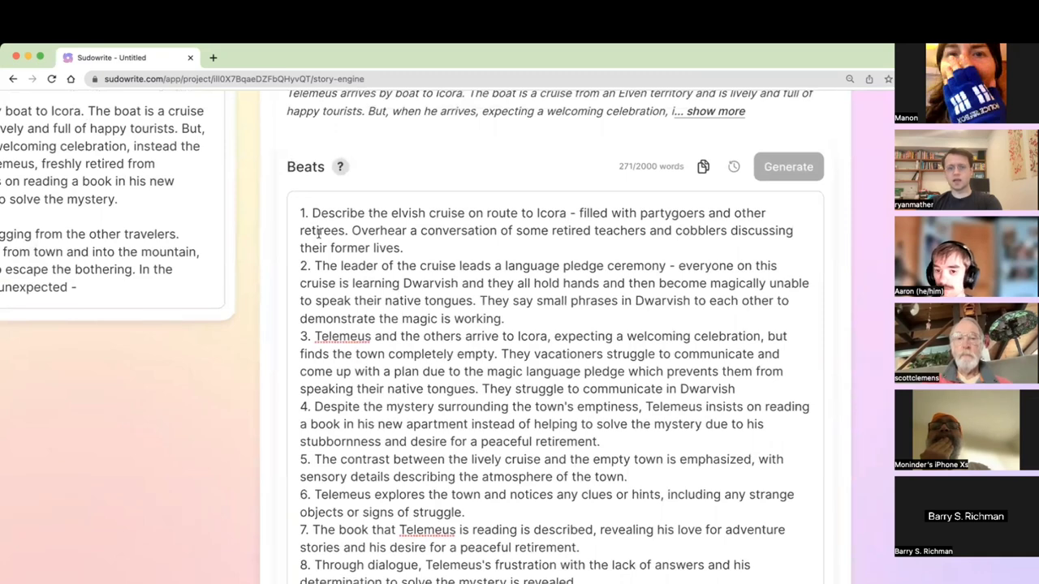
Insert blank lines after beats 2 and 4 to separate the beat pairs.
triple_click(319, 233)
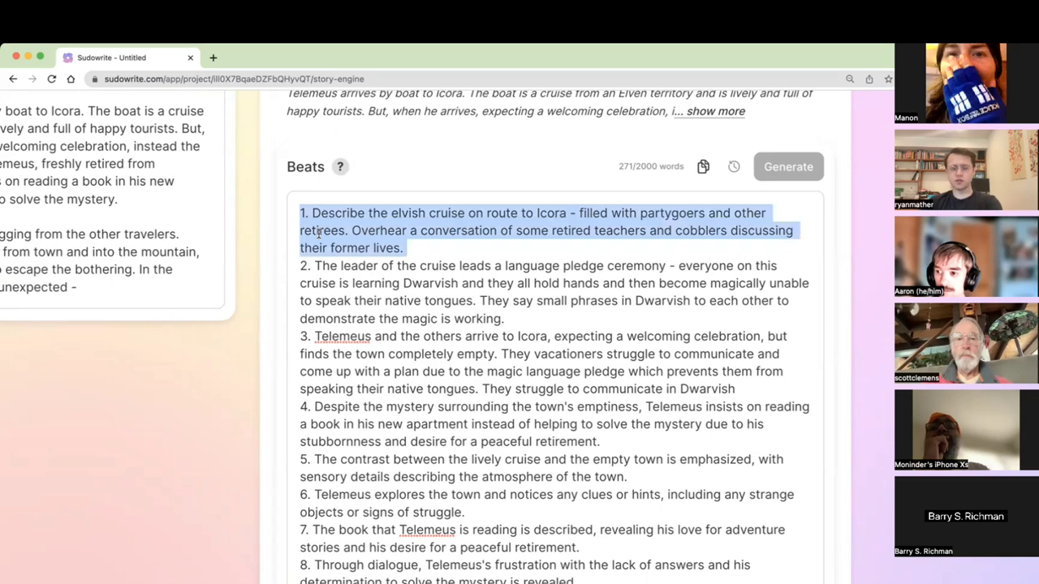
left_click(316, 230)
left_click_drag(312, 212, 562, 213)
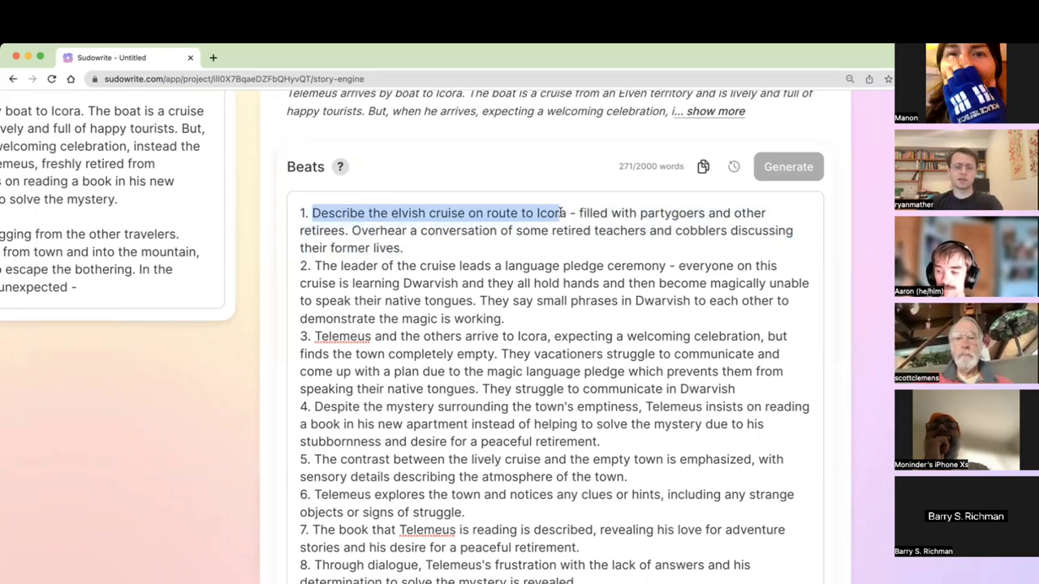
left_click(567, 212)
mouse_move(566, 212)
left_mouse_down()
mouse_move(310, 212)
mouse_move(612, 212)
mouse_move(569, 206)
left_mouse_up()
left_click(309, 213)
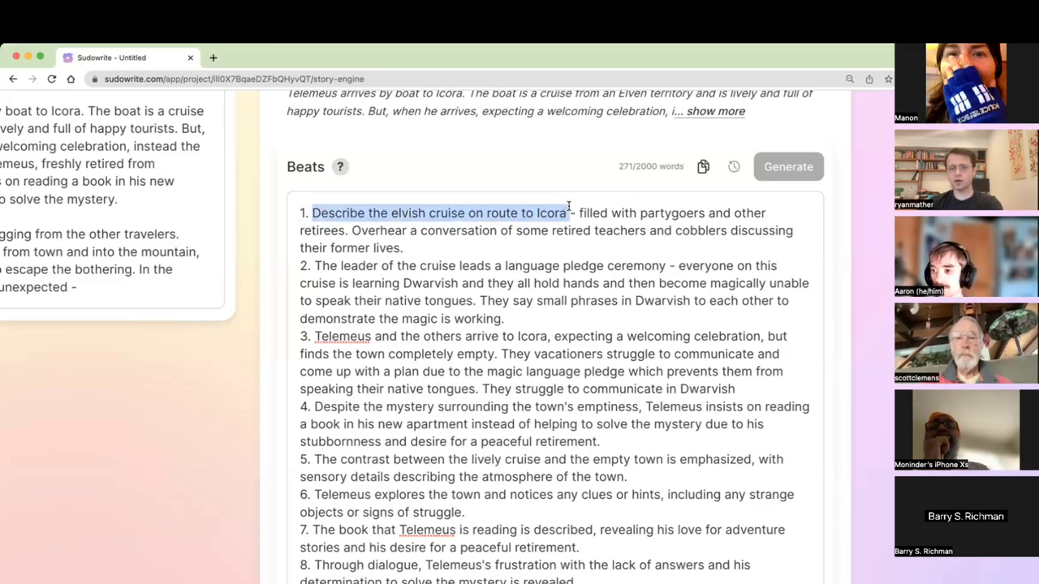
left_click(565, 207)
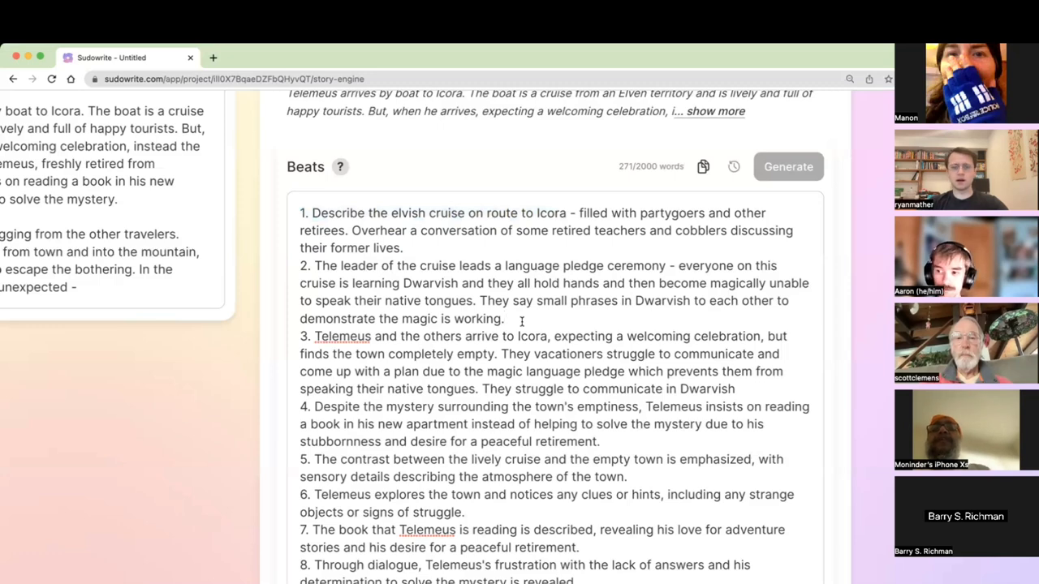
key("Return")
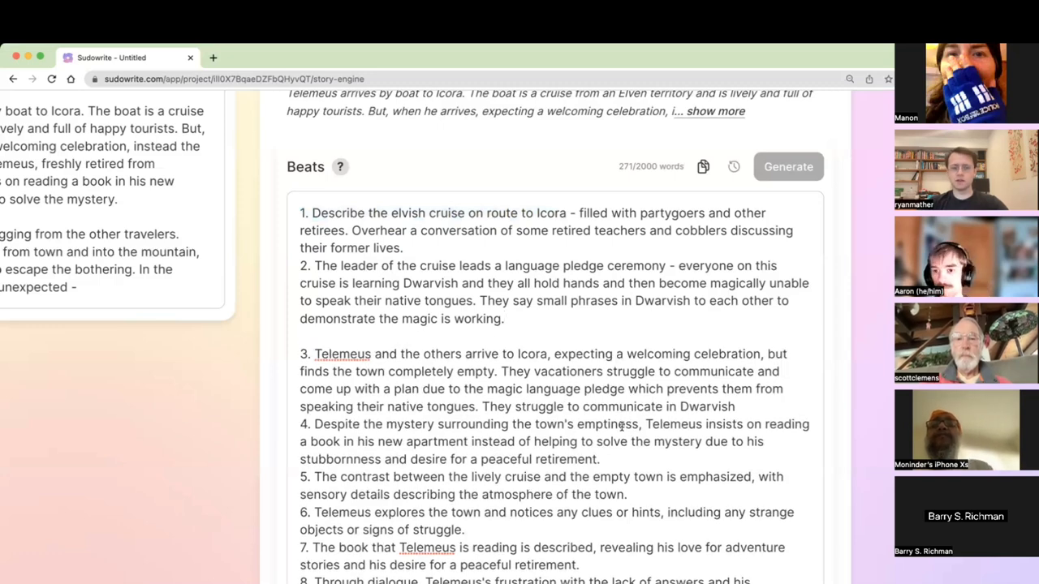
left_click(635, 458)
key("Return")
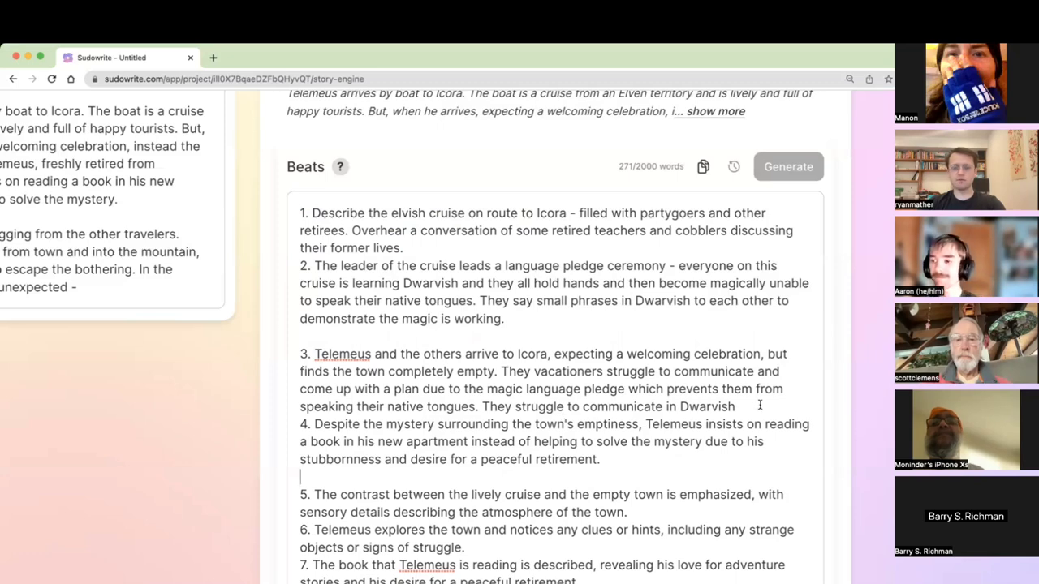
Highlight the Dwarvish phrases and vacationers sentences in beats 2 and 3 for review.
scroll(570, 351, "down", 1)
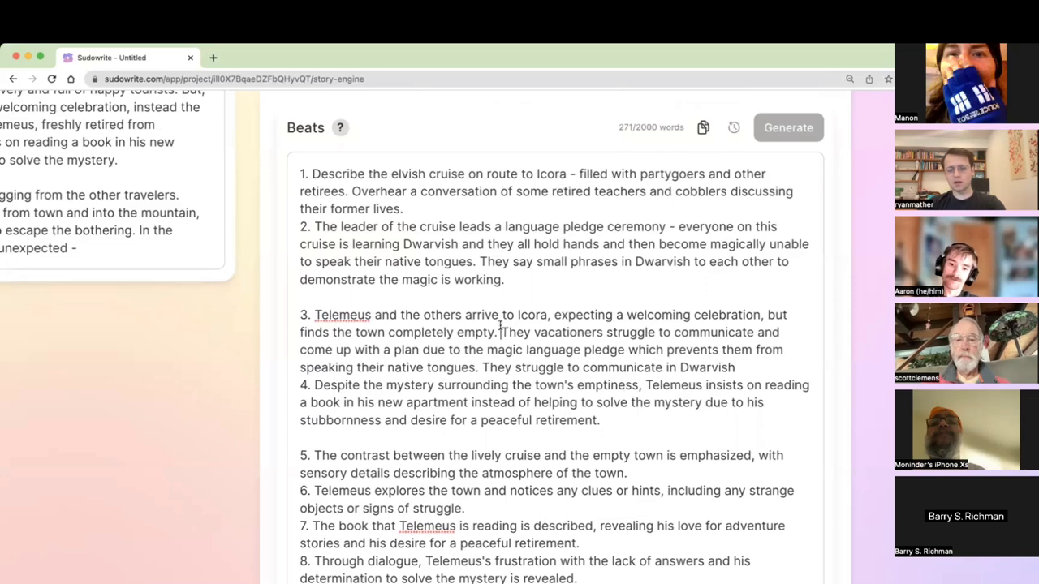
left_click_drag(500, 329, 535, 350)
left_click(536, 349)
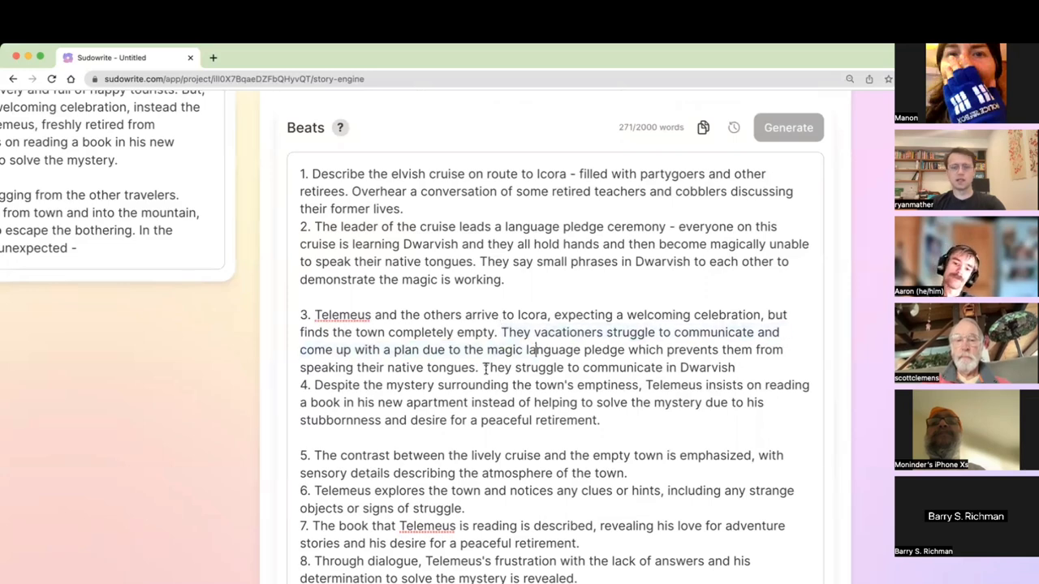
left_click_drag(503, 331, 476, 367)
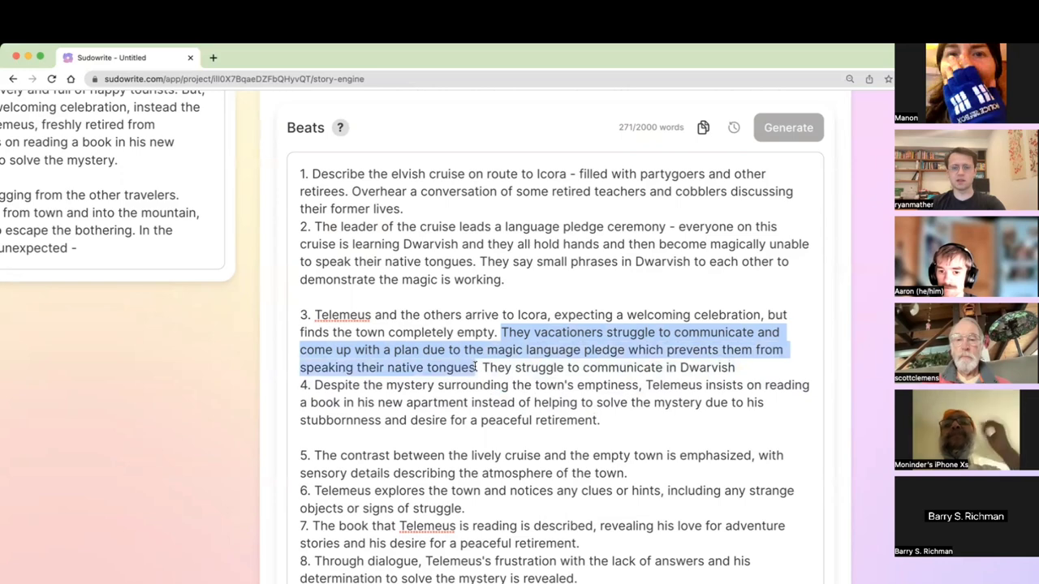
left_click(510, 290)
left_click_drag(508, 281, 479, 264)
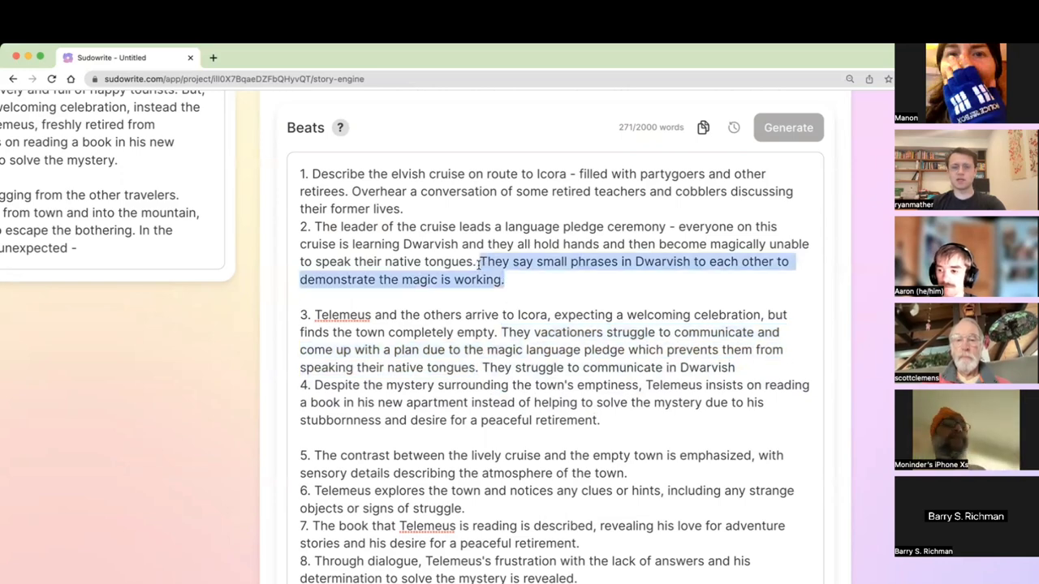
left_click(468, 312)
left_click_drag(481, 367, 504, 334)
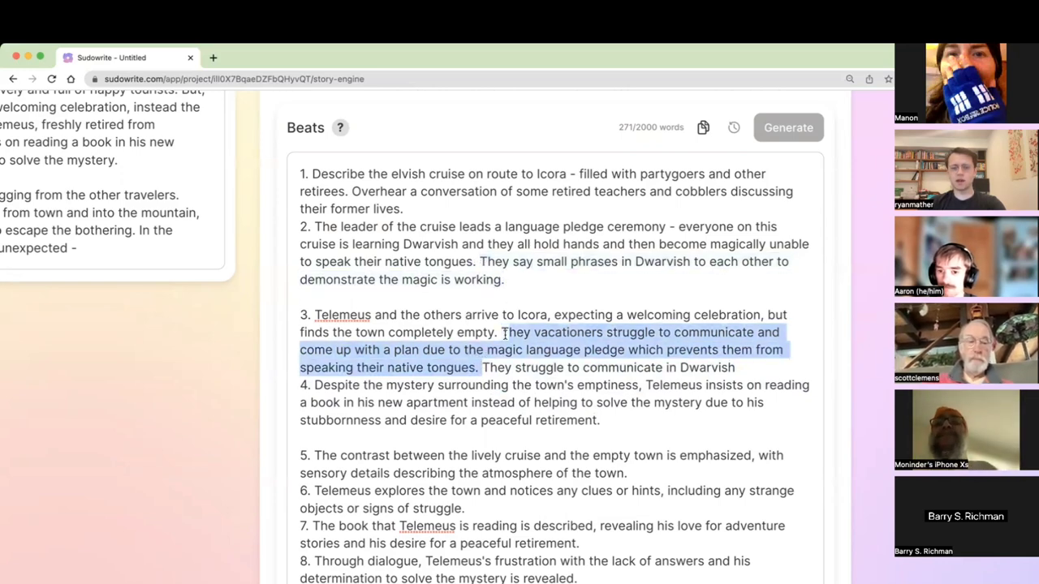
left_click(505, 349)
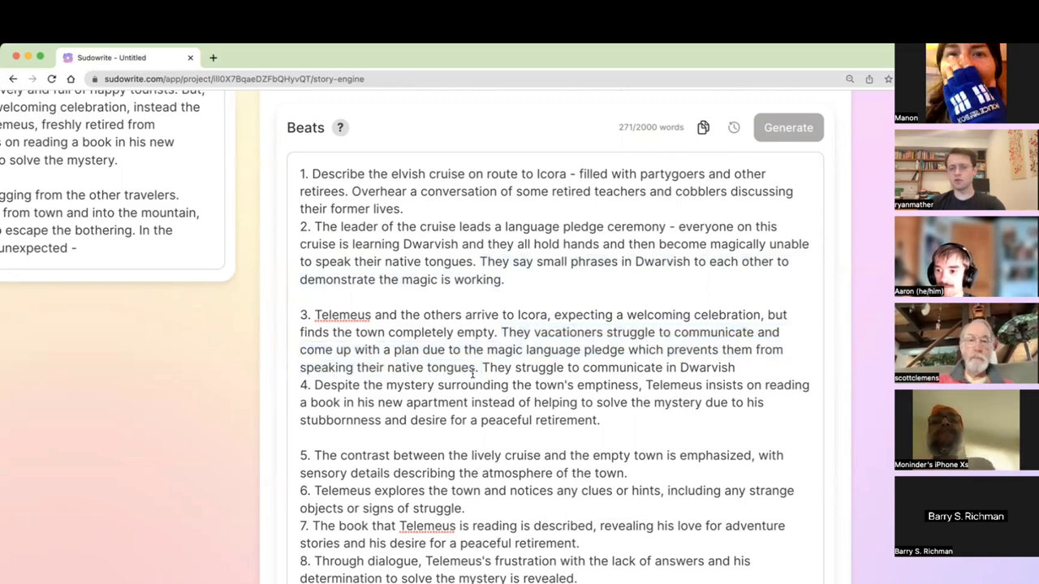
left_click_drag(482, 367, 669, 367)
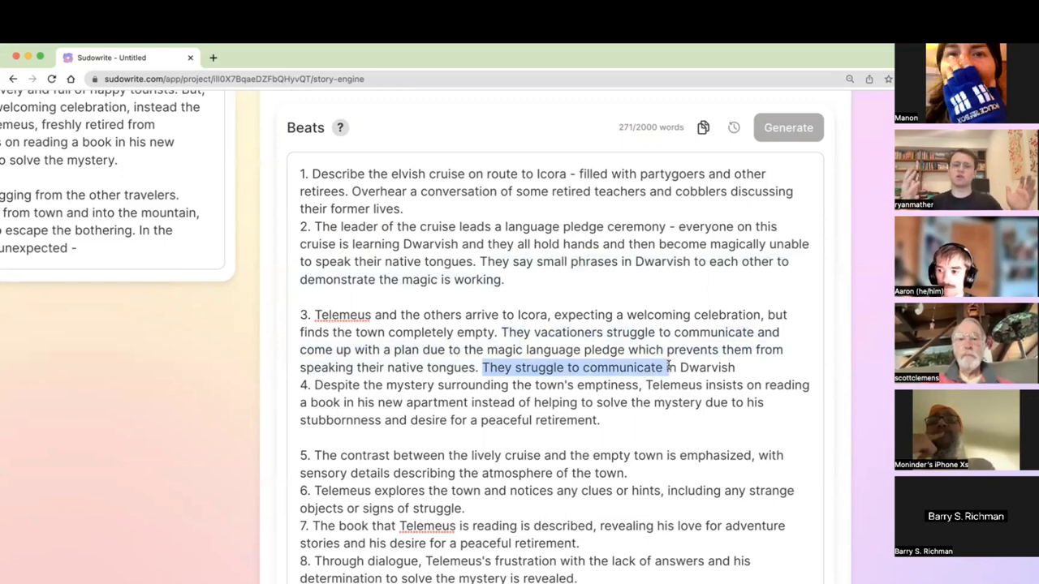
scroll(654, 273, "up", 1)
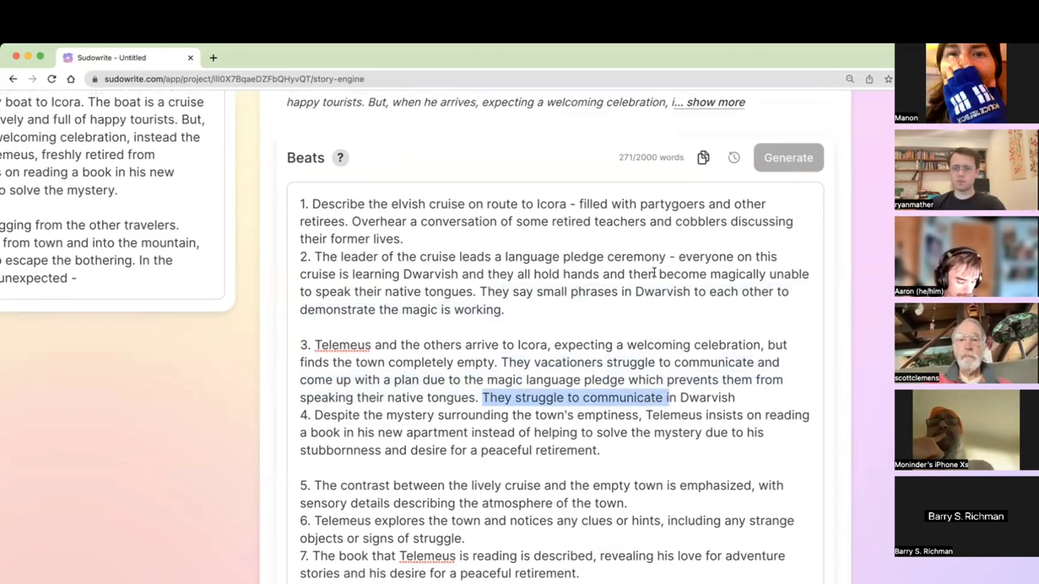
left_click(655, 231)
Insert a blank line after beat 6 while the prose keeps generating.
triple_click(650, 227)
left_click(641, 219)
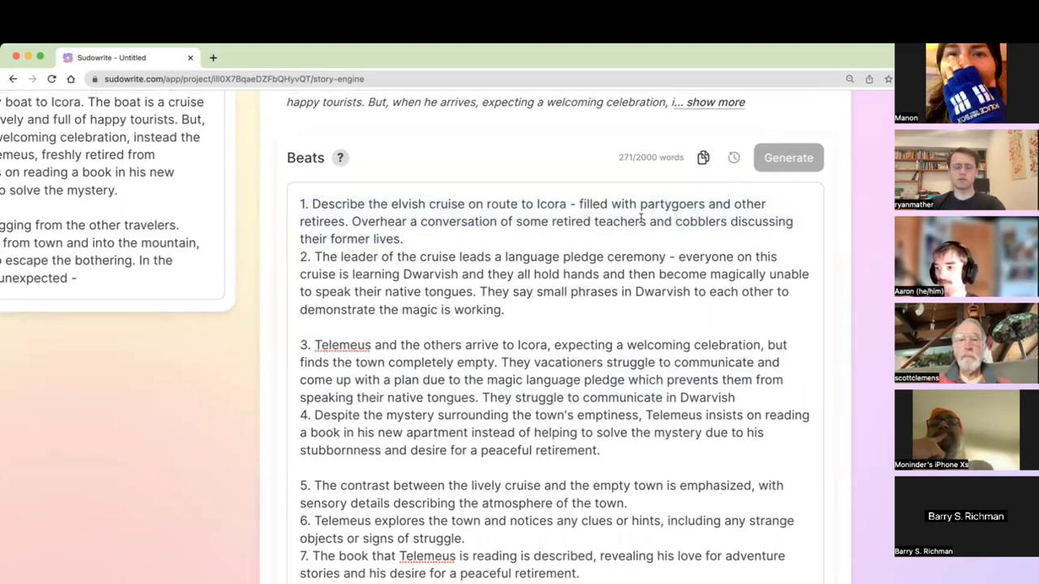
scroll(614, 276, "down", 1)
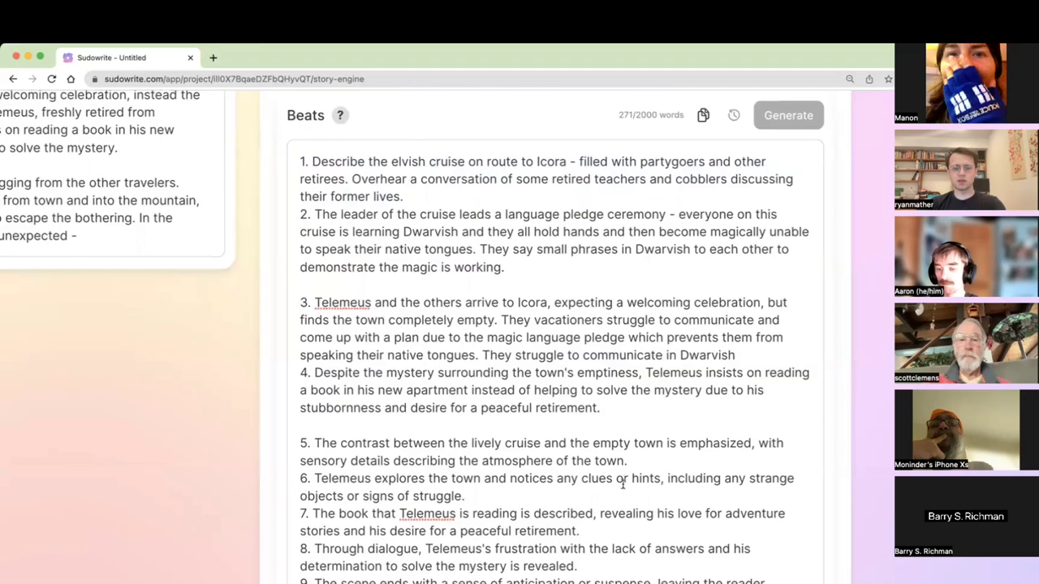
key("Return")
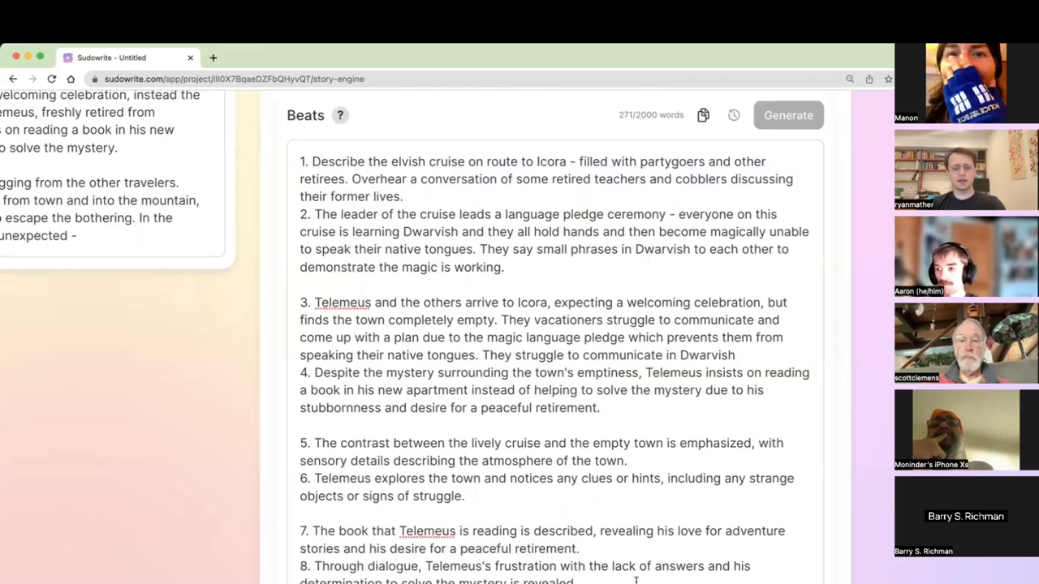
scroll(555, 337, "down", 15)
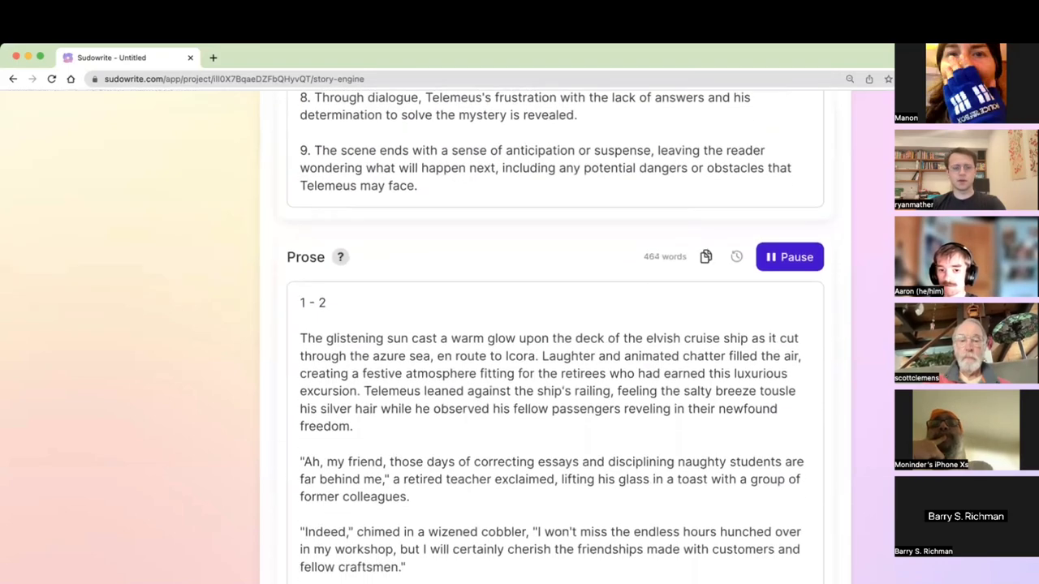
scroll(636, 578, "down", 4)
scroll(636, 578, "up", 7)
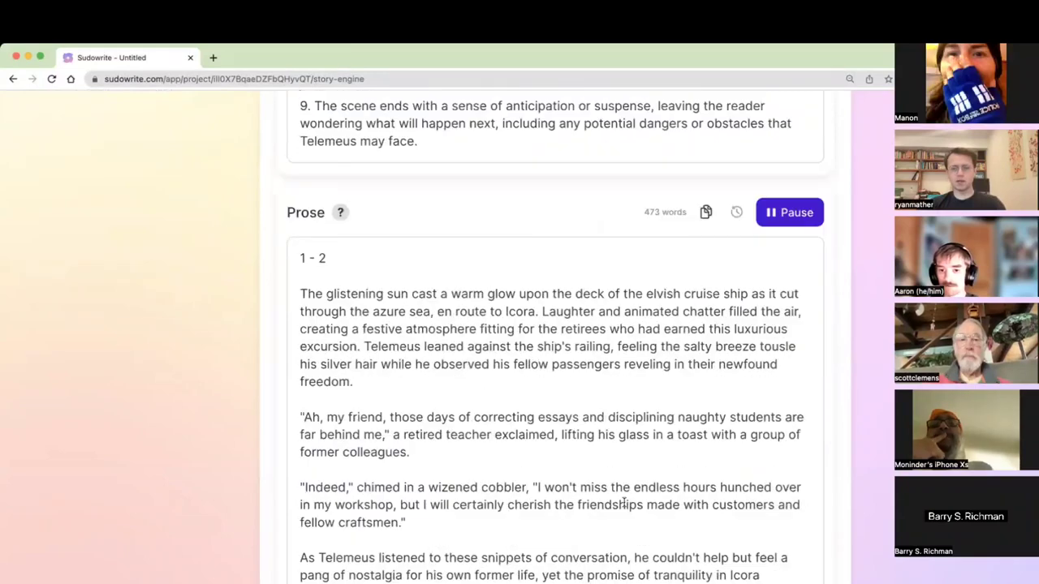
triple_click(651, 213)
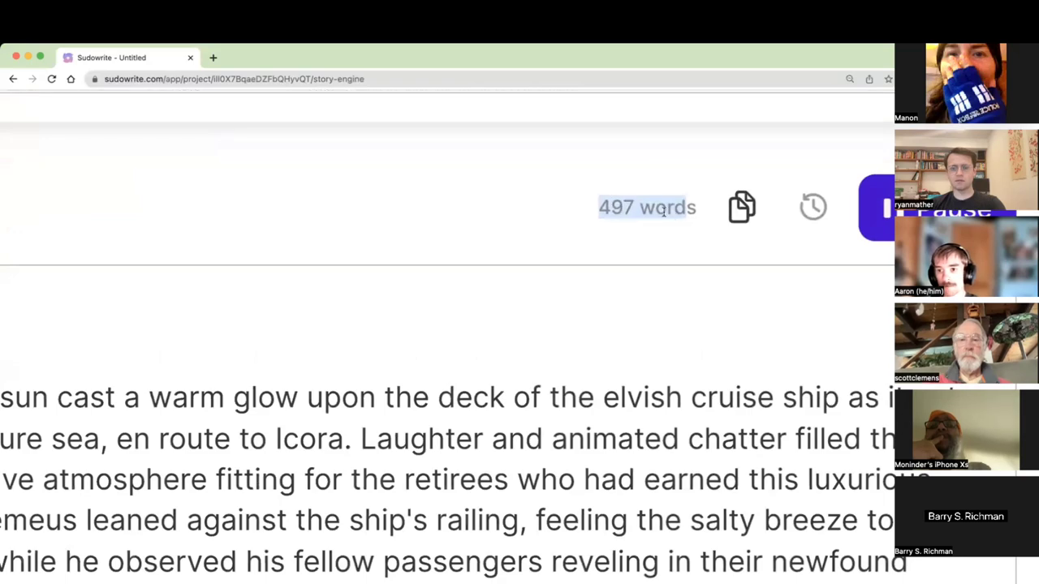
scroll(649, 210, "down", 5)
scroll(663, 212, "down", 3)
scroll(572, 349, "up", 5)
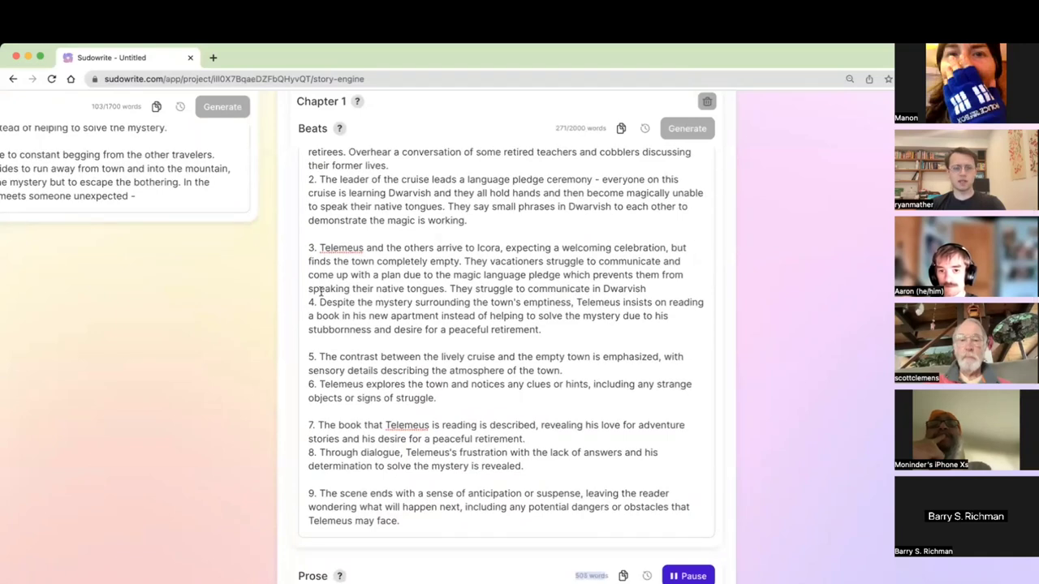
left_click_drag(309, 354, 491, 520)
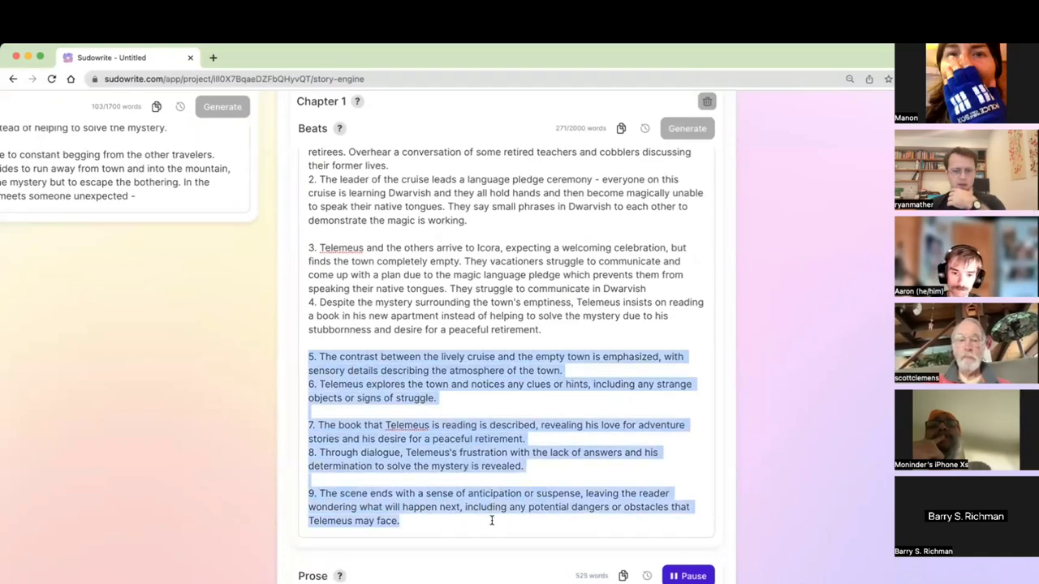
left_click(491, 520)
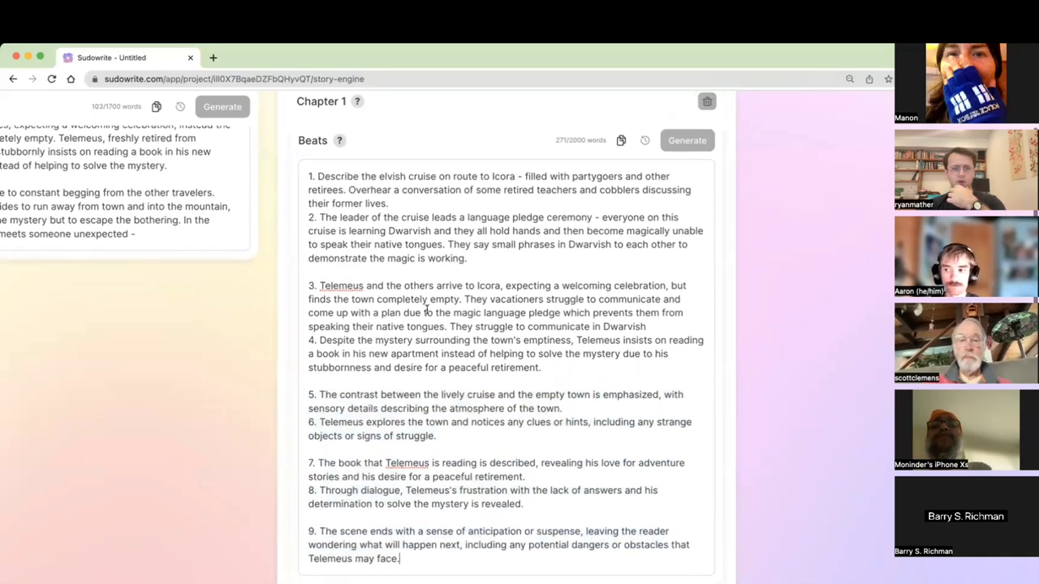
scroll(439, 363, "down", 5)
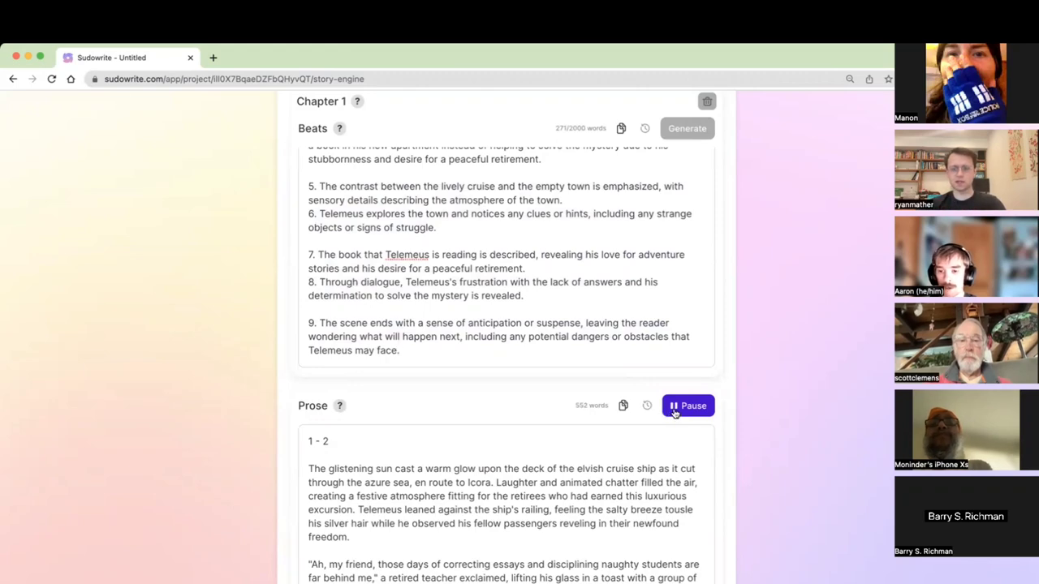
scroll(673, 414, "down", 1)
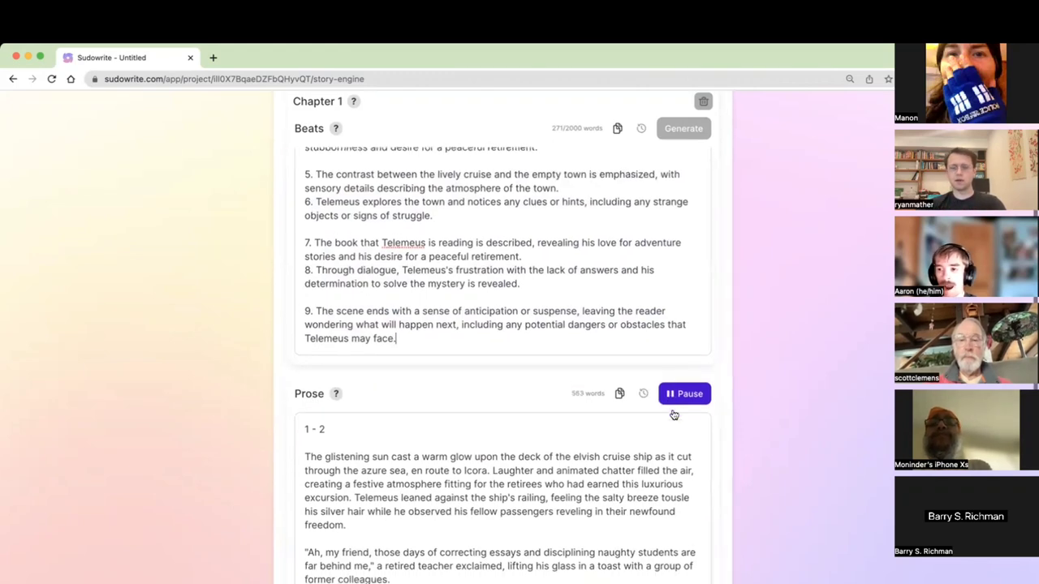
scroll(660, 416, "down", 10)
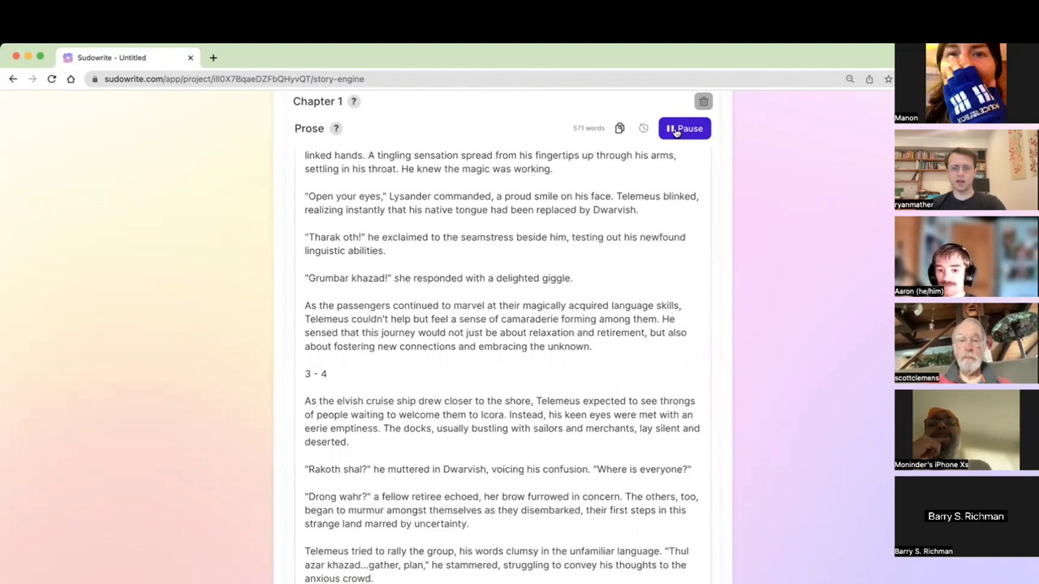
left_click(675, 132)
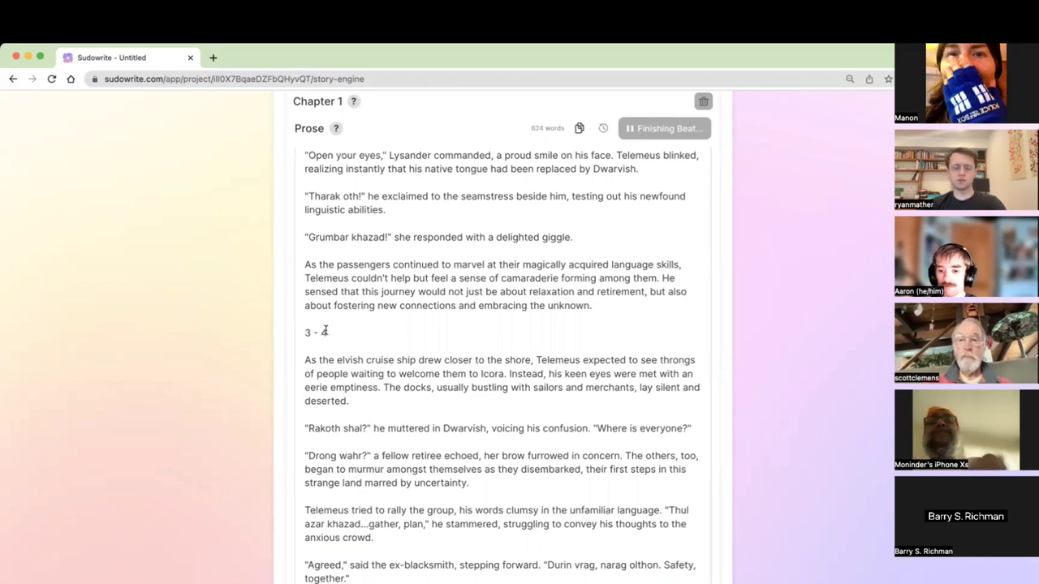
scroll(325, 331, "down", 1)
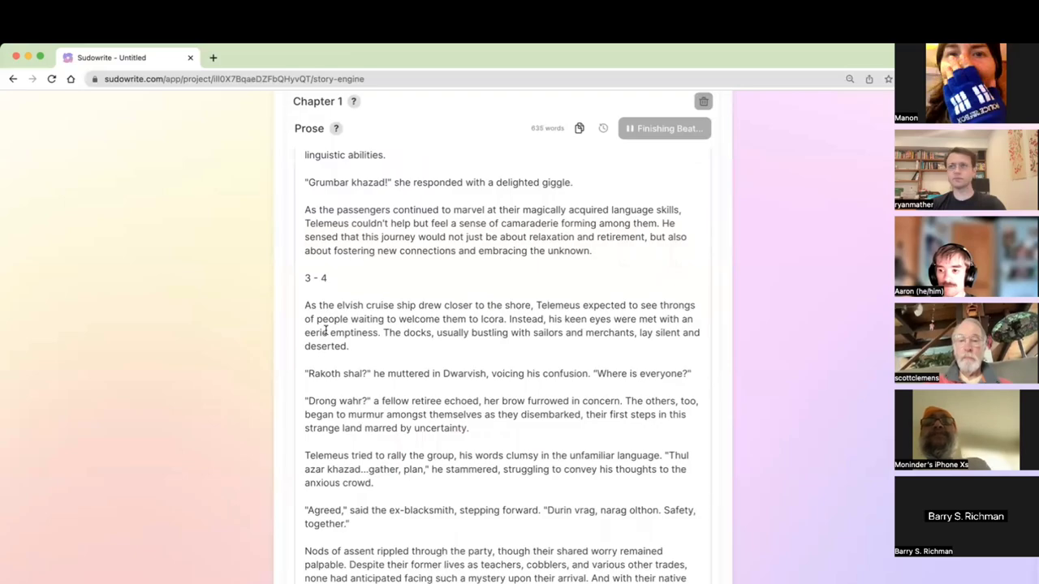
scroll(371, 424, "up", 2, "ctrl")
scroll(372, 423, "up", 3)
scroll(371, 424, "up", 20)
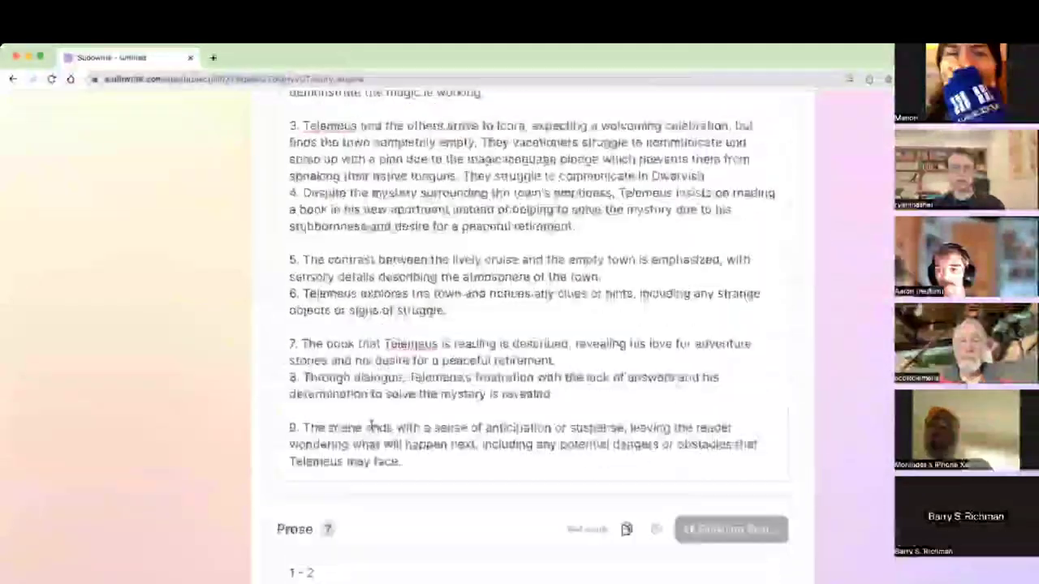
scroll(371, 423, "down", 8)
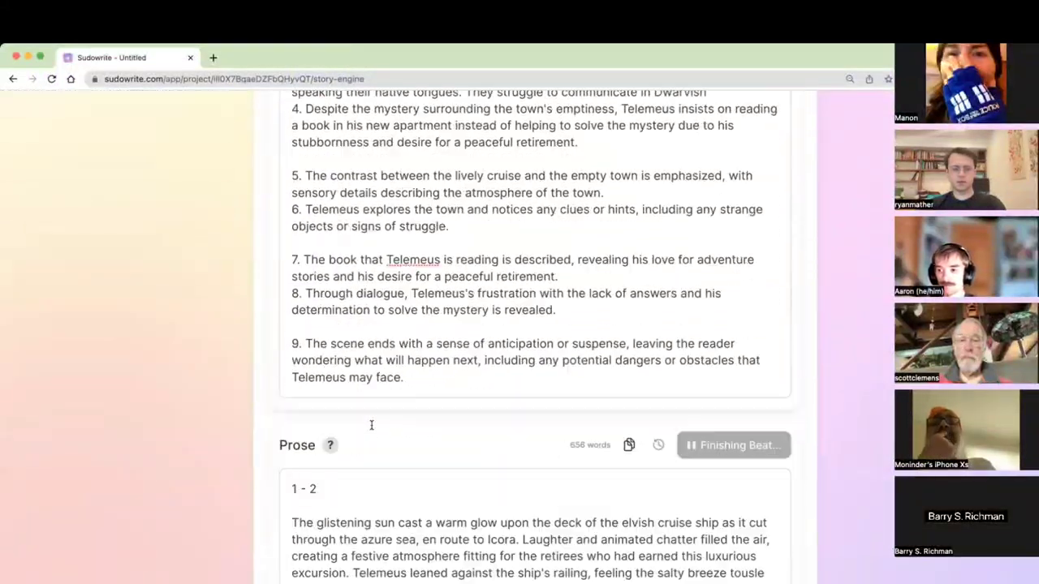
scroll(370, 424, "down", 3)
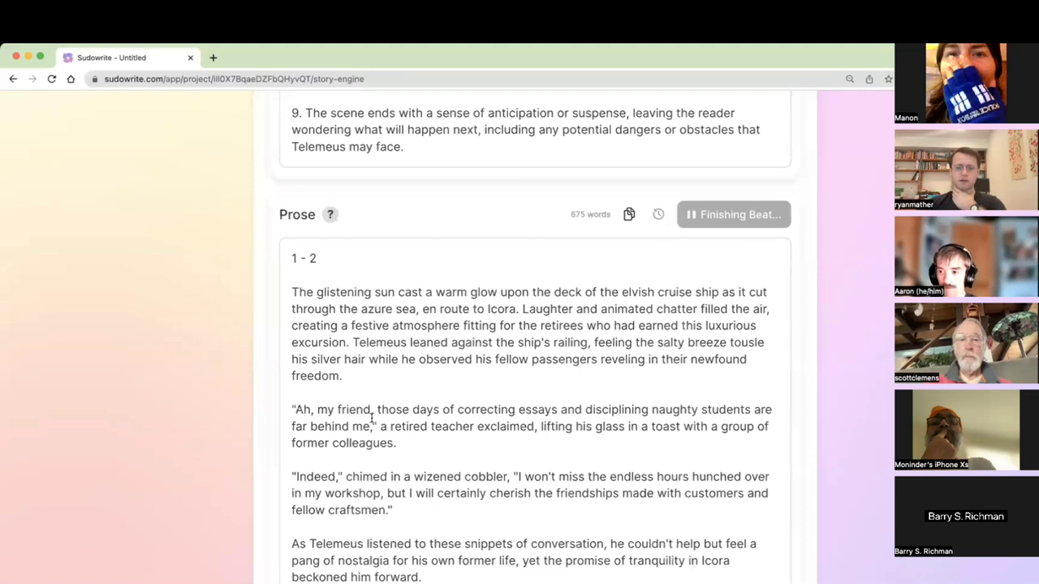
scroll(353, 454, "down", 2)
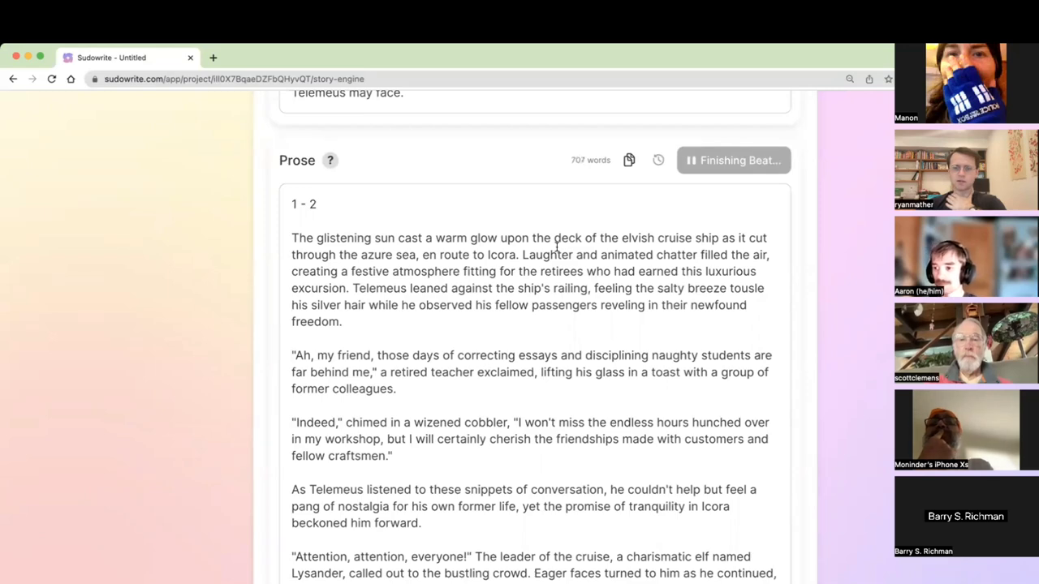
scroll(557, 247, "down", 2)
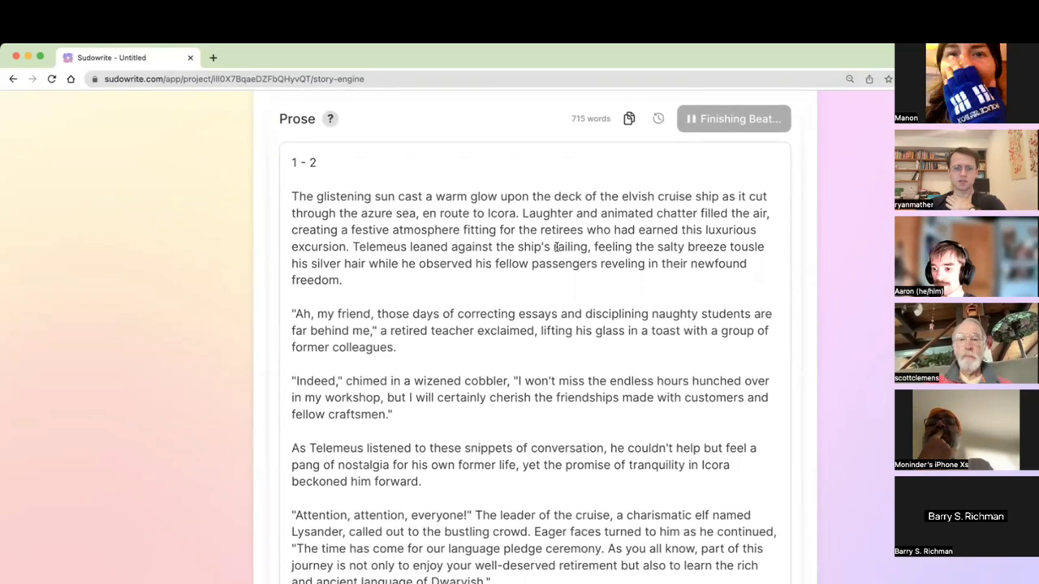
scroll(557, 248, "down", 1)
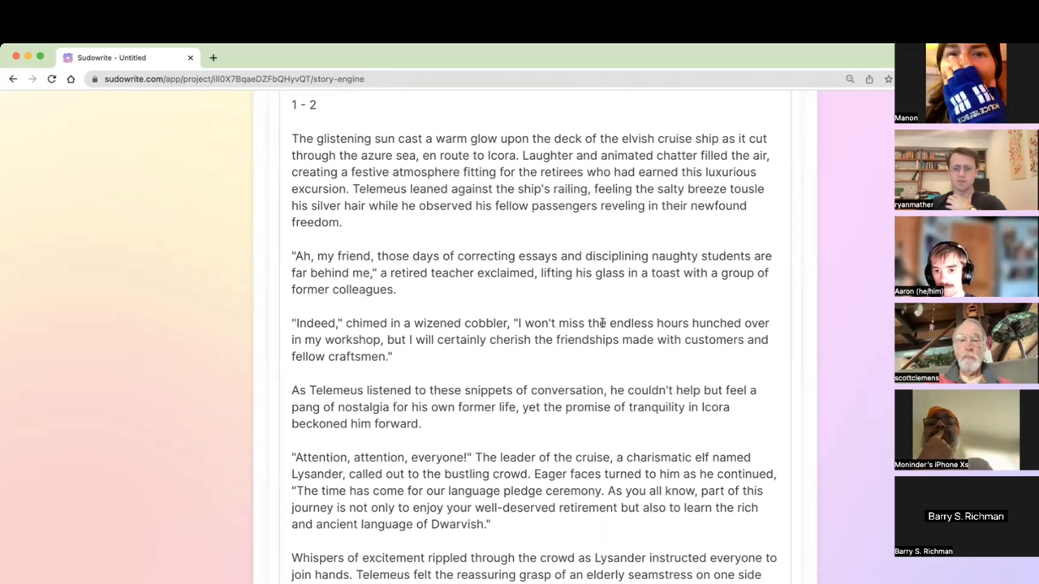
scroll(615, 350, "down", 2)
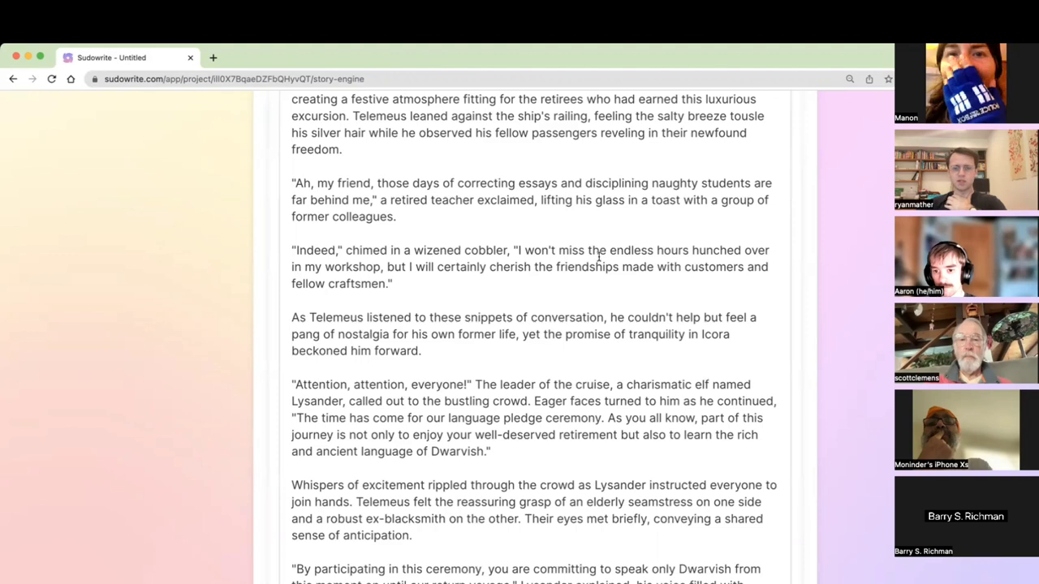
scroll(599, 256, "down", 3)
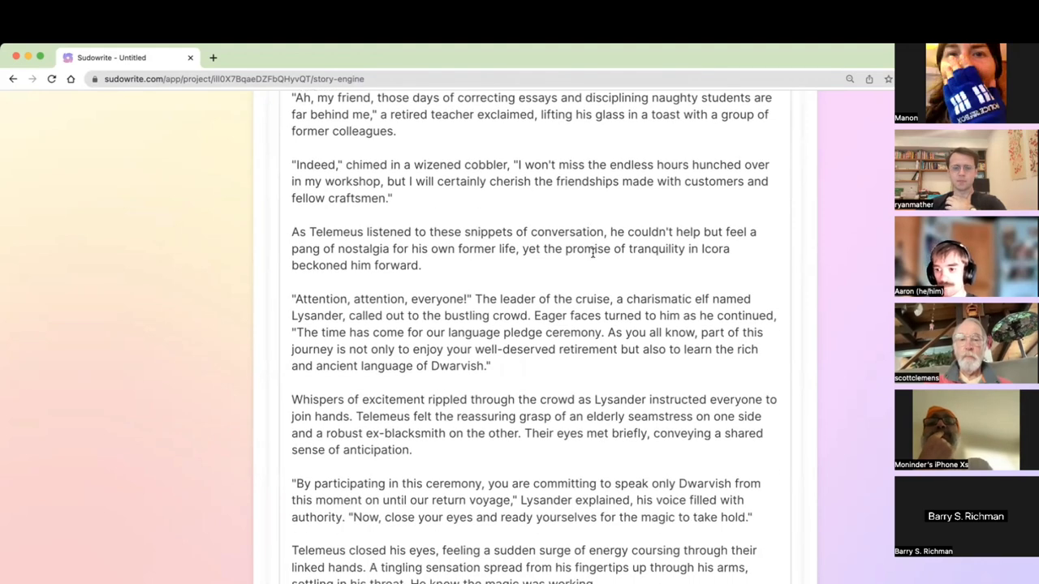
scroll(592, 253, "up", 6)
left_click_drag(516, 377, 427, 287)
left_click(427, 287)
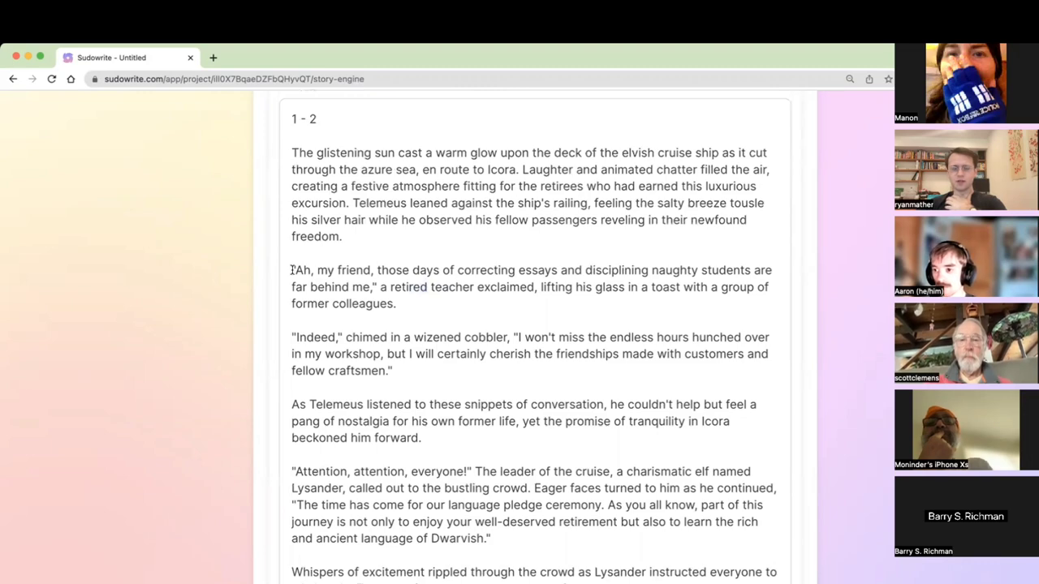
scroll(293, 270, "up", 3)
scroll(292, 270, "left", 15)
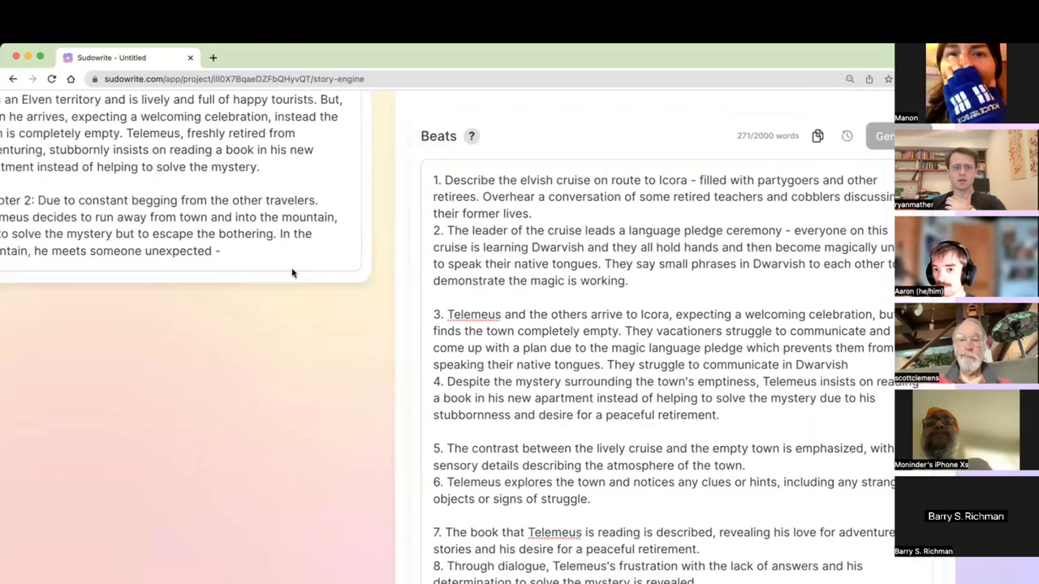
scroll(292, 270, "left", 15)
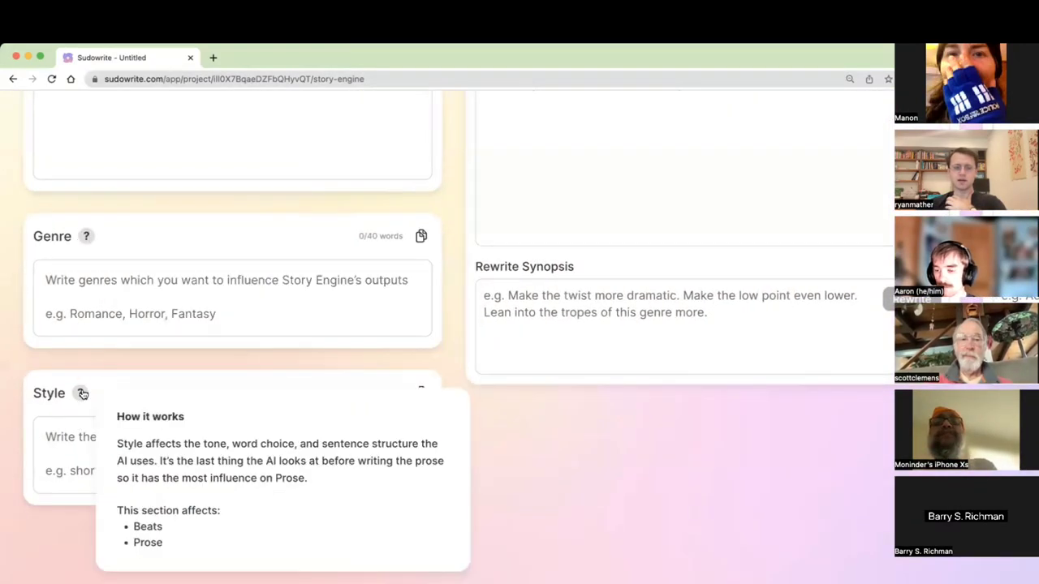
scroll(82, 393, "up", 2)
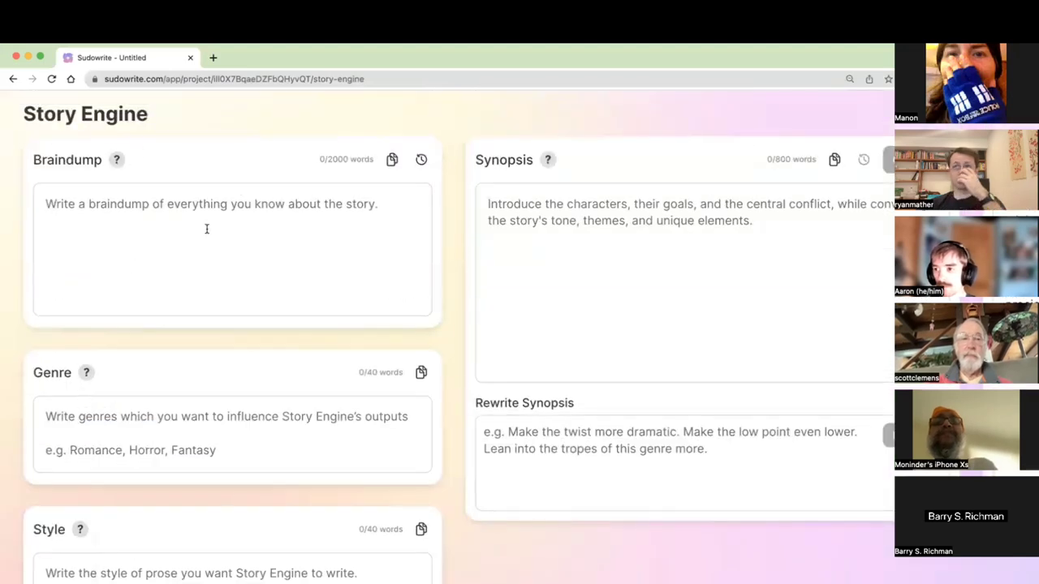
scroll(206, 228, "right", 10)
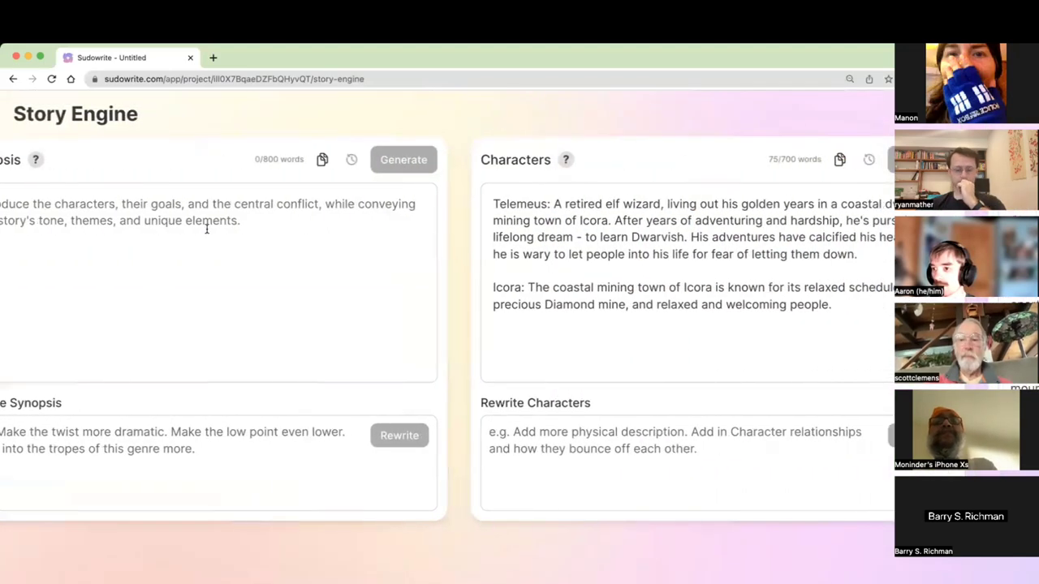
scroll(206, 228, "right", 5)
scroll(206, 229, "down", 10)
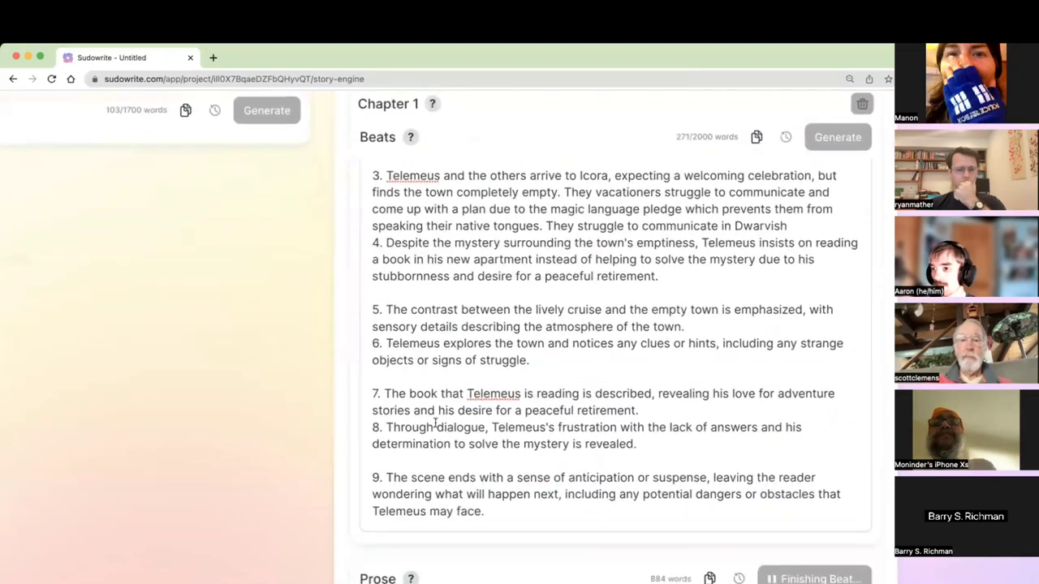
scroll(465, 479, "down", 3)
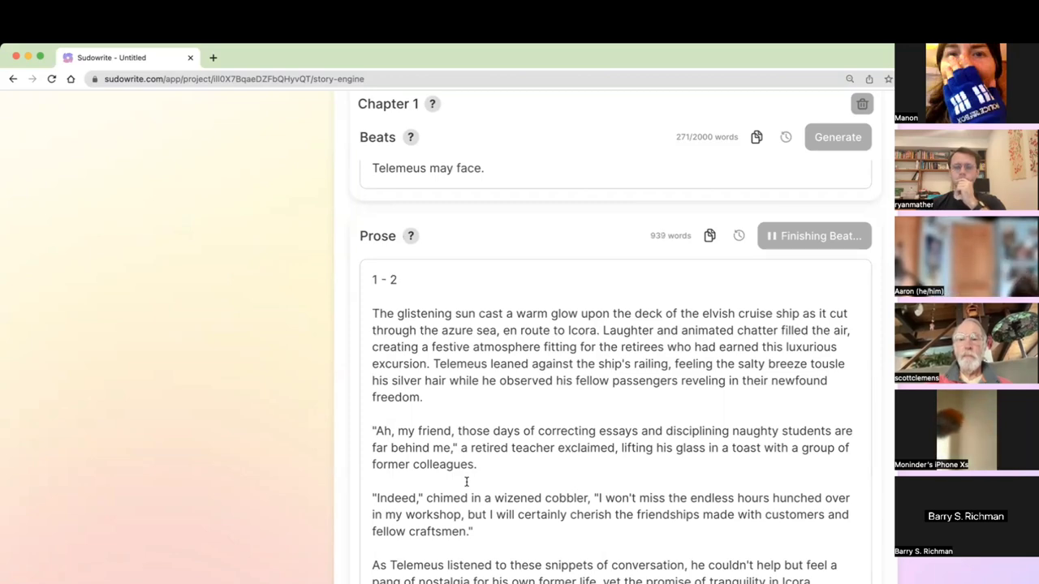
Scroll to the top of the Chapter 1 beats, starting at the Icora-bound cruise beat.
scroll(467, 482, "up", 10)
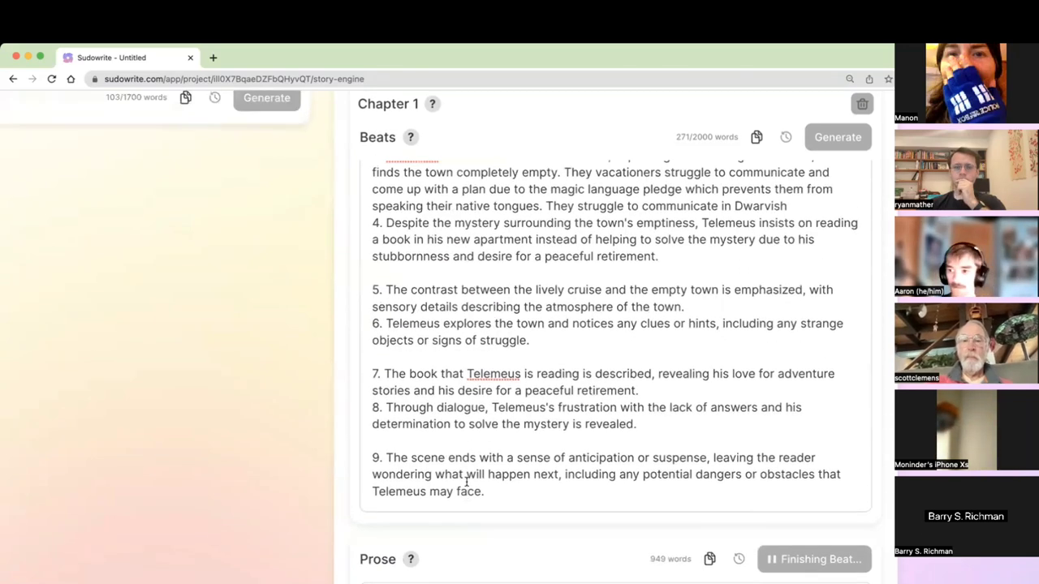
scroll(537, 271, "up", 4)
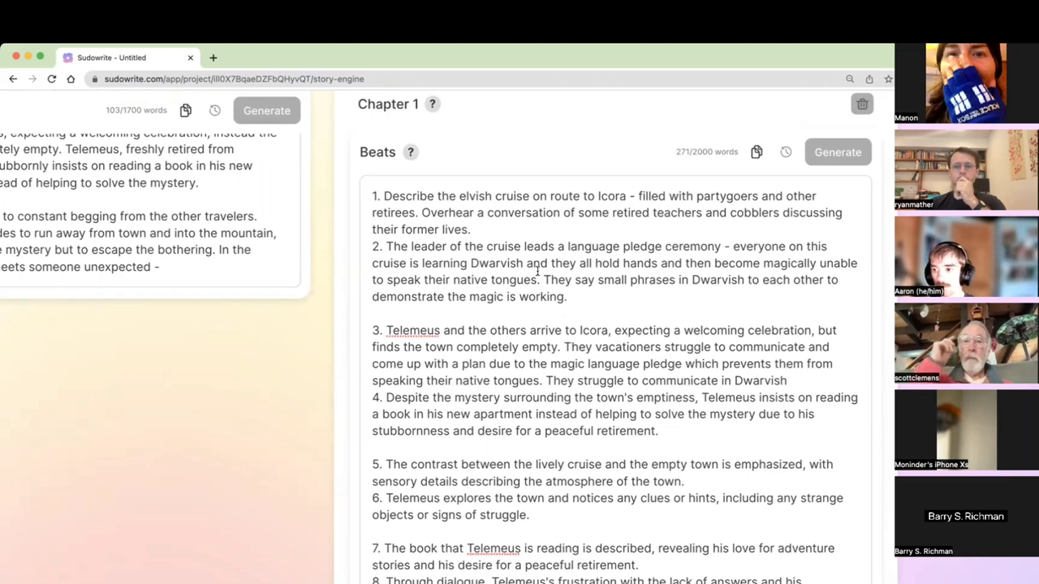
scroll(537, 271, "down", 1)
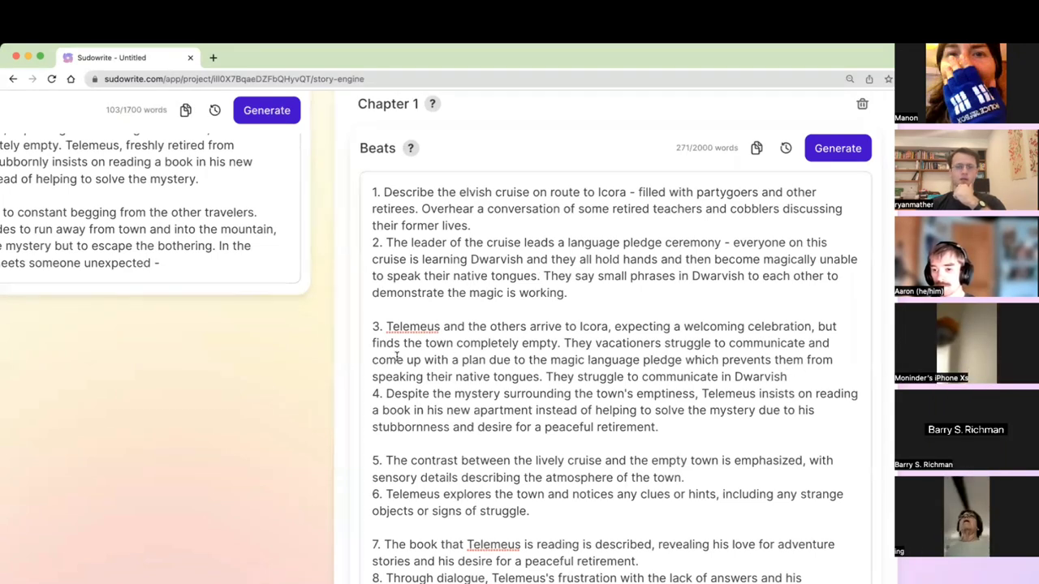
Type a '[special instructions]' tag at the start of beat 3, then cut it out.
left_click(386, 327)
type("[specials")
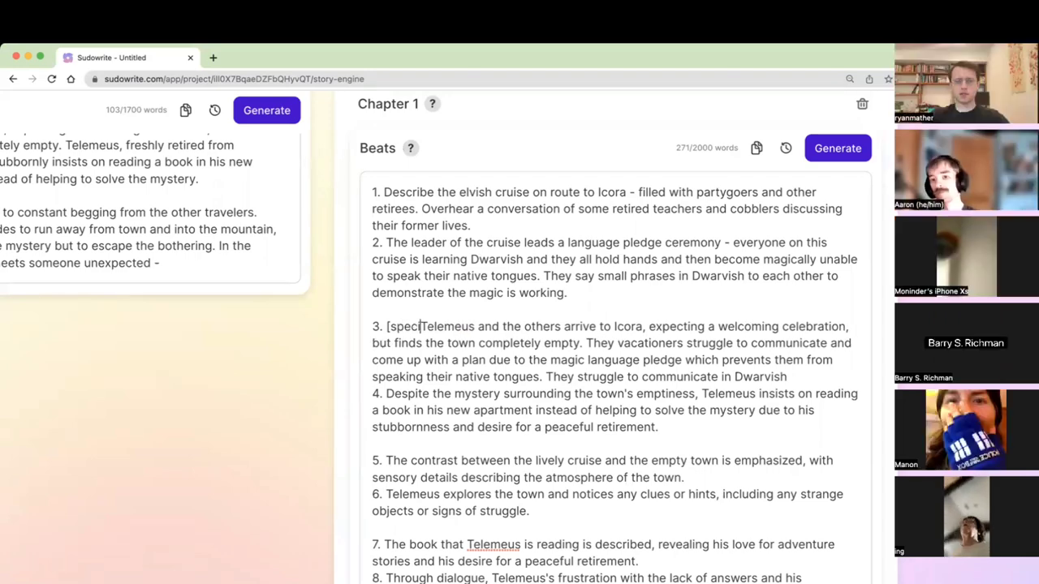
key("BackSpace")
key("BackSpace")
type("instruct")
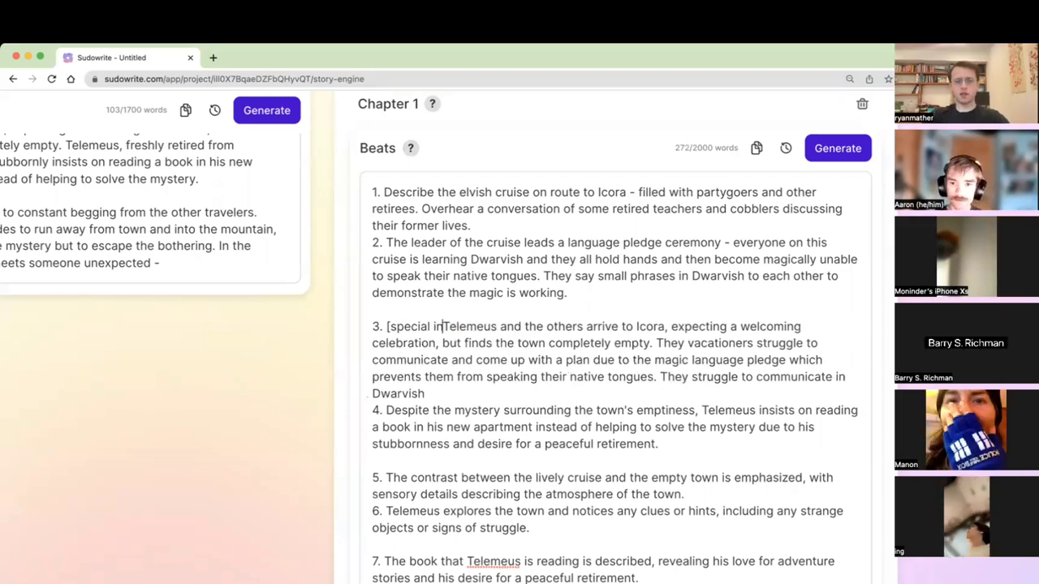
type("ion]")
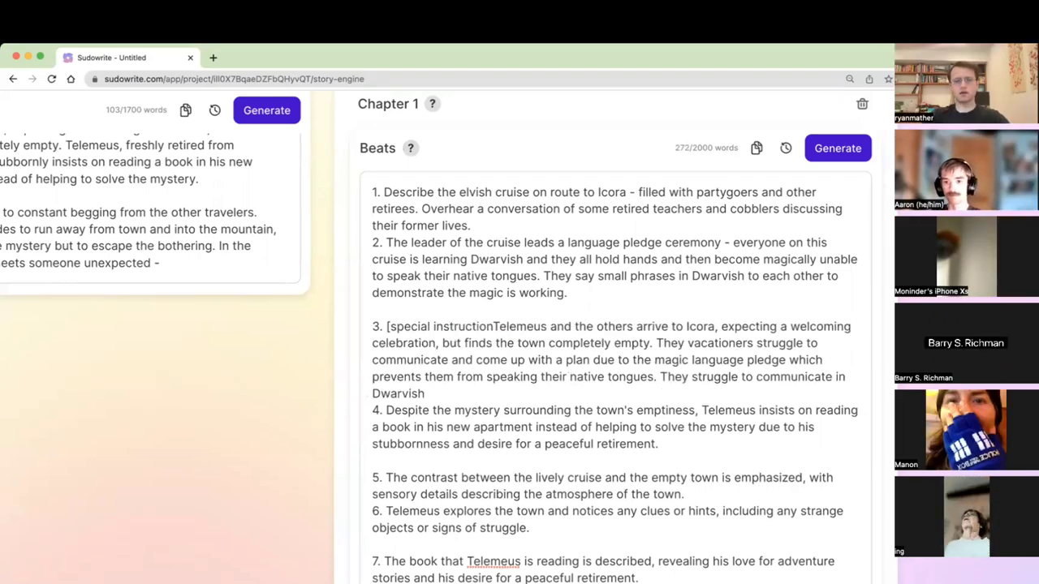
key("BackSpace")
type("s]")
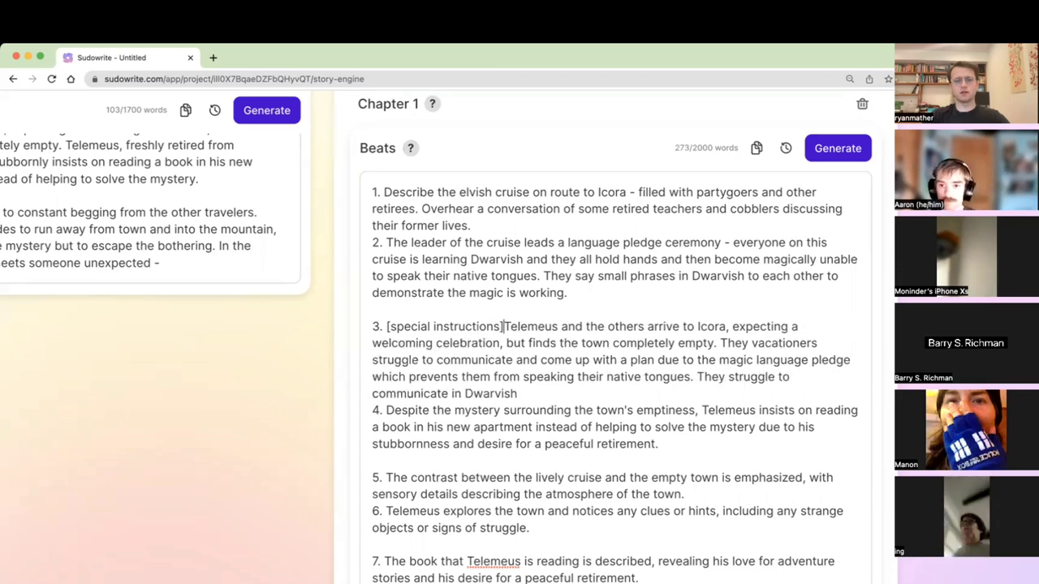
left_click_drag(386, 326, 504, 327)
key("ctrl+c")
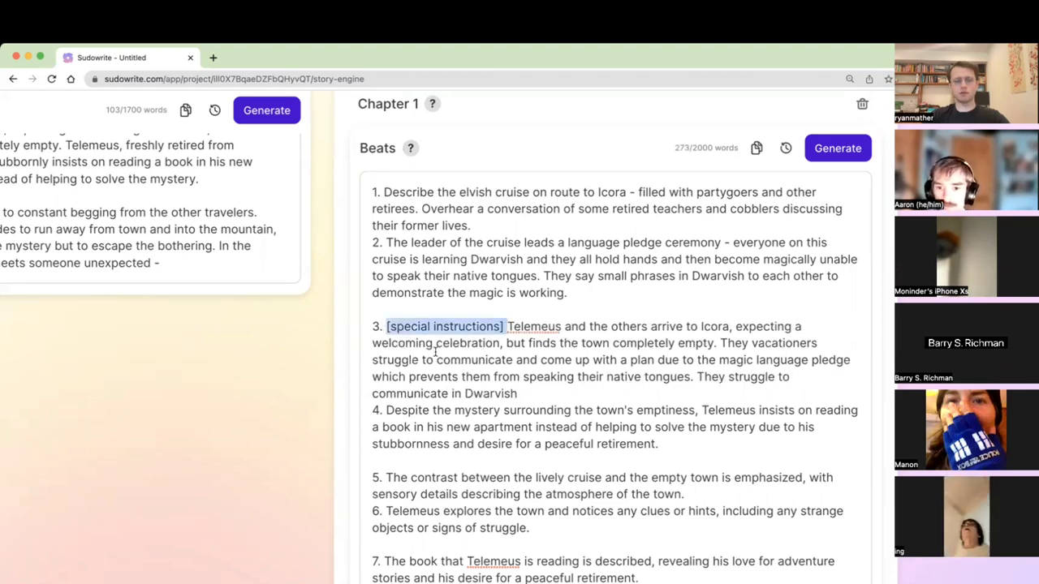
key("BackSpace")
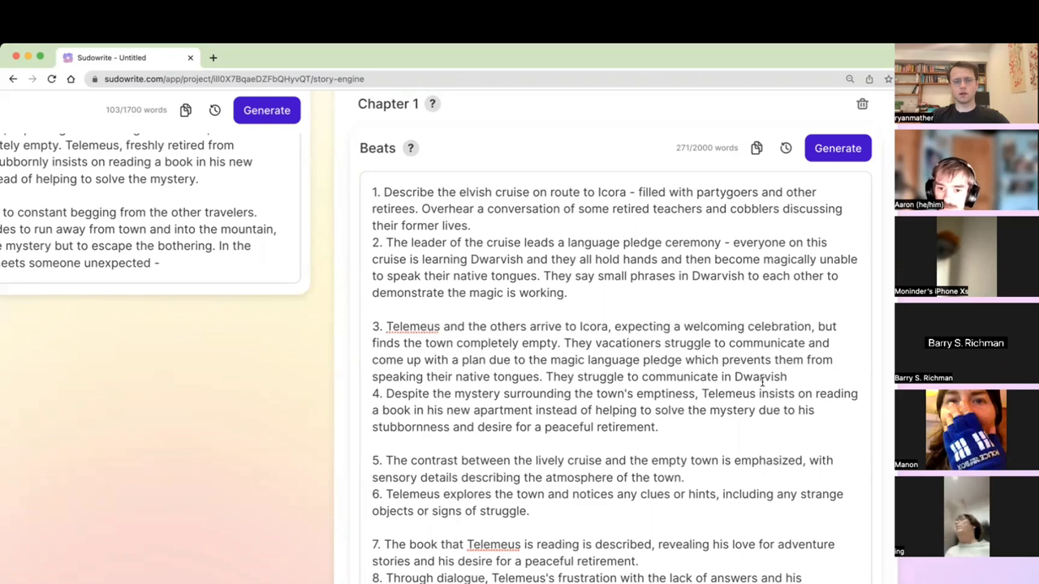
Paste the tag at the end of beat 3, then before beat 3, and remove it each time.
left_click(795, 376)
key("ctrl+v")
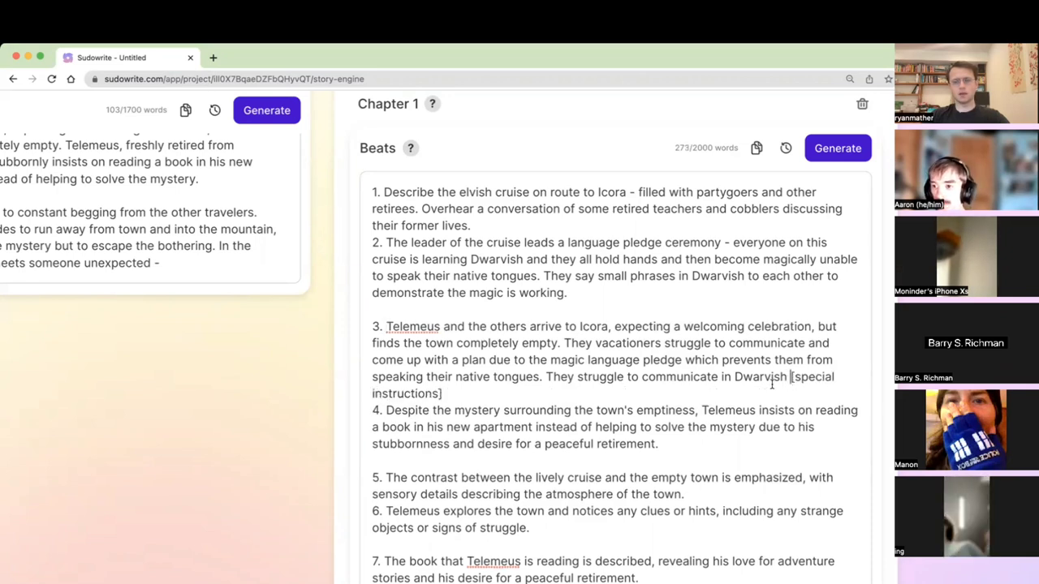
key("shift+Down")
key("super+c")
key("BackSpace")
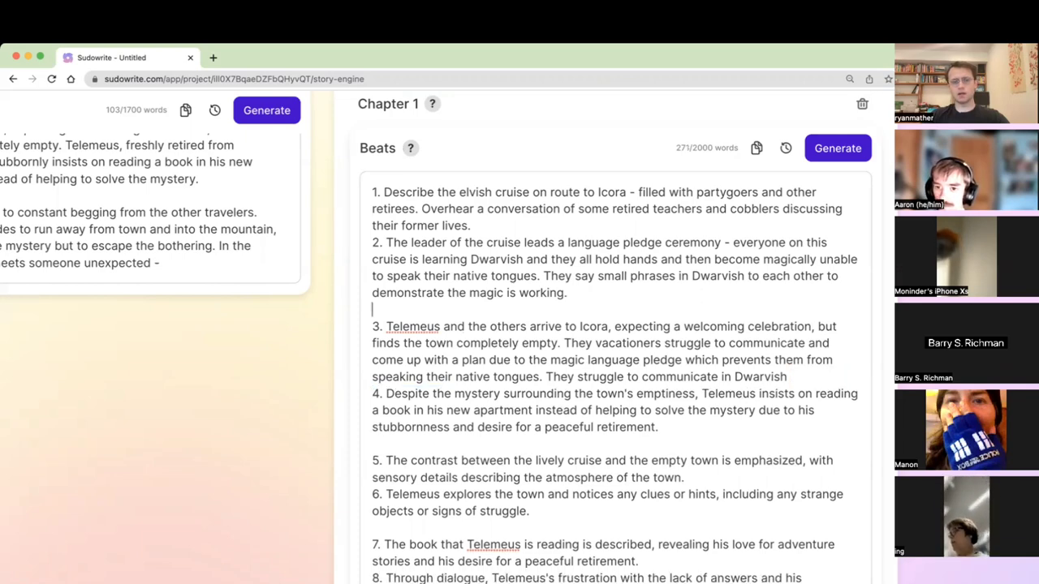
key("super+v")
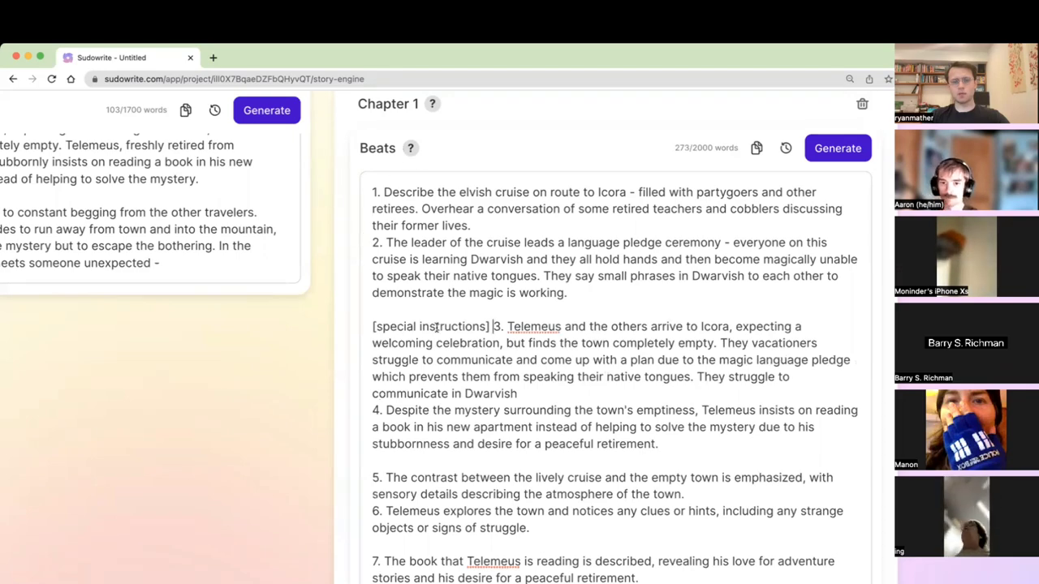
left_click(371, 242, "shift")
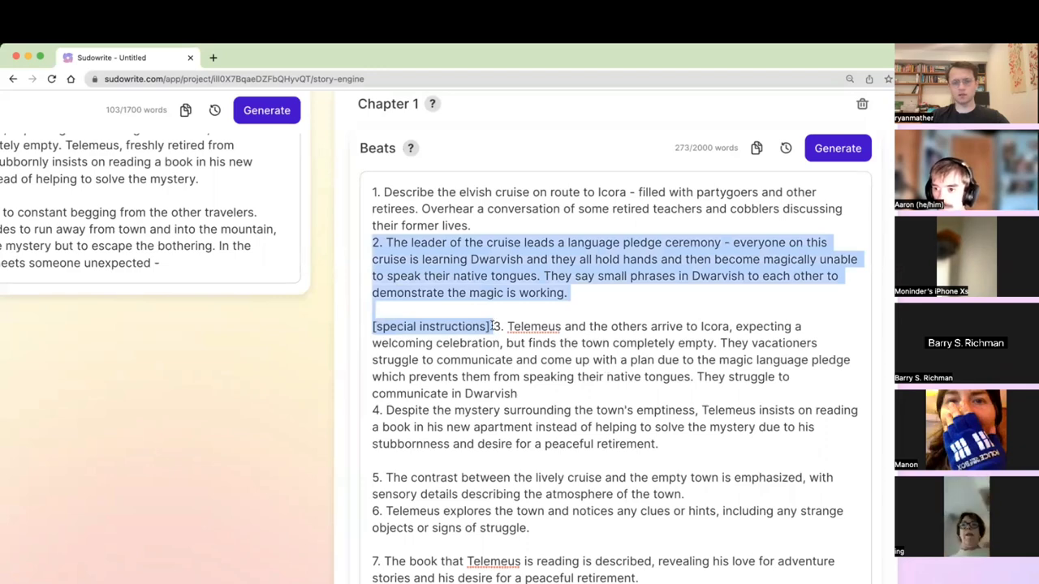
left_click(491, 326)
left_click_drag(492, 326, 372, 309)
key("BackSpace")
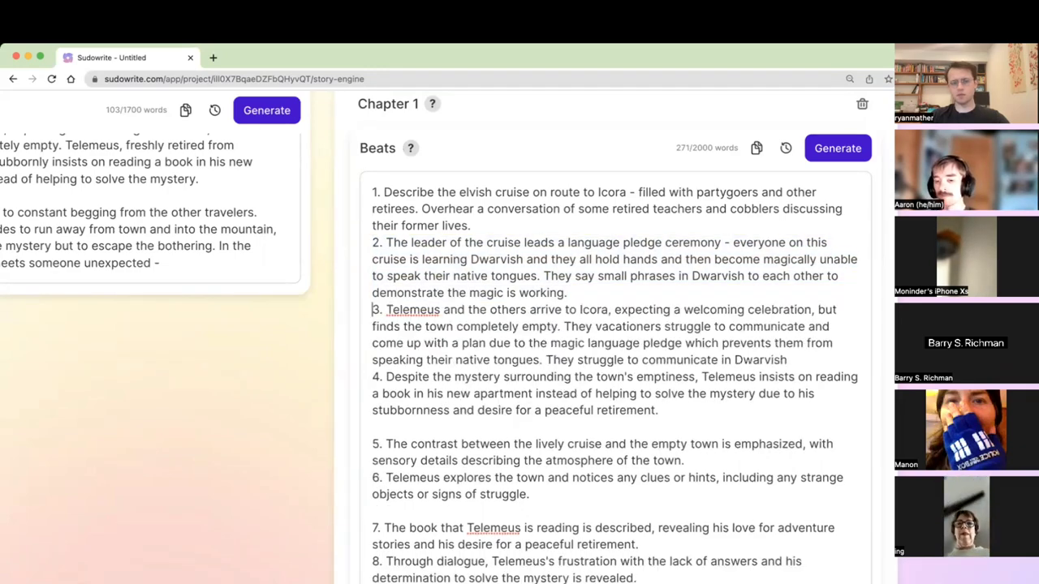
Remove the blank lines between beats, keeping one blank line after beat 4.
key("Return")
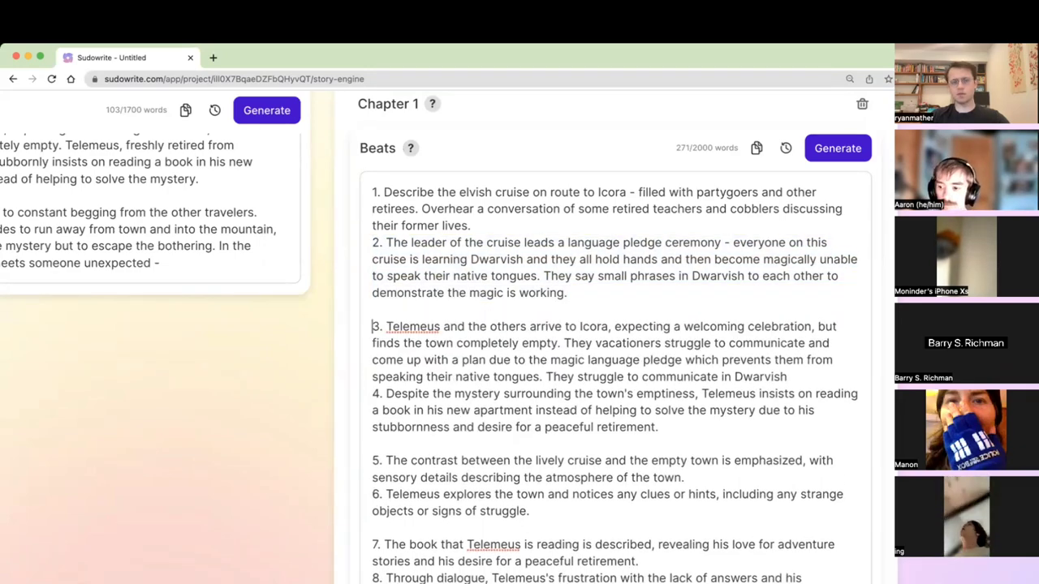
key("BackSpace")
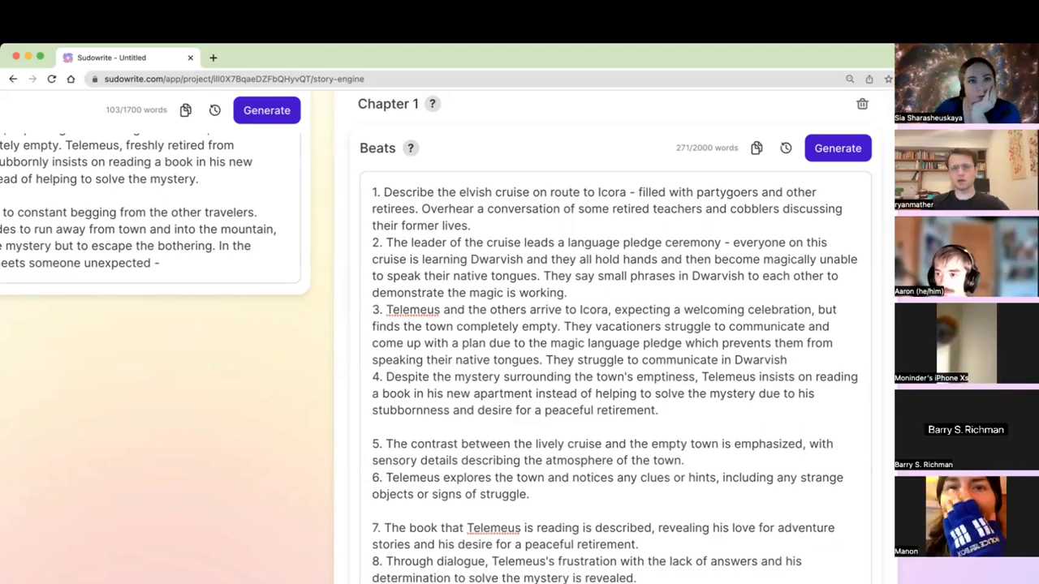
left_click(438, 424)
key("BackSpace")
left_click(412, 496)
key("BackSpace")
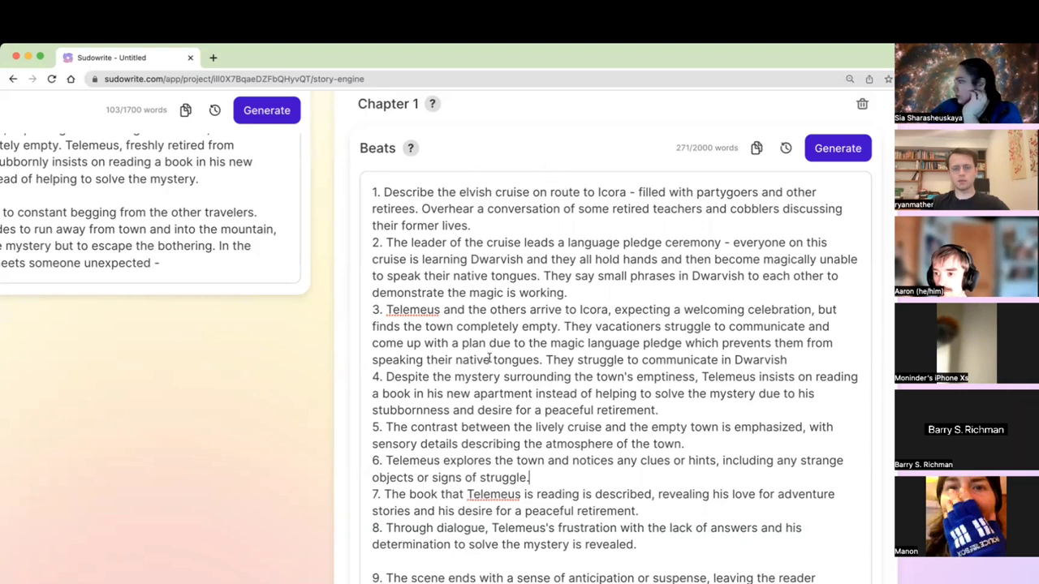
left_click(665, 405)
key("Return")
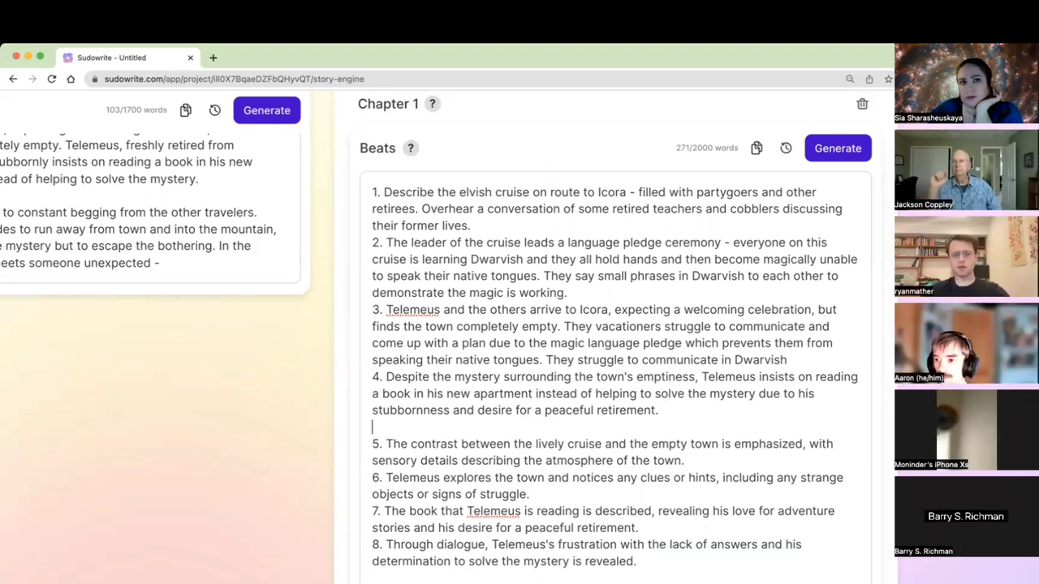
scroll(615, 365, "down", 10)
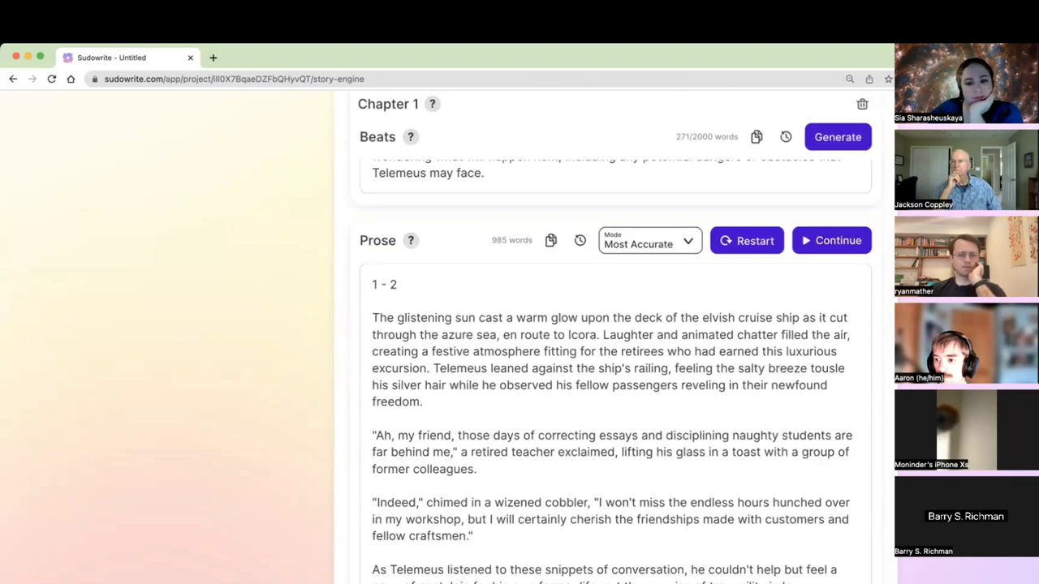
scroll(595, 353, "down", 3)
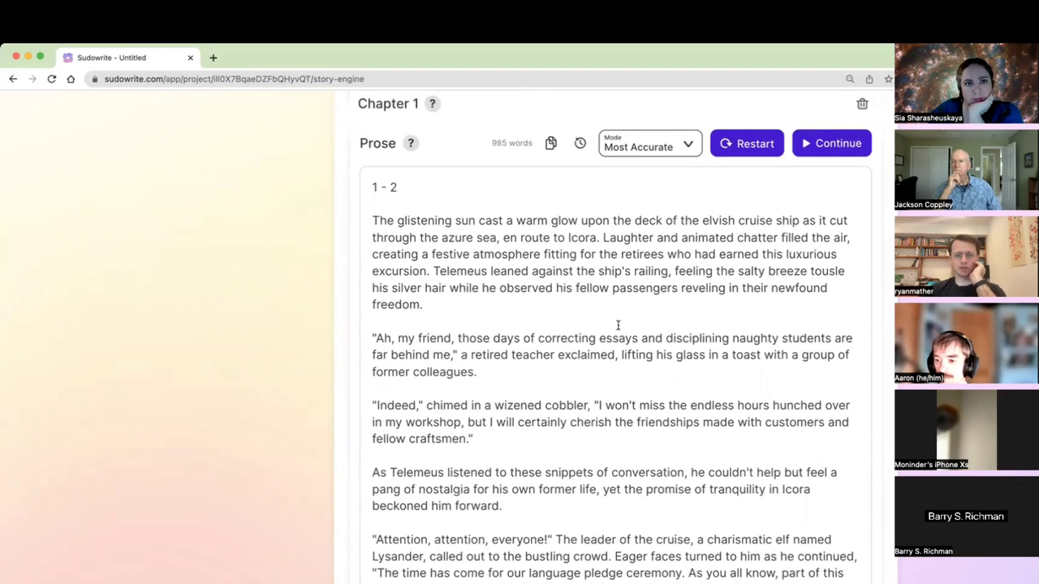
scroll(595, 353, "down", 4)
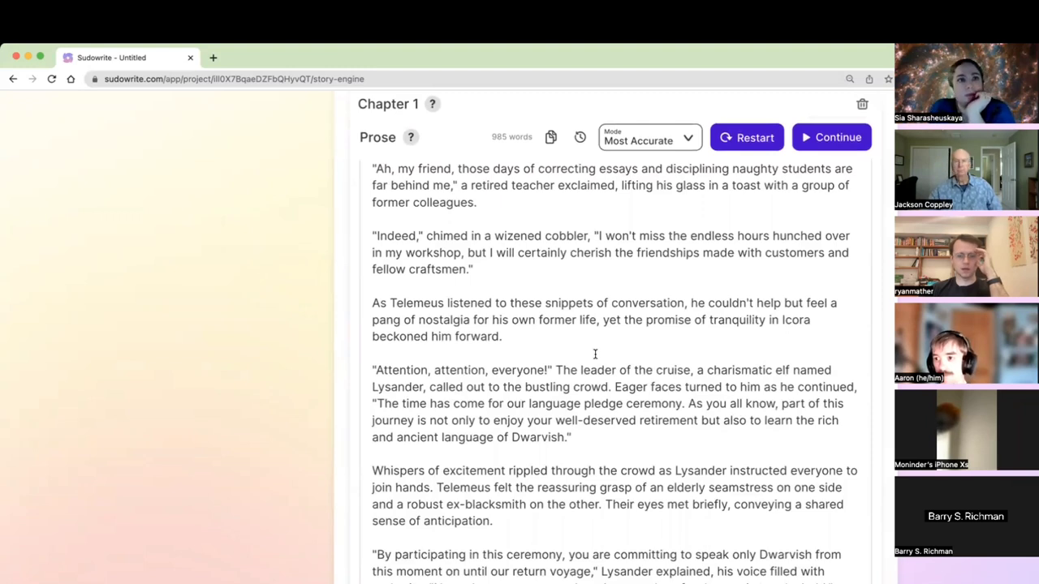
scroll(594, 354, "down", 1)
scroll(595, 354, "down", 1)
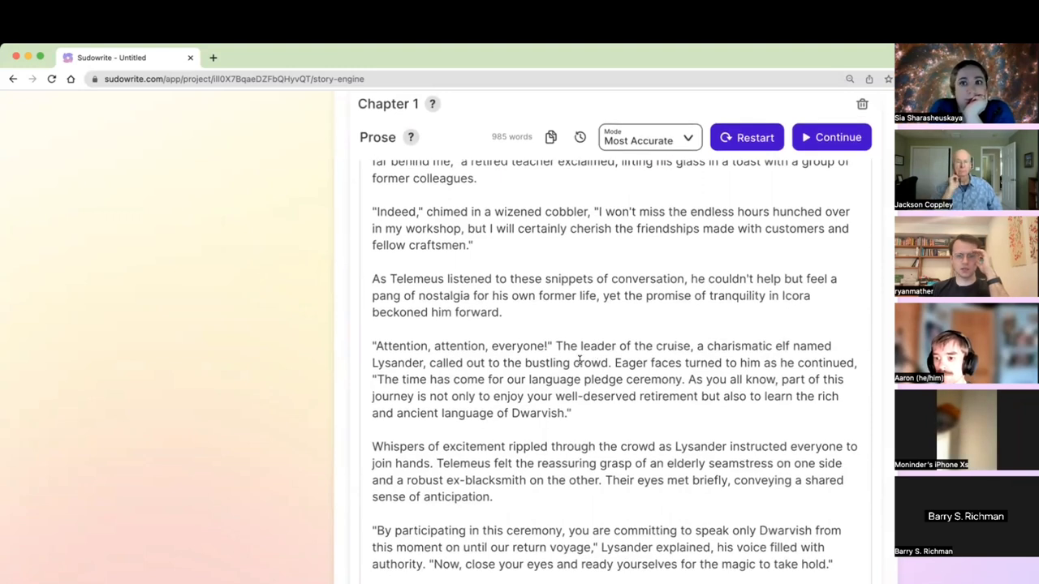
scroll(579, 357, "down", 2)
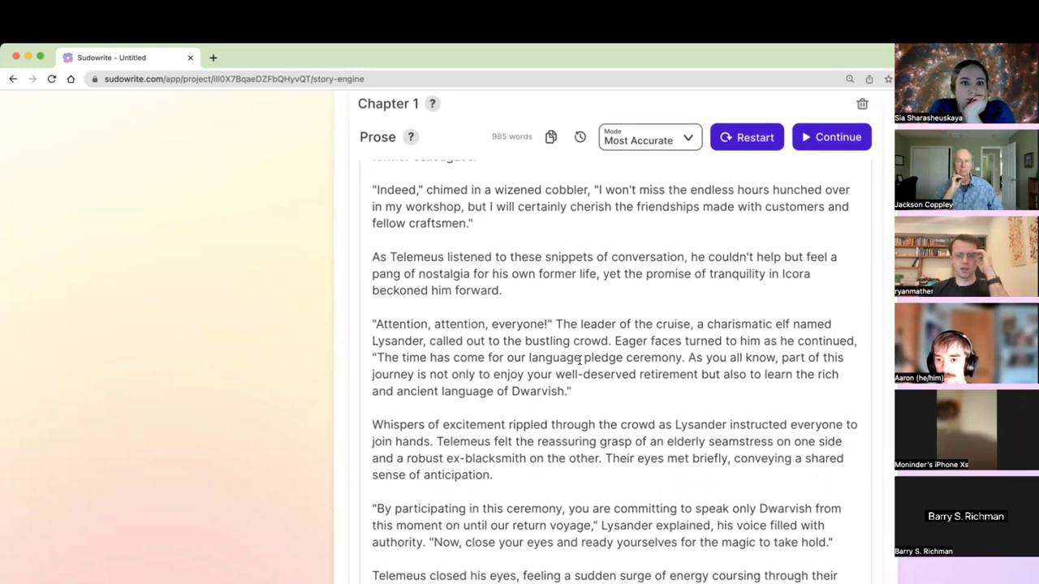
scroll(579, 359, "down", 2)
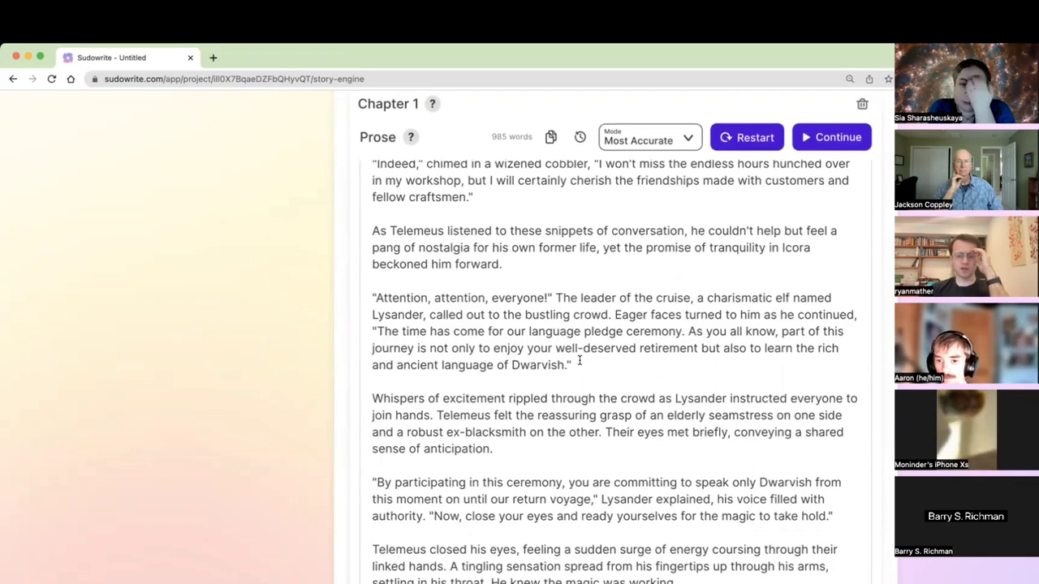
scroll(579, 360, "down", 3)
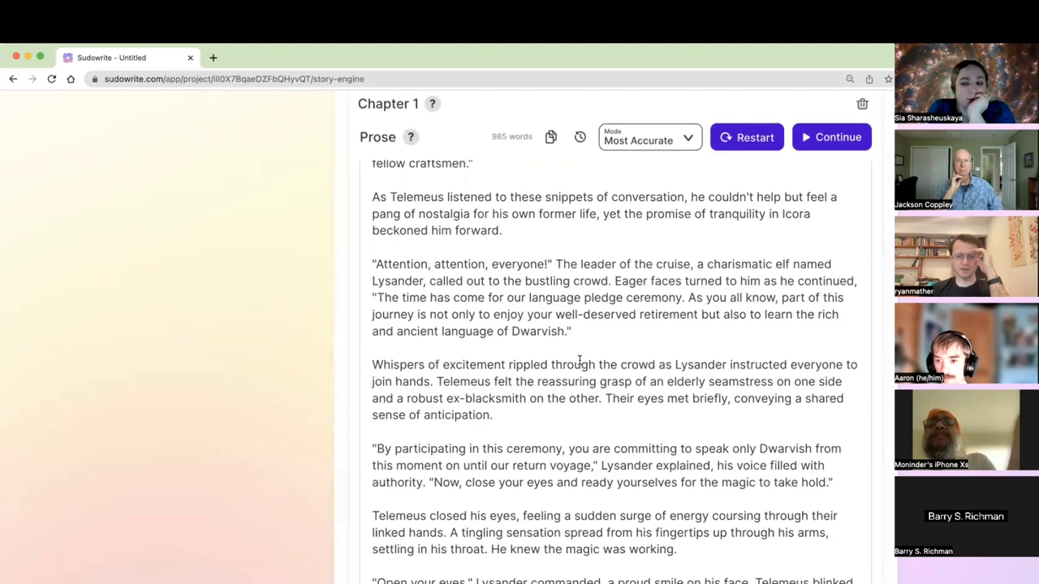
scroll(580, 361, "down", 5)
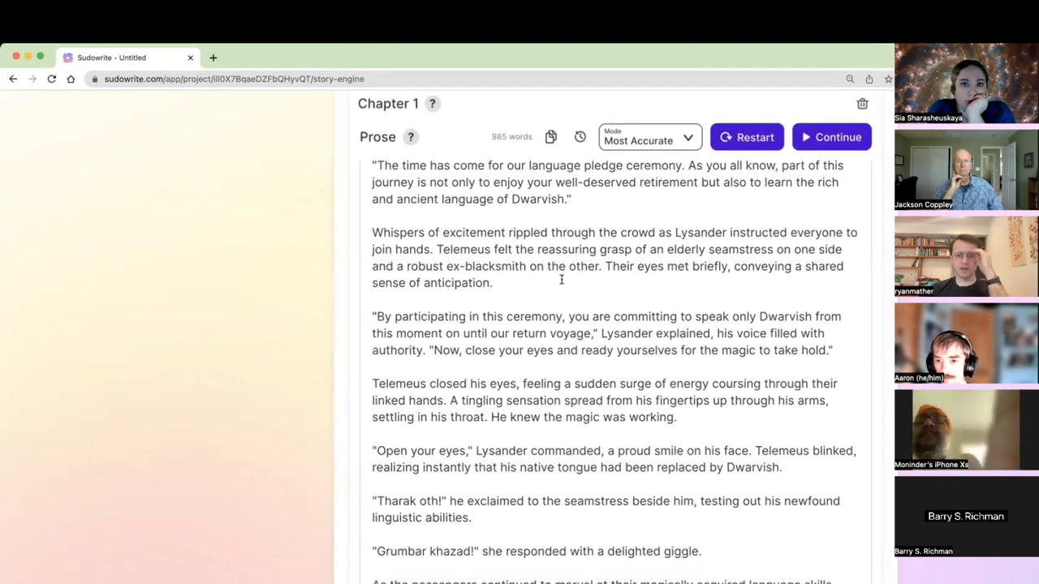
left_click_drag(674, 233, 503, 250)
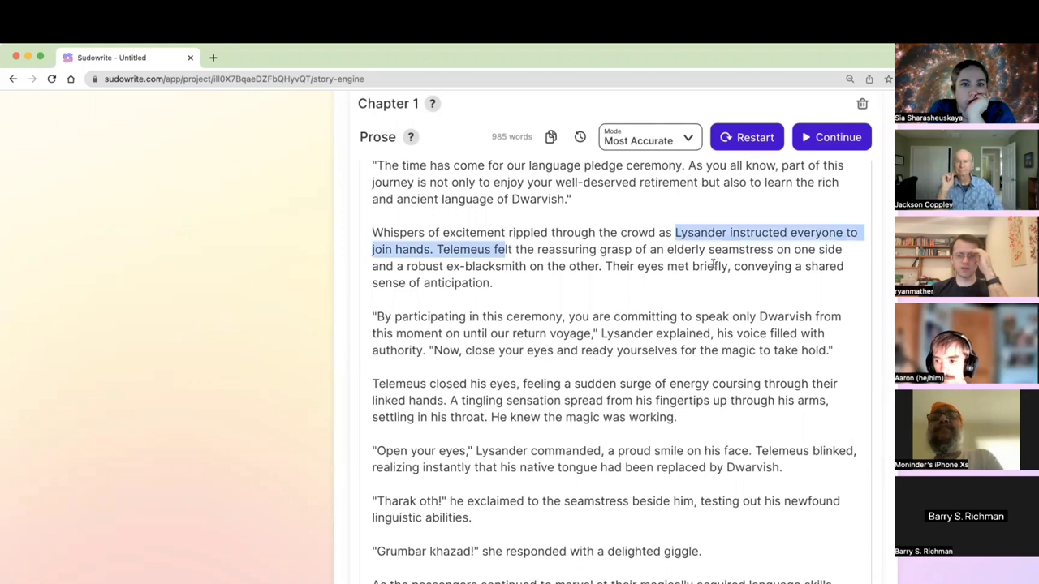
left_click(520, 270)
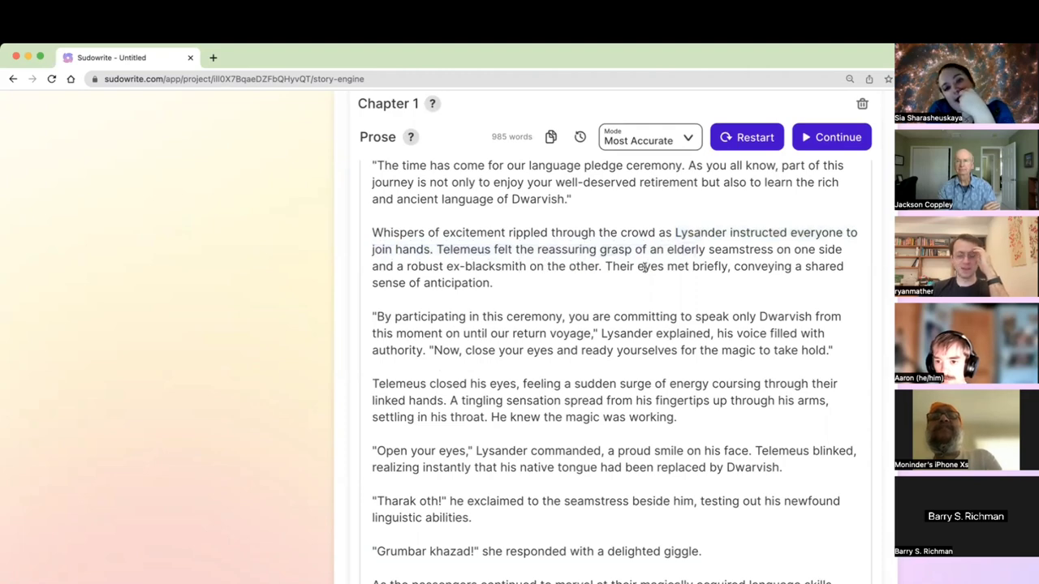
scroll(646, 270, "down", 2)
scroll(647, 269, "down", 1)
scroll(647, 271, "up", 1)
Delete the 'Their eyes met briefly' sentence from the Chapter 1 prose.
left_click_drag(683, 220, 601, 203)
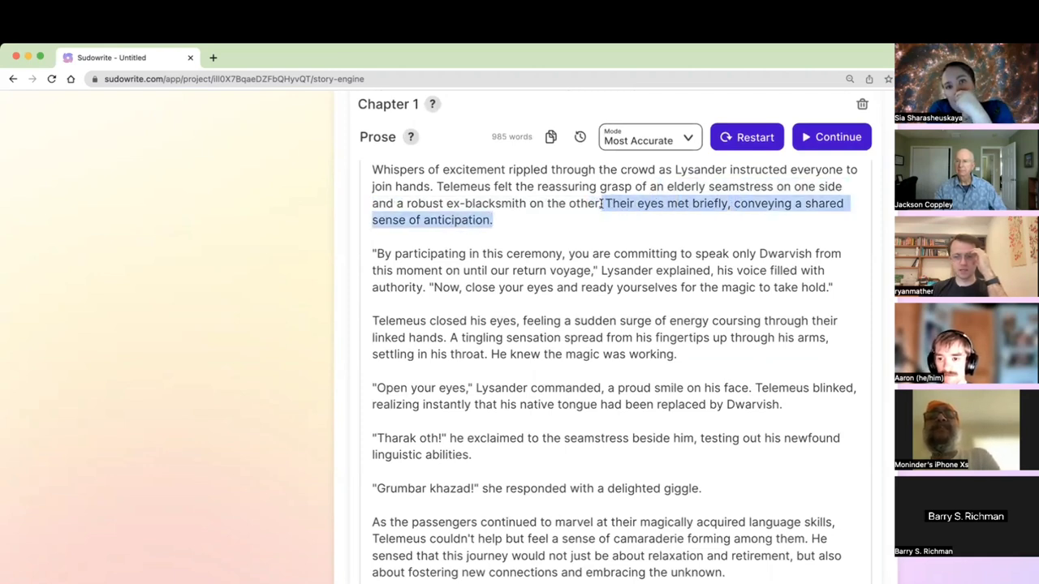
key("BackSpace")
scroll(599, 205, "up", 1)
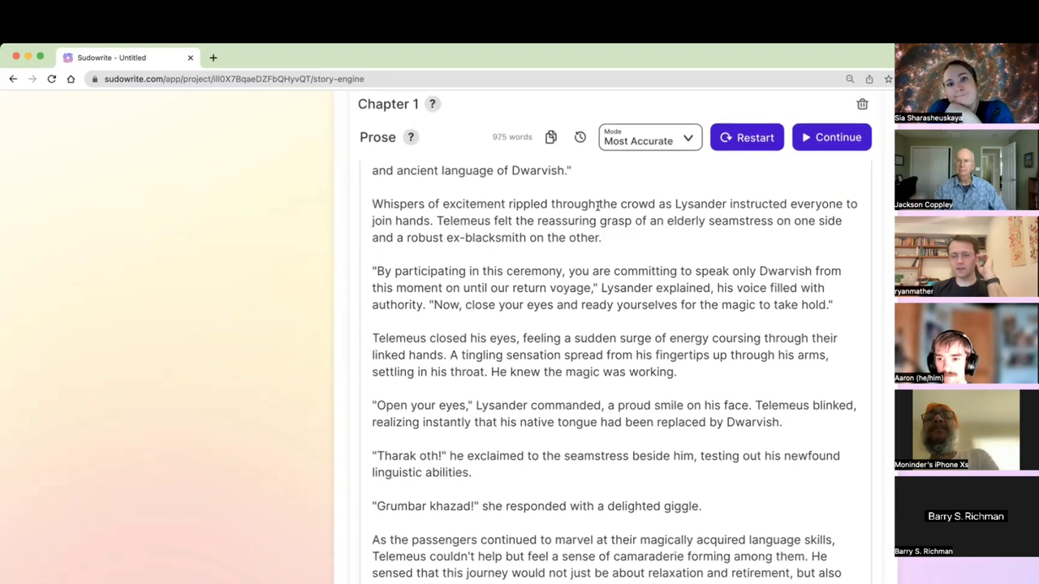
scroll(598, 206, "up", 1)
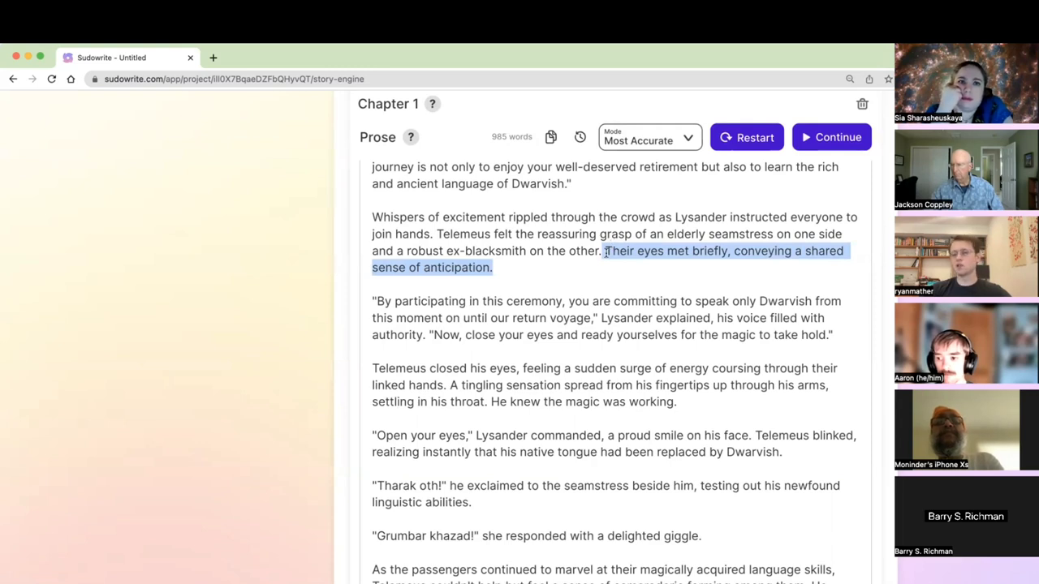
left_click_drag(733, 252, 496, 268)
left_click(498, 268)
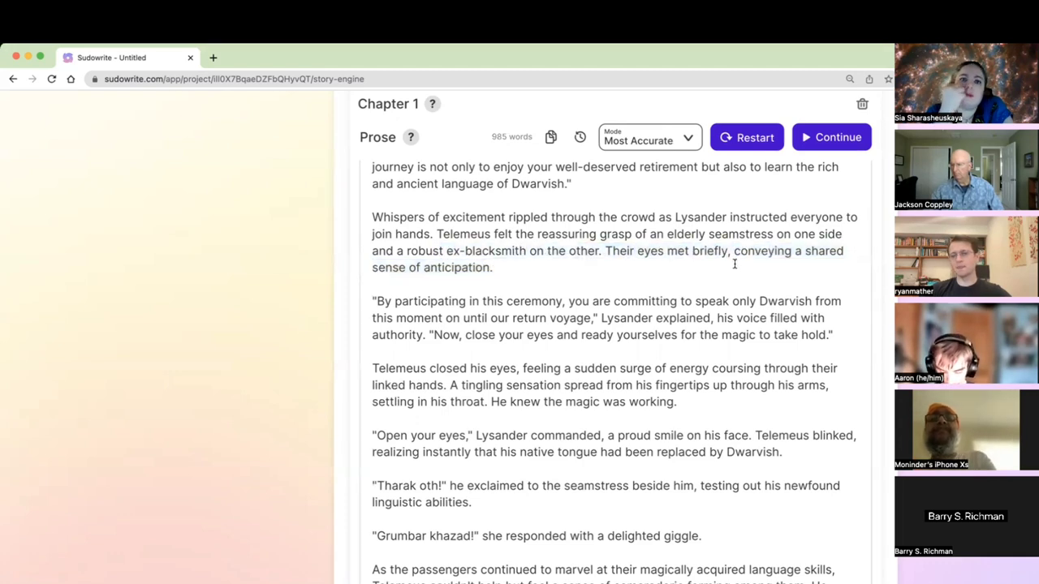
left_click_drag(737, 267, 728, 252)
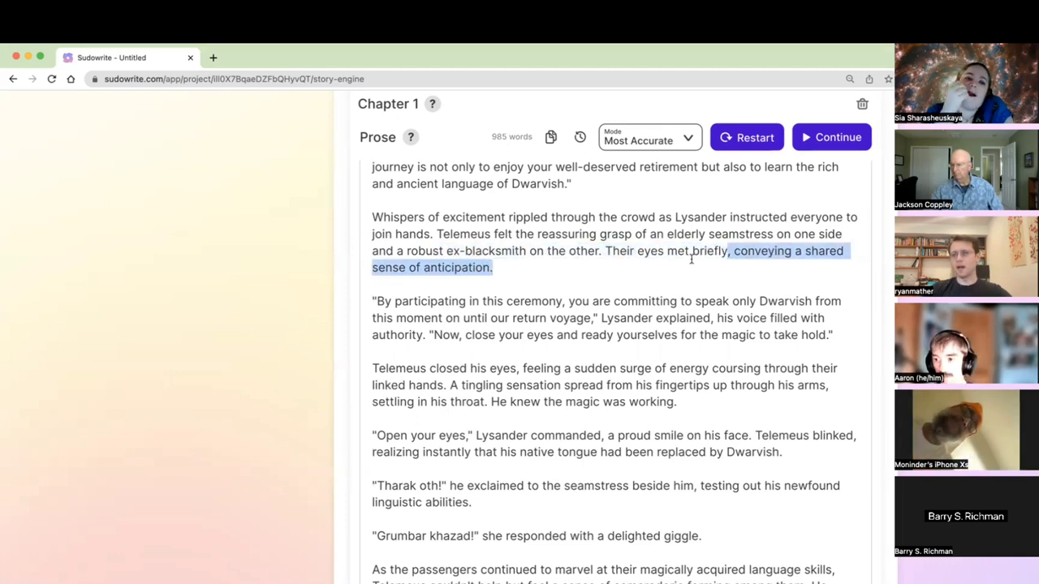
left_click(605, 252, "shift")
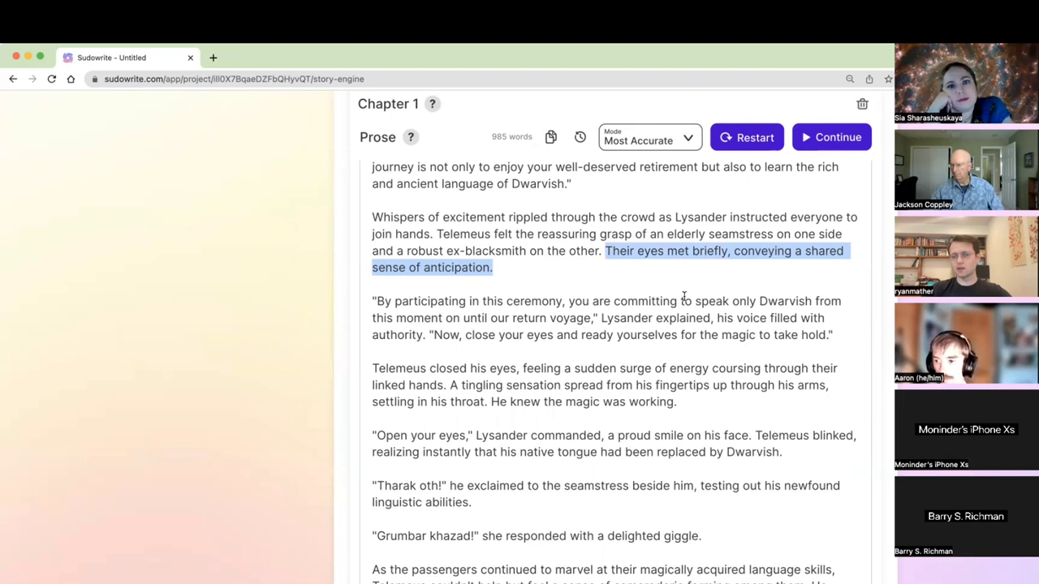
key("BackSpace")
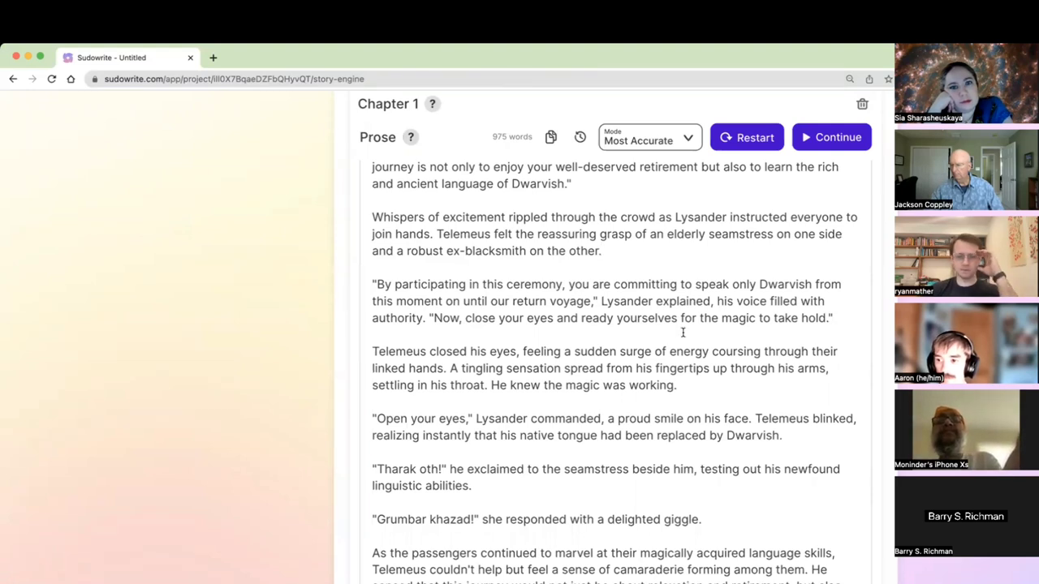
Delete the 'As the passengers continued…' camaraderie paragraph, leaving 928 words.
scroll(683, 332, "down", 3)
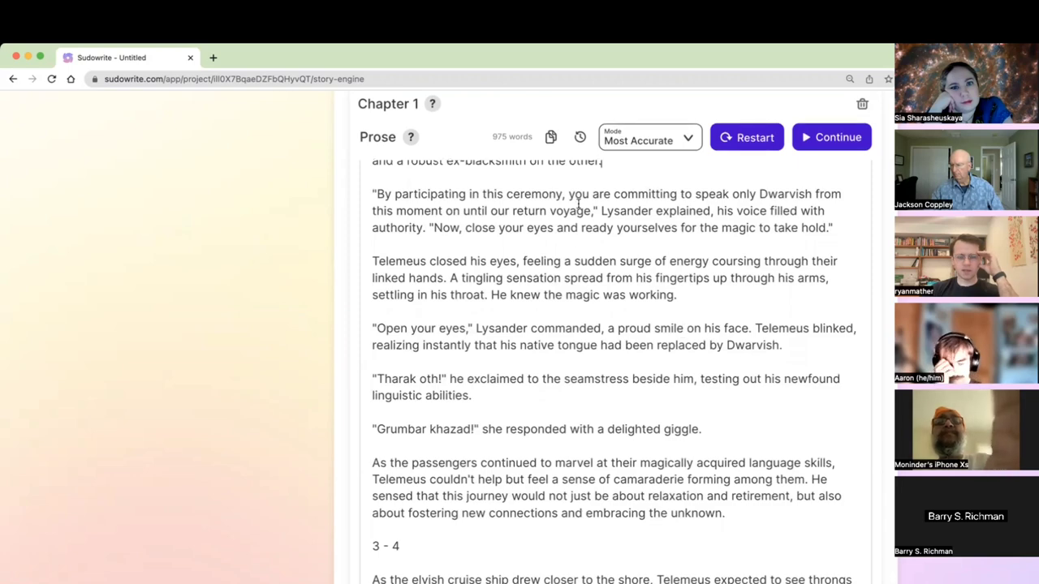
double_click(576, 209)
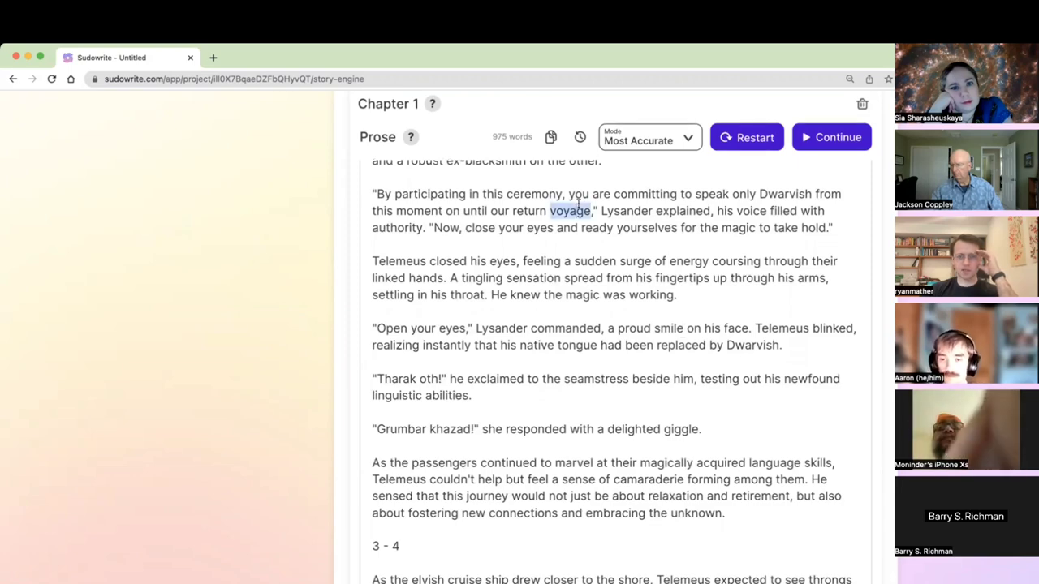
triple_click(578, 207)
scroll(578, 262, "down", 1)
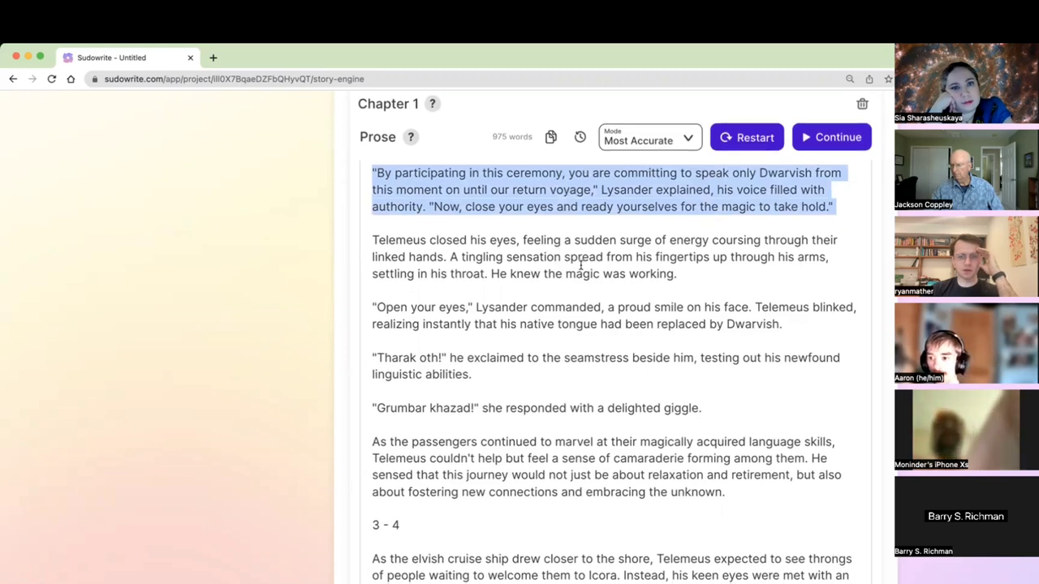
scroll(581, 265, "down", 1)
scroll(580, 263, "down", 2)
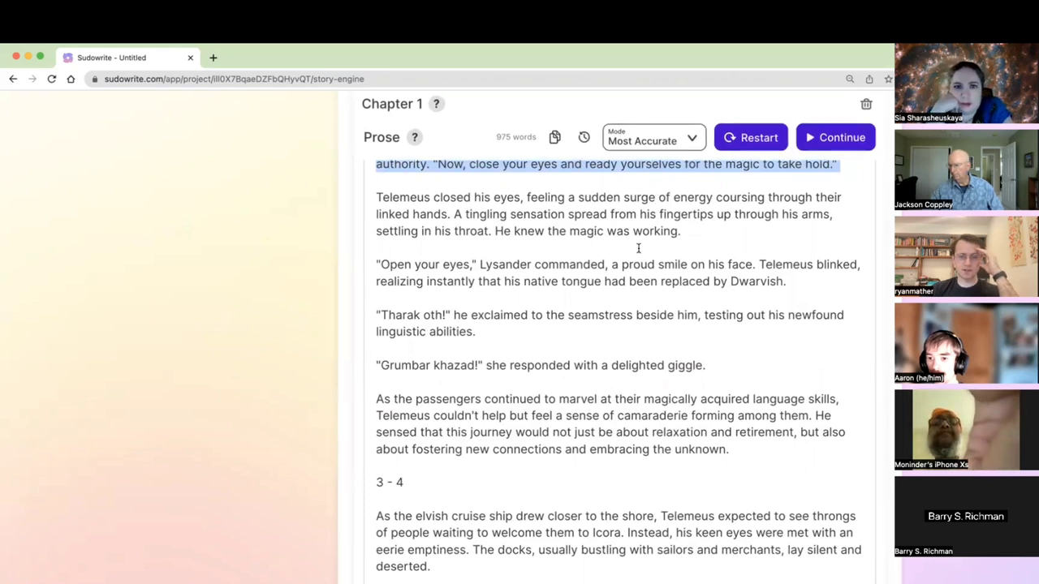
scroll(544, 271, "down", 1)
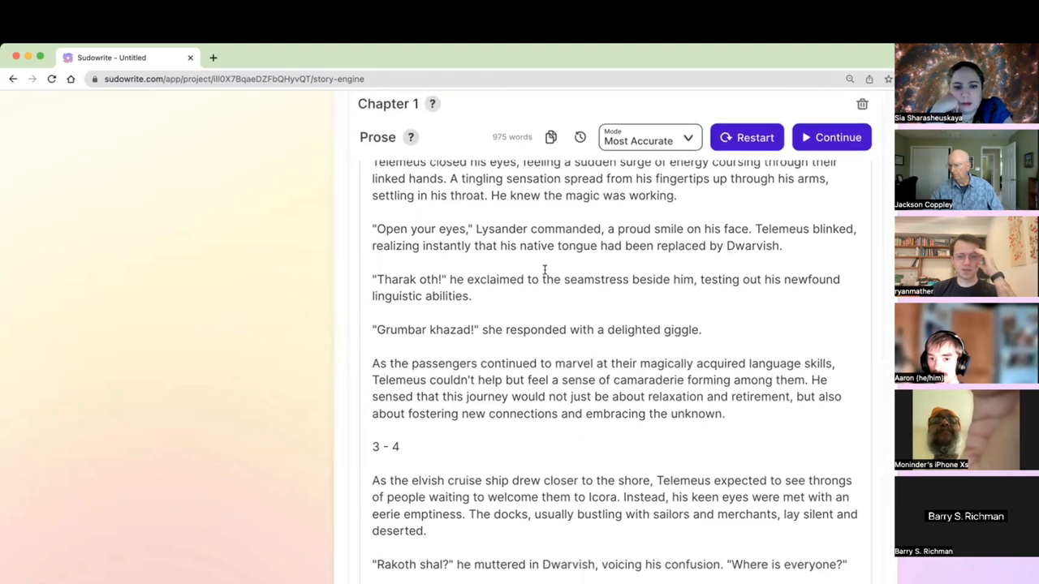
scroll(544, 270, "down", 1)
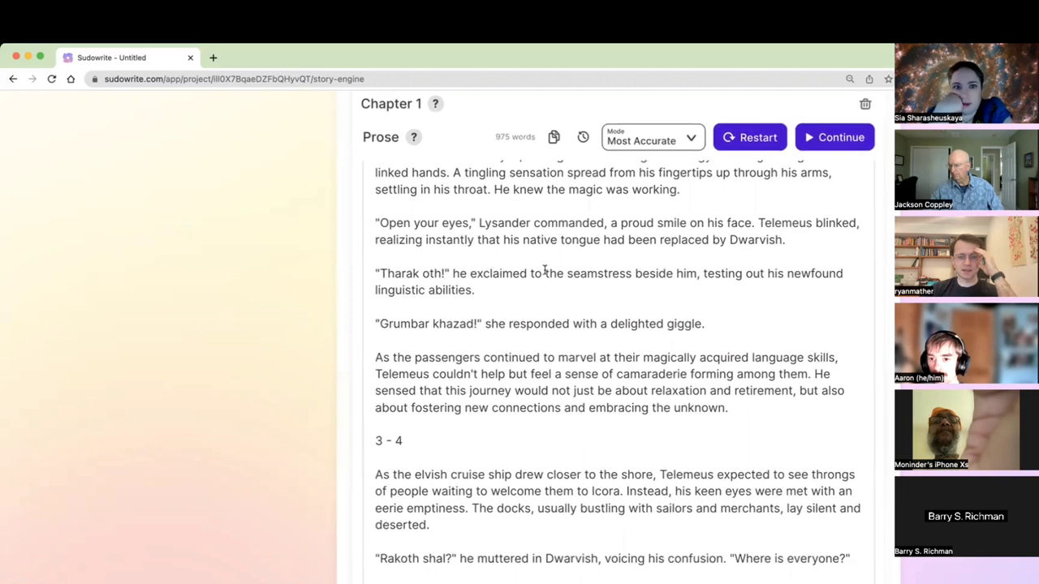
scroll(545, 270, "down", 1)
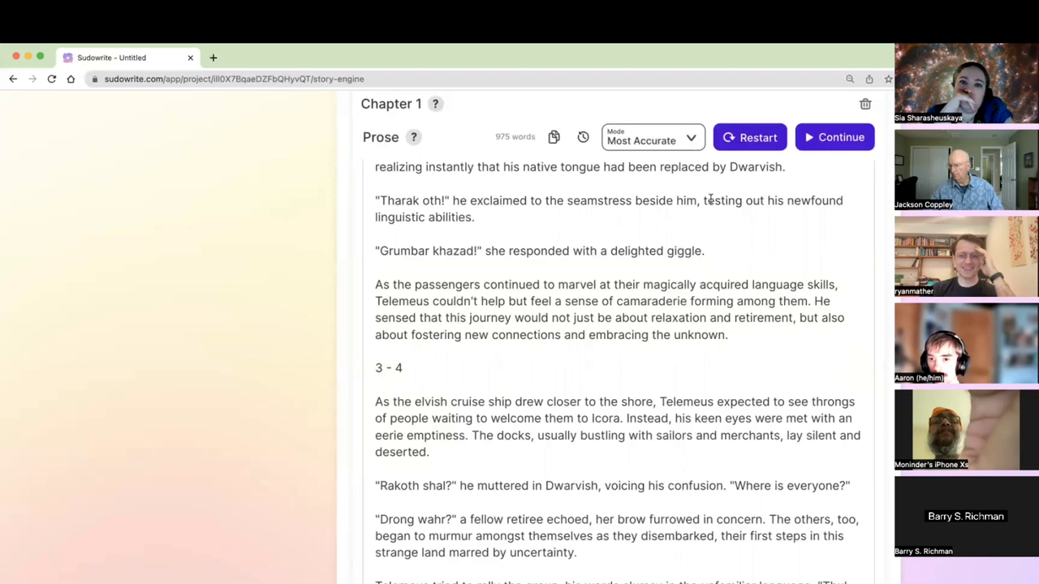
triple_click(500, 216)
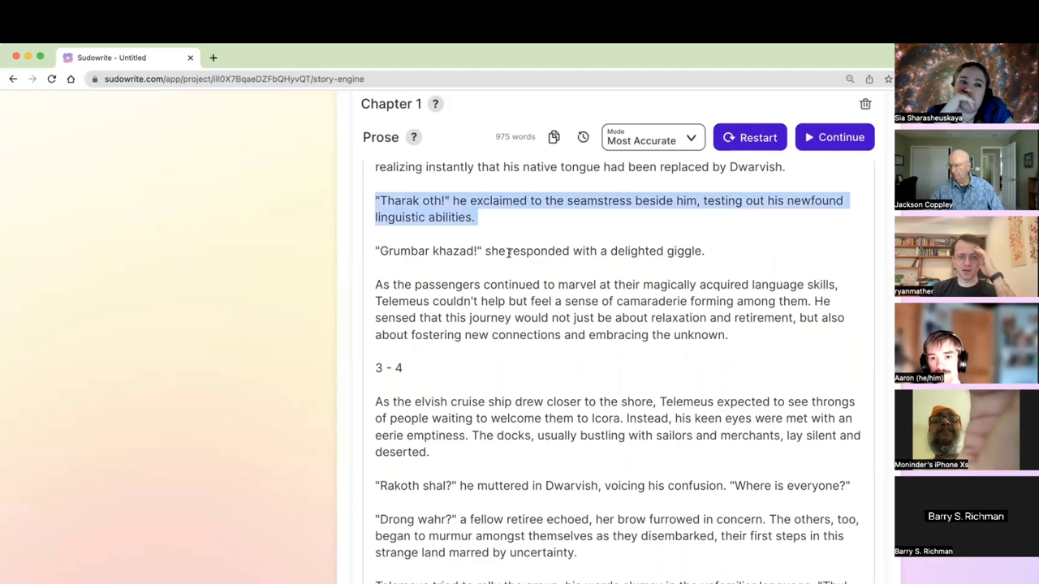
triple_click(509, 251)
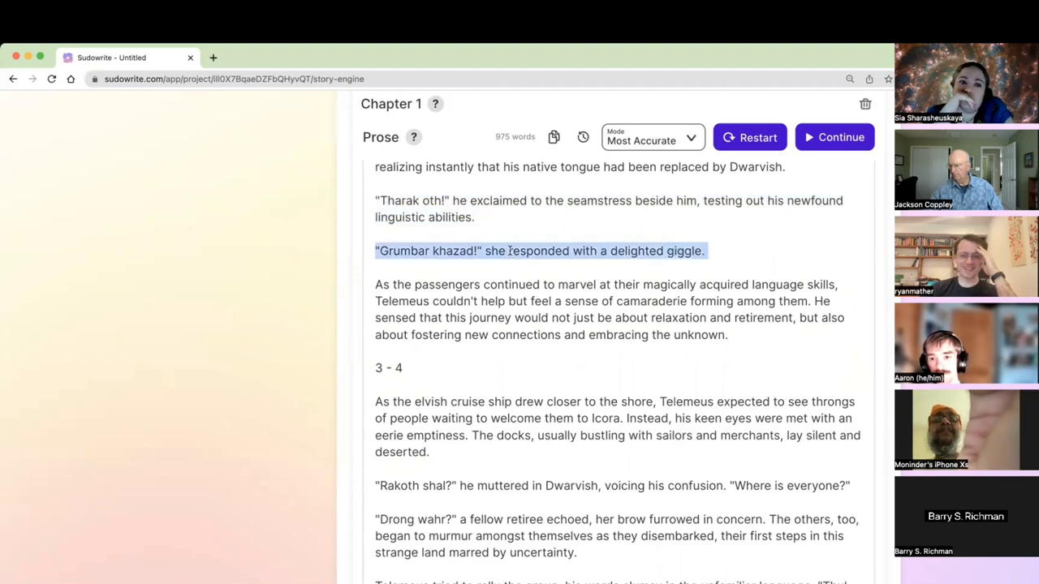
left_click(509, 250)
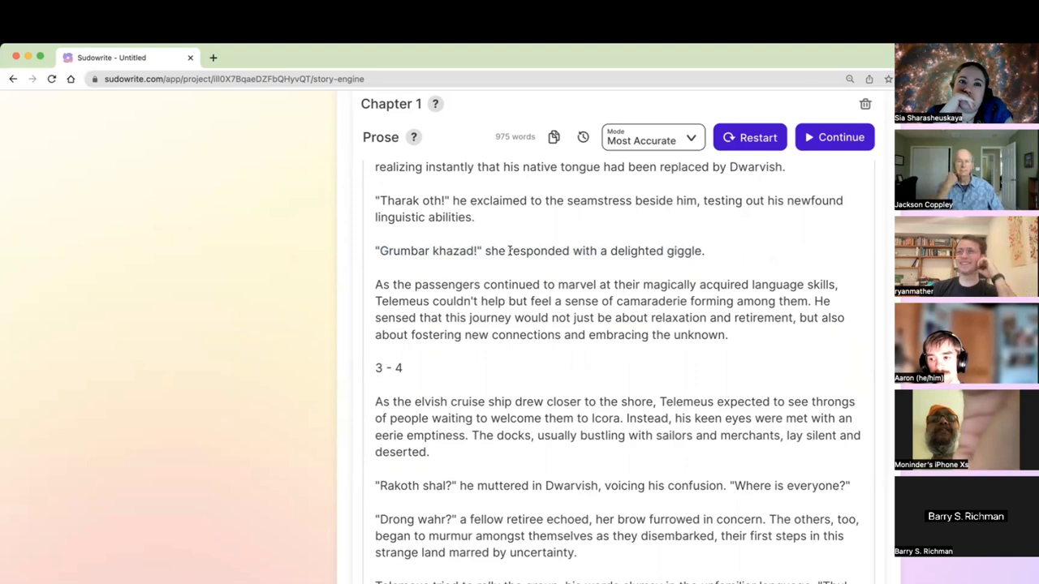
scroll(509, 251, "down", 1)
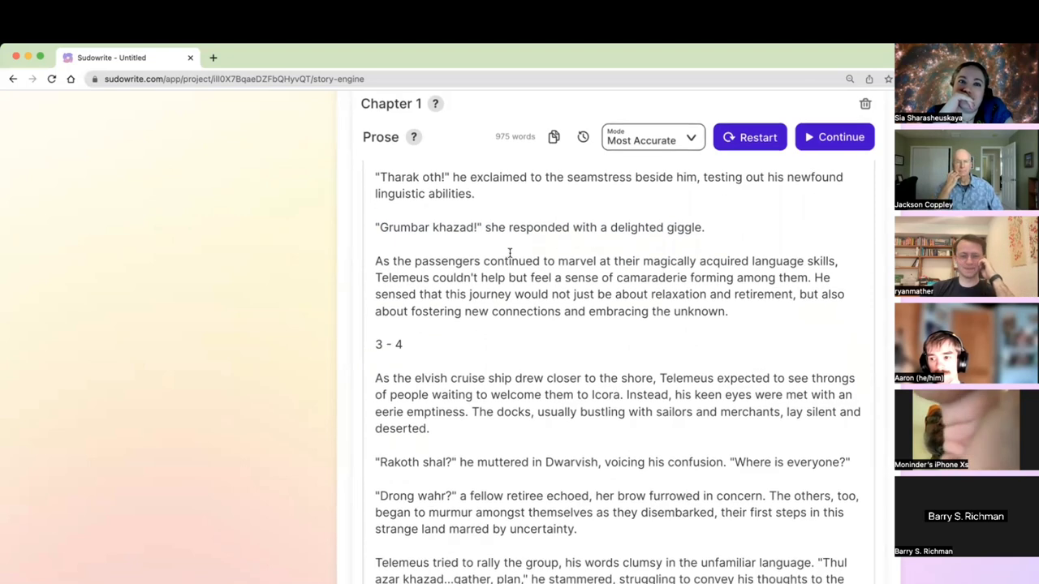
triple_click(511, 259)
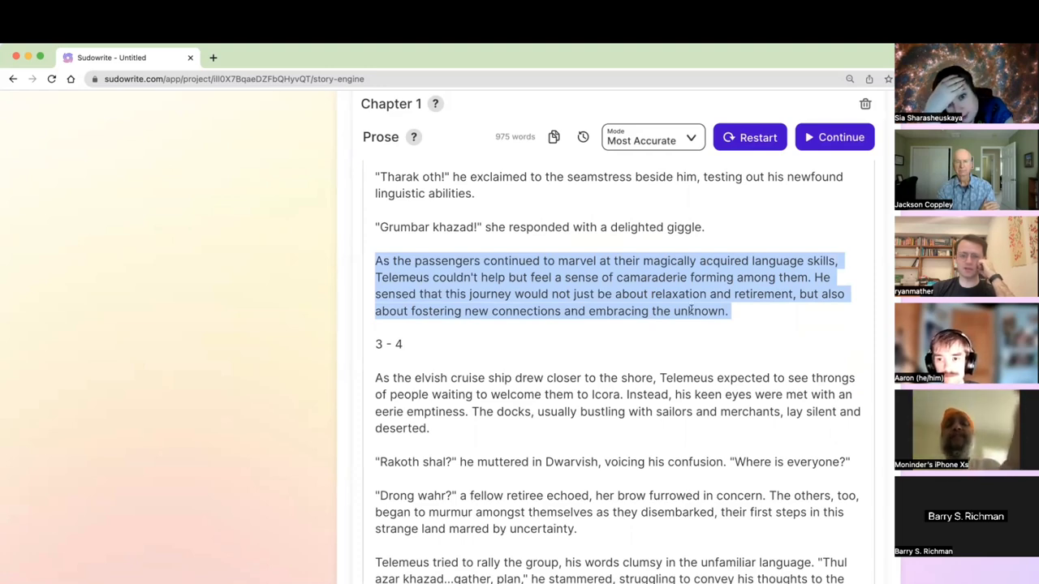
key("BackSpace")
key("BackSpace")
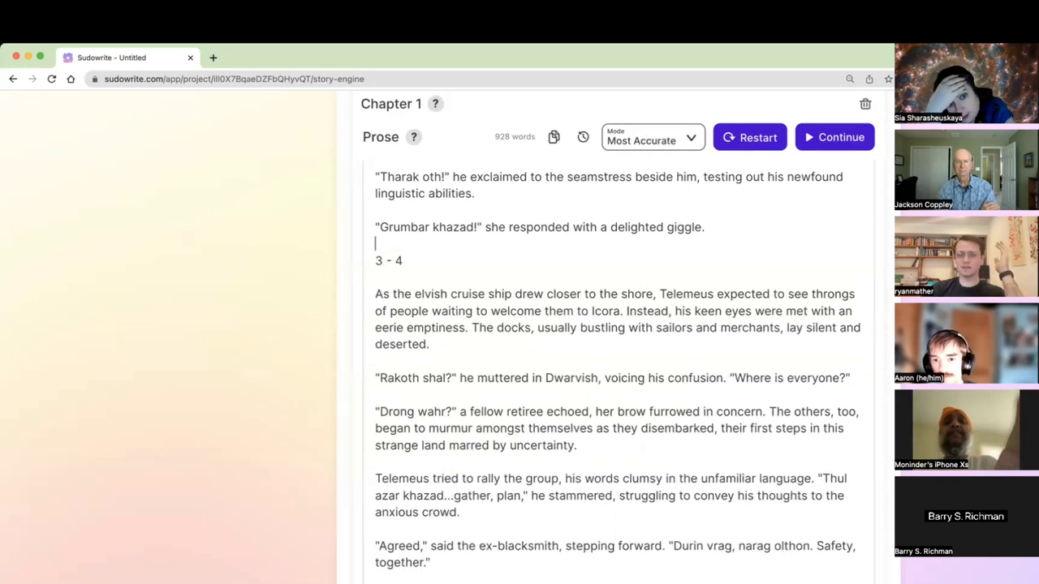
Add a new empty chapter card and select all text in its beats.
scroll(616, 341, "up", 15)
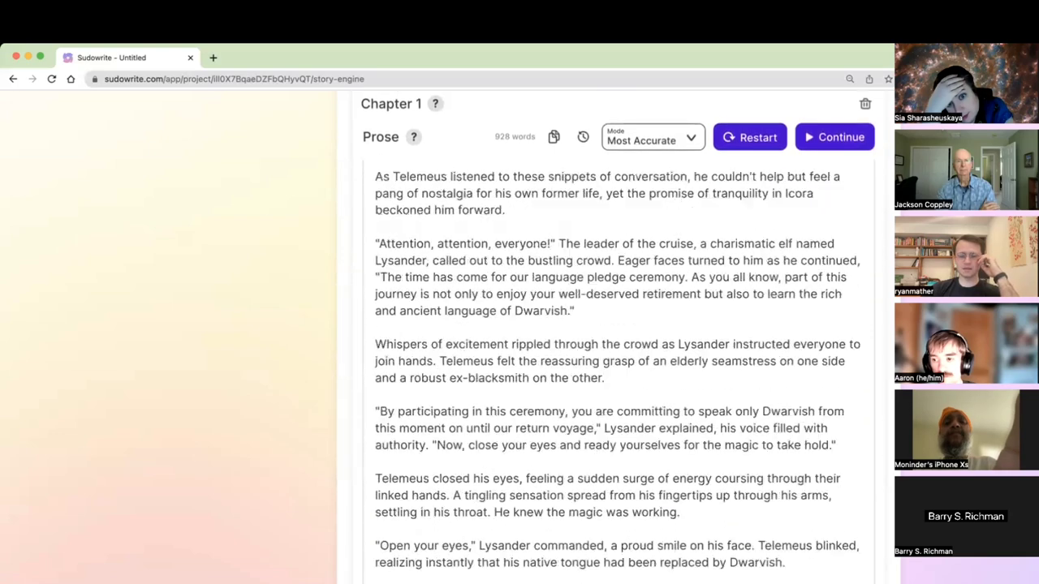
scroll(616, 340, "up", 4)
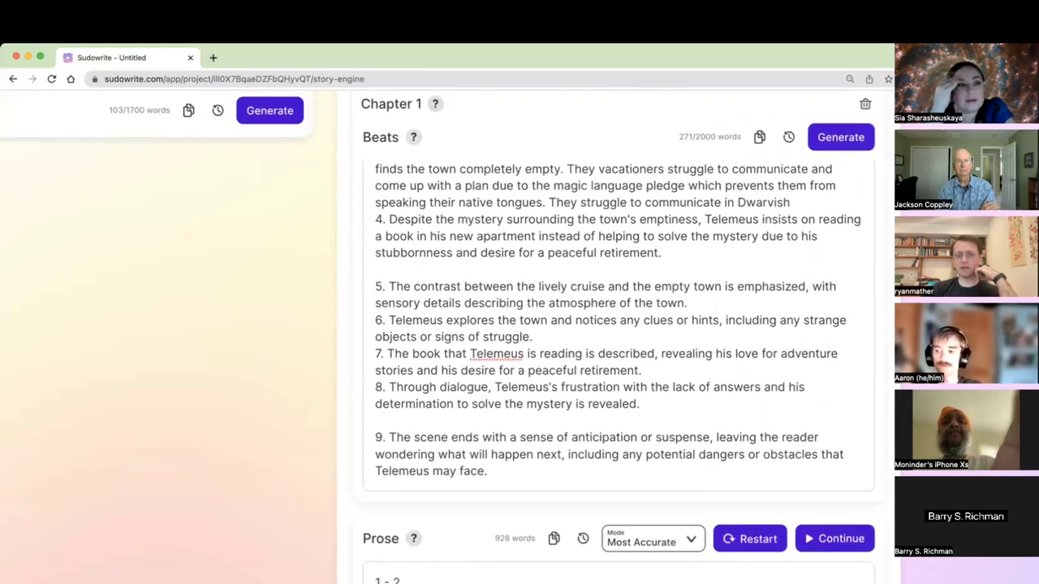
scroll(711, 331, "down", 7)
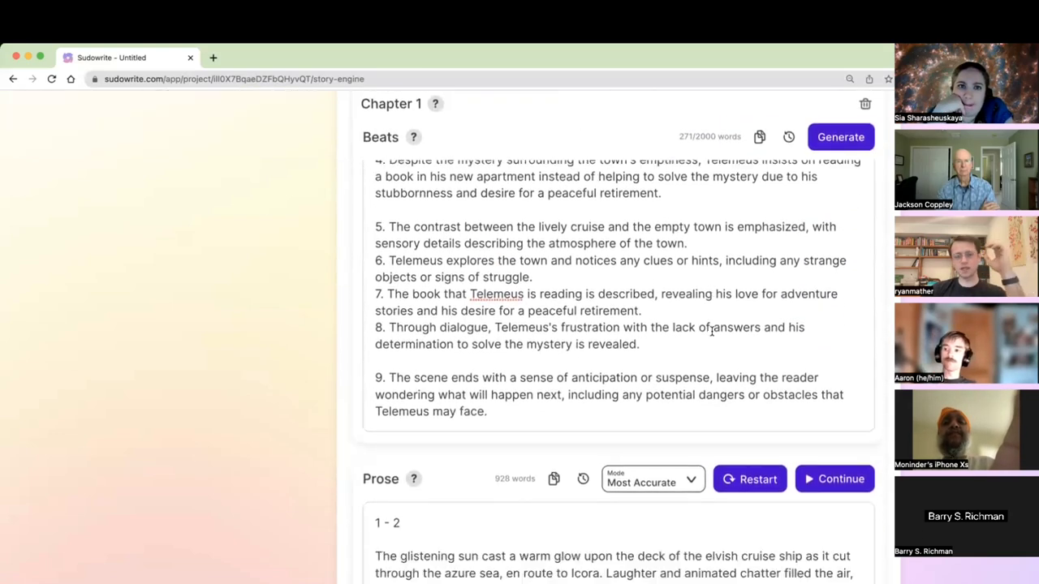
scroll(689, 309, "up", 5)
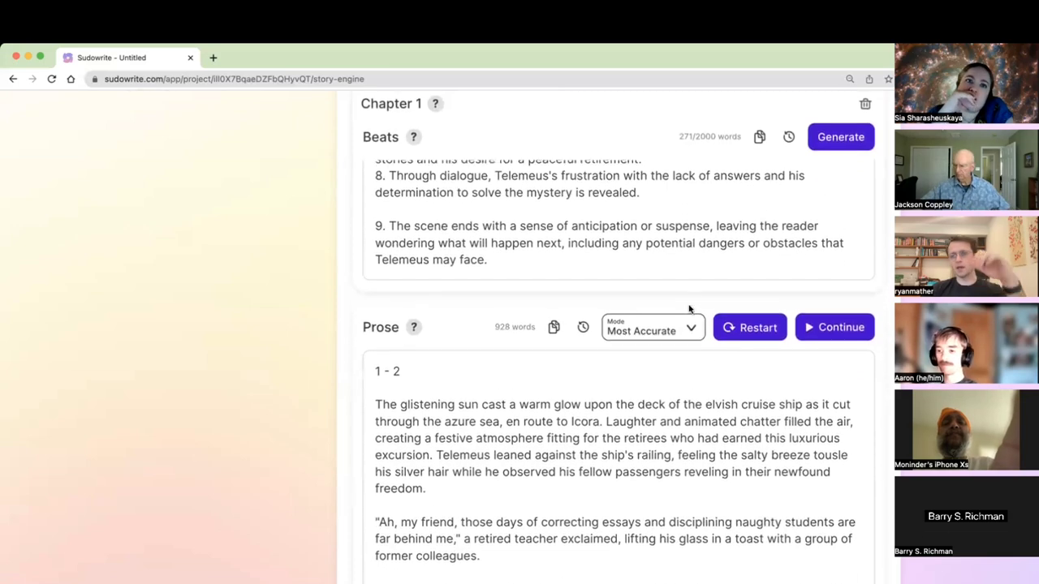
scroll(689, 308, "up", 8)
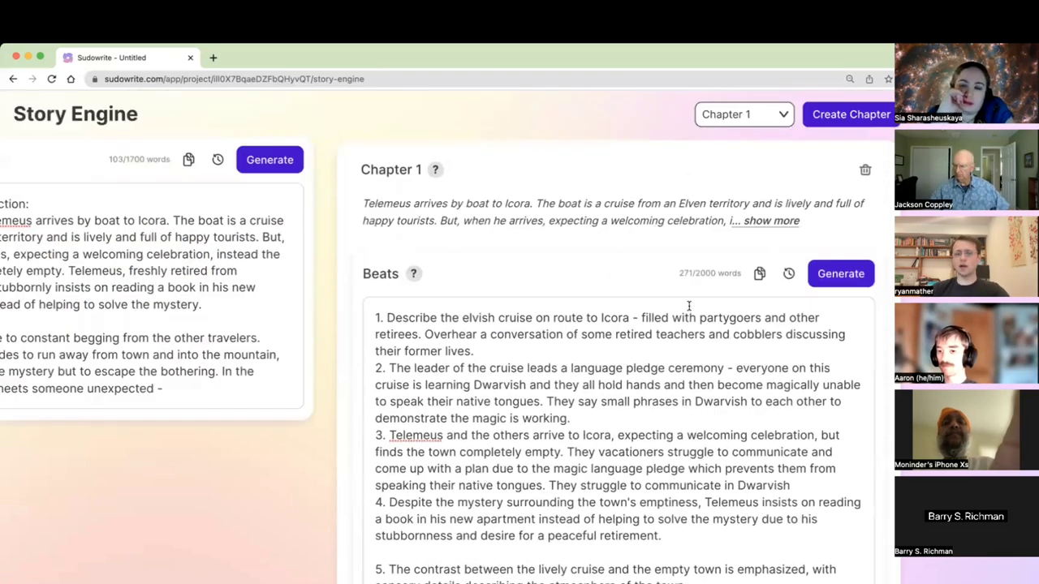
left_click(836, 119)
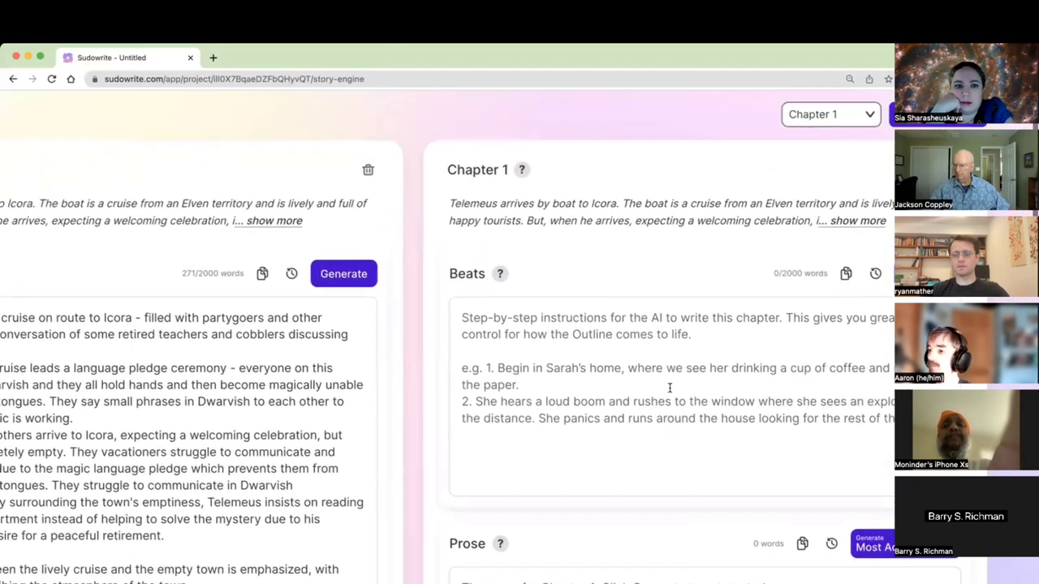
scroll(492, 391, "left", 4)
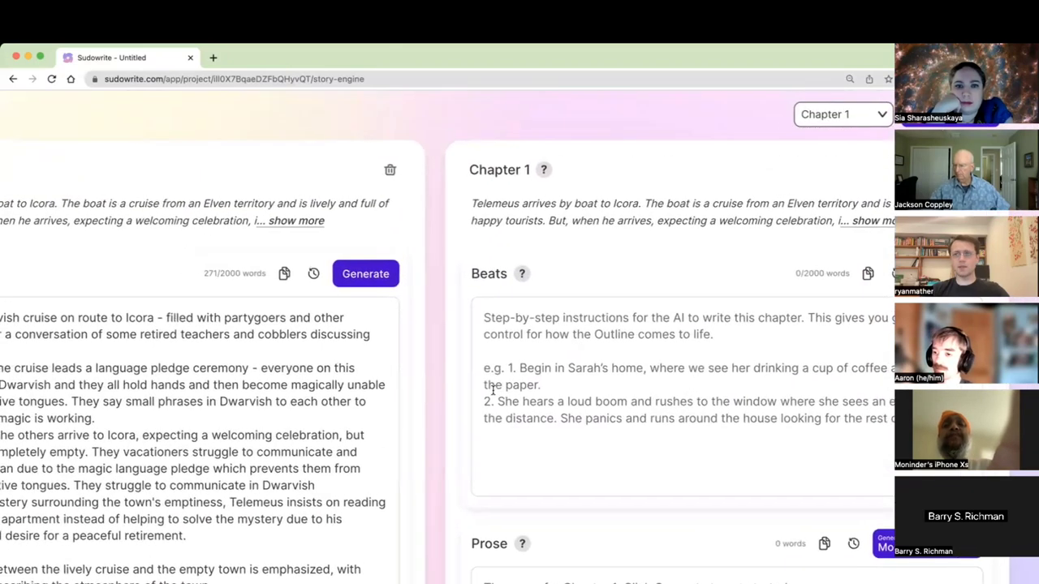
key("super+a")
key("super+c")
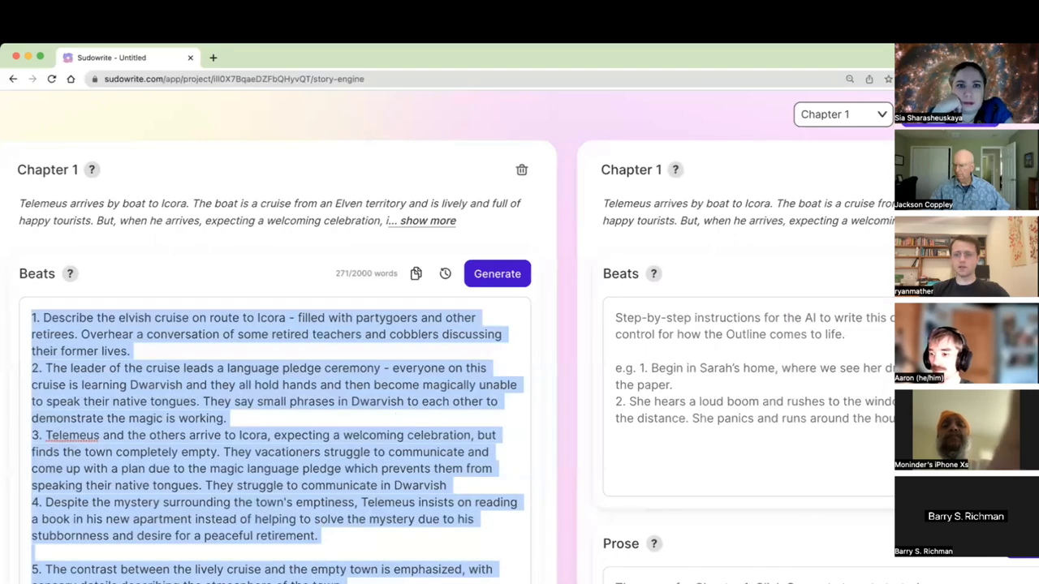
scroll(503, 193, "right", 4)
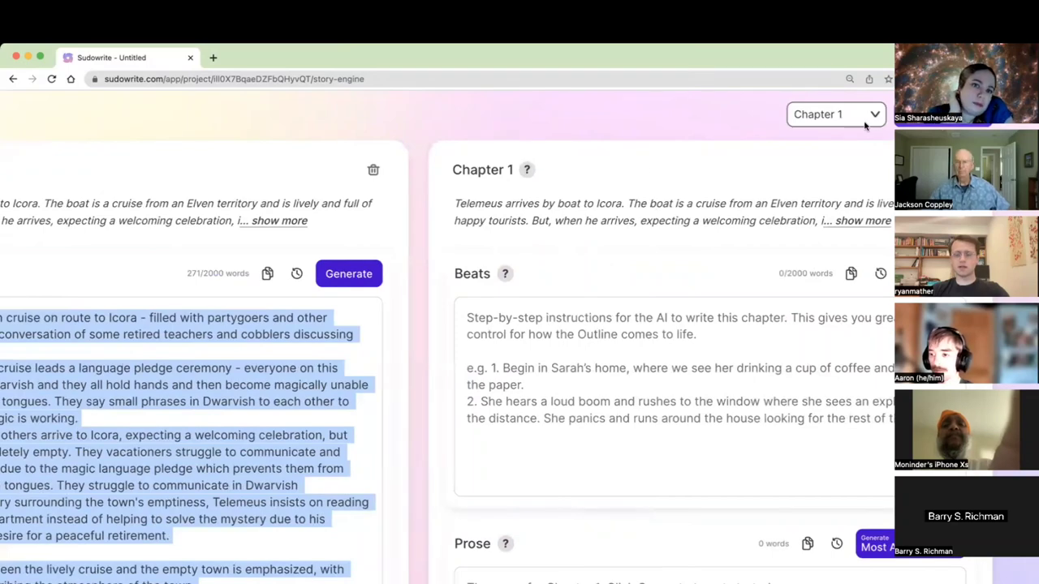
Expand the original Chapter 1 summary, select its full text, and collapse it again.
left_click(877, 221)
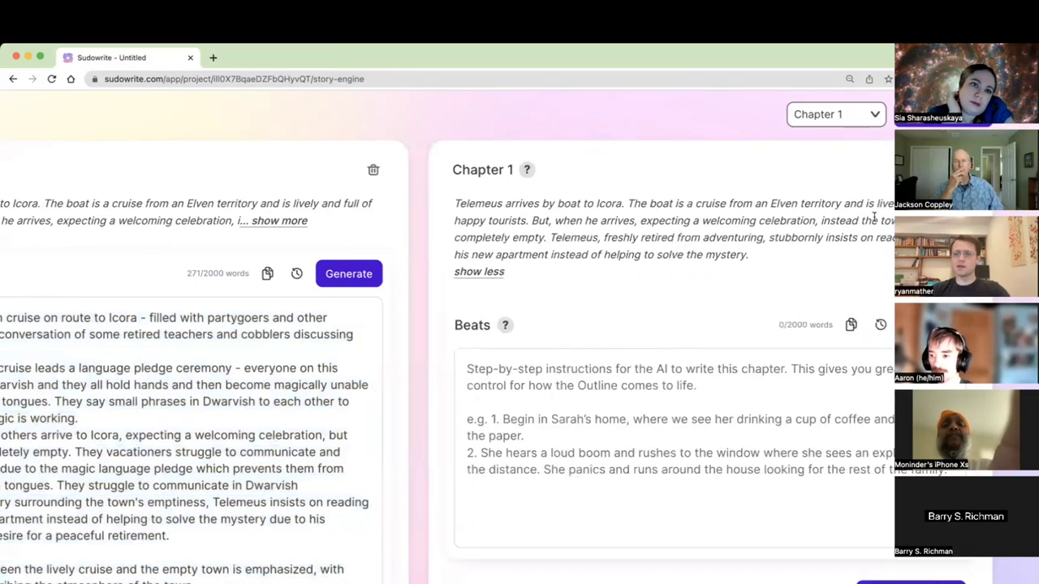
left_click_drag(783, 254, 433, 203)
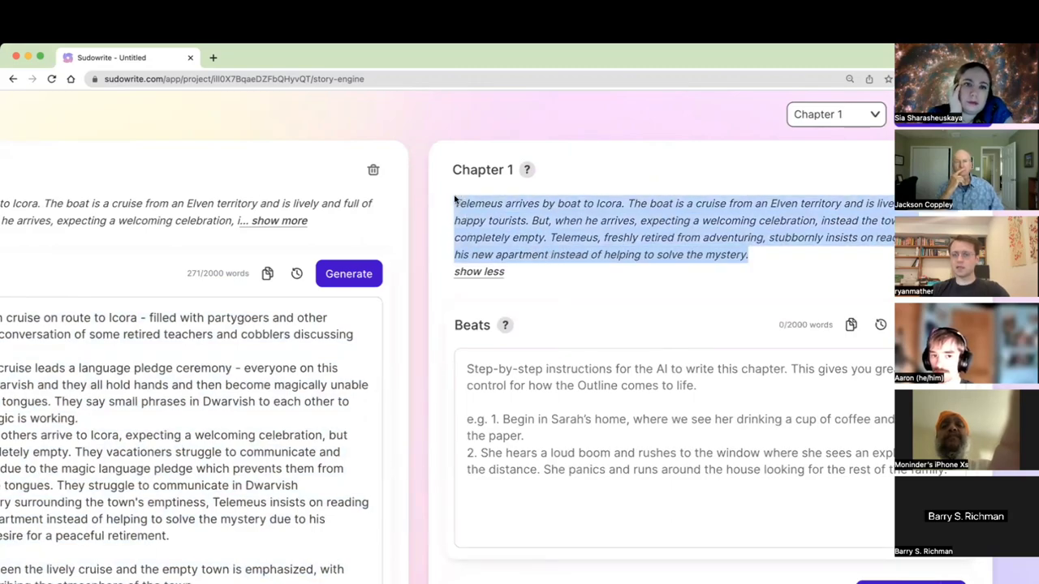
scroll(304, 212, "left", 5)
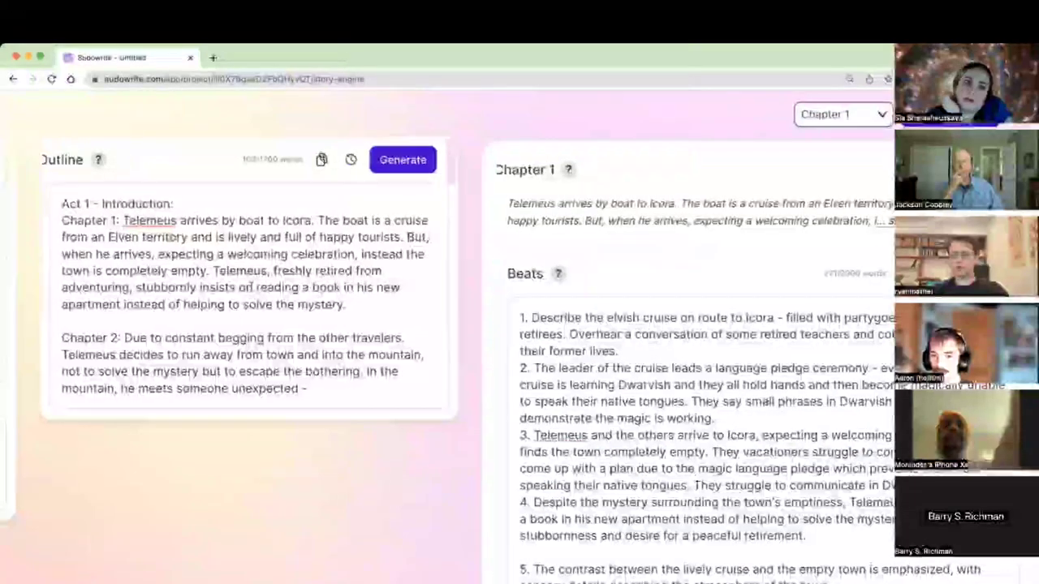
scroll(304, 213, "right", 5)
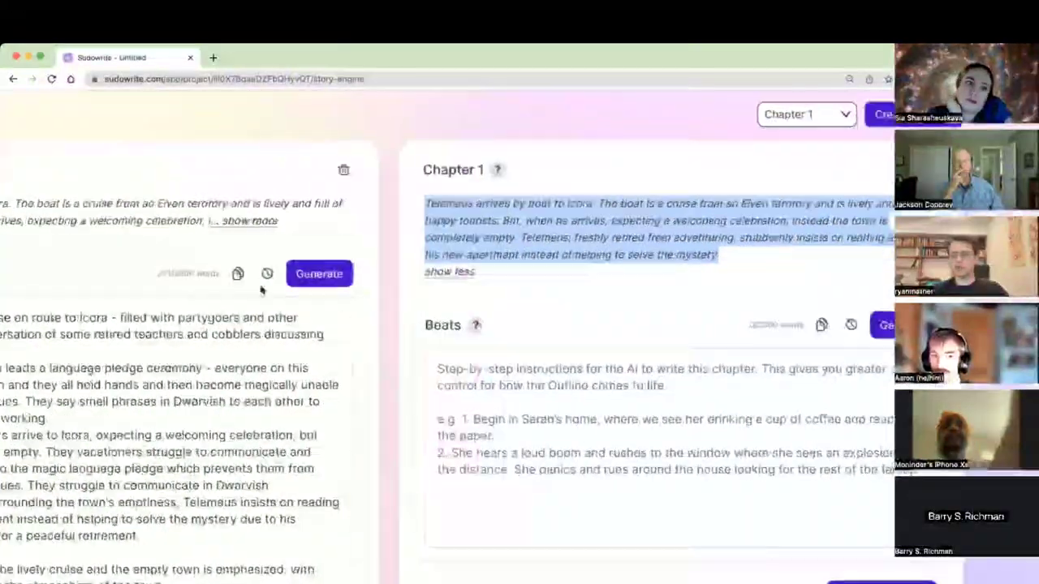
left_click(463, 274)
scroll(744, 273, "right", 3)
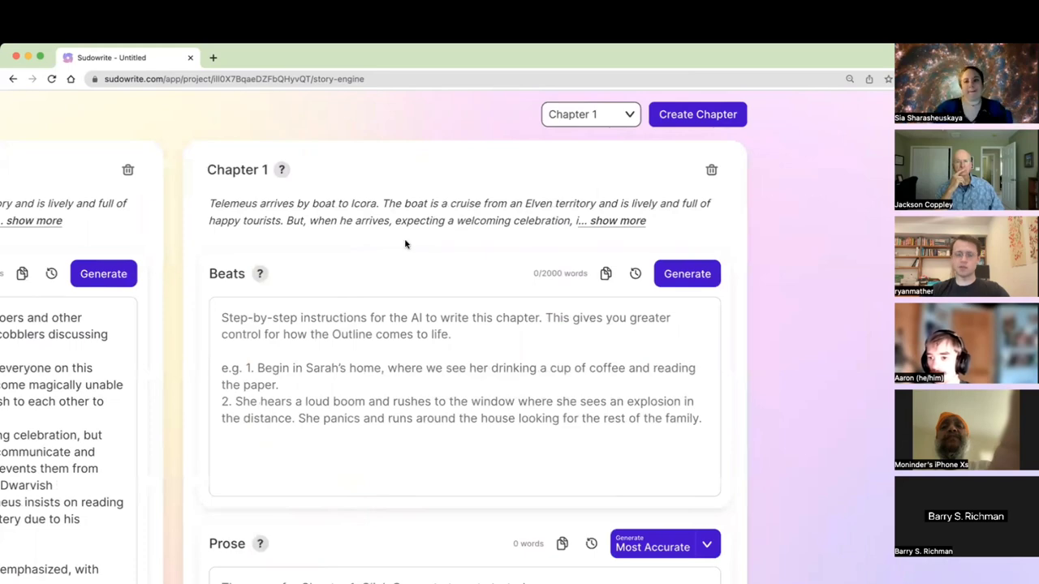
scroll(403, 237, "right", 1)
scroll(402, 238, "down", 1)
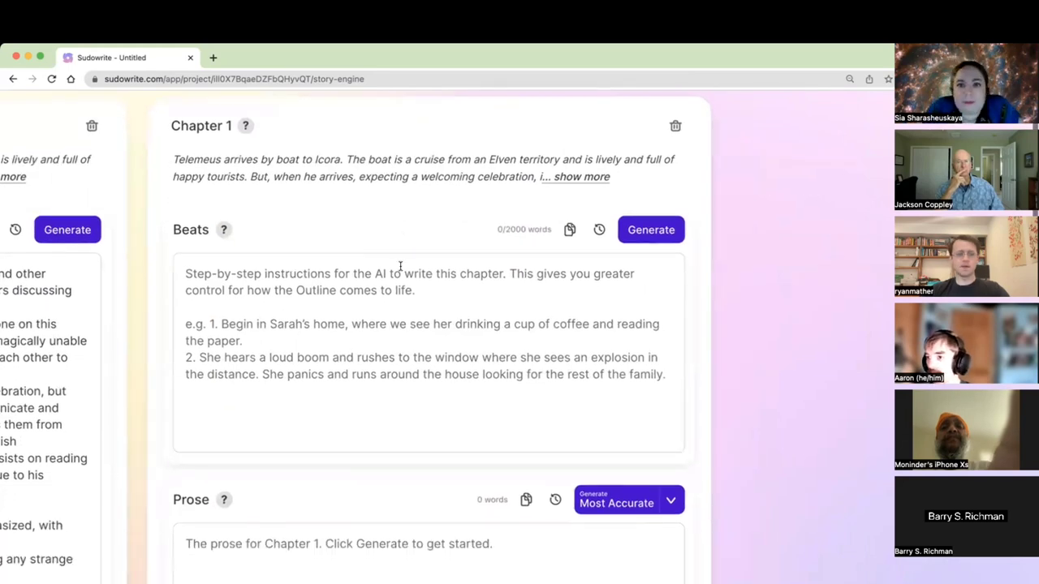
Paste the copied nine beats (271 words) into the new Chapter 1 Beats box.
key("super+v")
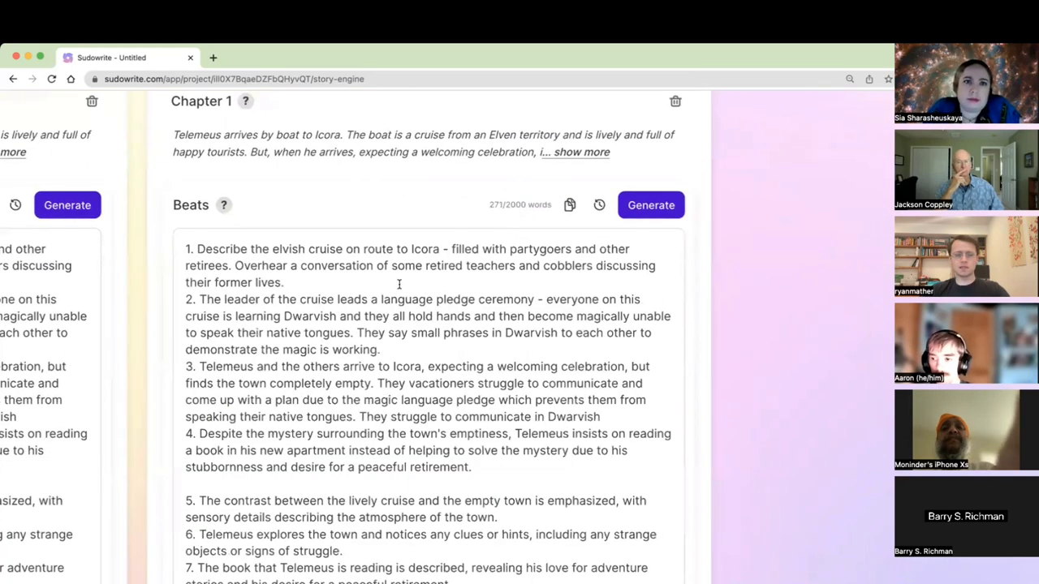
scroll(398, 283, "left", 4)
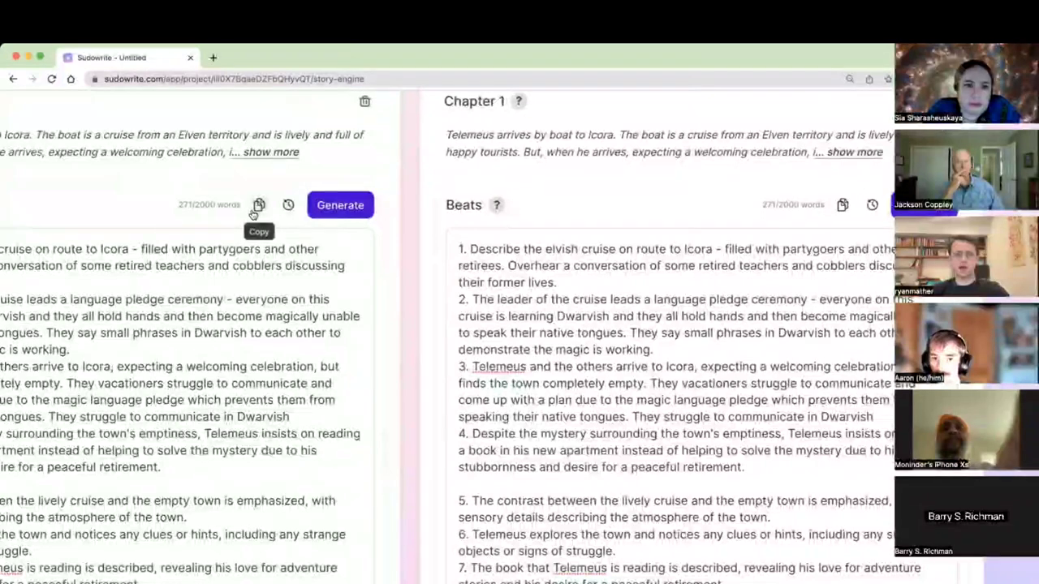
left_click(490, 281)
key("super+a")
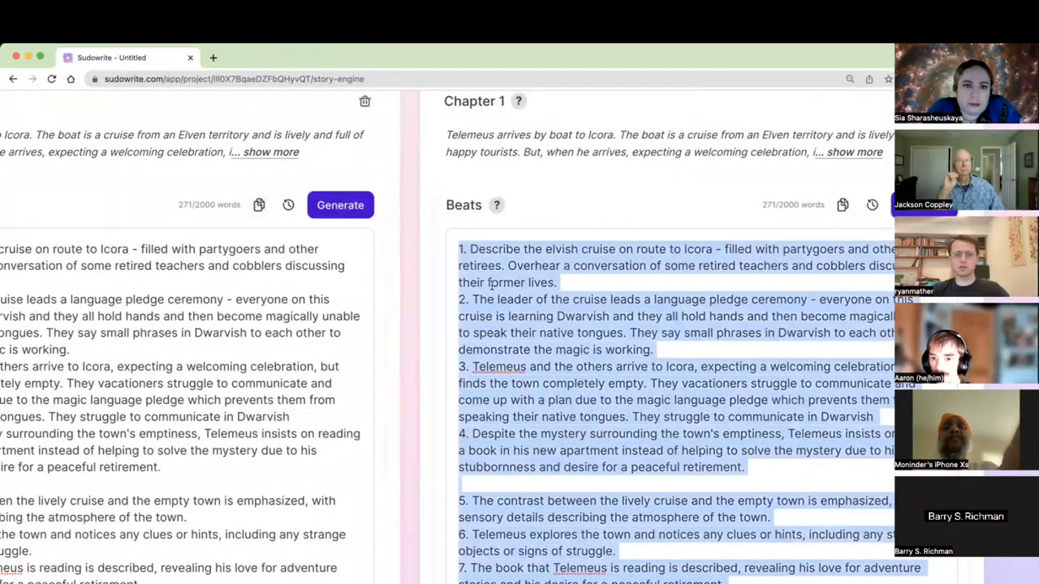
left_click(489, 281)
scroll(491, 284, "down", 1)
scroll(491, 284, "down", 5)
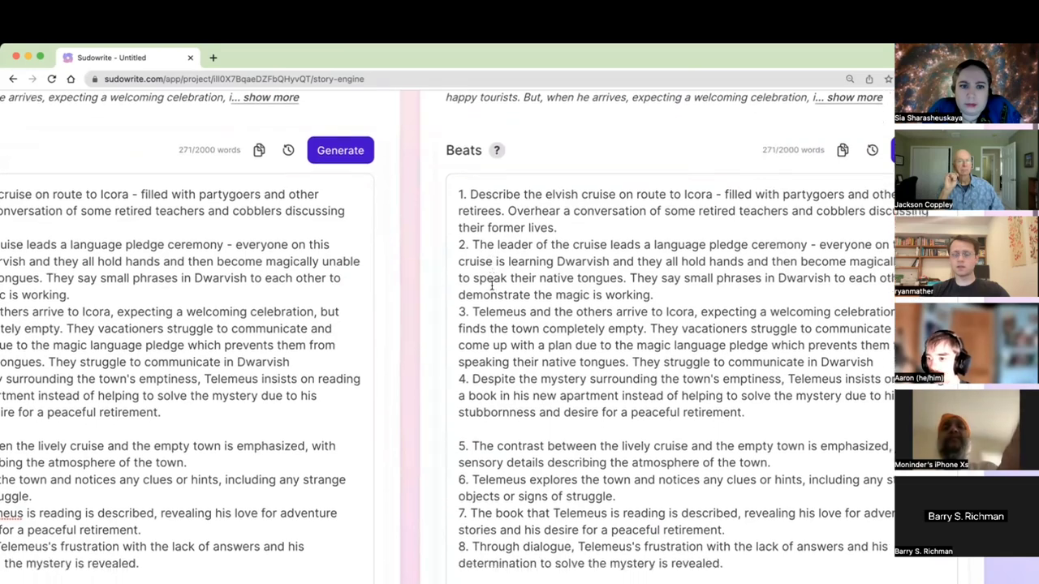
scroll(618, 449, "up", 3)
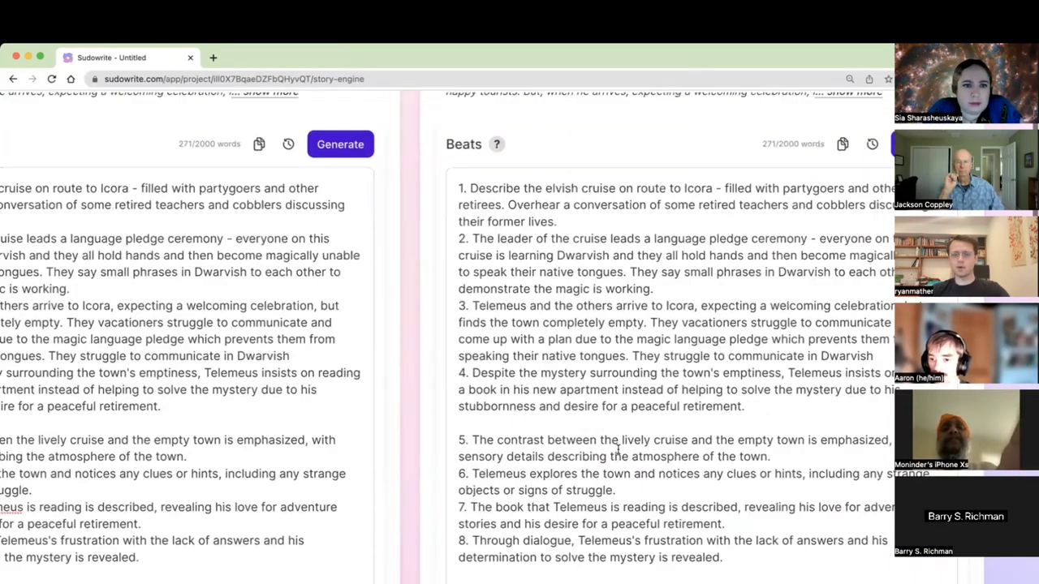
scroll(631, 472, "down", 4)
Switch prose generation to Best Prose and generate the second Chapter 1 prose.
left_click(893, 474)
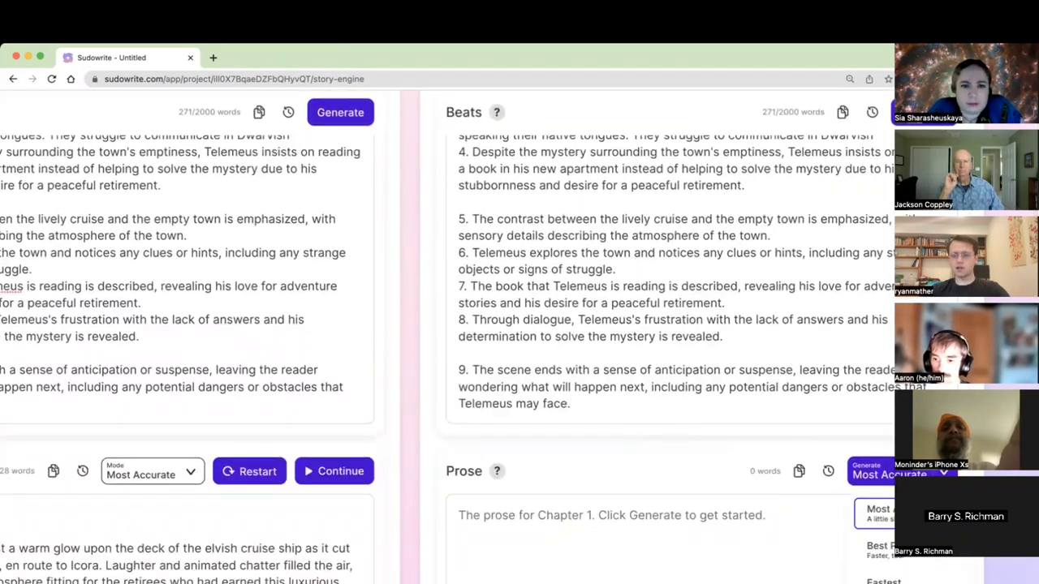
left_click(884, 549)
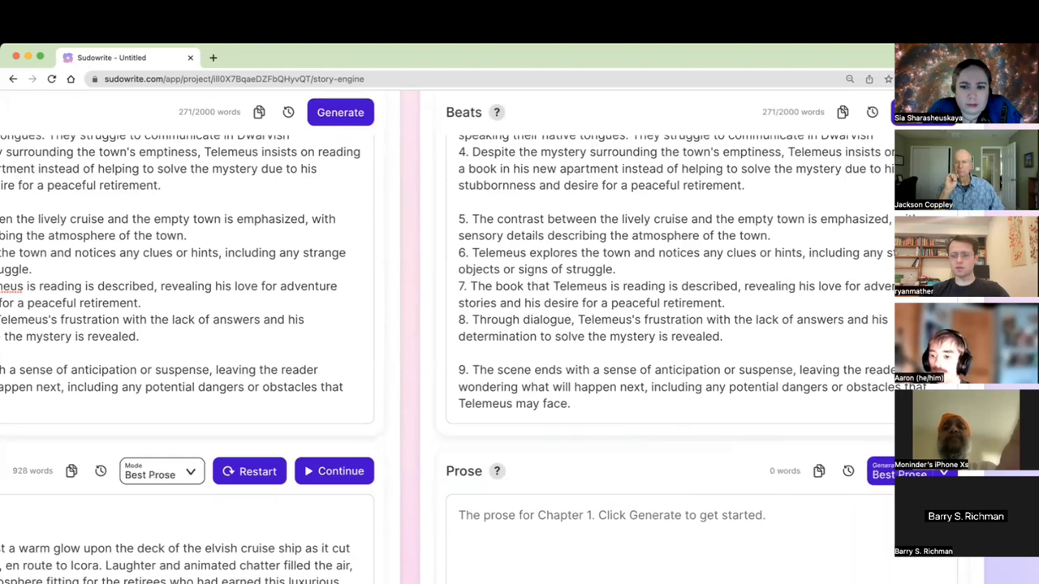
scroll(816, 508, "down", 3)
scroll(816, 508, "right", 2)
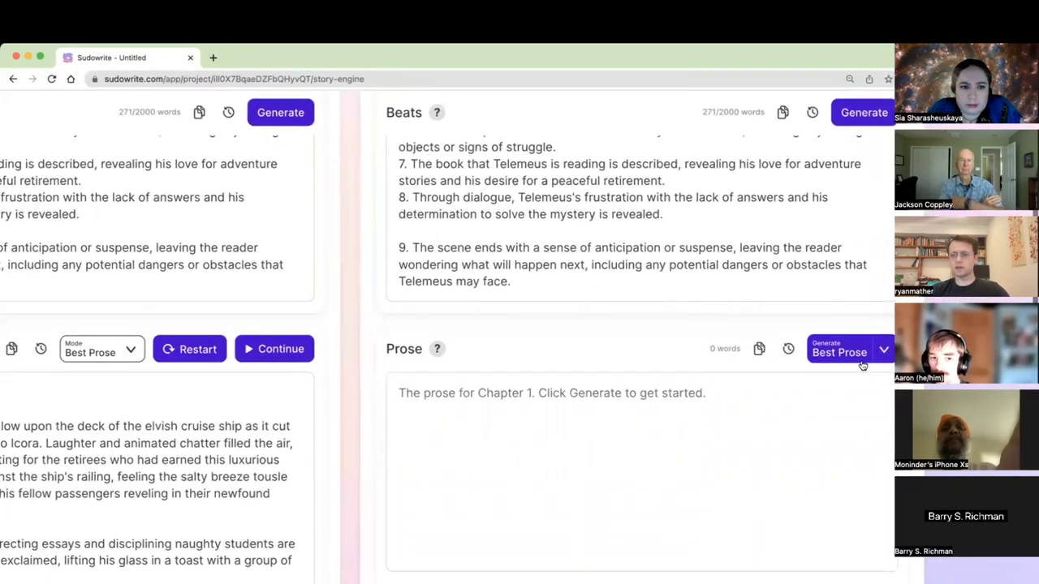
left_click(852, 350)
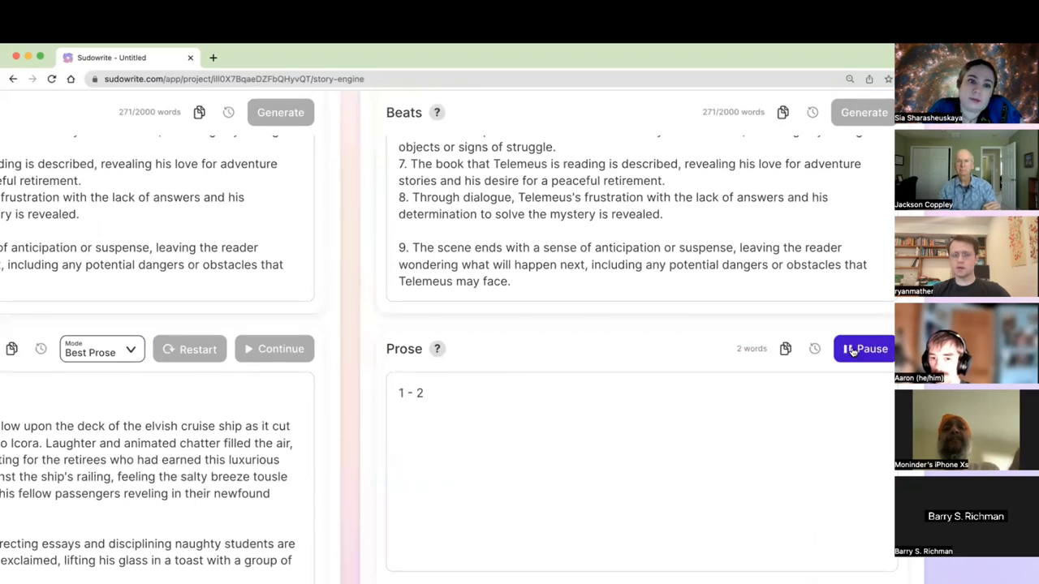
scroll(851, 350, "left", 5)
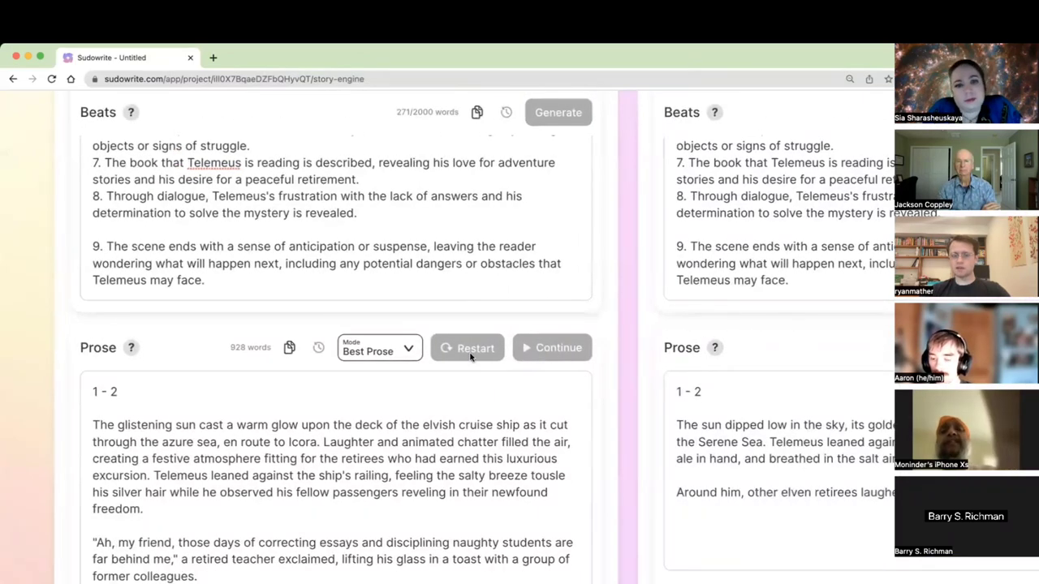
scroll(255, 366, "down", 1)
Add '- Most' after the '1 - 2' label in the left Prose box.
left_click(249, 374)
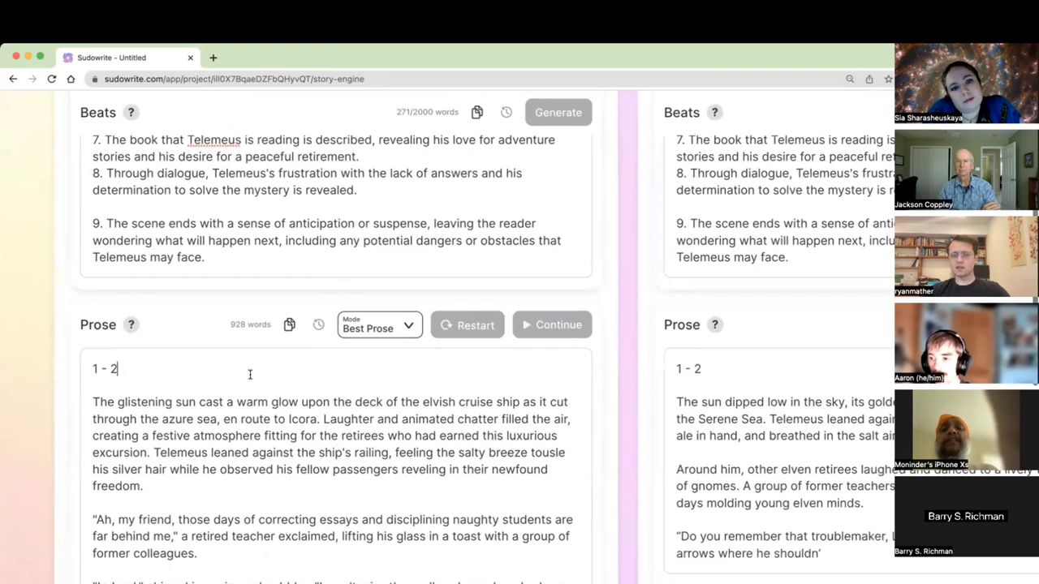
type("- M")
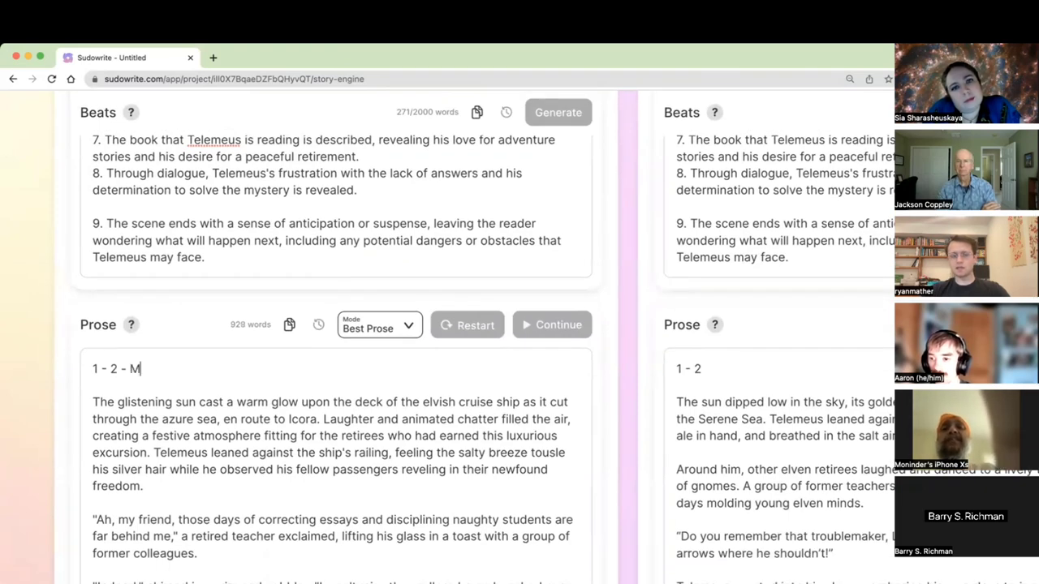
type("ost Accurate")
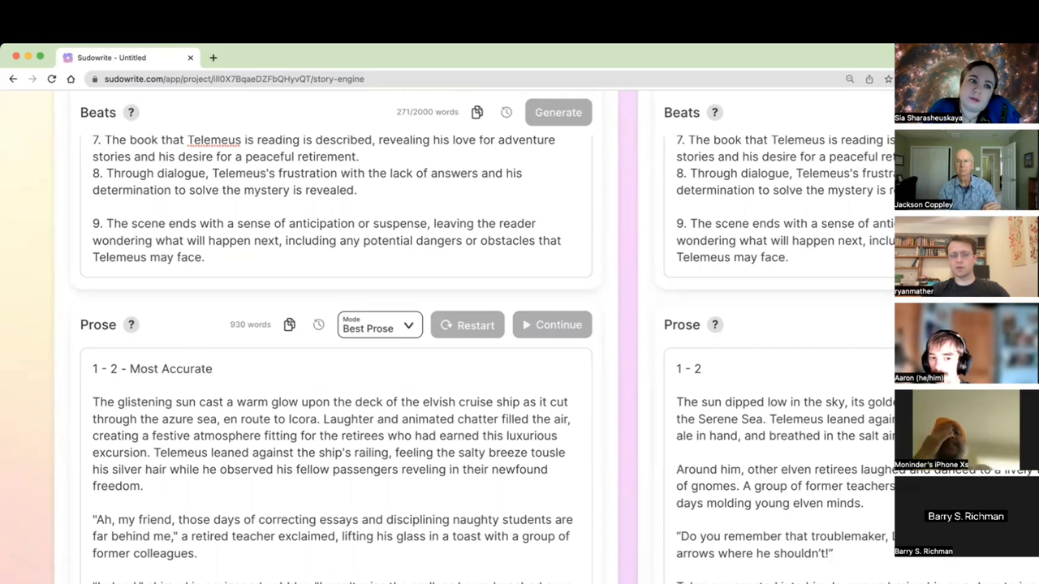
scroll(382, 394, "right", 1)
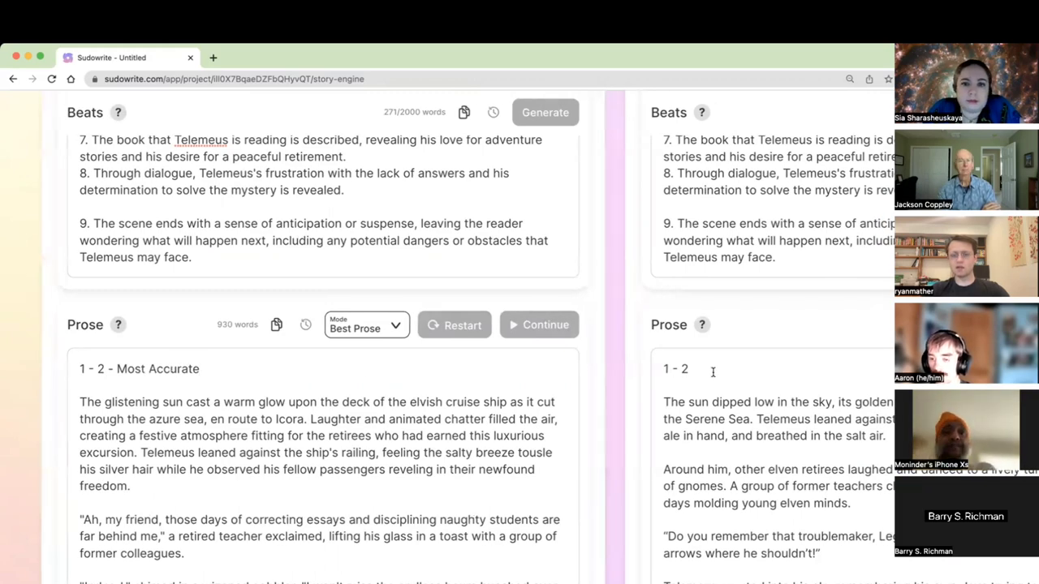
scroll(712, 372, "right", 8)
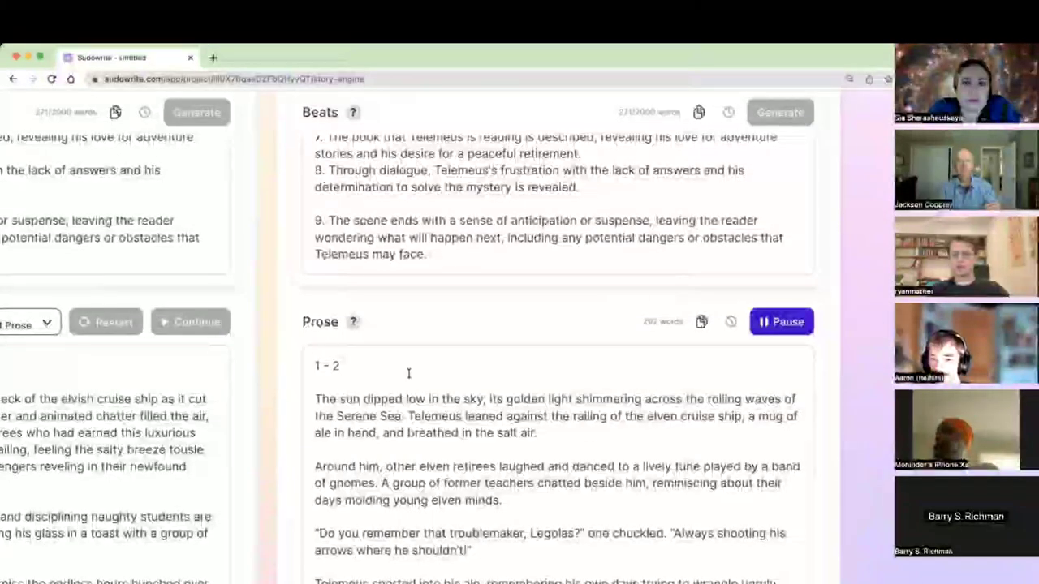
scroll(408, 372, "right", 1)
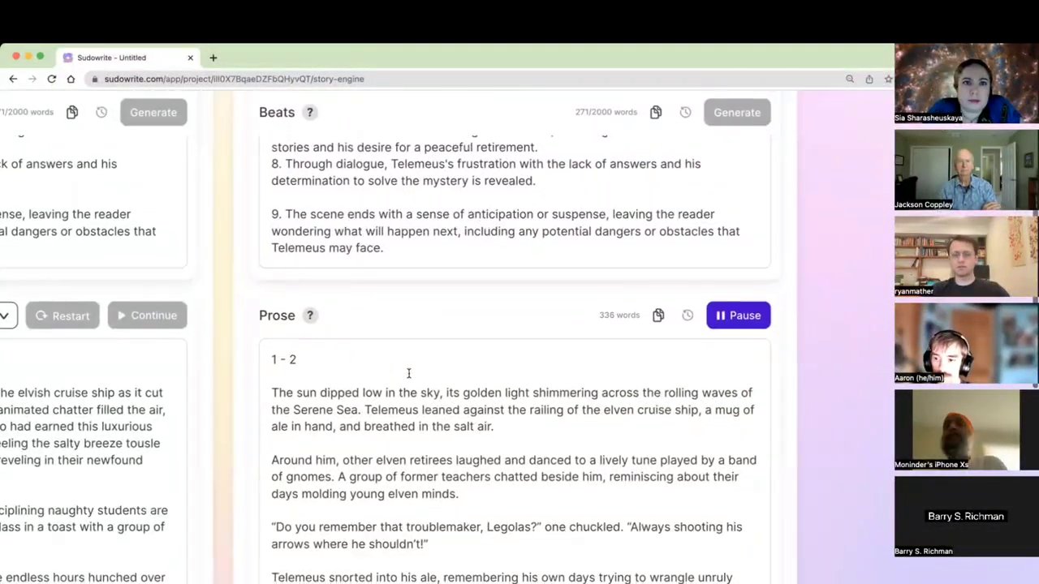
Scroll to the second Chapter 1 card's beats, beginning with the elvish cruise to Icora.
scroll(409, 372, "down", 3)
scroll(408, 372, "left", 1)
scroll(408, 372, "left", 3)
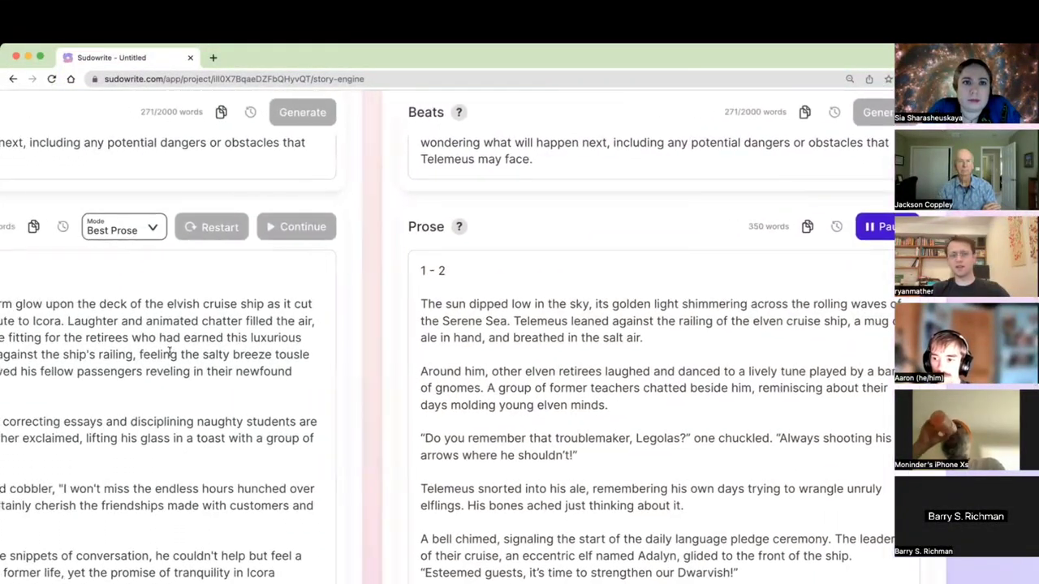
scroll(164, 262, "left", 1)
scroll(163, 262, "left", 3)
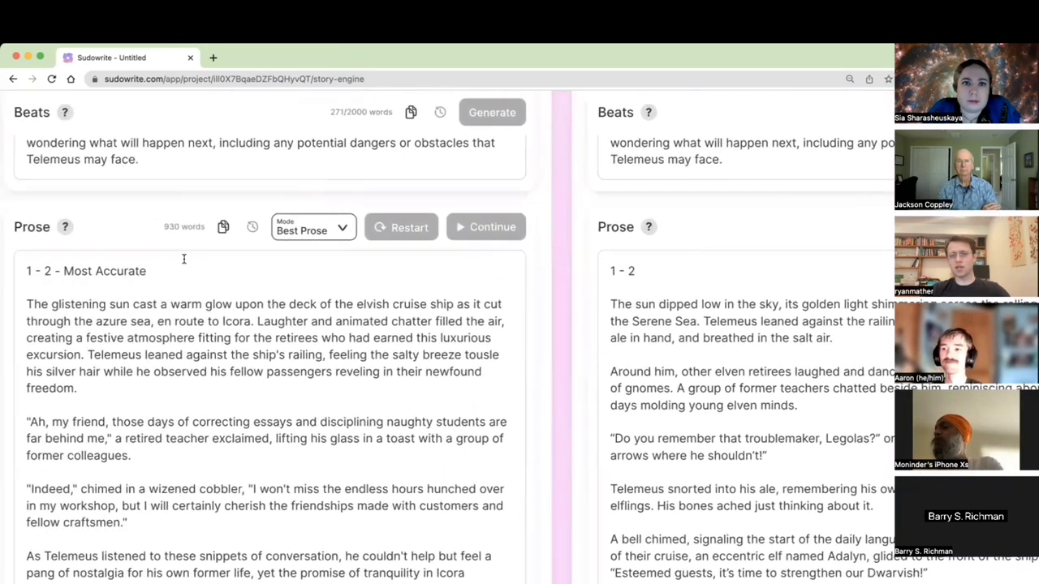
scroll(357, 262, "right", 3)
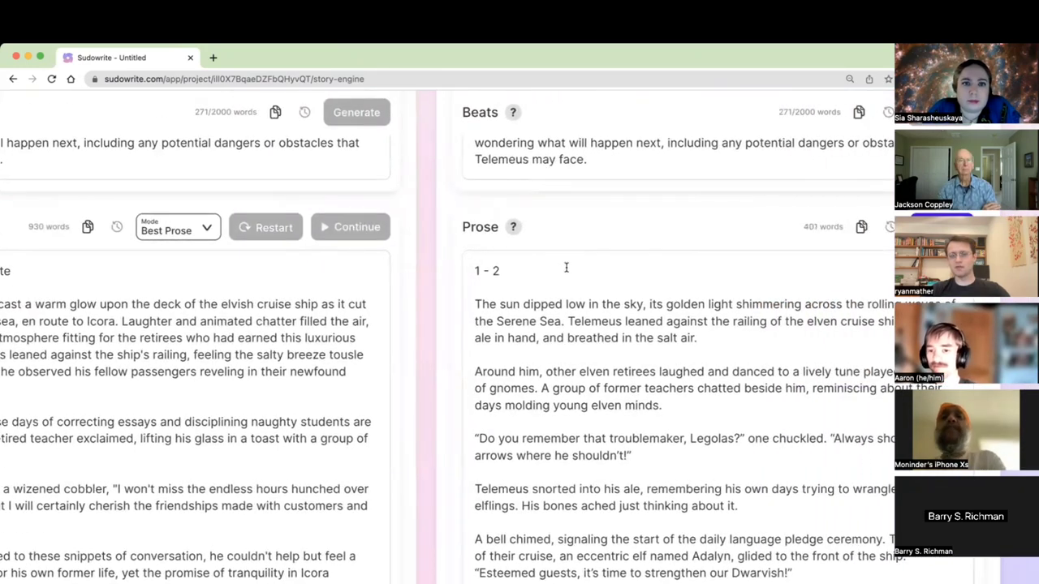
scroll(566, 267, "right", 3)
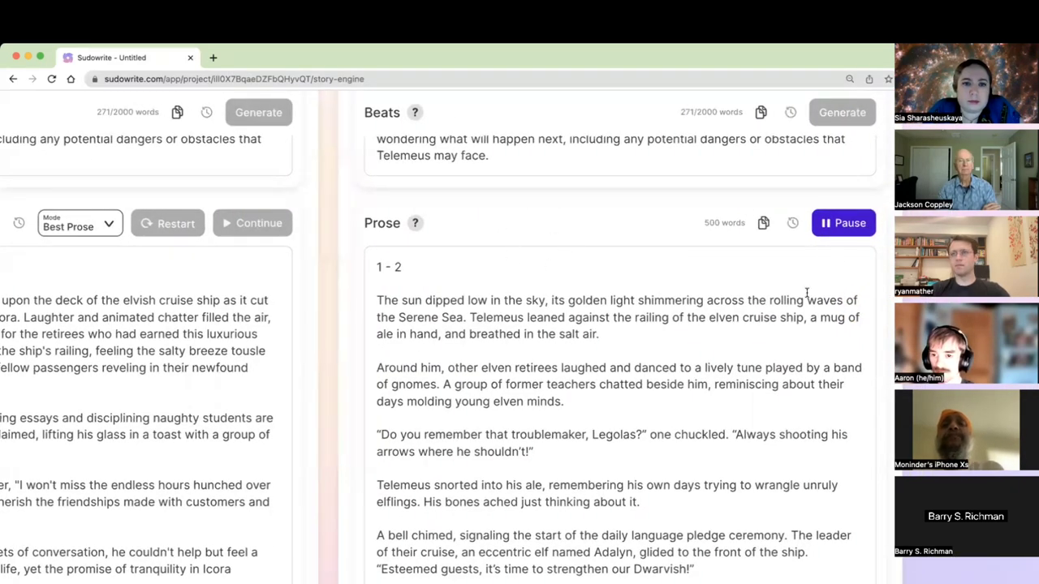
scroll(788, 309, "right", 3)
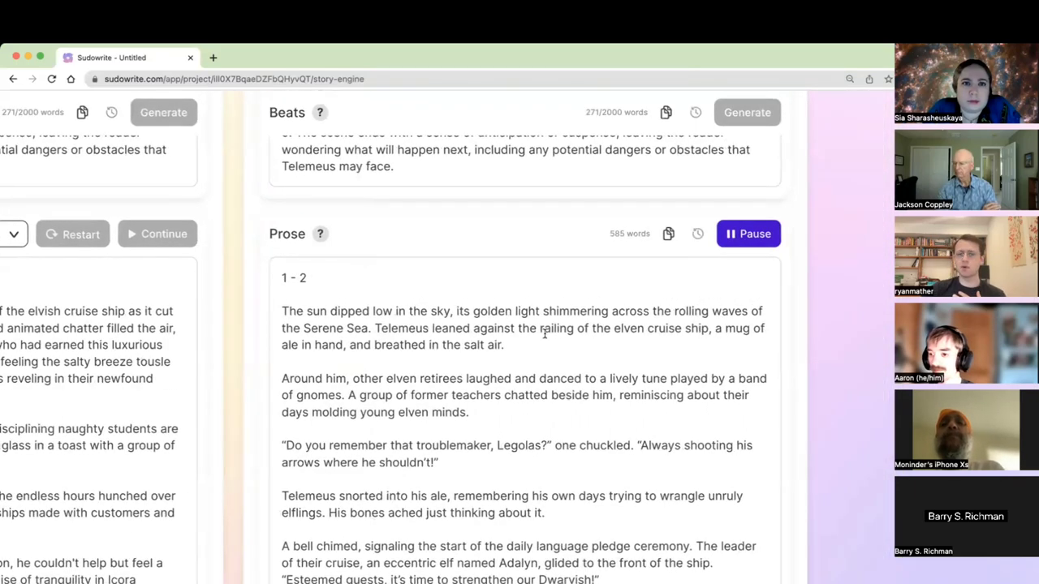
scroll(544, 334, "up", 10)
scroll(591, 209, "up", 3)
scroll(592, 208, "down", 10)
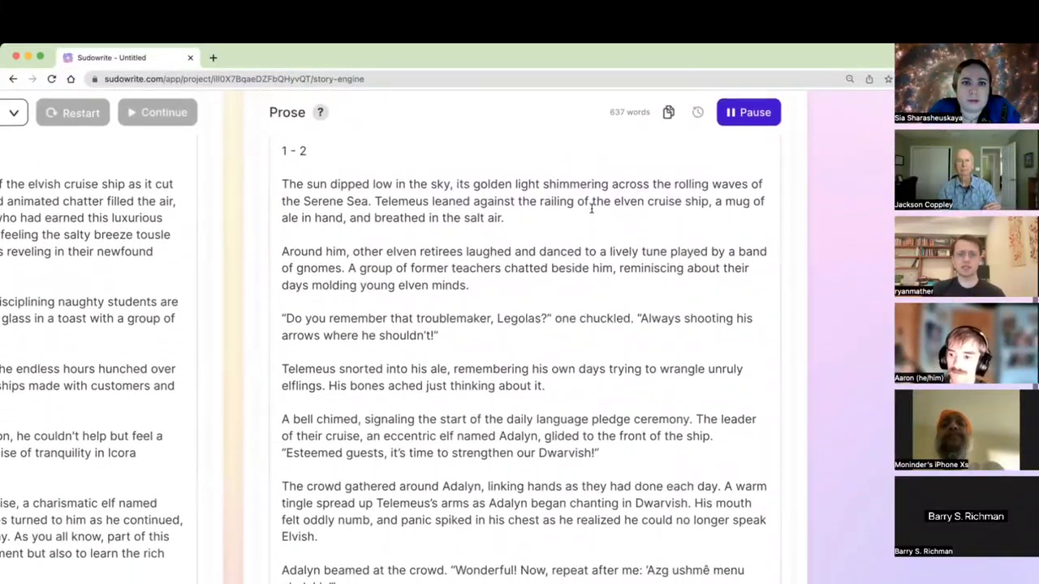
scroll(591, 208, "down", 15)
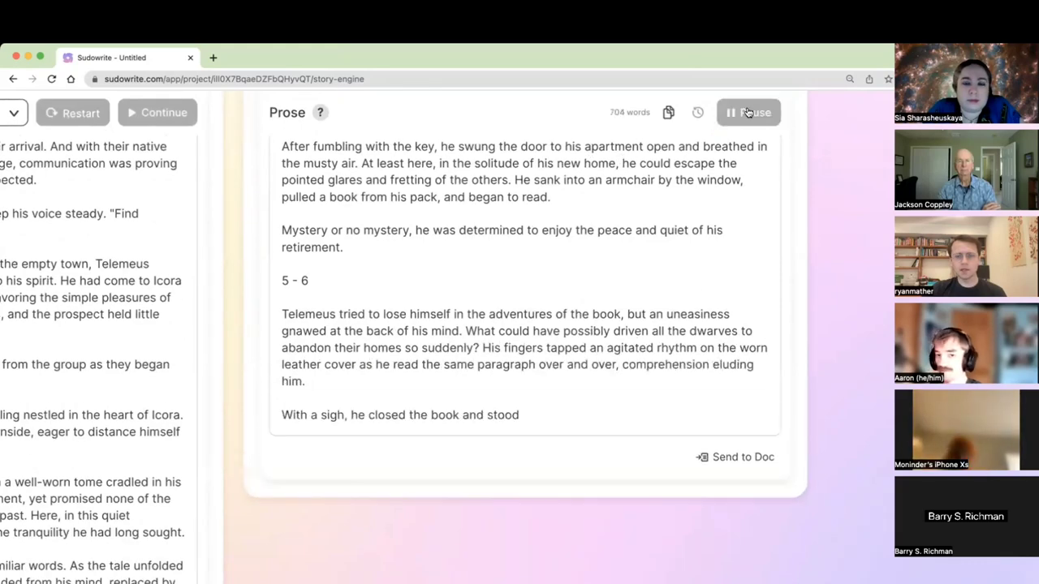
scroll(684, 319, "up", 10)
scroll(684, 319, "up", 2)
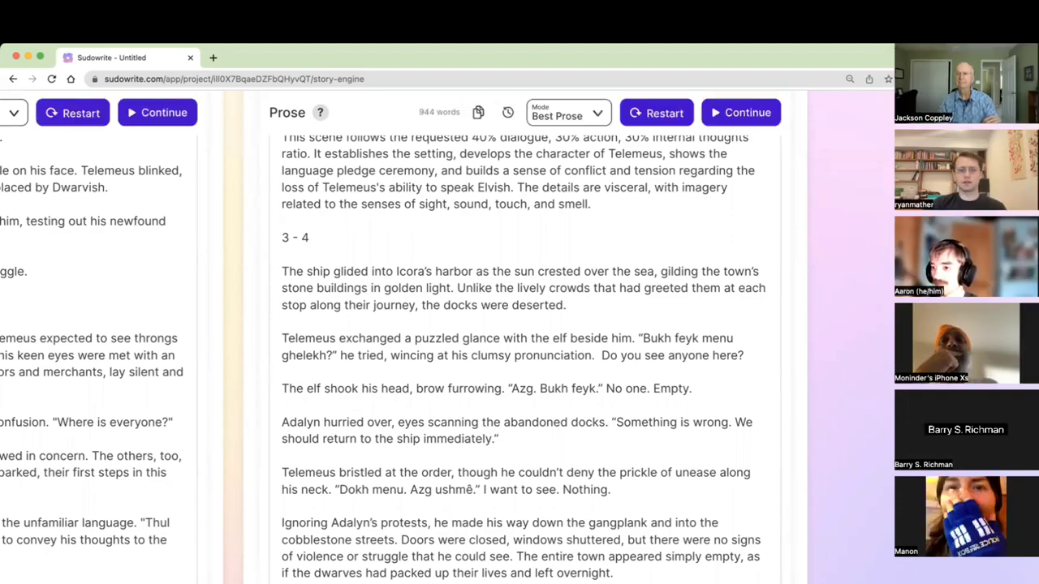
scroll(746, 283, "up", 15)
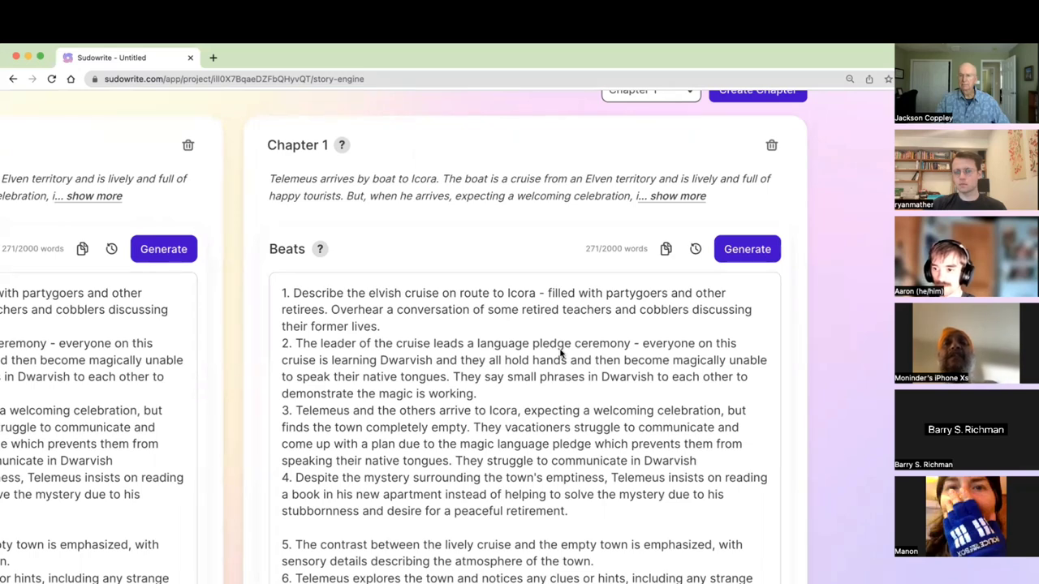
Remove the blank line between beats 4 and 5 in the second Chapter 1.
scroll(560, 352, "down", 2)
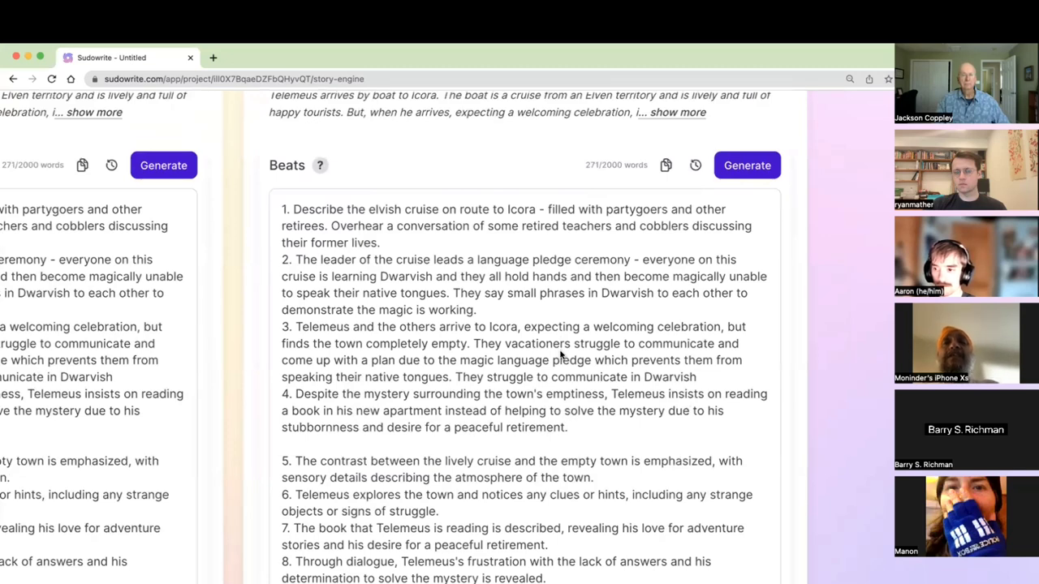
left_click(538, 448)
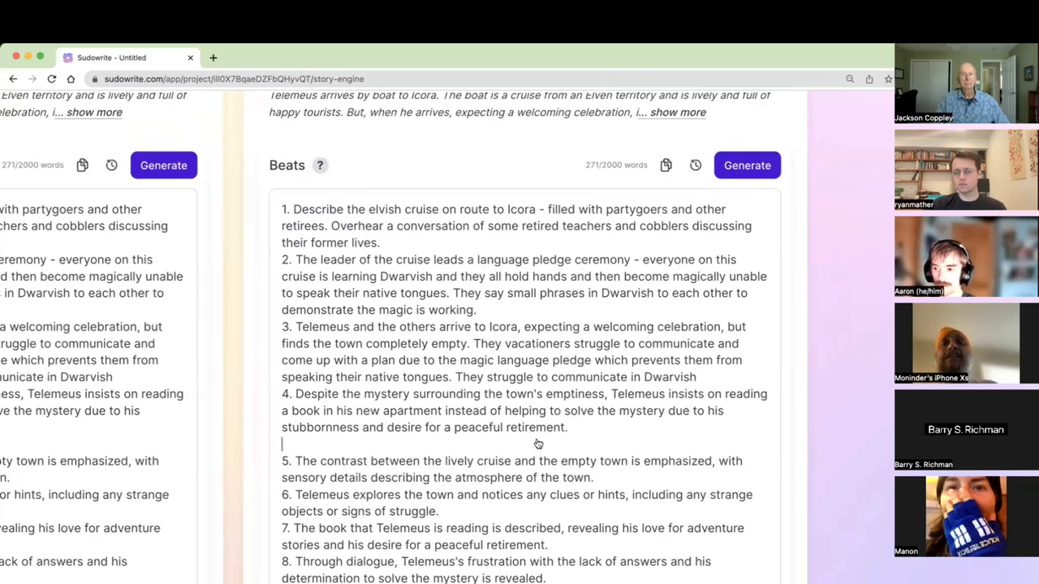
key("BackSpace")
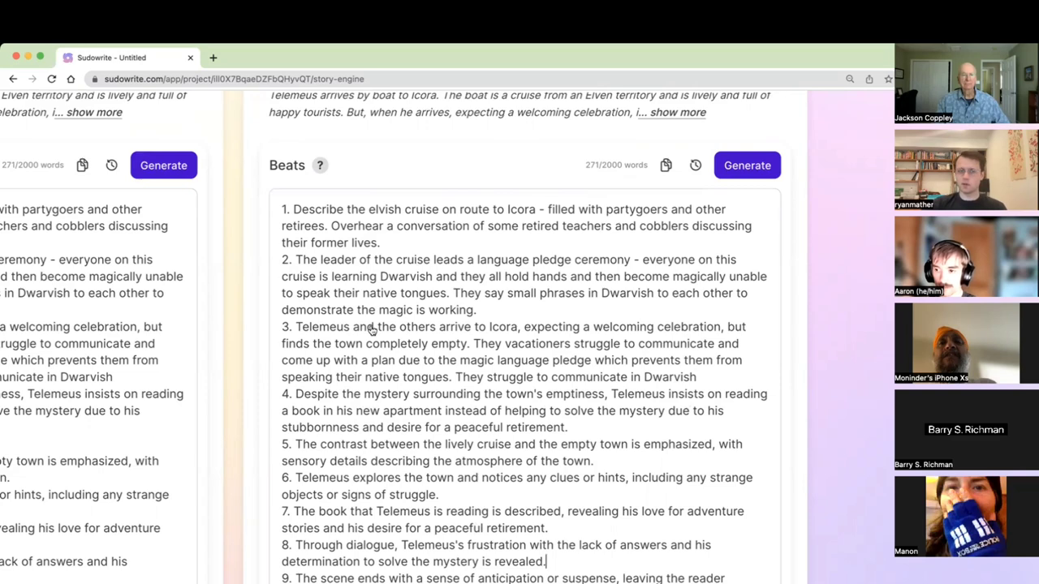
Type a gibberish test line above beat 1, then delete it and the empty lines.
left_click(380, 247)
key("super+Up")
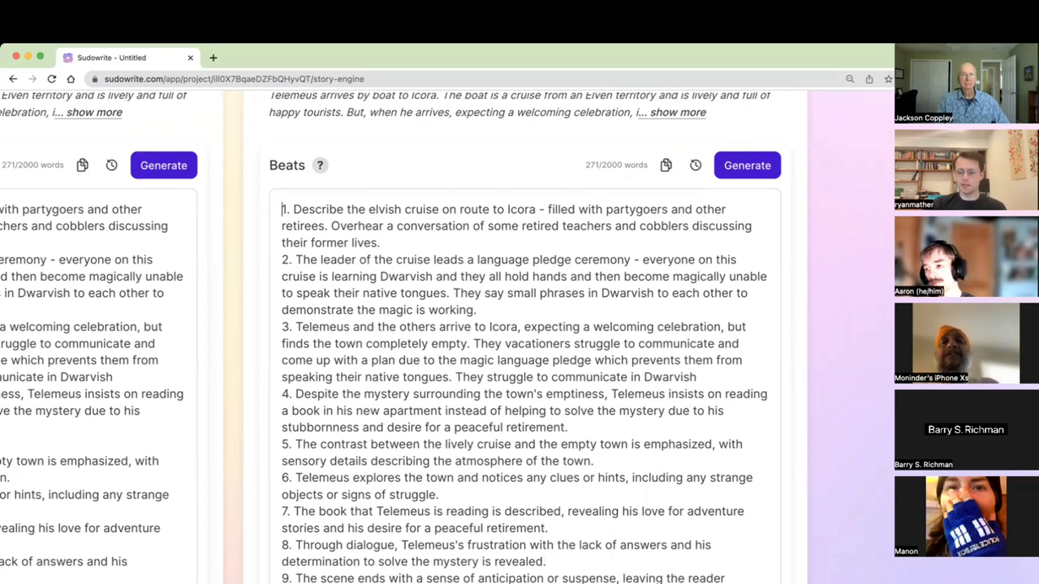
key("Return")
key("Return")
key("Up")
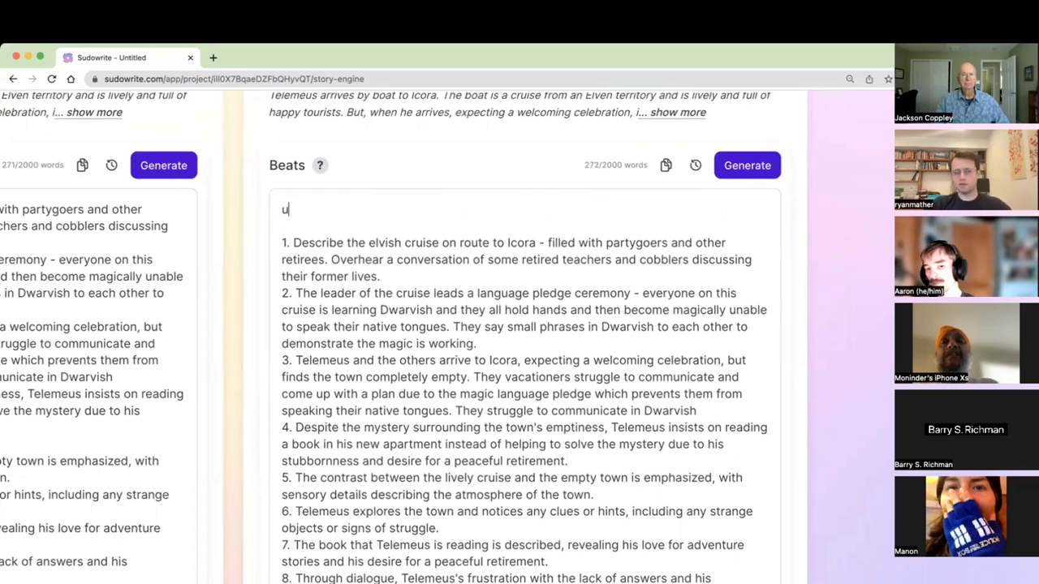
type("ujiouerwhfoiwuehrfow")
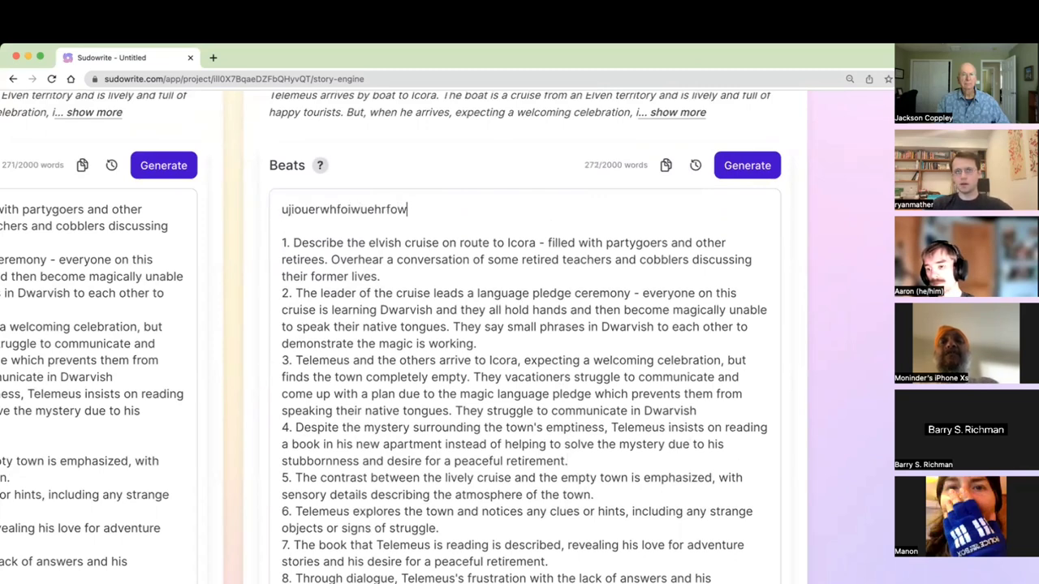
key("shift+Home")
key("BackSpace")
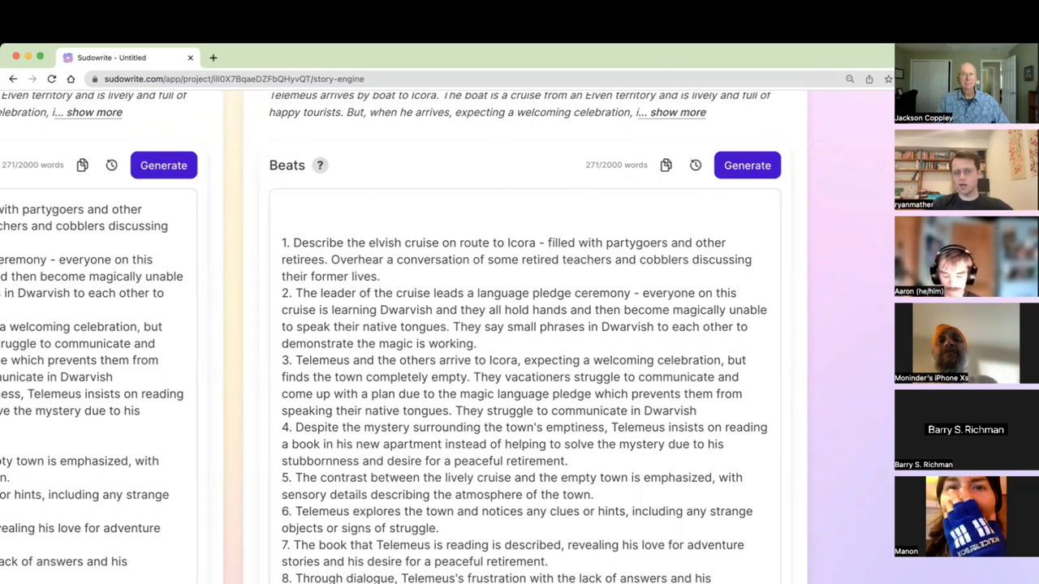
key("BackSpace")
key("BackSpace")
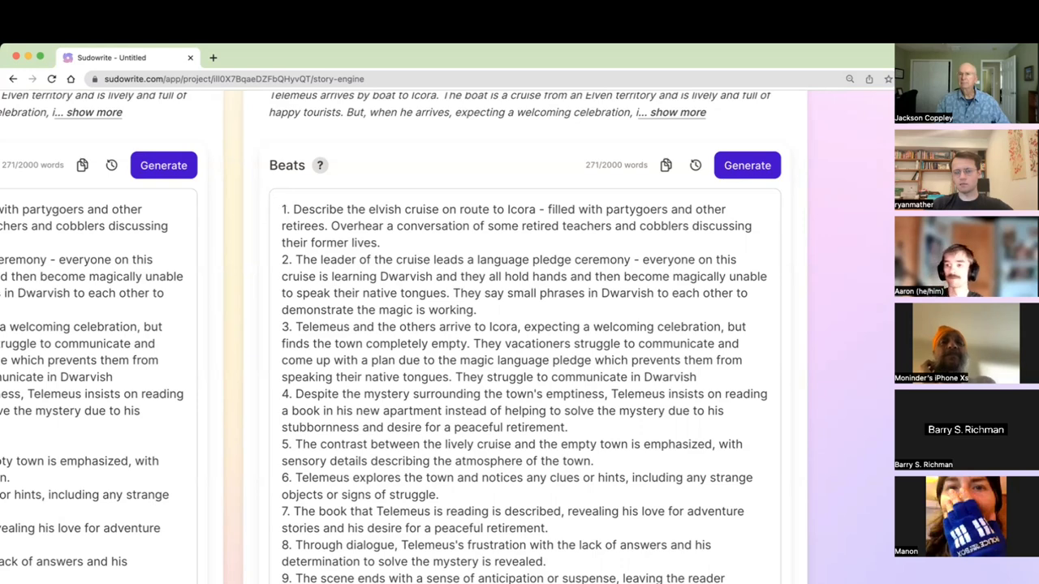
scroll(414, 338, "left", 2)
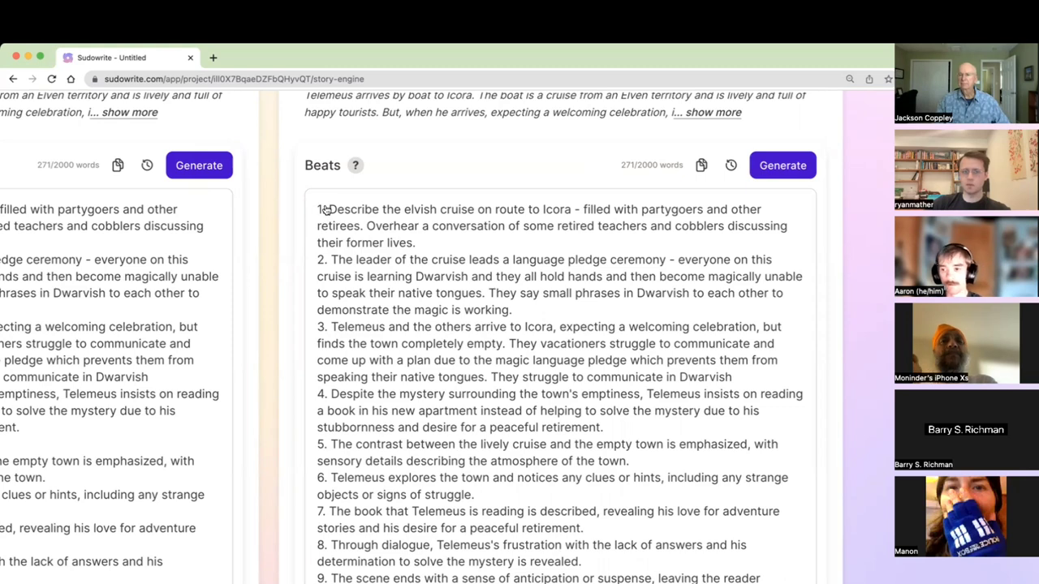
left_click(415, 244)
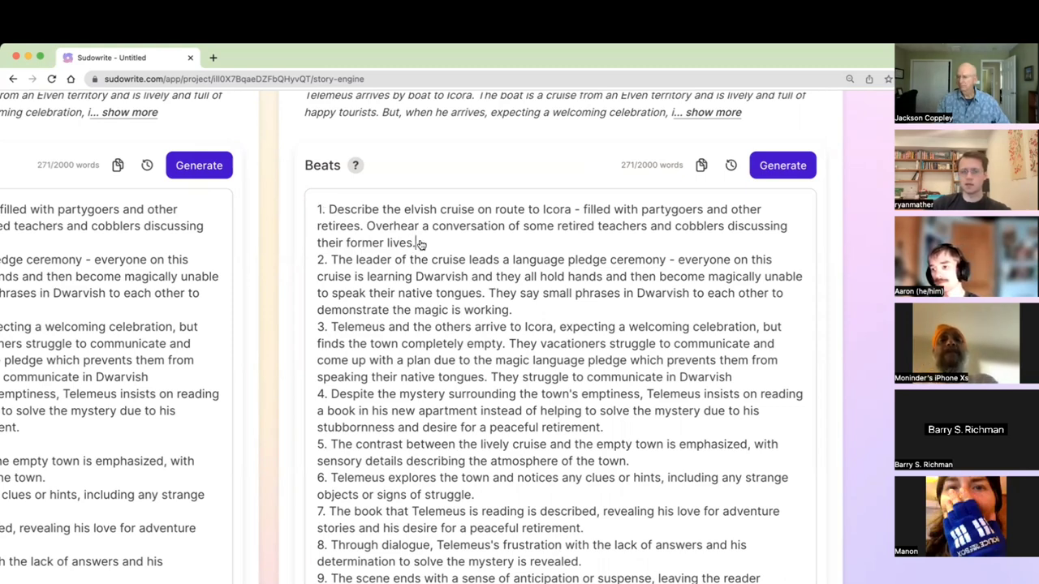
type("[ ierjfo")
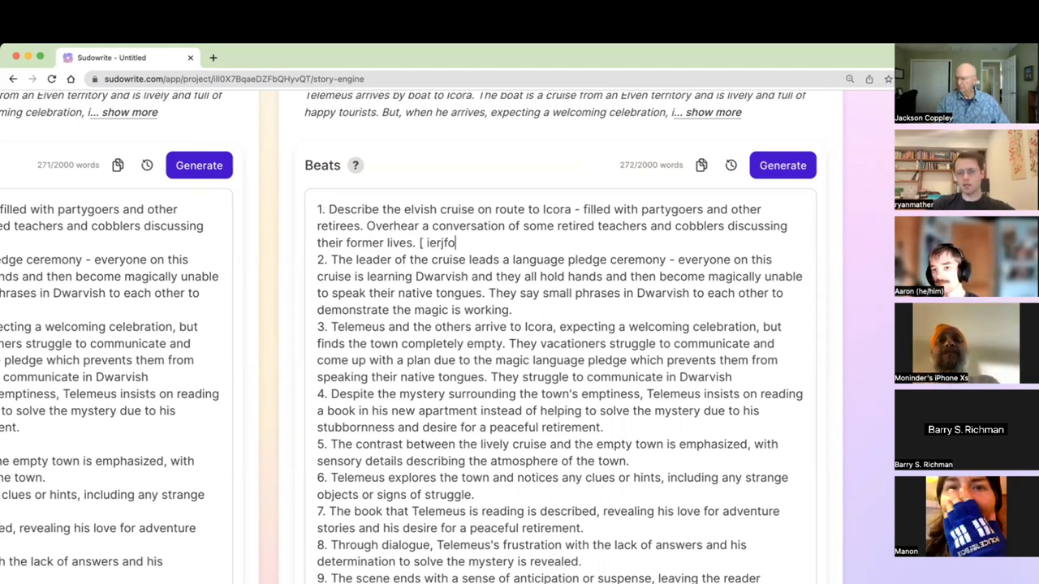
type("eirjfoeirjf ]")
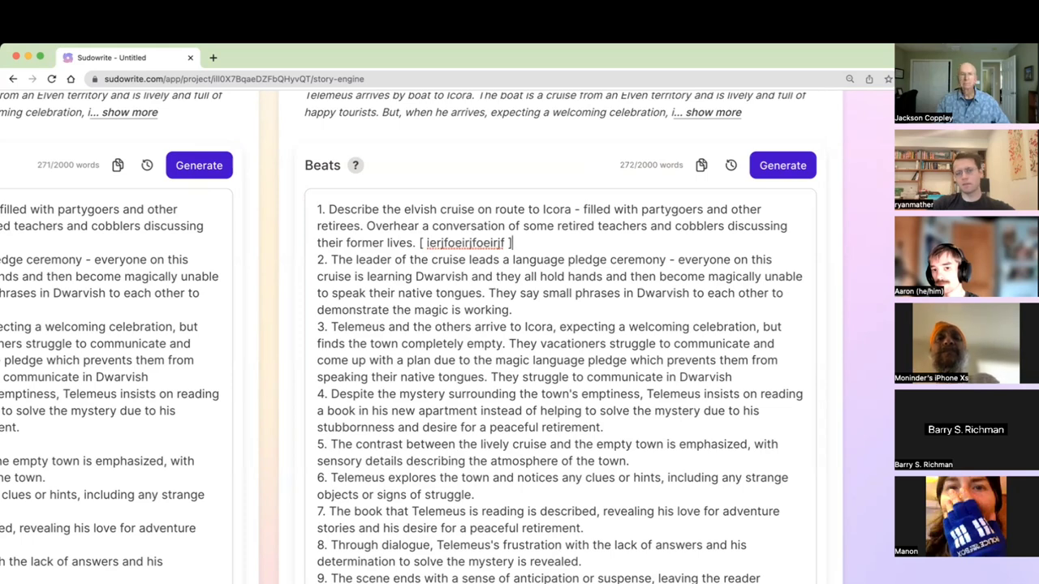
left_click(416, 243, "shift")
key("BackSpace")
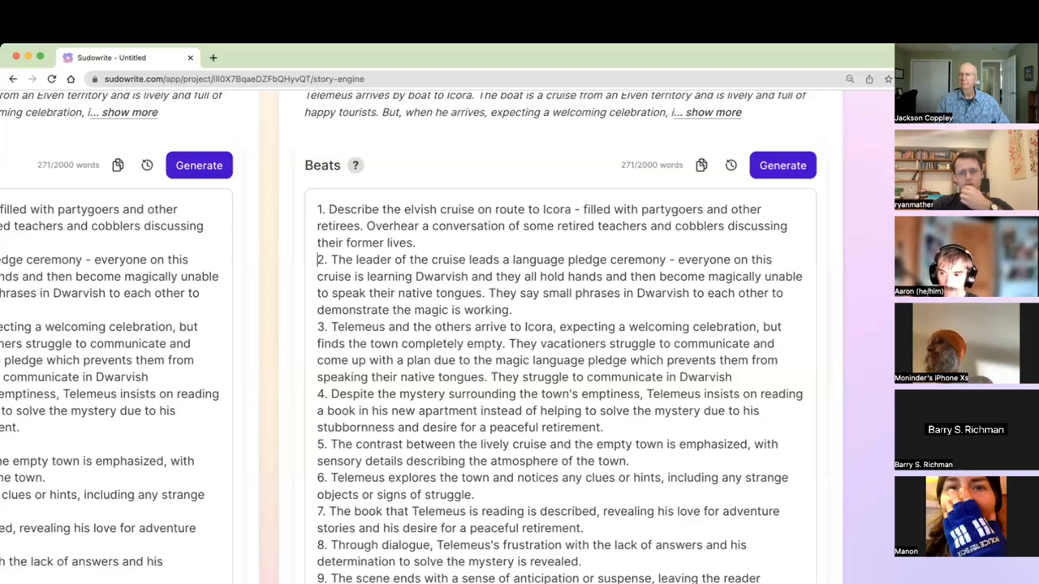
scroll(569, 254, "left", 10)
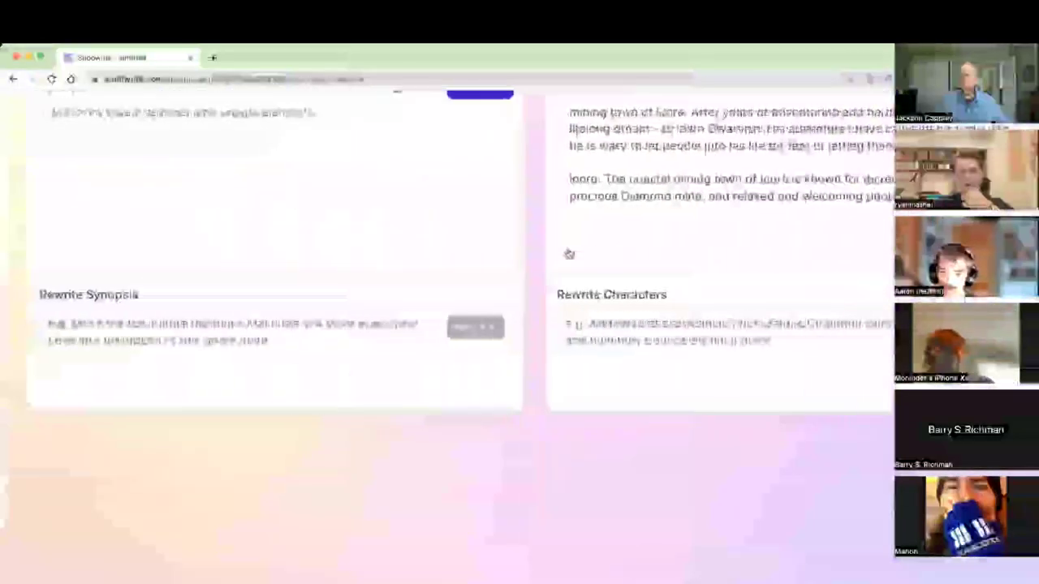
scroll(569, 254, "left", 10)
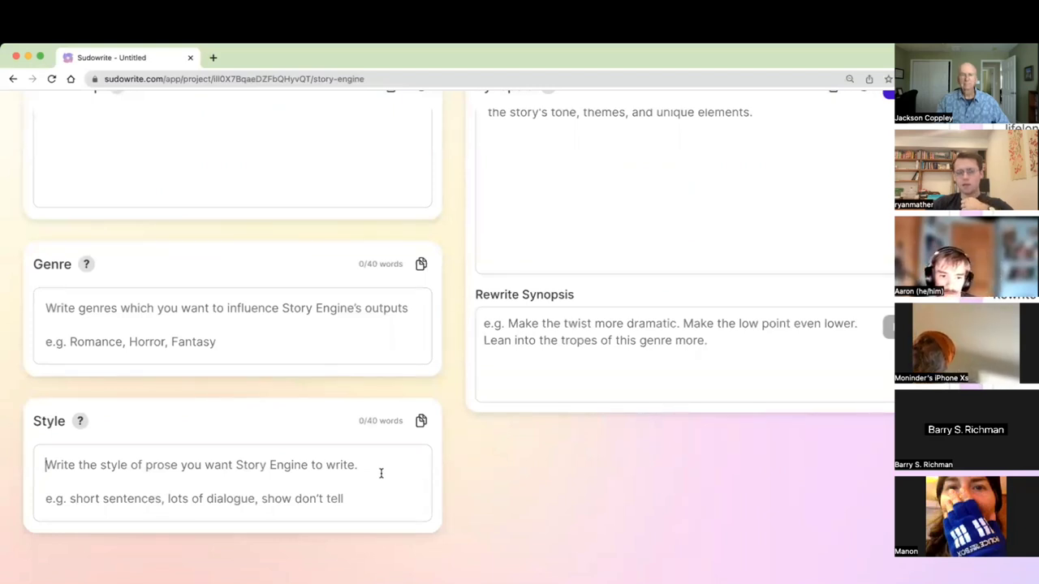
scroll(381, 473, "right", 15)
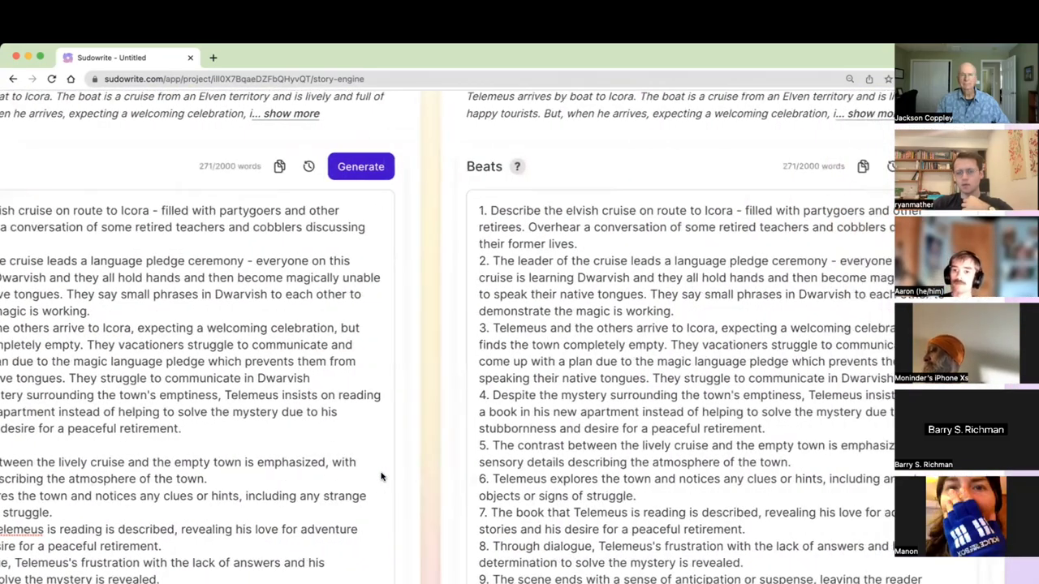
scroll(380, 478, "left", 15)
scroll(377, 476, "right", 10)
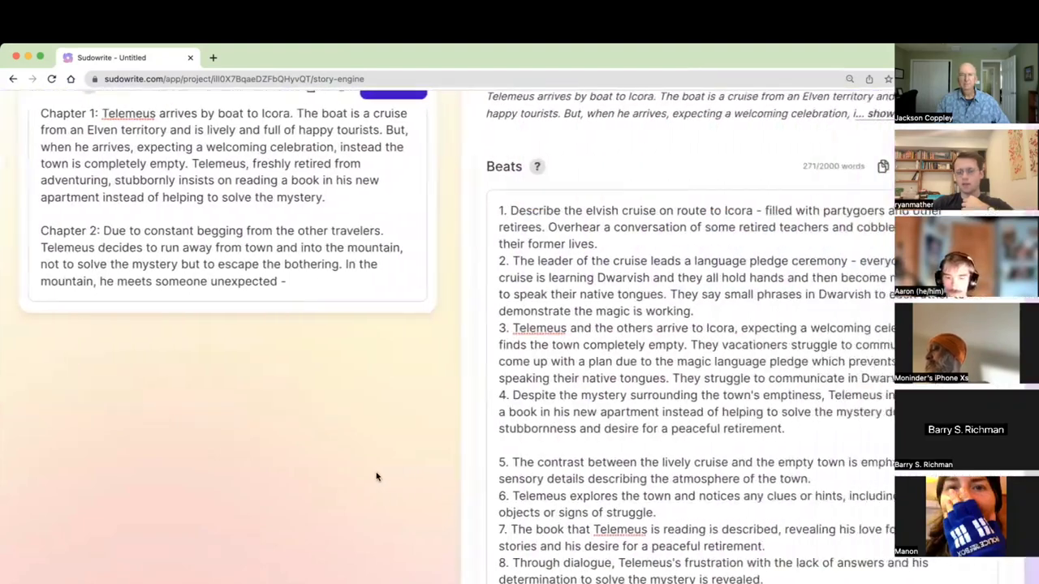
scroll(375, 475, "up", 1)
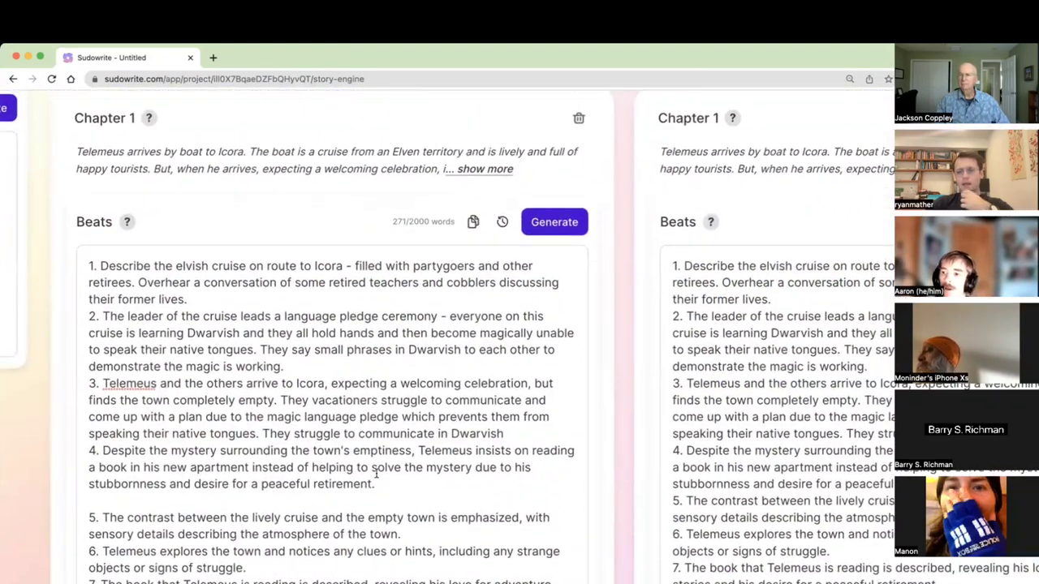
scroll(376, 474, "right", 8)
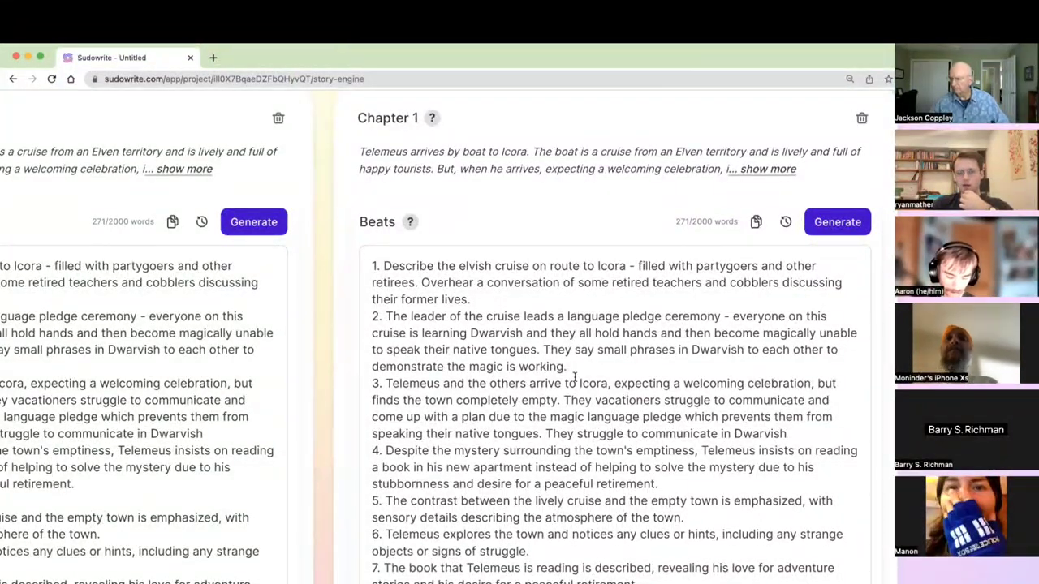
scroll(574, 365, "down", 2)
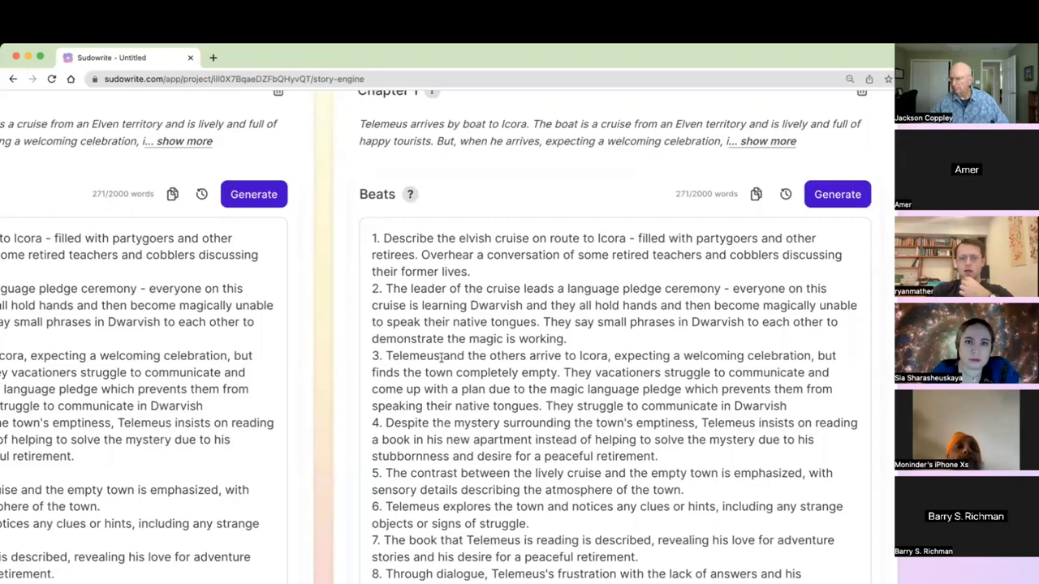
left_click_drag(387, 354, 447, 349)
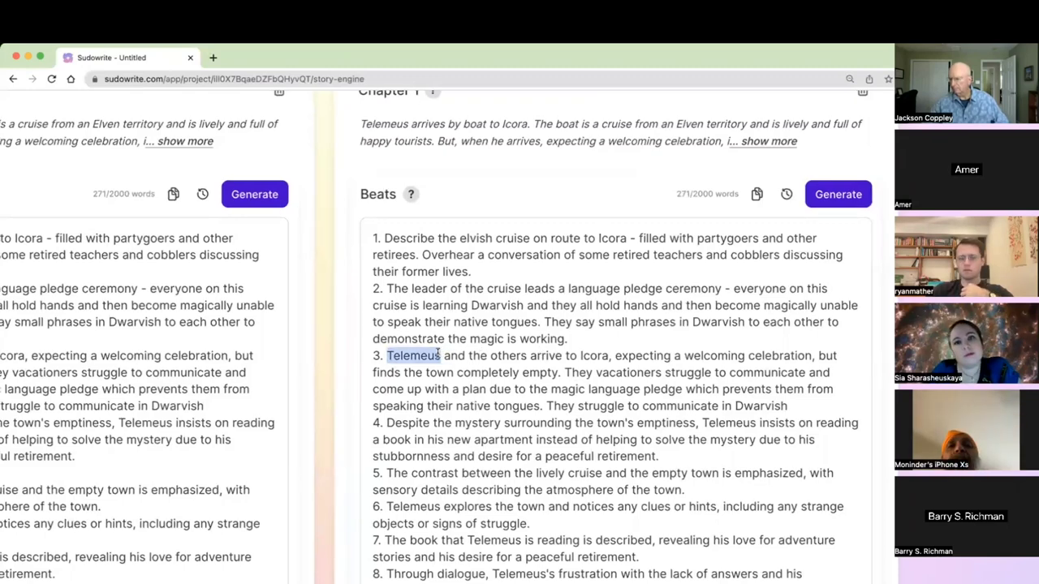
scroll(439, 354, "left", 2)
scroll(438, 354, "down", 10)
scroll(347, 439, "down", 5)
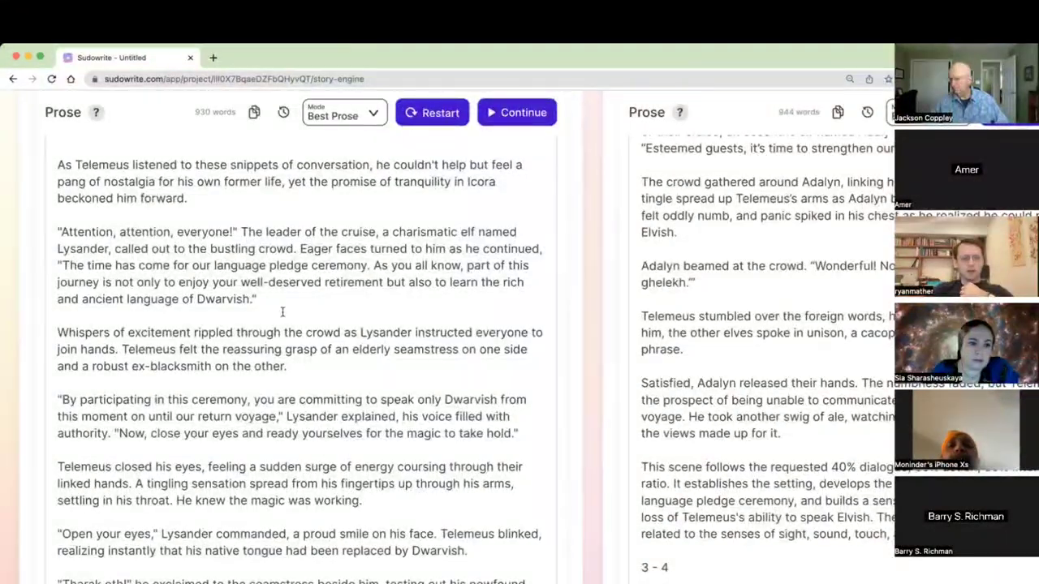
scroll(279, 335, "up", 1)
double_click(106, 274)
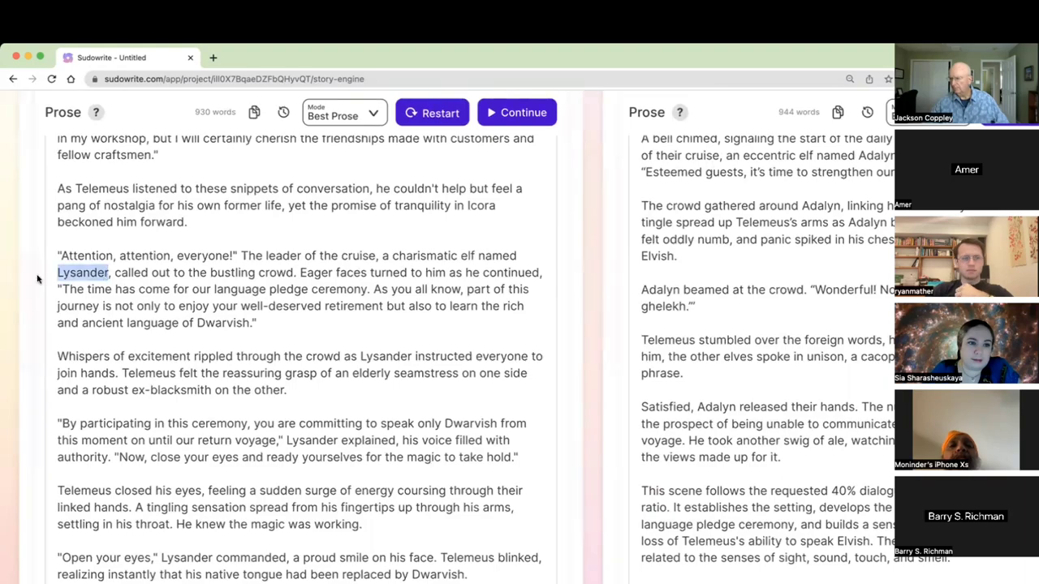
scroll(395, 269, "right", 3)
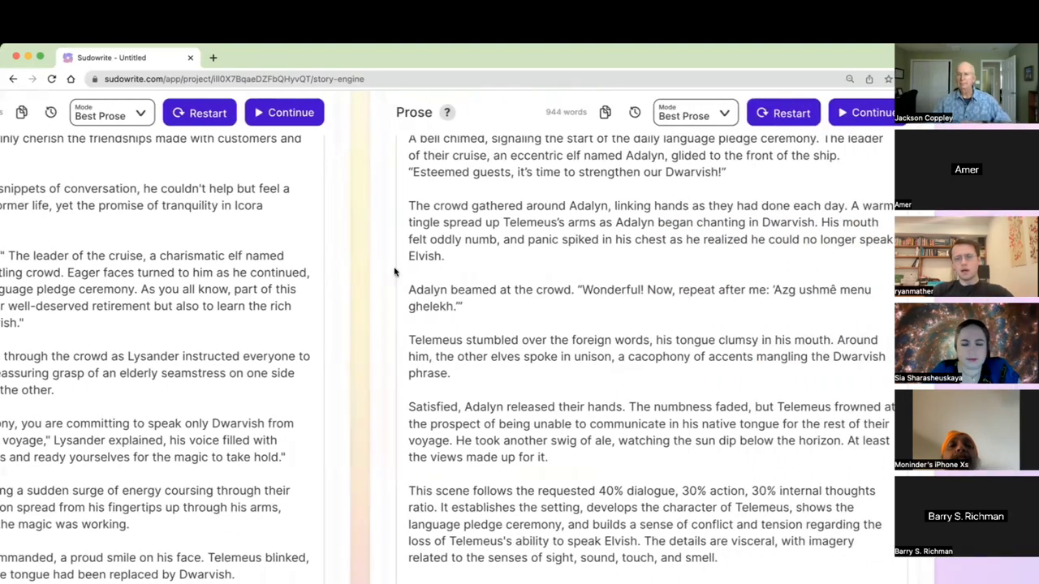
scroll(395, 272, "up", 15)
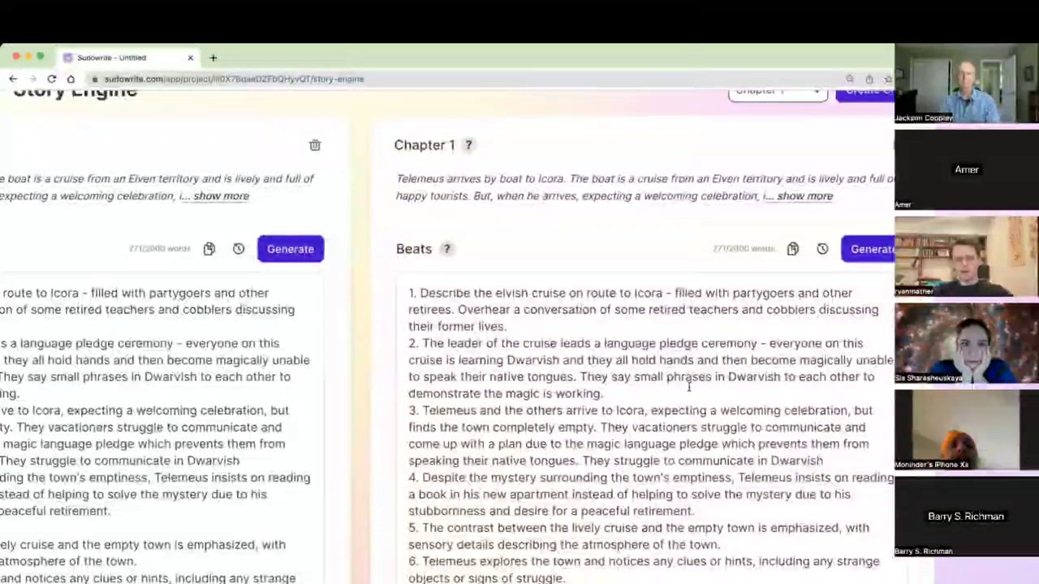
type("Reminder: write from Lysander's POV")
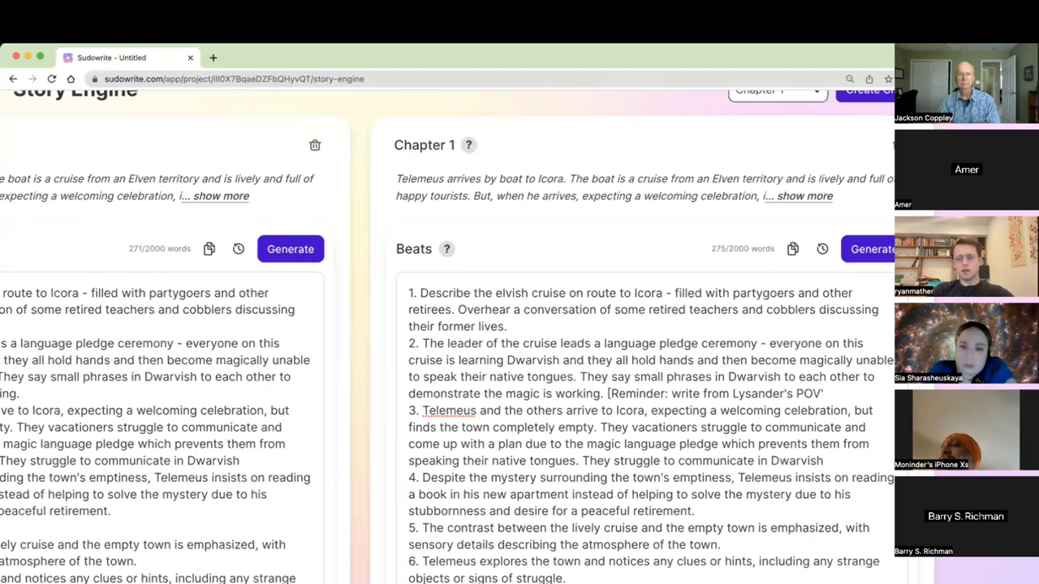
left_click(607, 392, "shift")
key("ctrl+x")
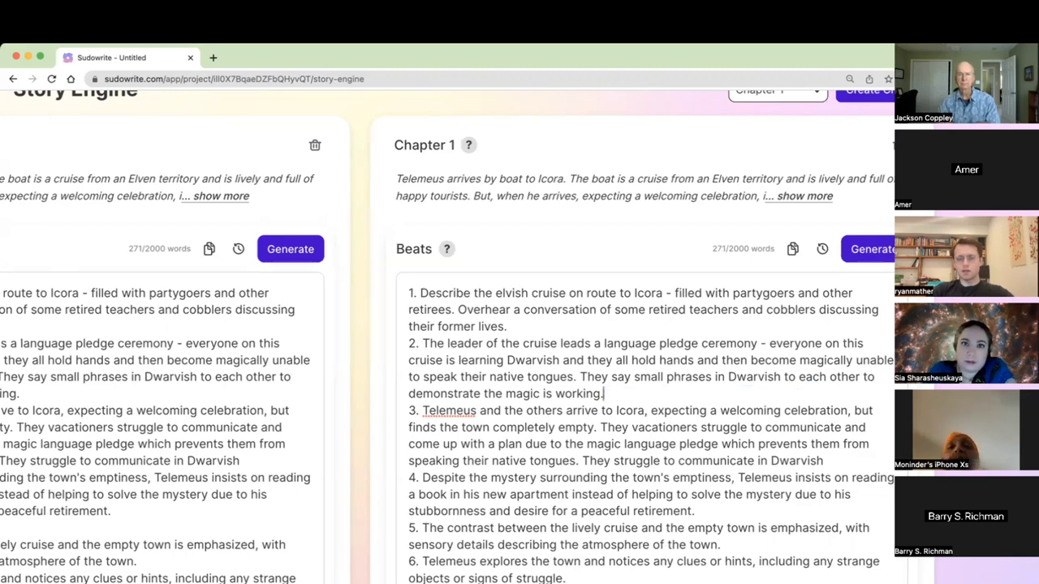
scroll(679, 460, "left", 15)
left_click(306, 574)
scroll(292, 529, "down", 2)
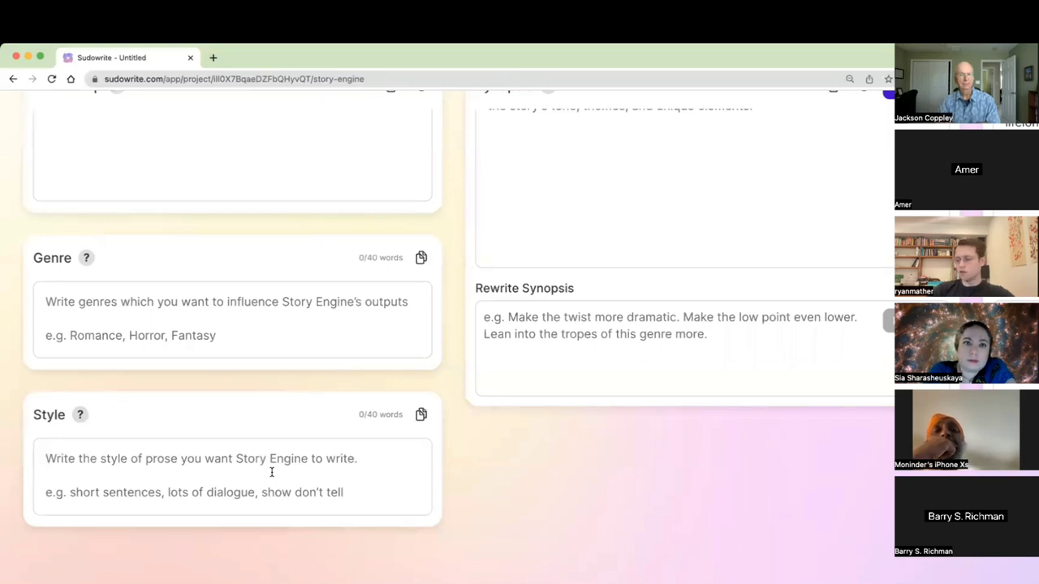
Enter 'filled with joyful little surprises' in the Style field.
type("fi")
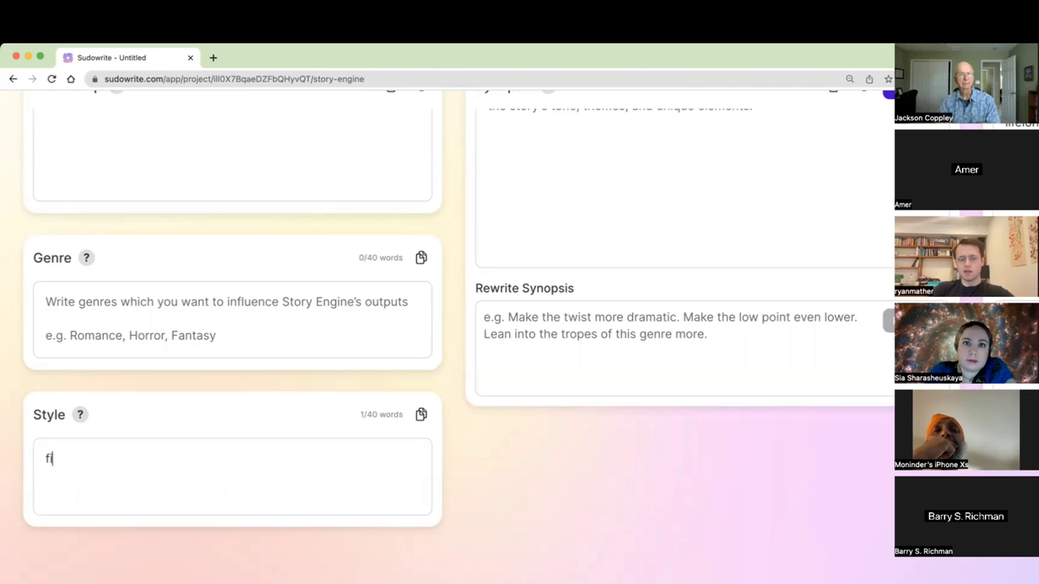
type("lled with jouy")
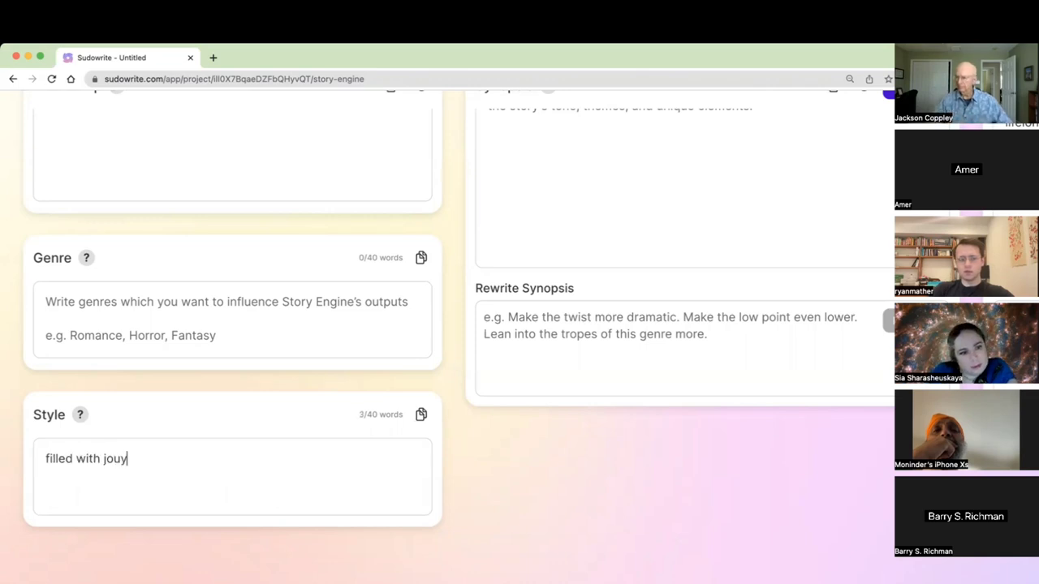
key("BackSpace")
key("BackSpace")
type("yful little surprises")
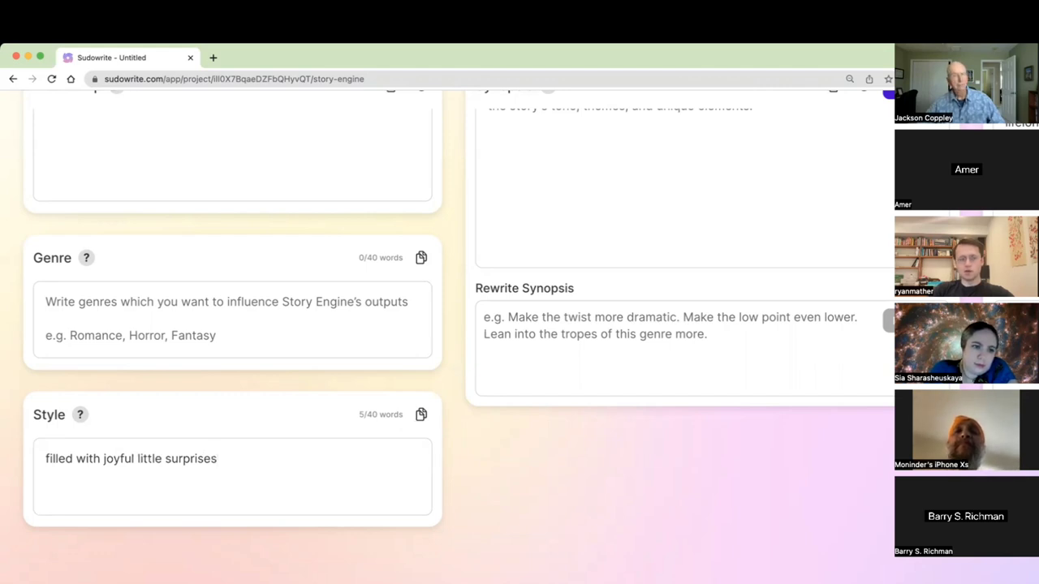
Replace the style with a 'dritty, dark…' description, then delete it, leaving Style empty.
key("ctrl+a")
key("BackSpace")
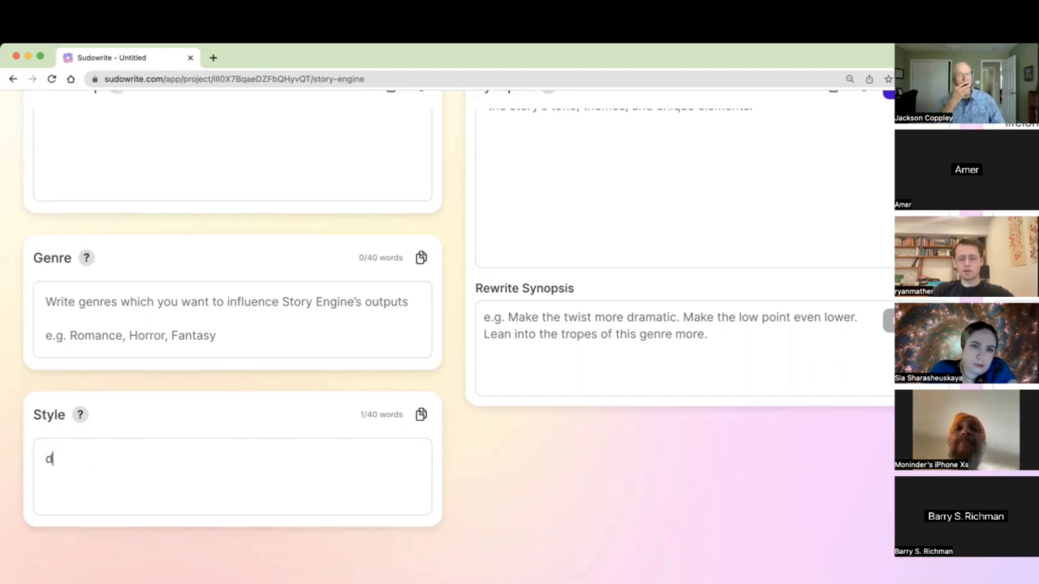
type("d")
type("ritty, dark")
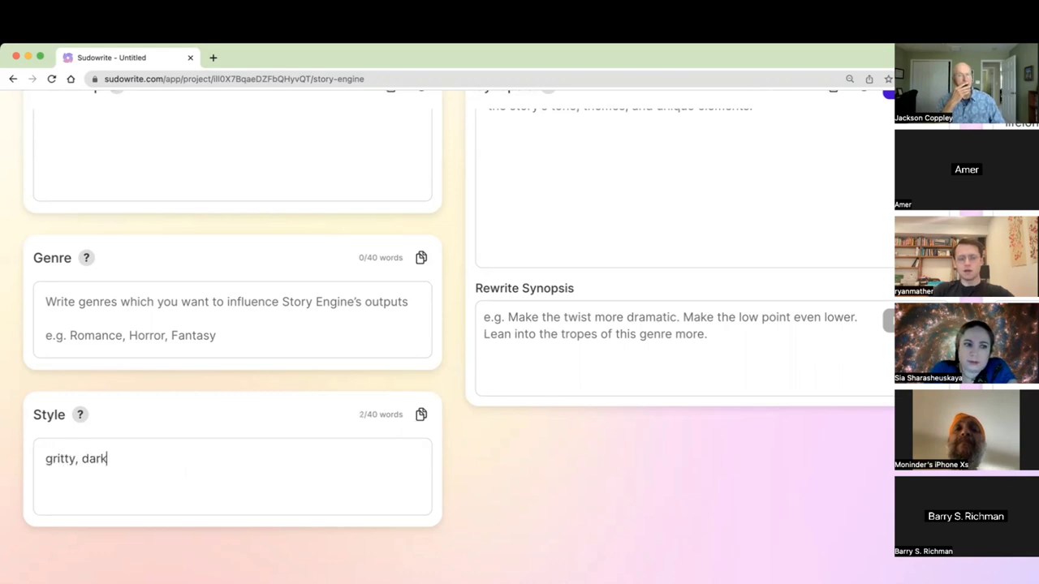
type(", you are allowed to explore")
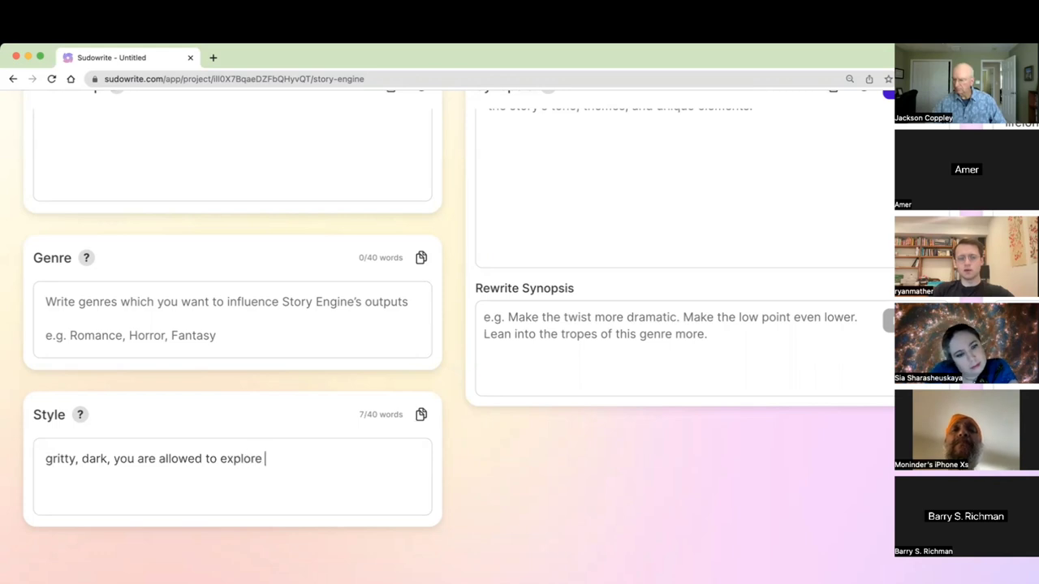
type(" viole")
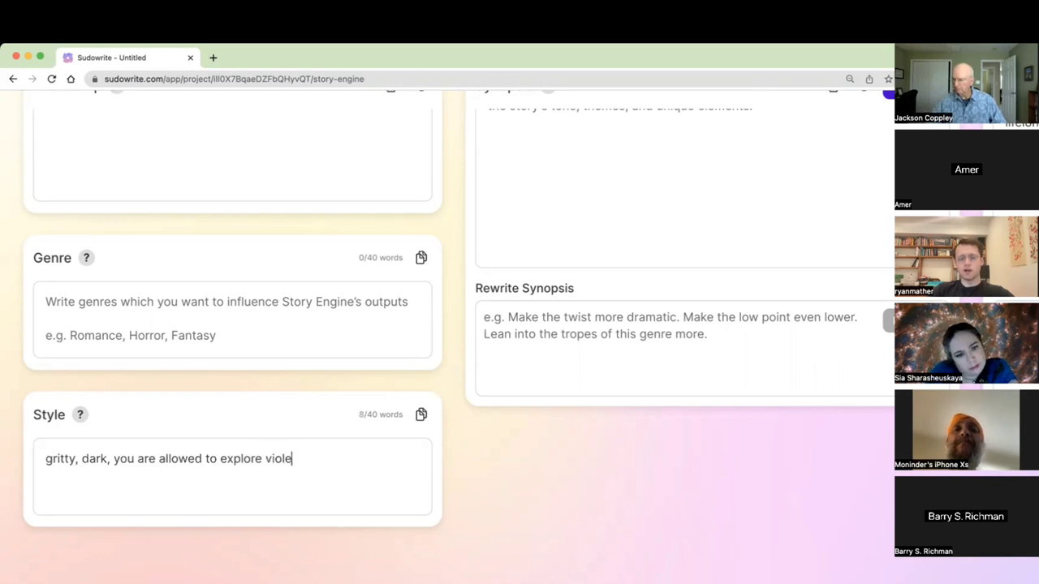
type("nt and suicidal thoughts")
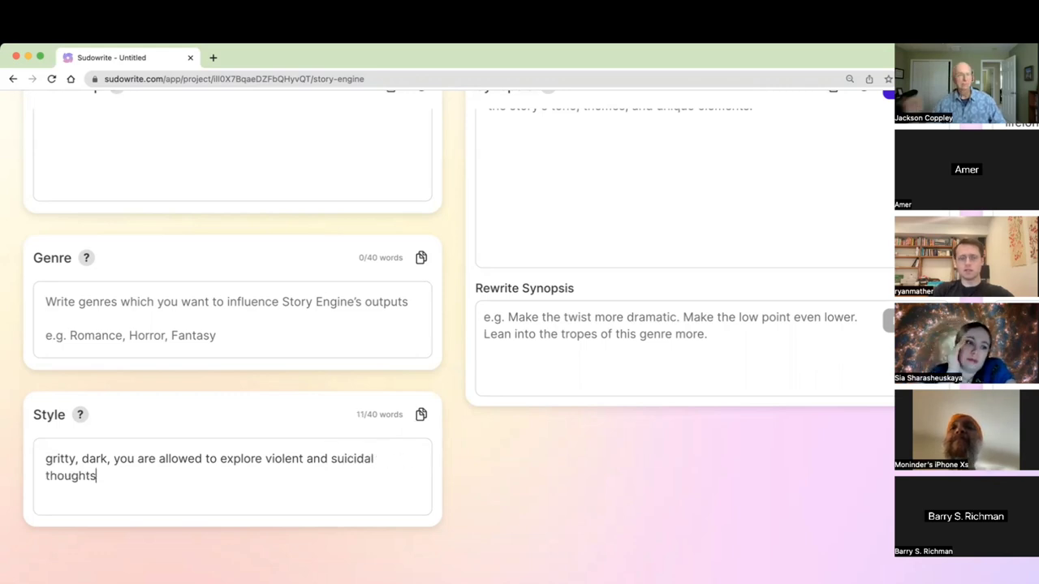
key("super+a")
key("BackSpace")
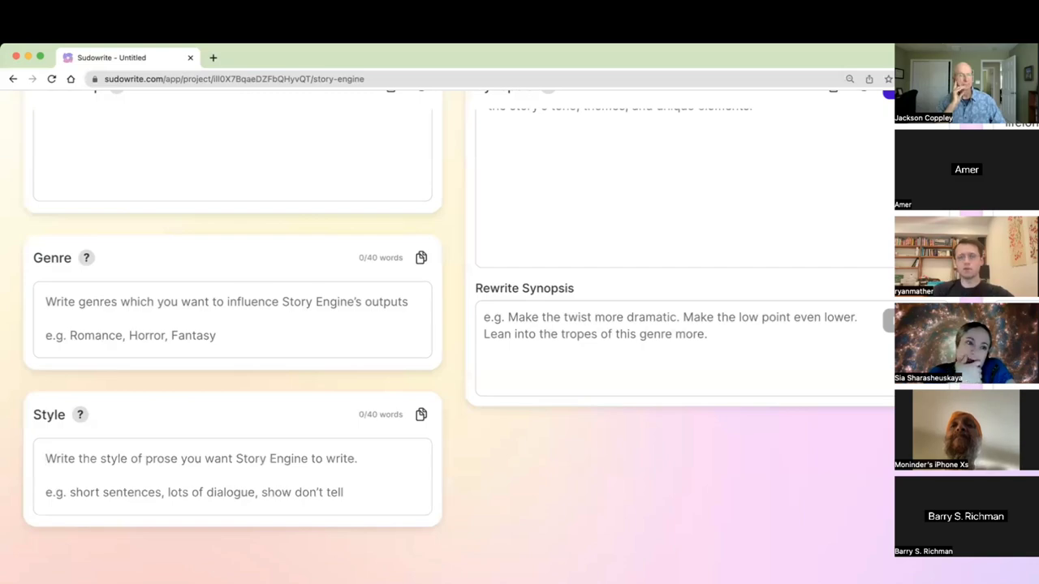
scroll(520, 309, "right", 10)
scroll(519, 324, "right", 10)
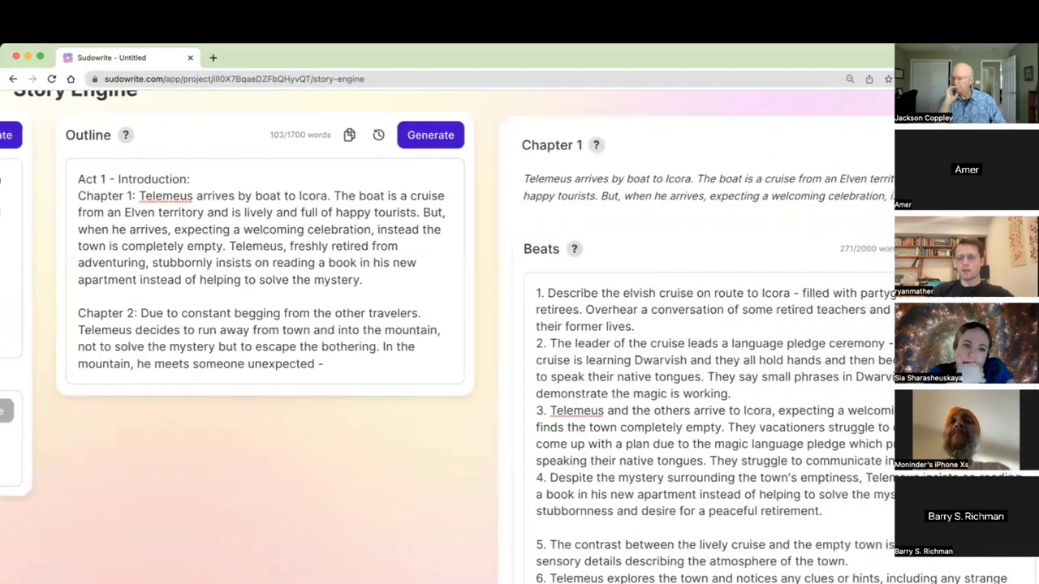
scroll(519, 325, "right", 2)
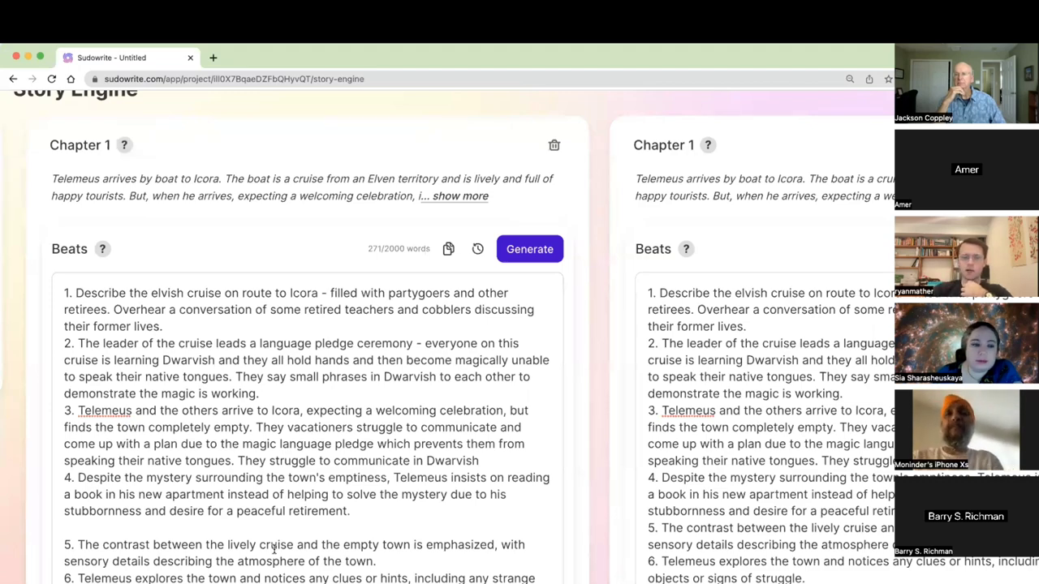
scroll(274, 550, "down", 3)
scroll(275, 550, "right", 3)
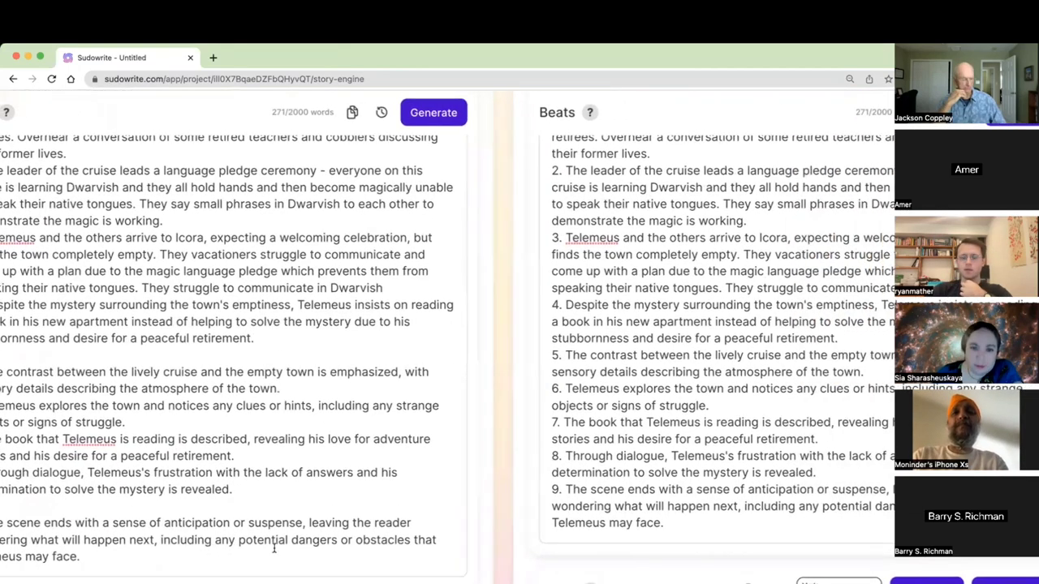
scroll(275, 550, "right", 3)
scroll(271, 552, "up", 3)
scroll(235, 549, "down", 1)
scroll(229, 546, "left", 6)
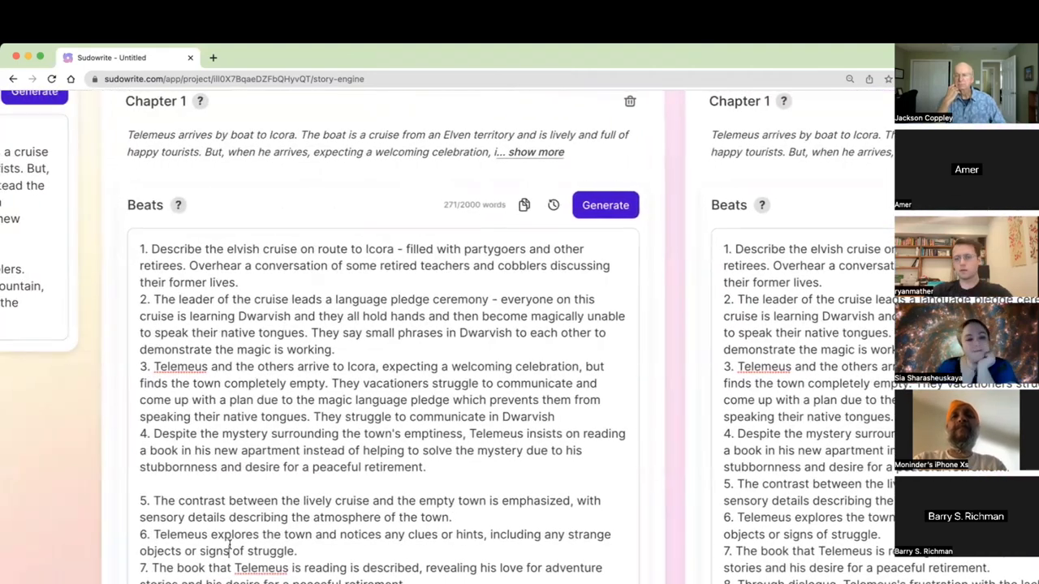
scroll(192, 542, "right", 8)
scroll(386, 532, "down", 1)
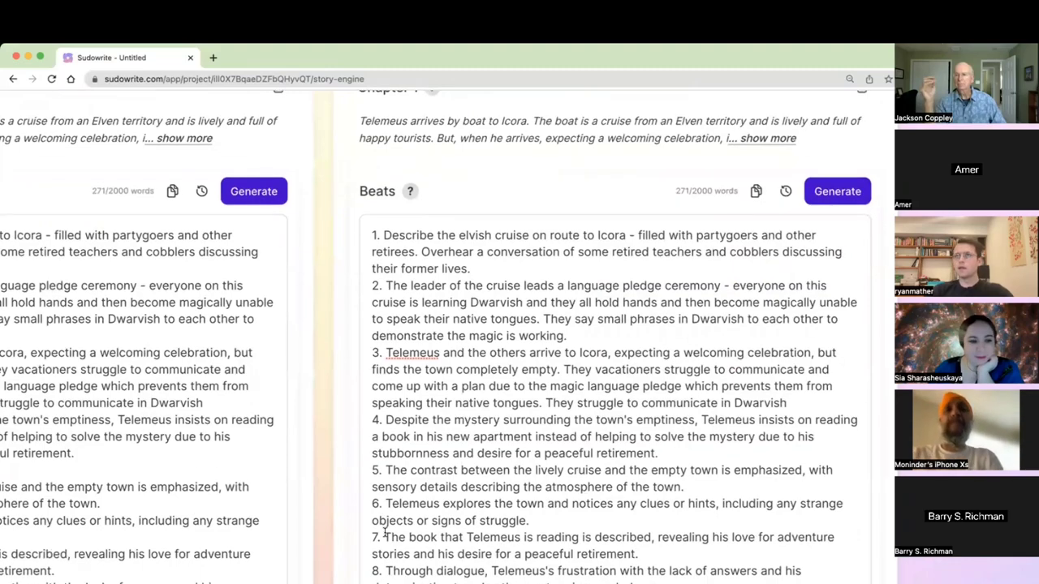
scroll(386, 531, "down", 5)
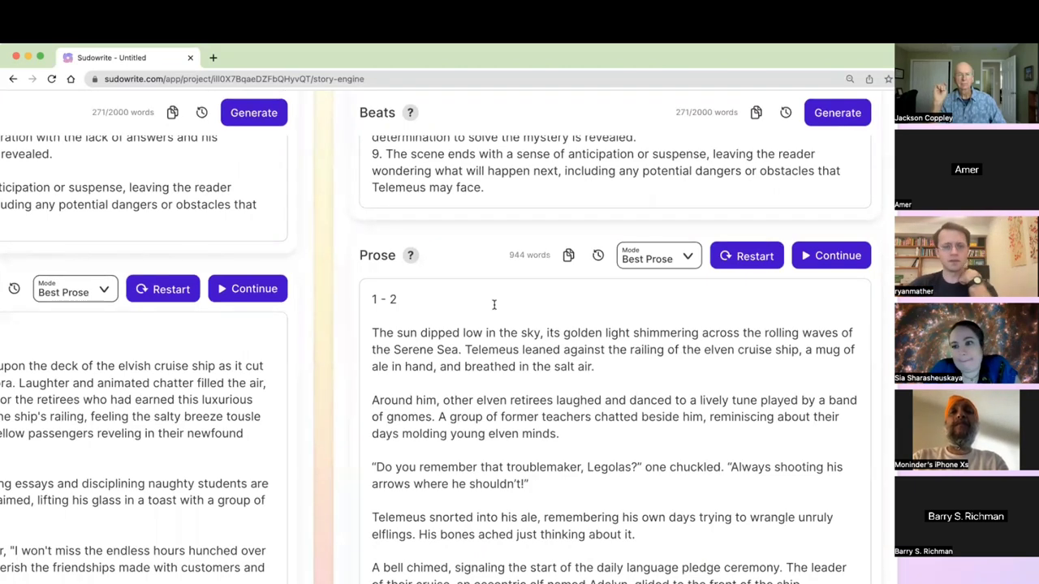
scroll(493, 304, "down", 1)
scroll(493, 304, "down", 1)
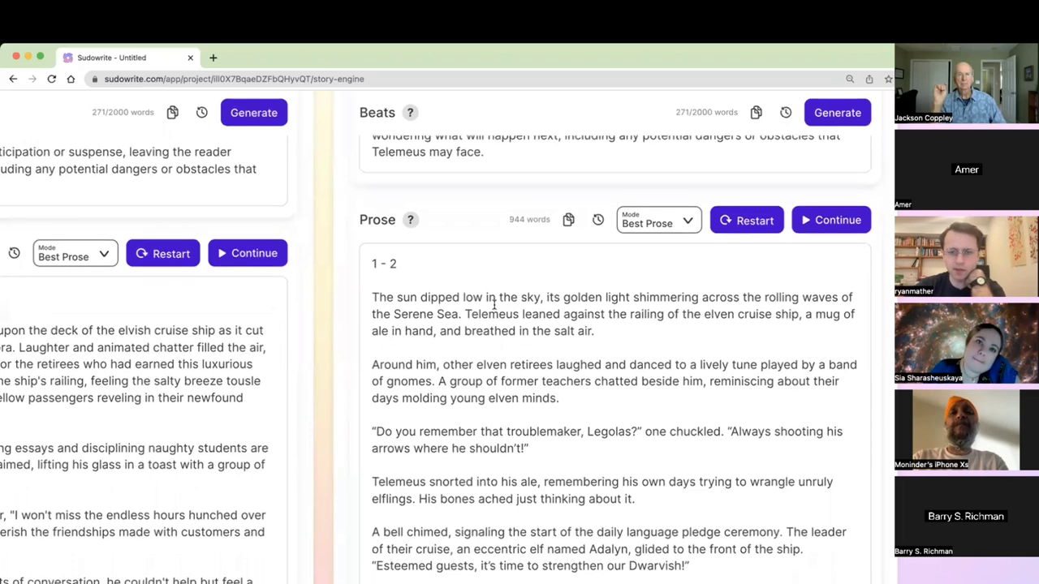
scroll(494, 303, "down", 1)
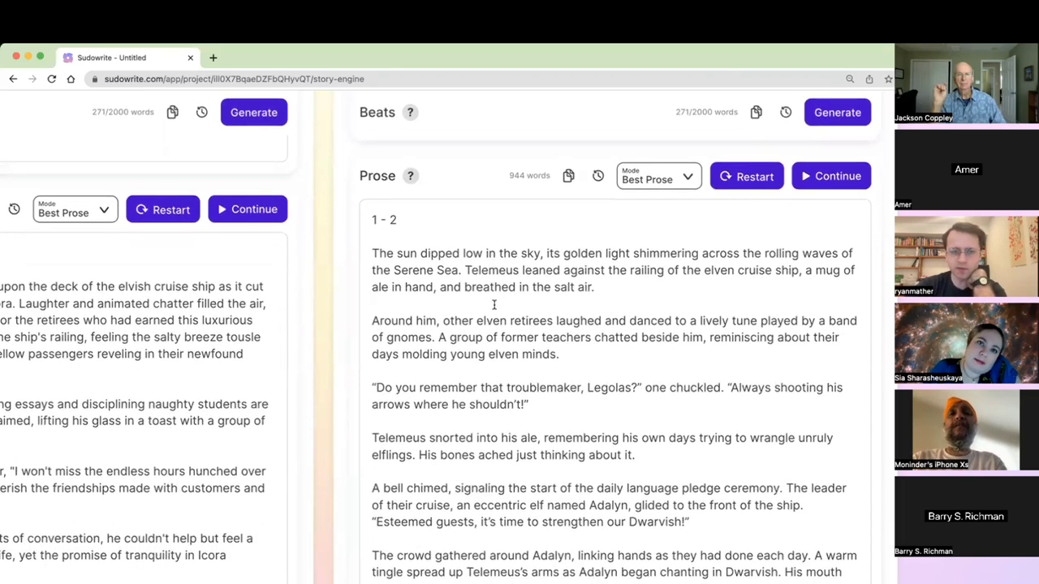
scroll(493, 303, "left", 5)
left_click_drag(681, 270, 585, 245)
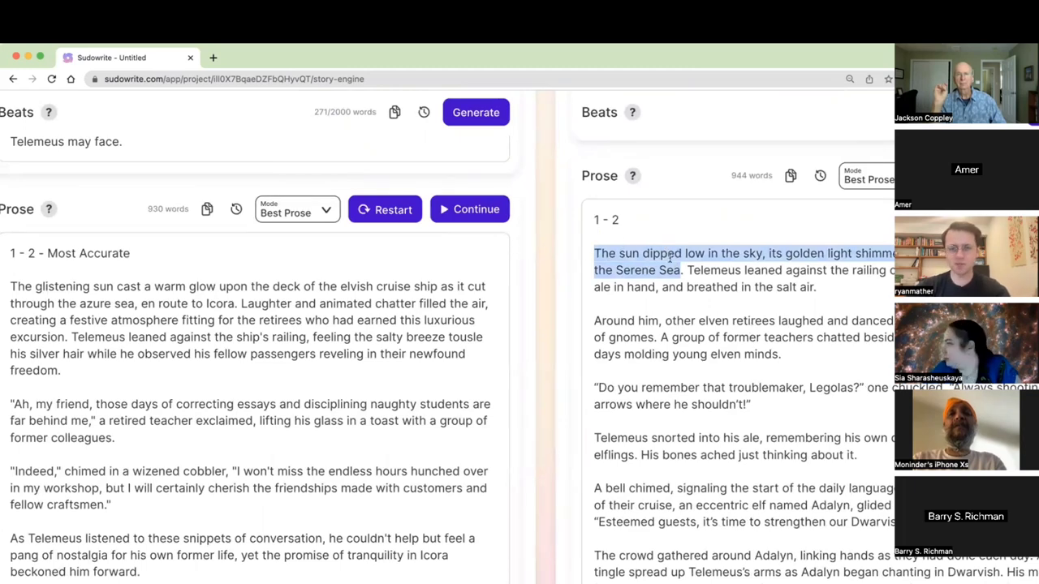
scroll(649, 253, "left", 1)
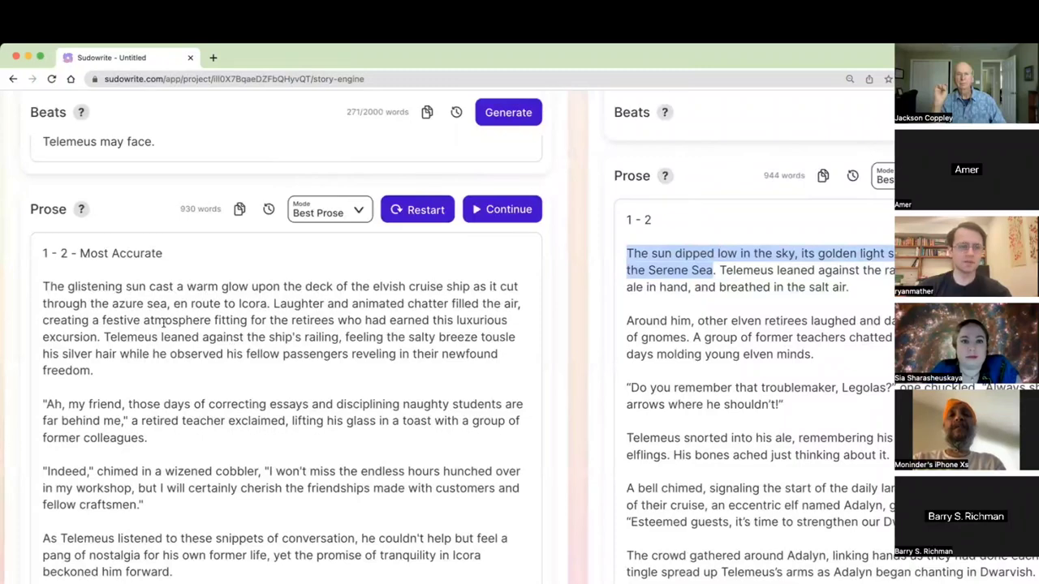
left_click_drag(167, 305, 145, 304)
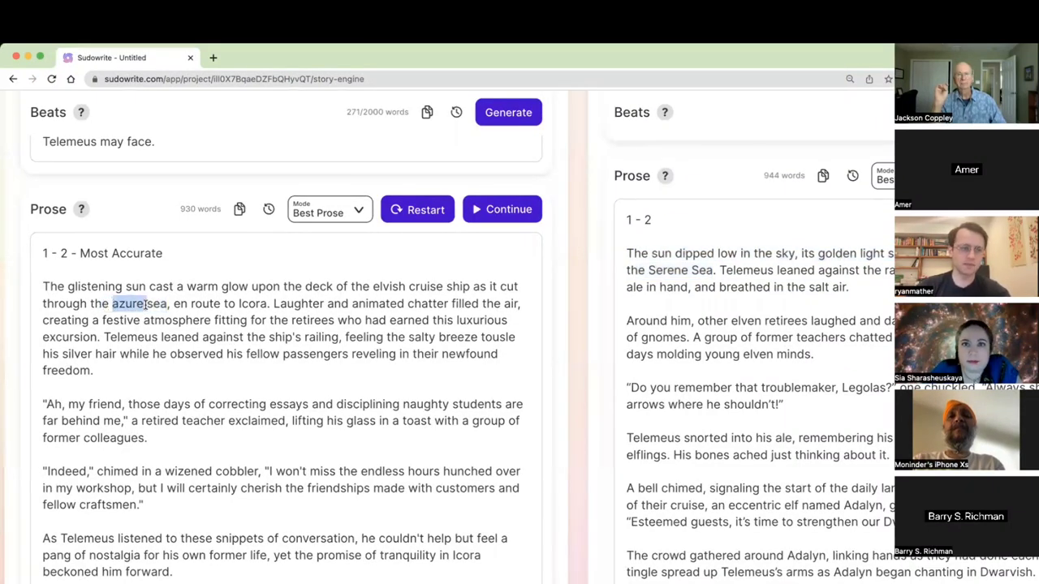
scroll(649, 279, "right", 5)
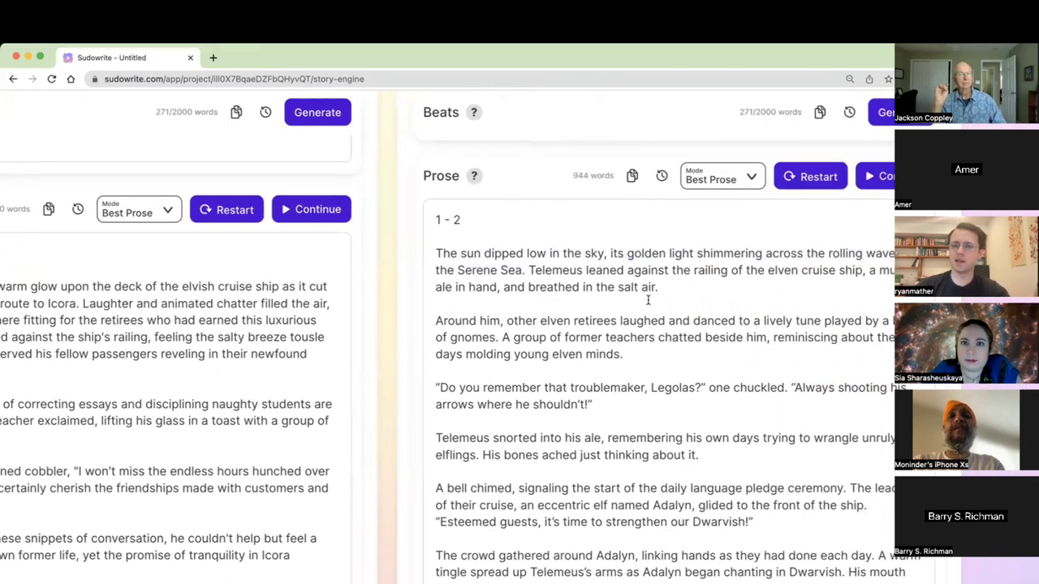
left_click_drag(627, 253, 665, 257)
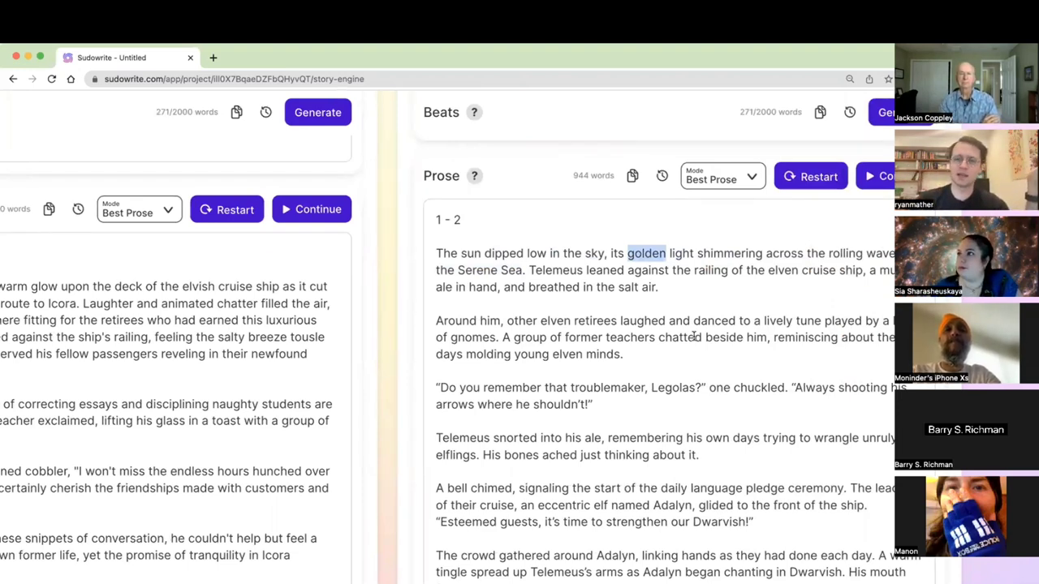
Read through the right prose draft, highlighting 'golden', 'Serene' and the Telemeus railing sentence.
left_click(676, 271)
left_click_drag(667, 255, 625, 253)
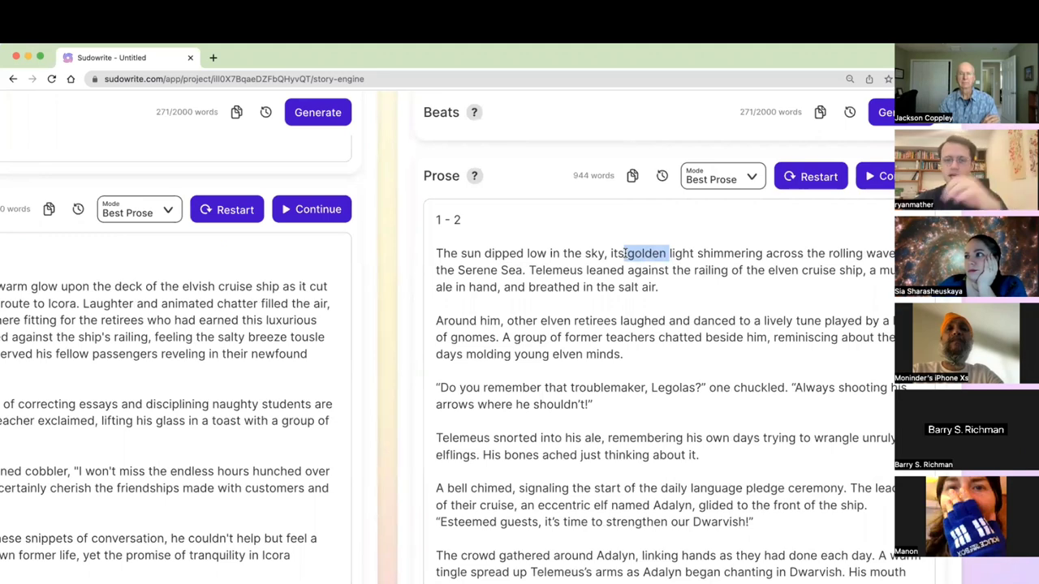
scroll(624, 254, "down", 1)
left_click(625, 238)
left_click_drag(521, 254, 482, 254)
double_click(533, 254)
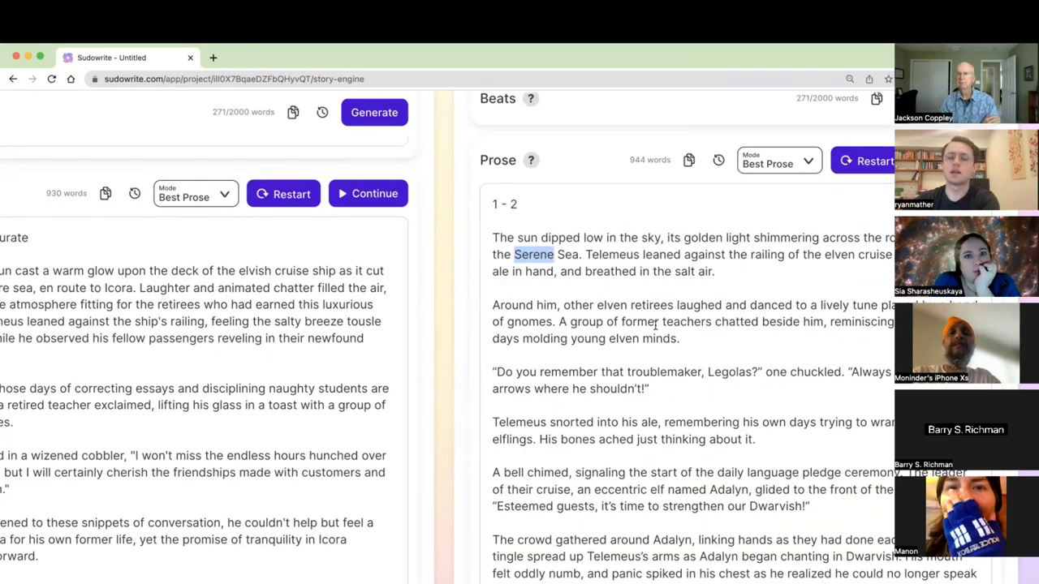
scroll(694, 361, "down", 2)
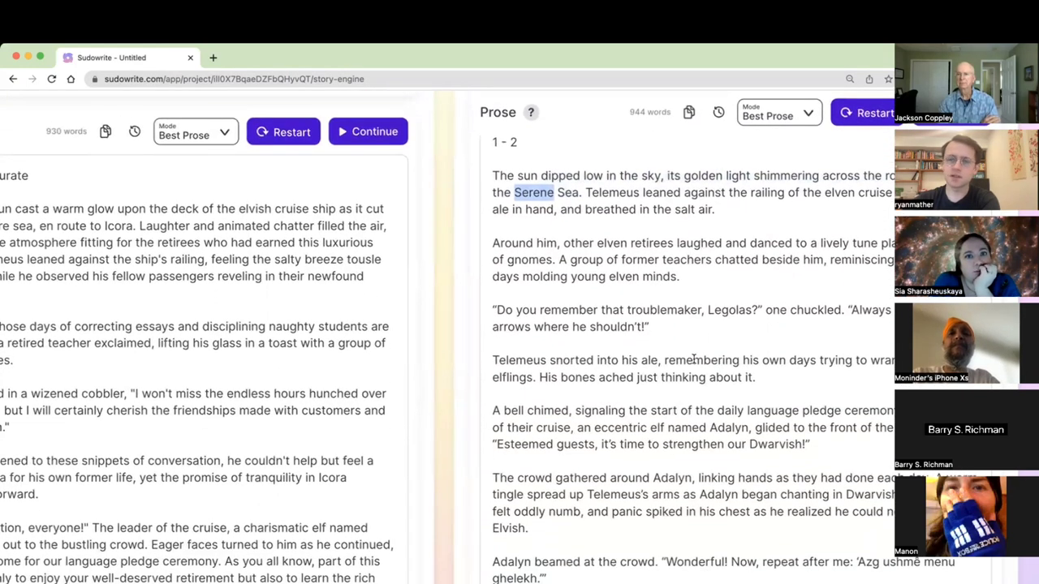
scroll(694, 359, "right", 3)
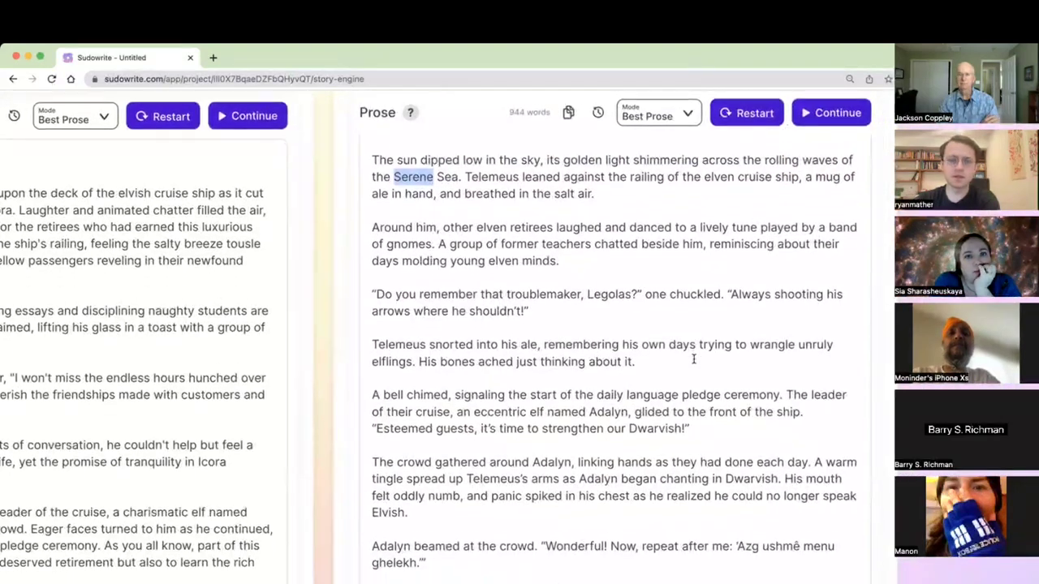
scroll(694, 360, "down", 1)
left_click_drag(463, 164, 588, 200)
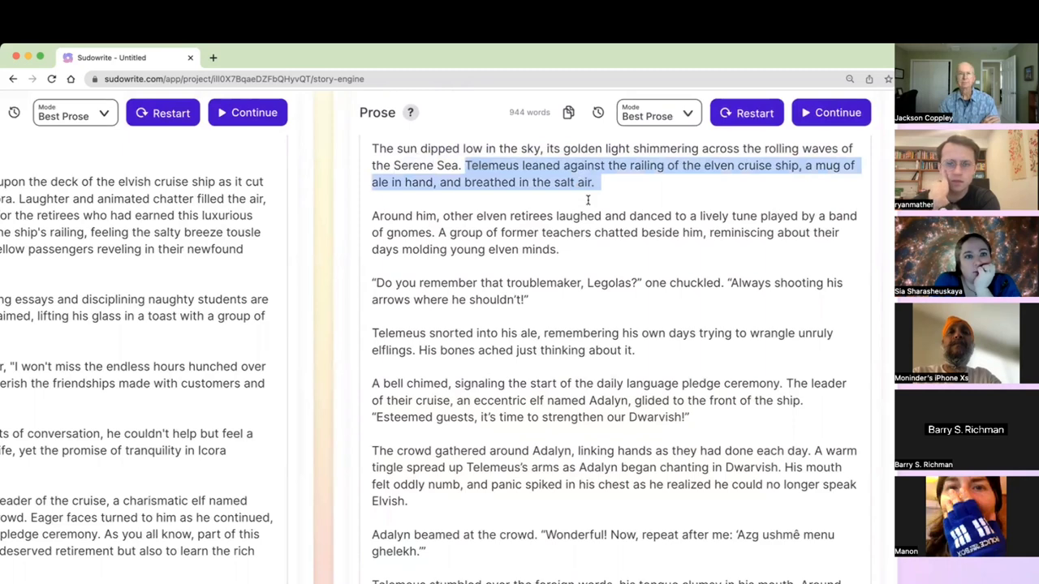
scroll(587, 199, "down", 2)
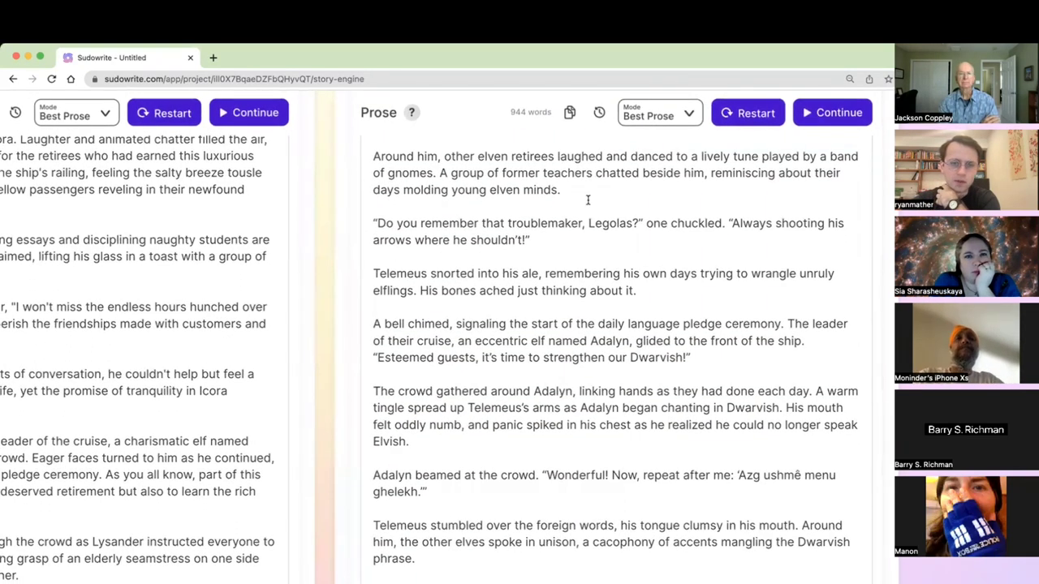
scroll(587, 200, "up", 1)
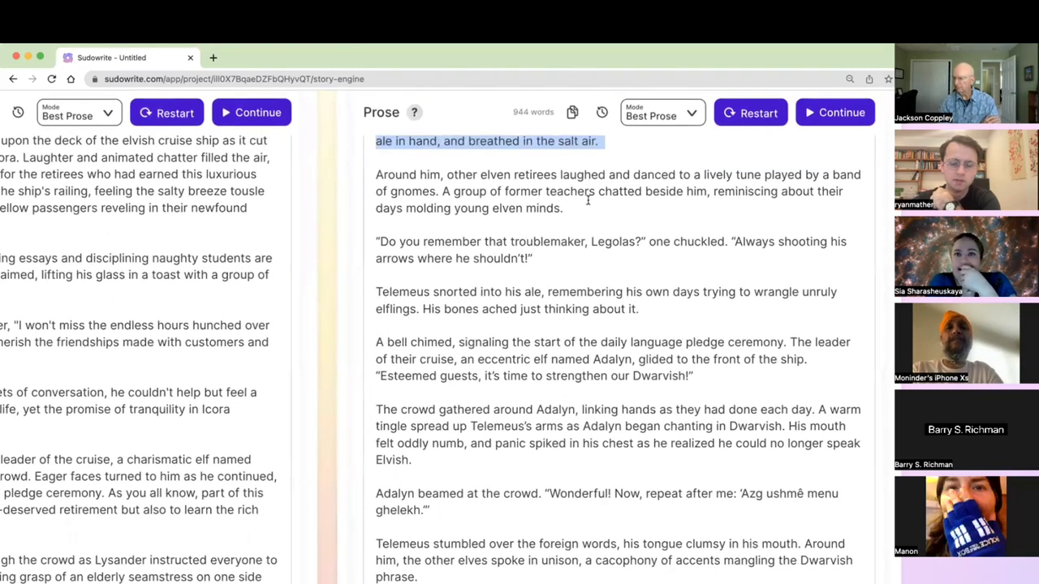
scroll(588, 200, "down", 2)
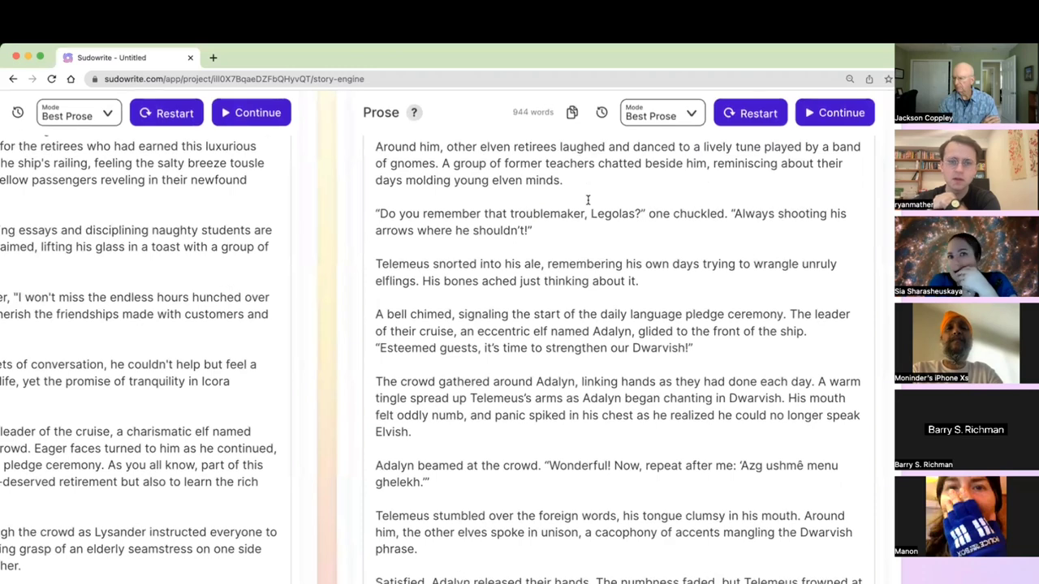
Replace the troublemaker's name 'Legolas' with 'Potar' in the dialogue paragraph.
triple_click(588, 214)
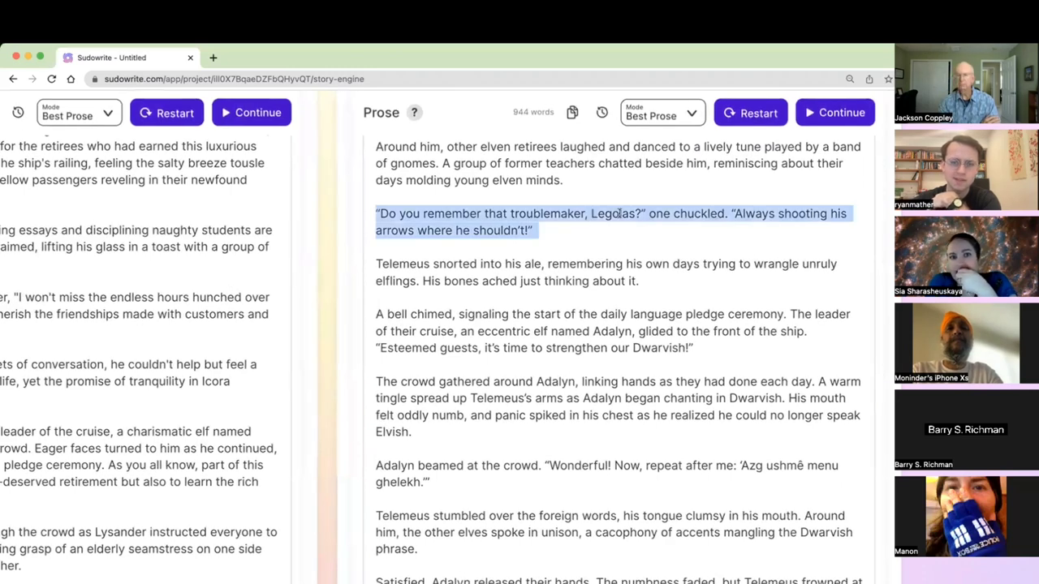
double_click(618, 213)
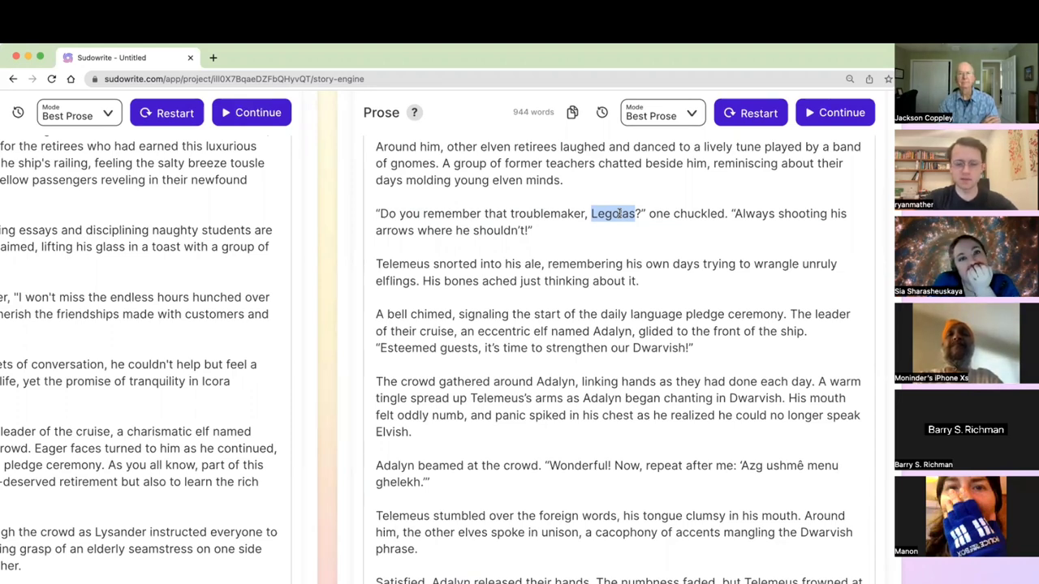
type("Potar")
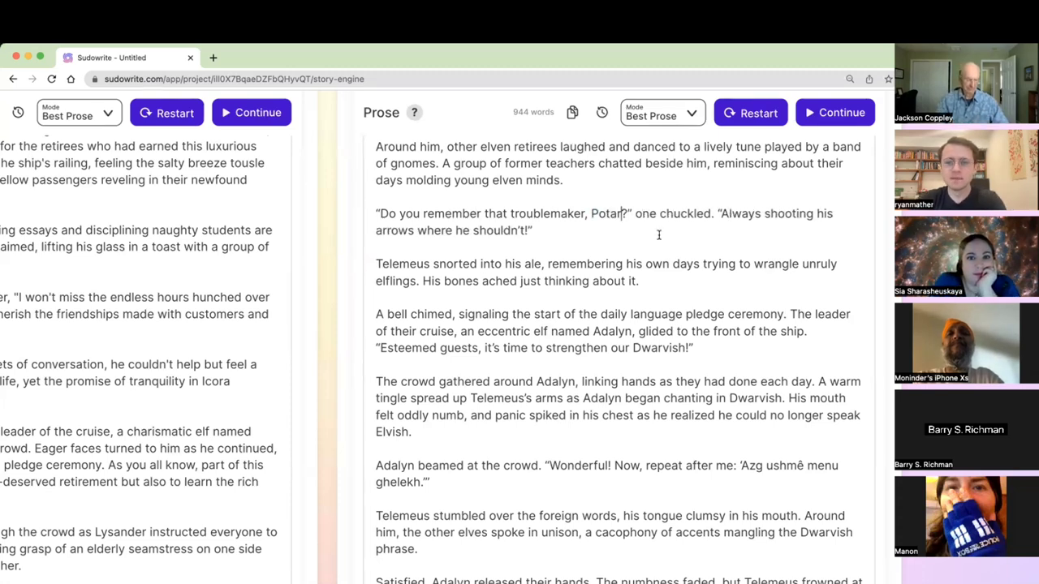
scroll(652, 233, "down", 2)
key("Down")
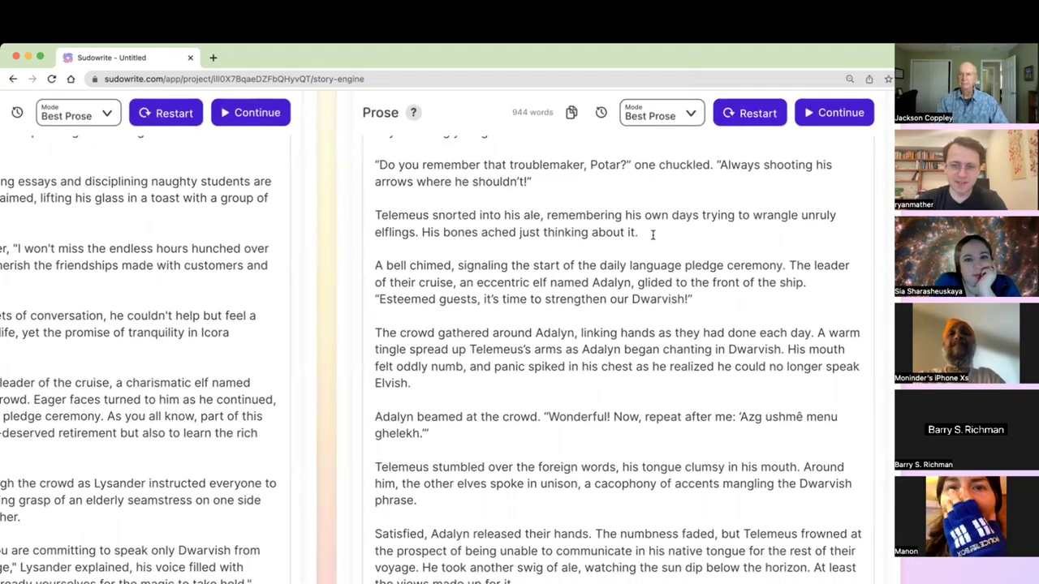
scroll(652, 233, "down", 2)
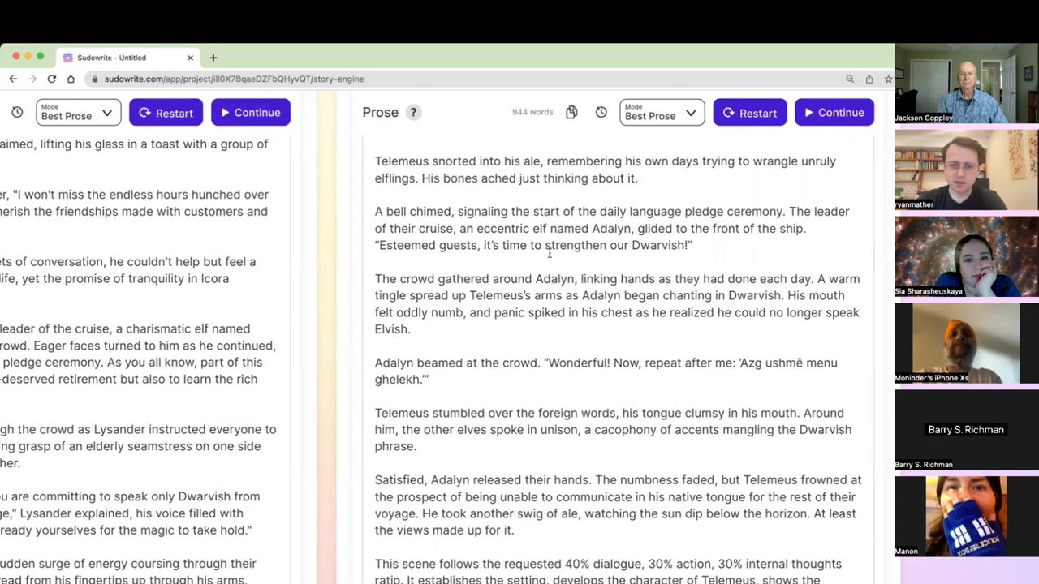
Look back at the Icora setting and Telemeus character description paragraphs in the earlier cards.
scroll(549, 254, "down", 1)
scroll(549, 254, "left", 1)
scroll(549, 254, "left", 5)
scroll(549, 254, "up", 3)
scroll(549, 254, "up", 4)
scroll(550, 254, "left", 7)
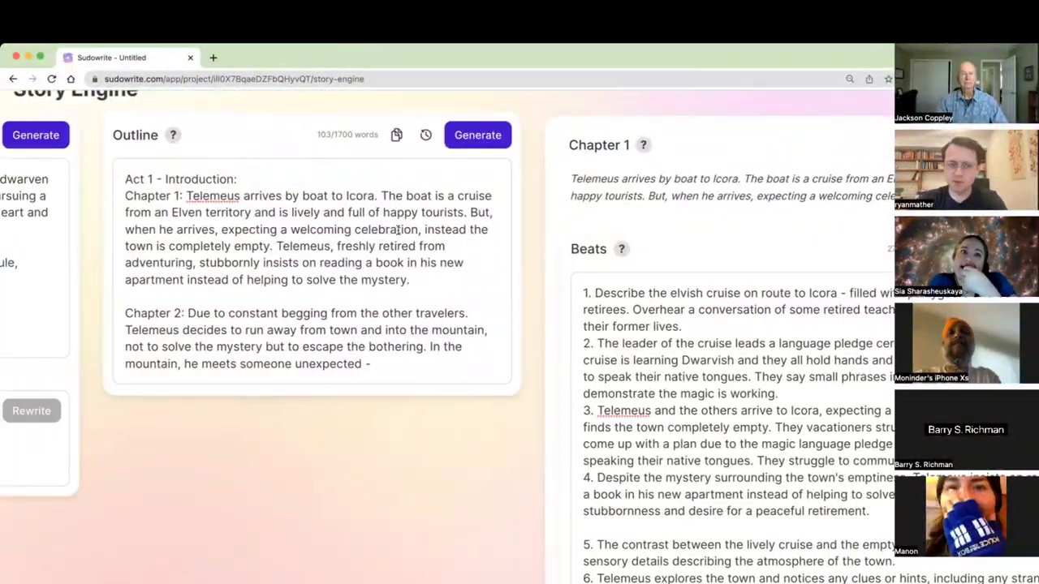
scroll(543, 257, "left", 10)
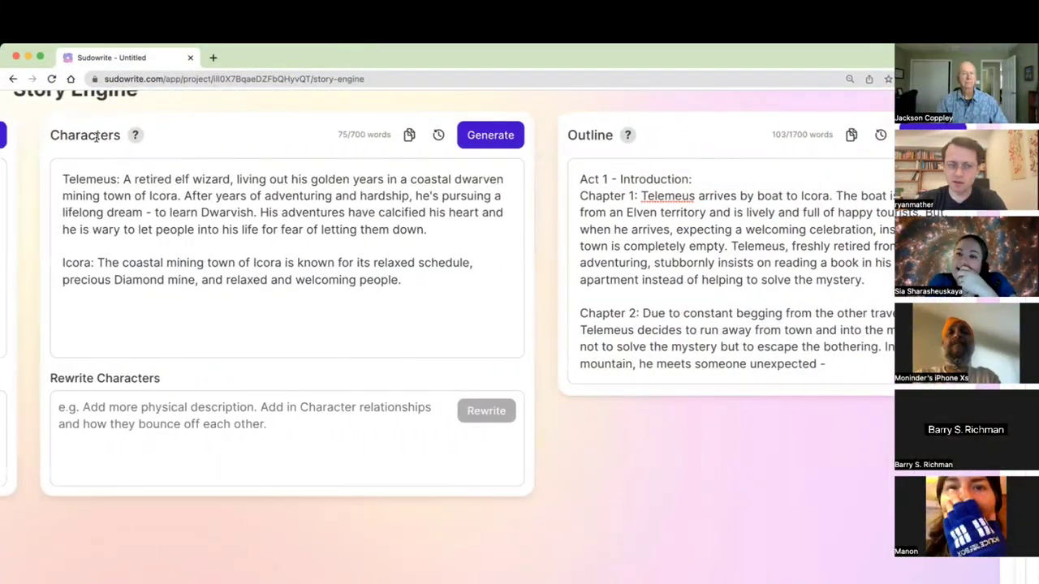
triple_click(163, 265)
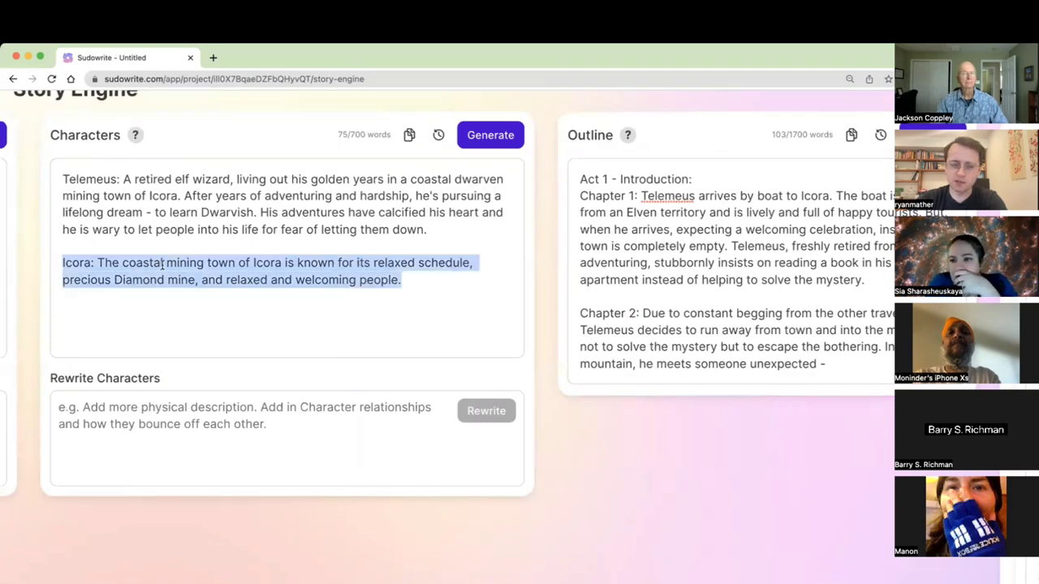
left_click(163, 265)
triple_click(155, 218)
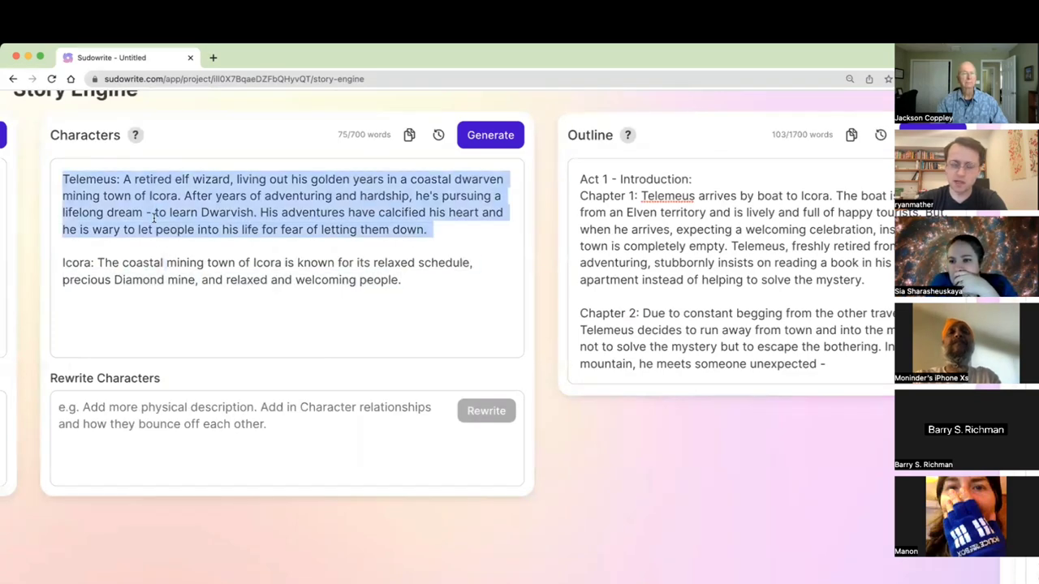
left_click(154, 218)
Move past the Characters and Outline cards to the two Chapter 1 Prose panels.
scroll(154, 218, "right", 3)
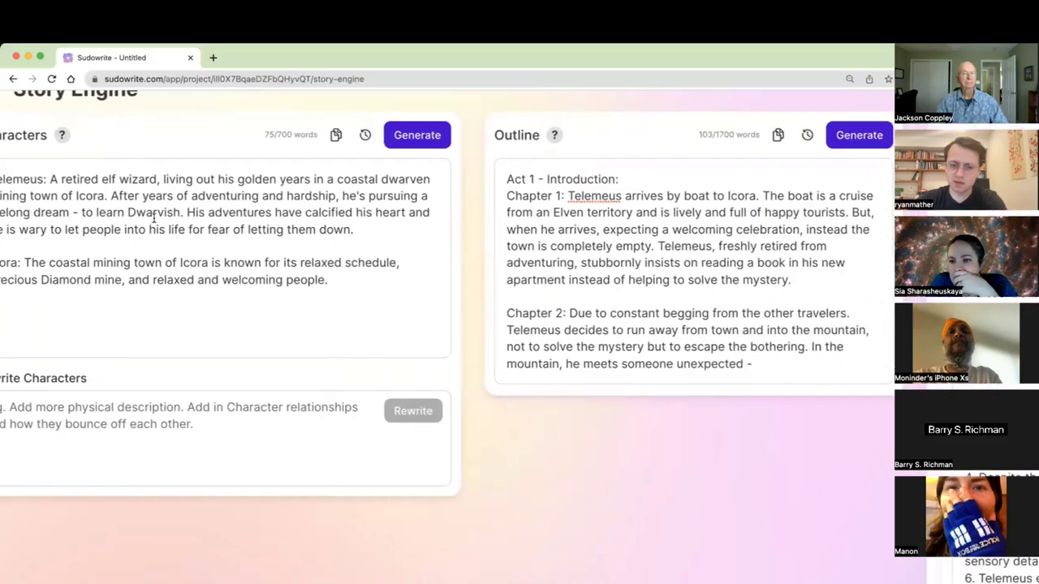
scroll(154, 218, "right", 13)
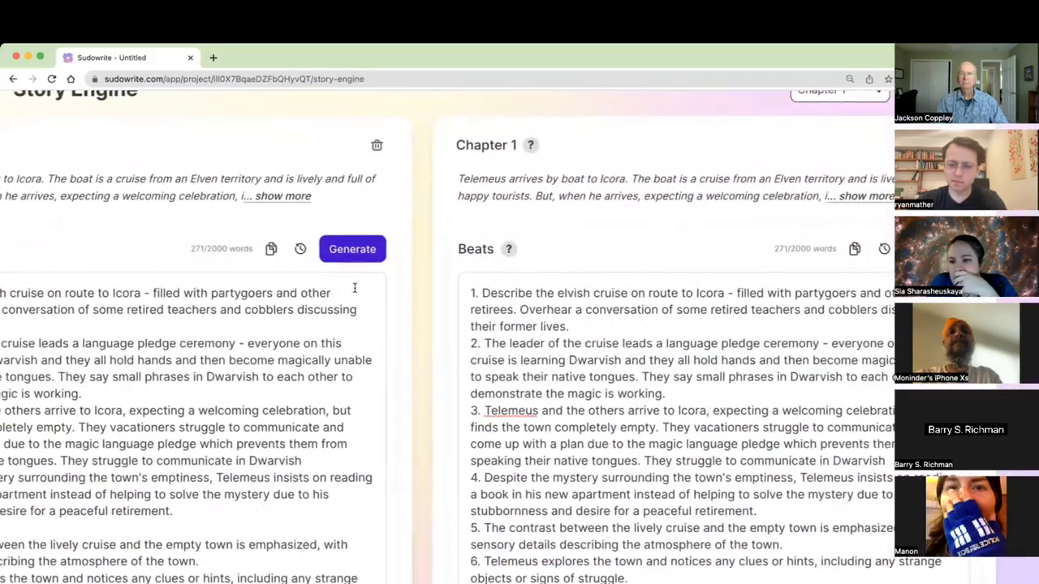
scroll(679, 397, "down", 5)
scroll(679, 397, "right", 2)
scroll(682, 398, "down", 10)
scroll(681, 398, "down", 4)
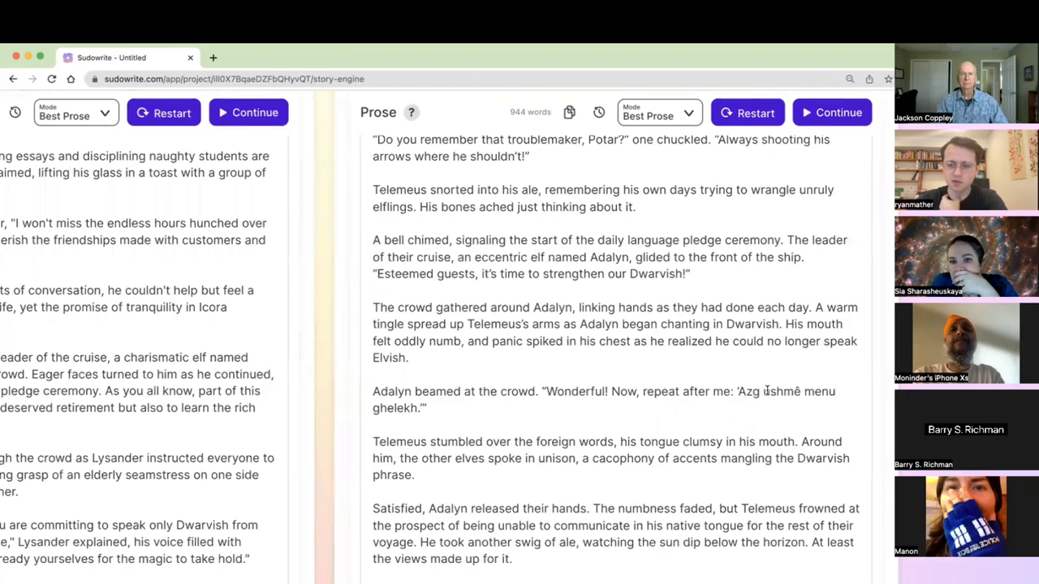
scroll(466, 418, "down", 4)
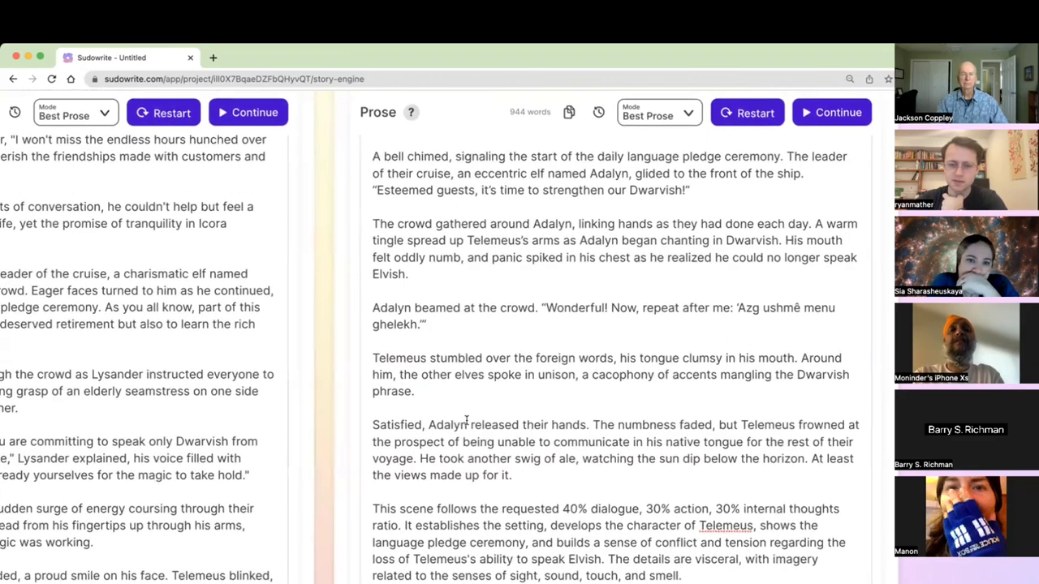
scroll(467, 419, "left", 5)
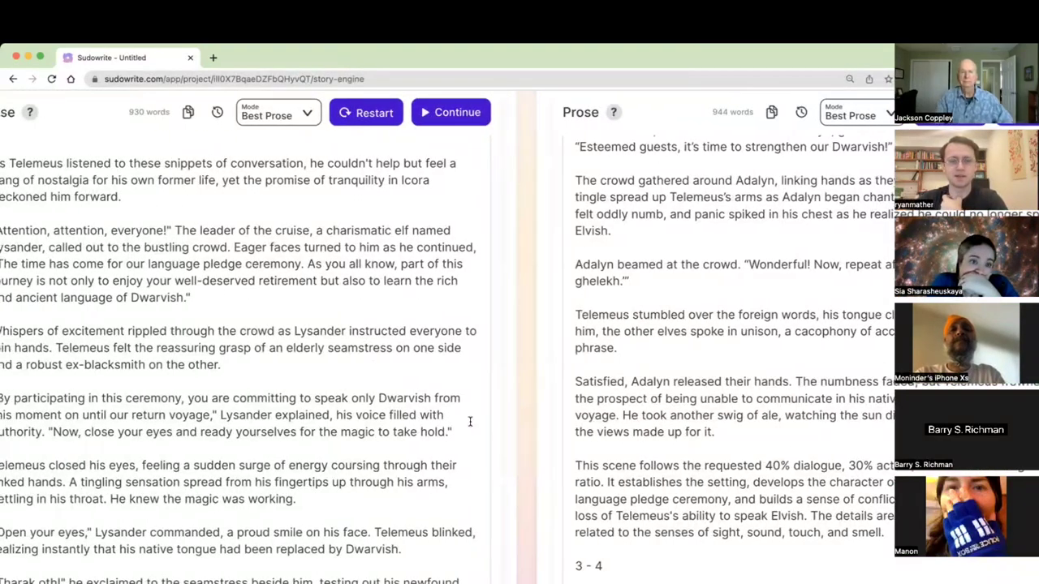
scroll(469, 421, "left", 1)
scroll(469, 422, "right", 5)
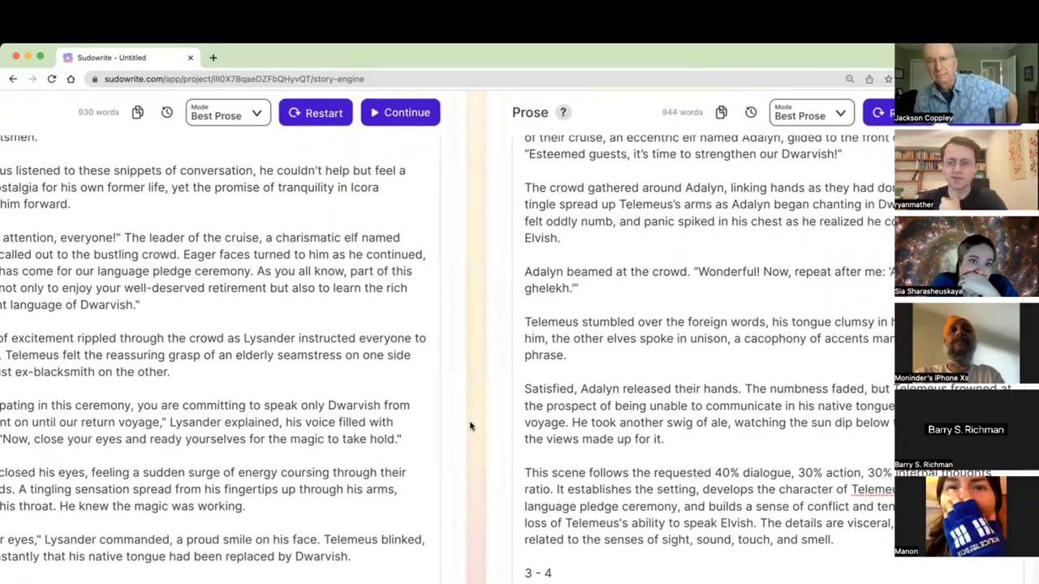
scroll(453, 286, "down", 1)
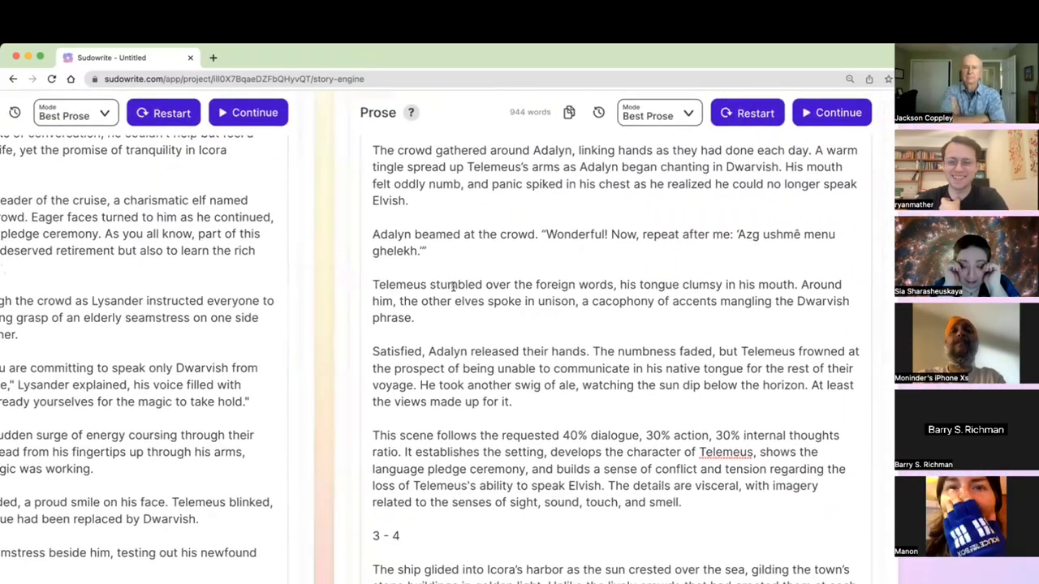
triple_click(453, 285)
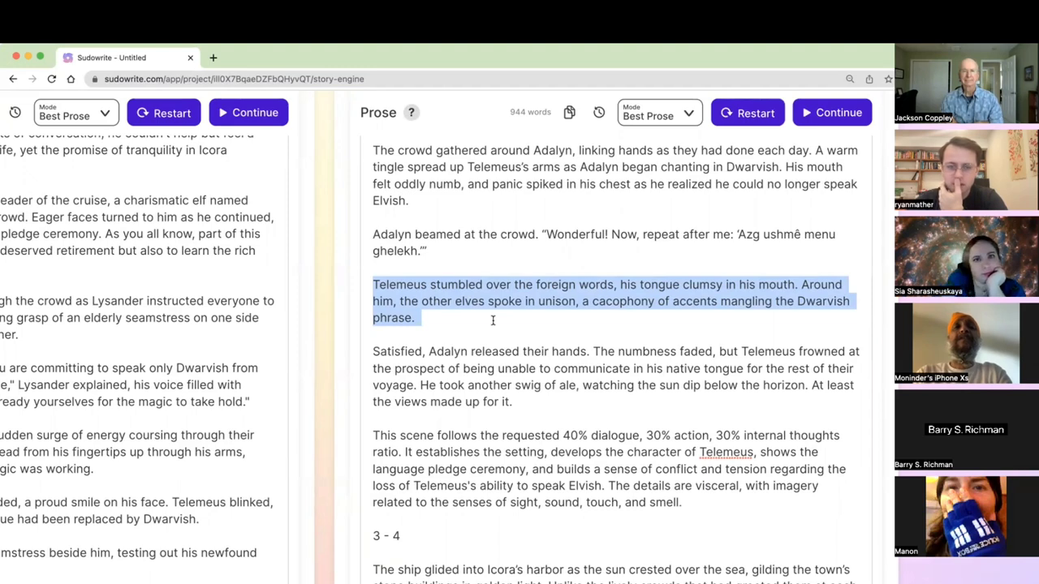
scroll(492, 320, "down", 1)
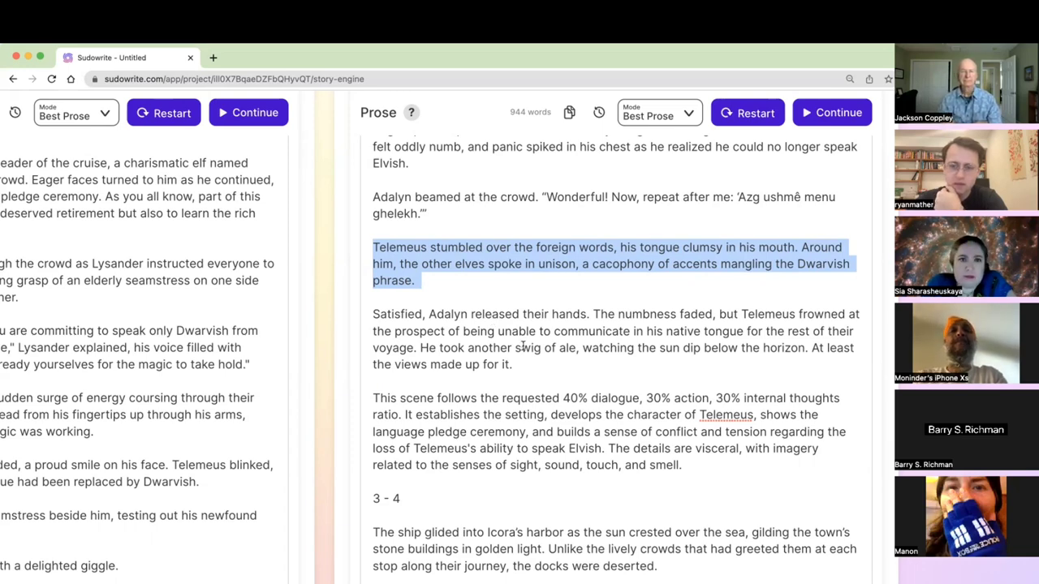
left_click(513, 376)
left_click_drag(513, 377, 691, 472)
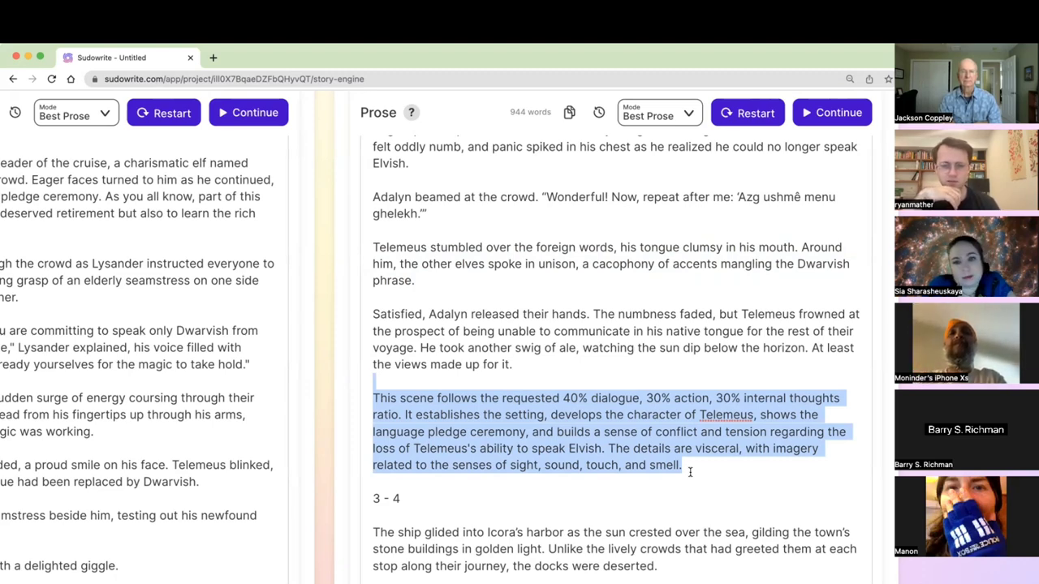
scroll(690, 472, "down", 1)
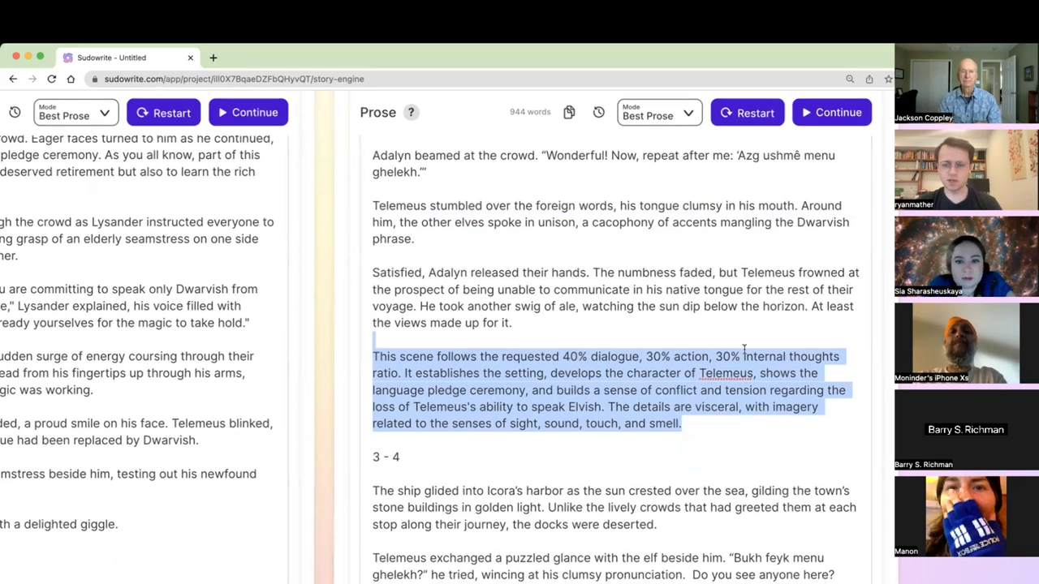
left_click(720, 356)
key("shift+Up")
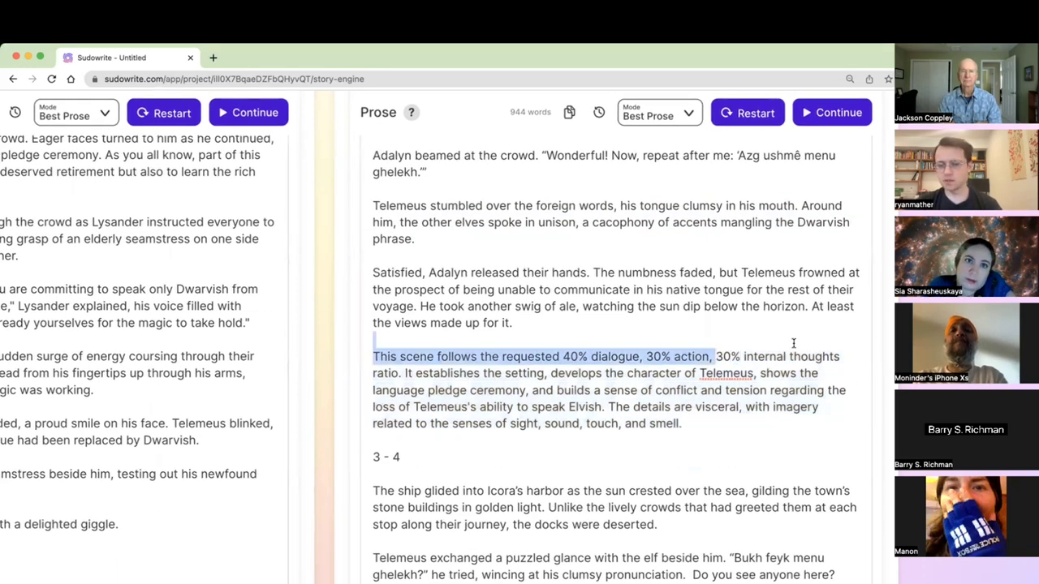
left_click(837, 355, "shift")
left_click(837, 354)
triple_click(839, 354)
left_click(839, 355)
left_click_drag(840, 355, 718, 357)
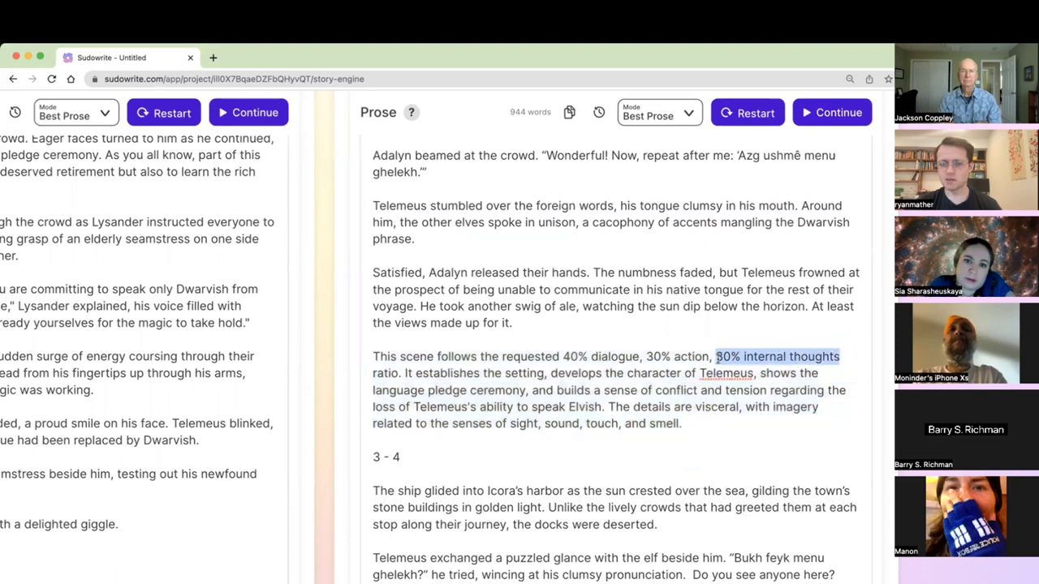
left_click_drag(742, 406, 398, 375)
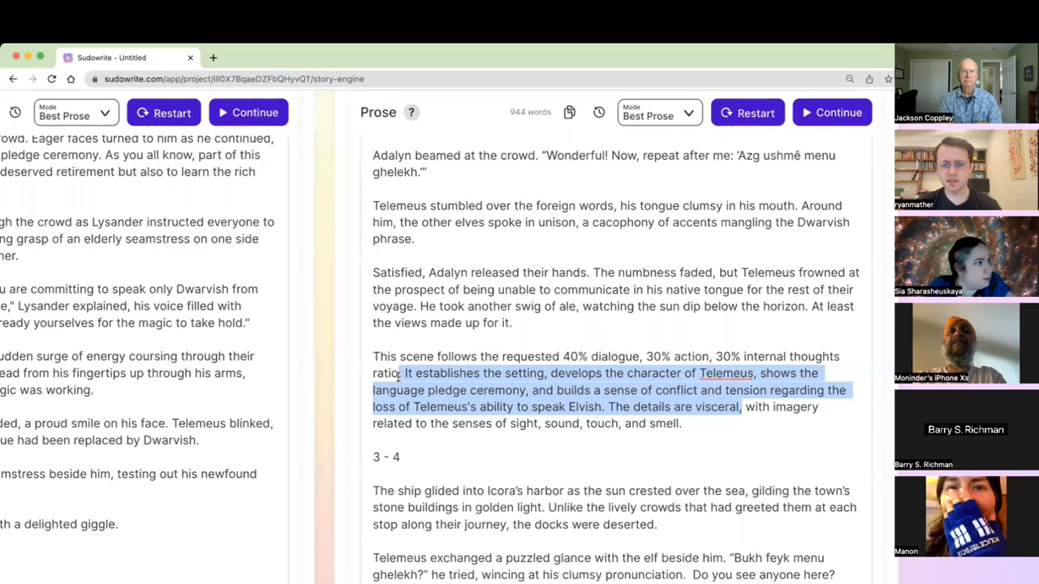
triple_click(397, 375)
Delete the 'This scene follows…' AI commentary paragraph from the second draft.
key("BackSpace")
key("BackSpace")
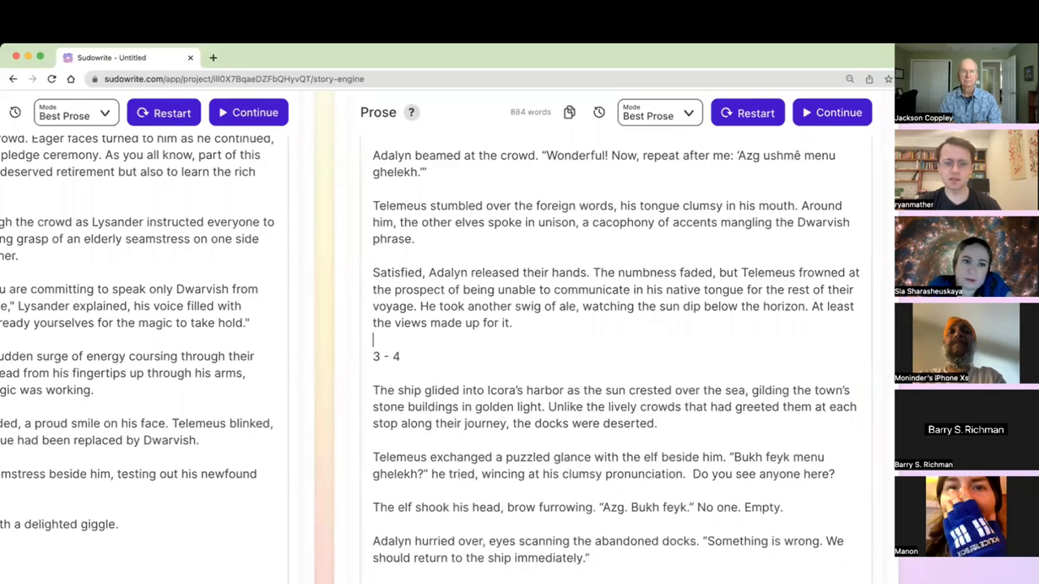
scroll(614, 365, "down", 5)
scroll(489, 436, "up", 8)
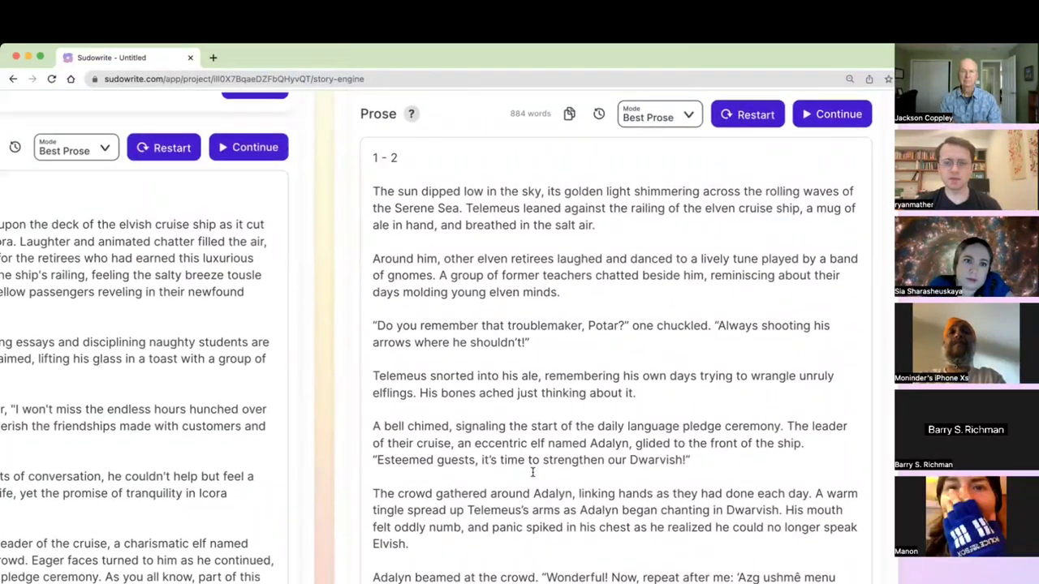
Label the second draft's heading '1 - 2 - Best Prose'.
left_click(624, 153)
type("- Most accurate")
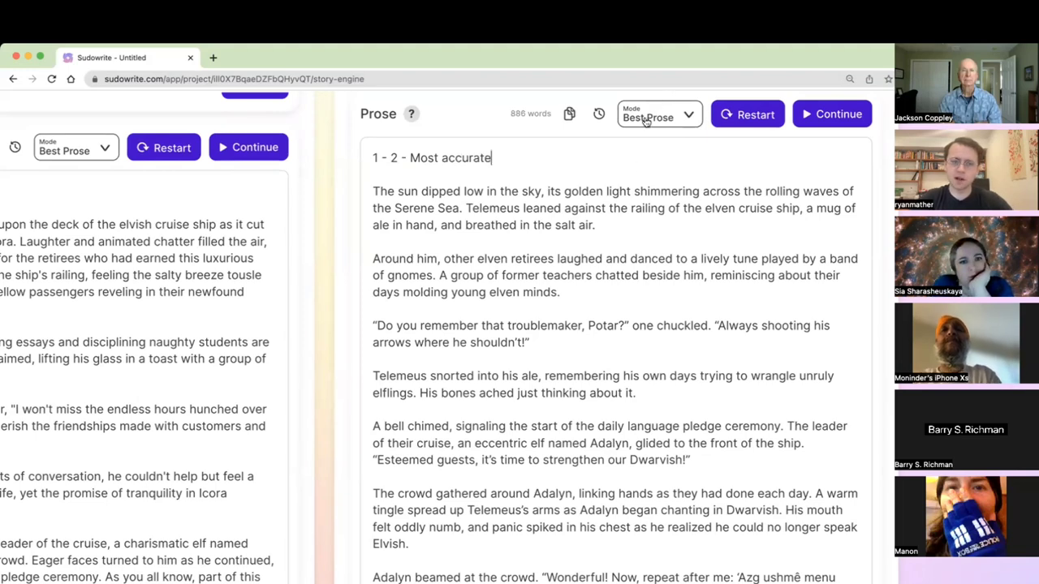
scroll(650, 130, "up", 1)
left_click_drag(418, 201, 492, 201)
type("Best Pro")
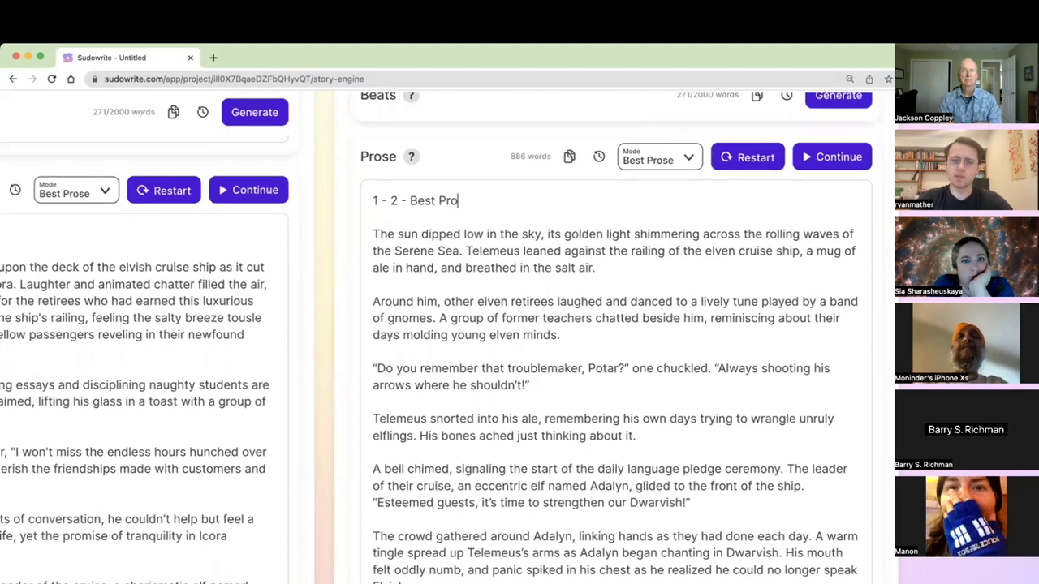
Compare with the left draft's '1 - 2 - Most Accurate' heading, then scroll through the right draft.
scroll(519, 325, "left", 6)
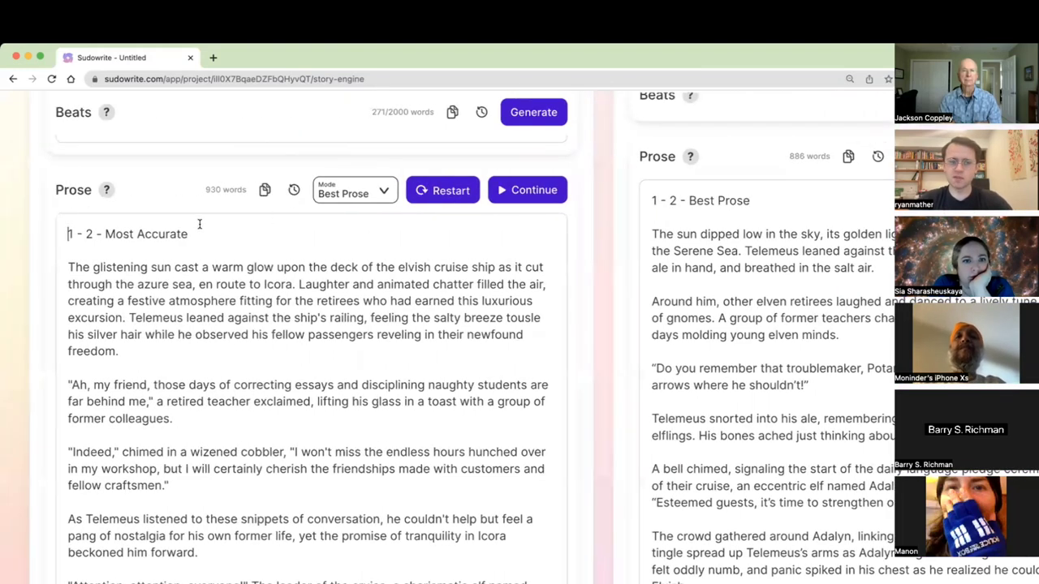
triple_click(199, 224)
scroll(246, 300, "right", 5)
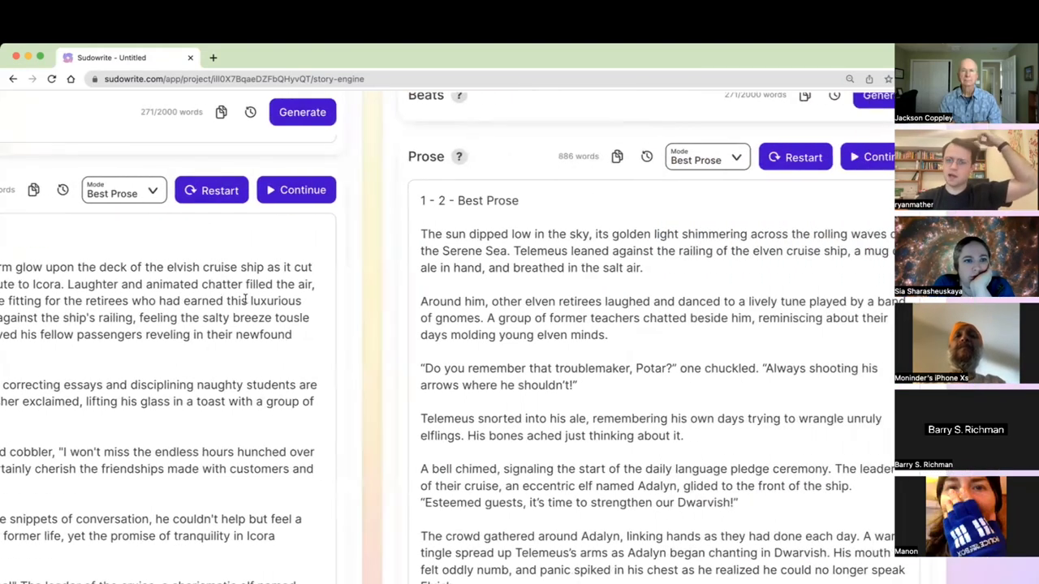
scroll(506, 433, "down", 5)
scroll(508, 439, "down", 2)
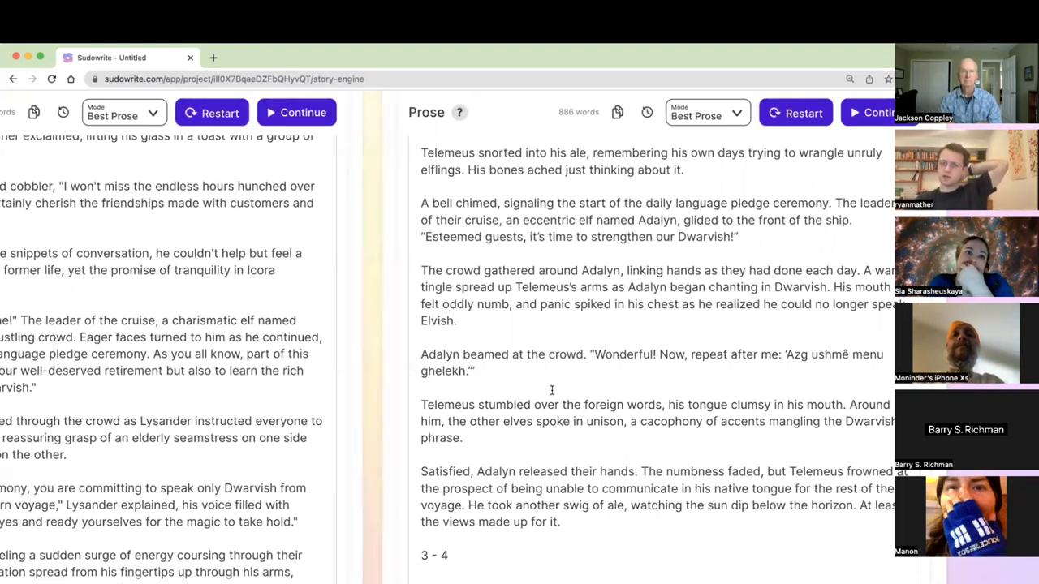
scroll(551, 391, "down", 6)
scroll(551, 390, "down", 4)
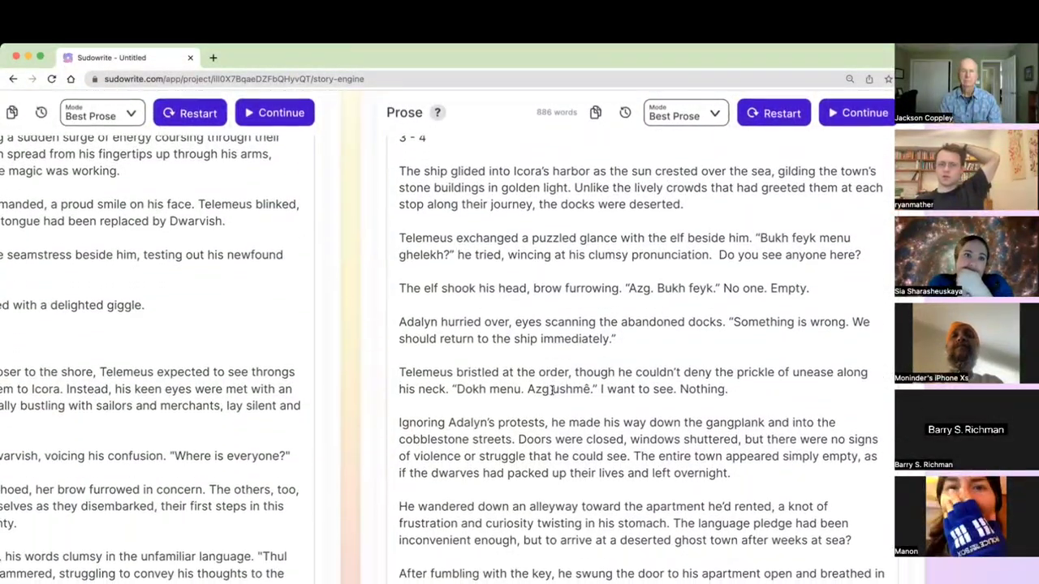
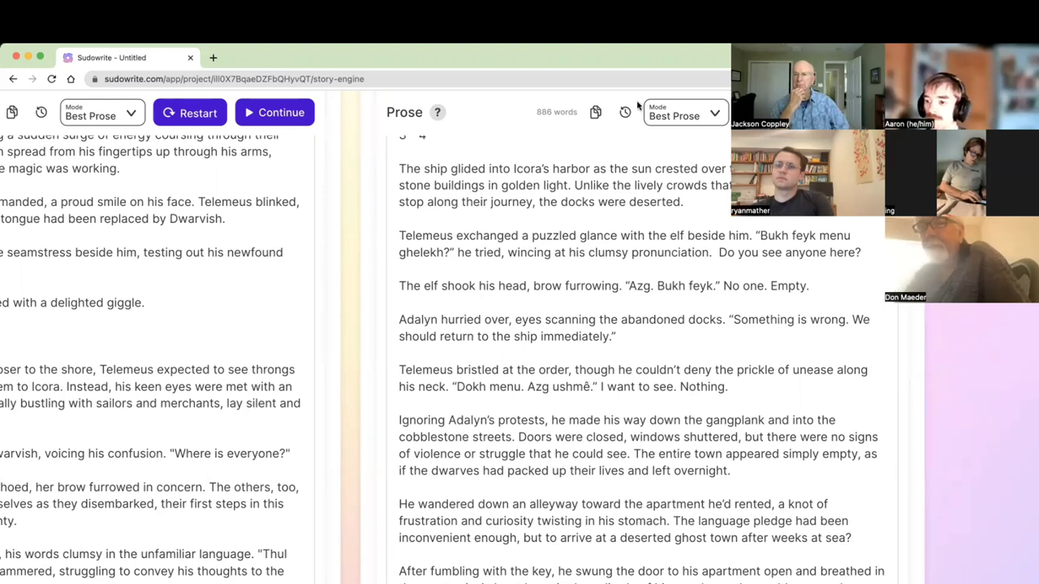
Browse the Story Engine columns, opening the chapter list and dismissing it without choosing a chapter.
scroll(609, 457, "up", 1)
scroll(609, 456, "up", 5)
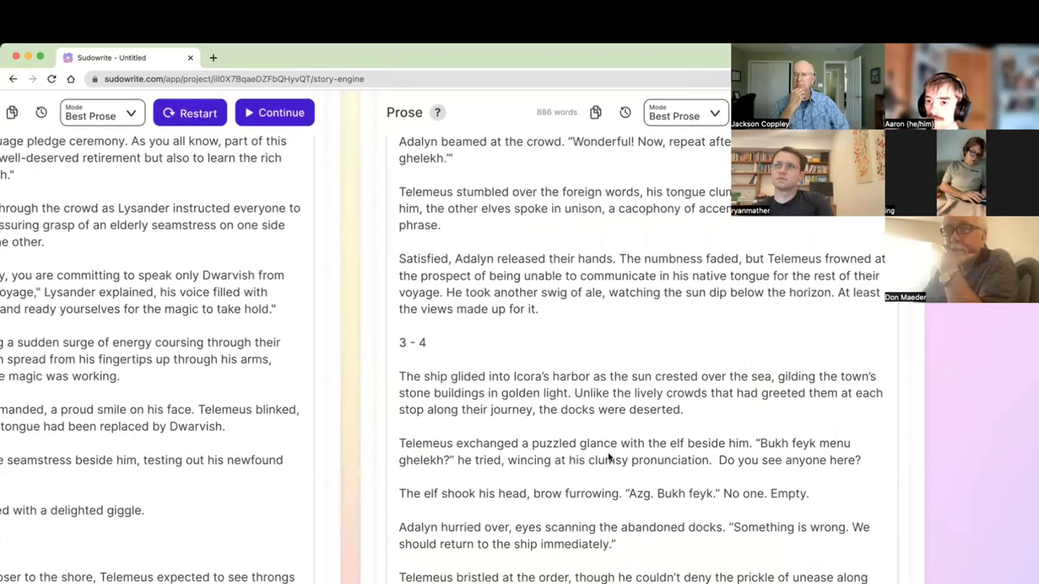
scroll(609, 456, "up", 10)
scroll(609, 457, "up", 12)
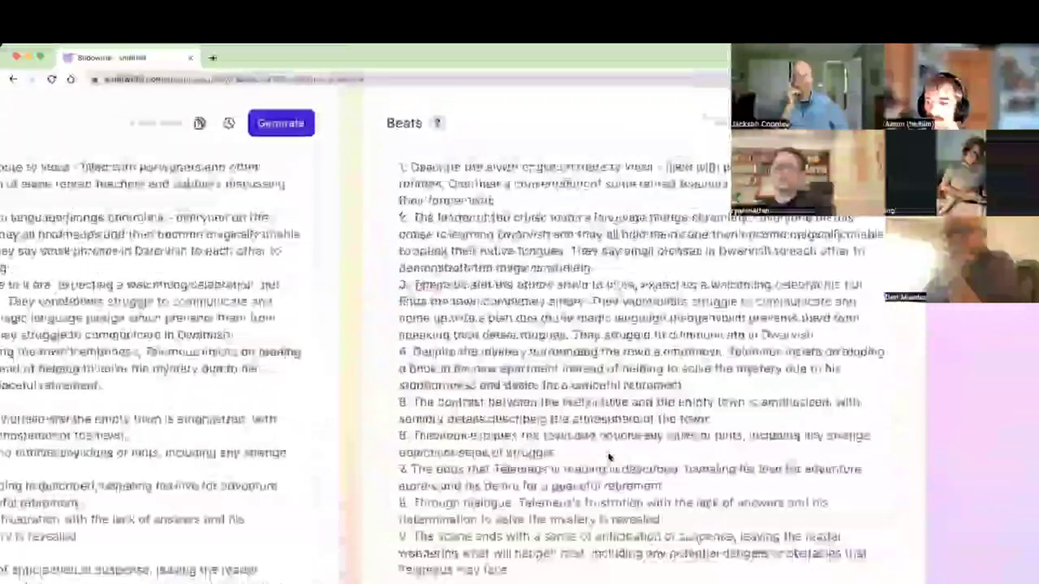
scroll(609, 457, "left", 10)
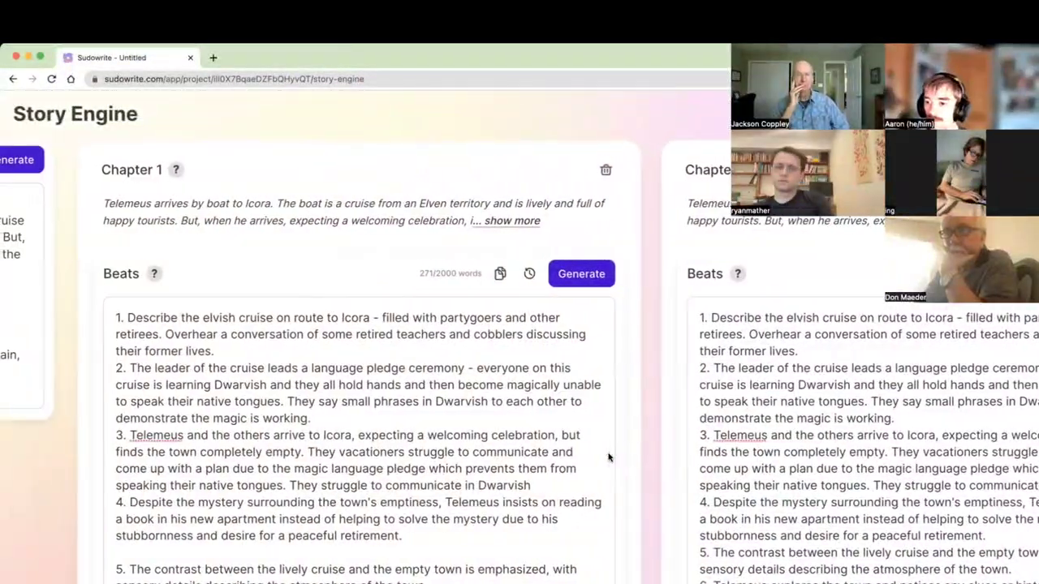
scroll(609, 457, "right", 10)
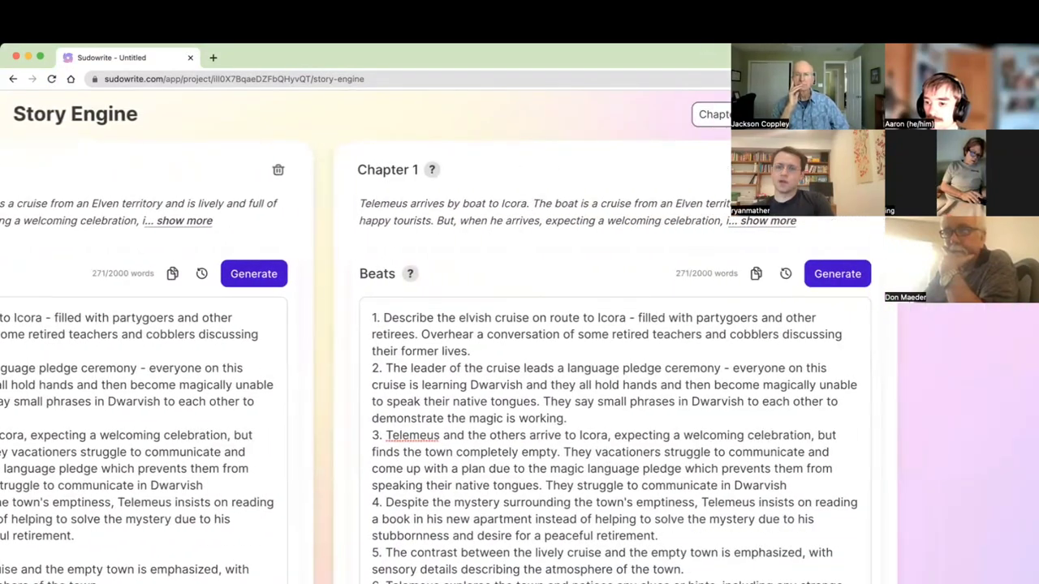
left_click(712, 114)
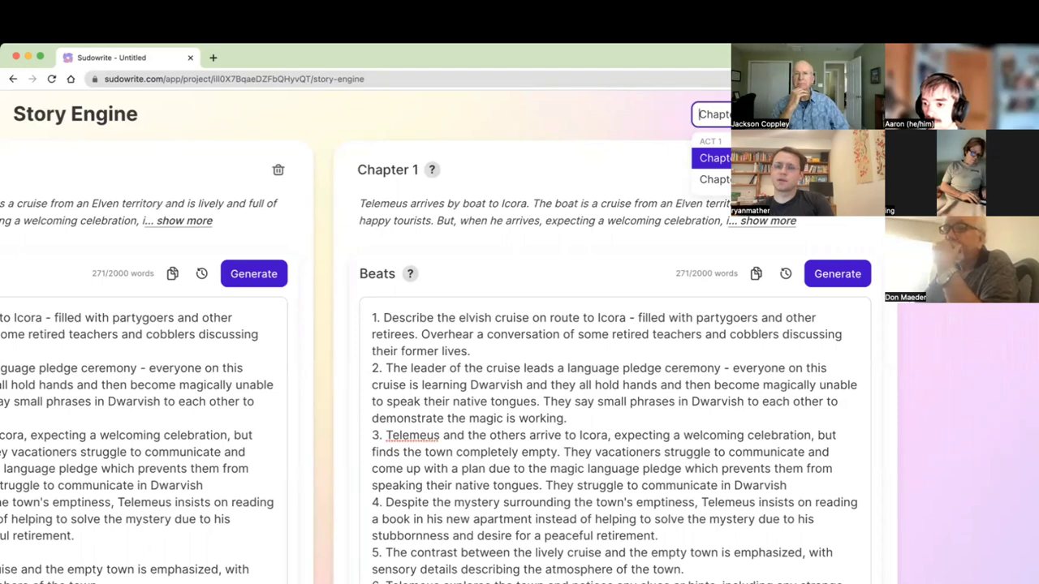
key("Return")
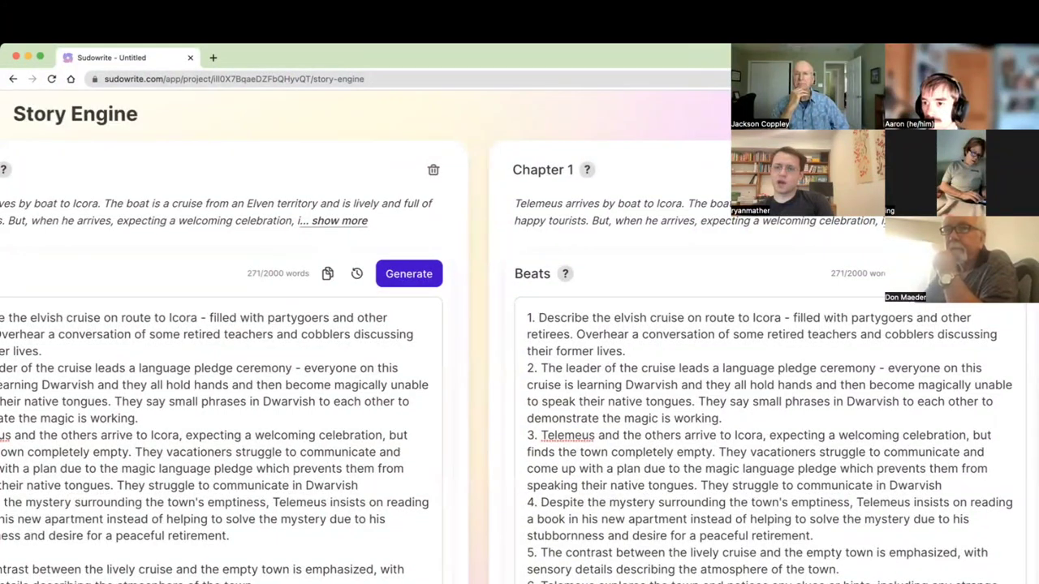
scroll(519, 345, "right", 5)
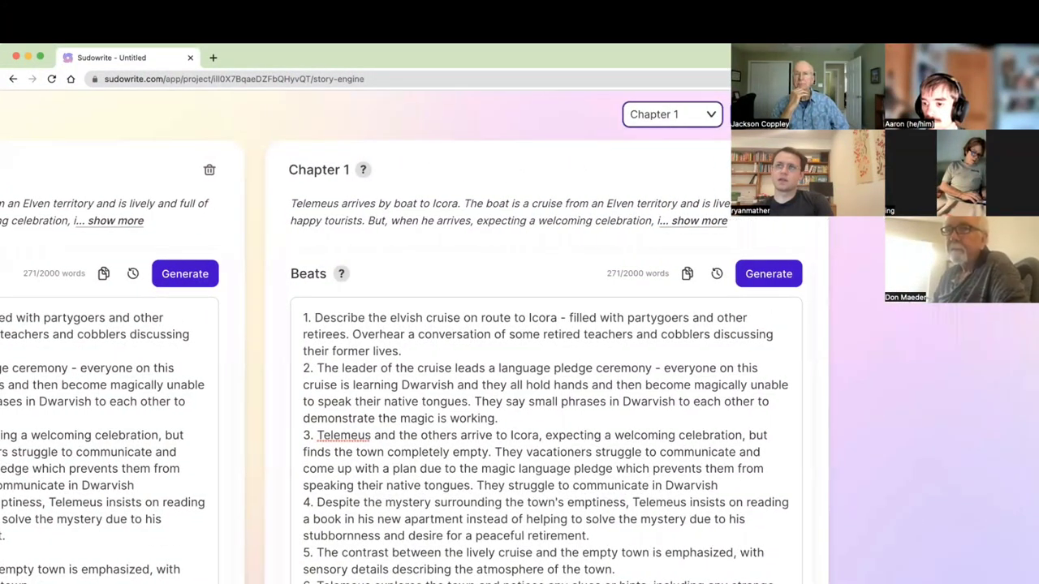
scroll(520, 365, "right", 5)
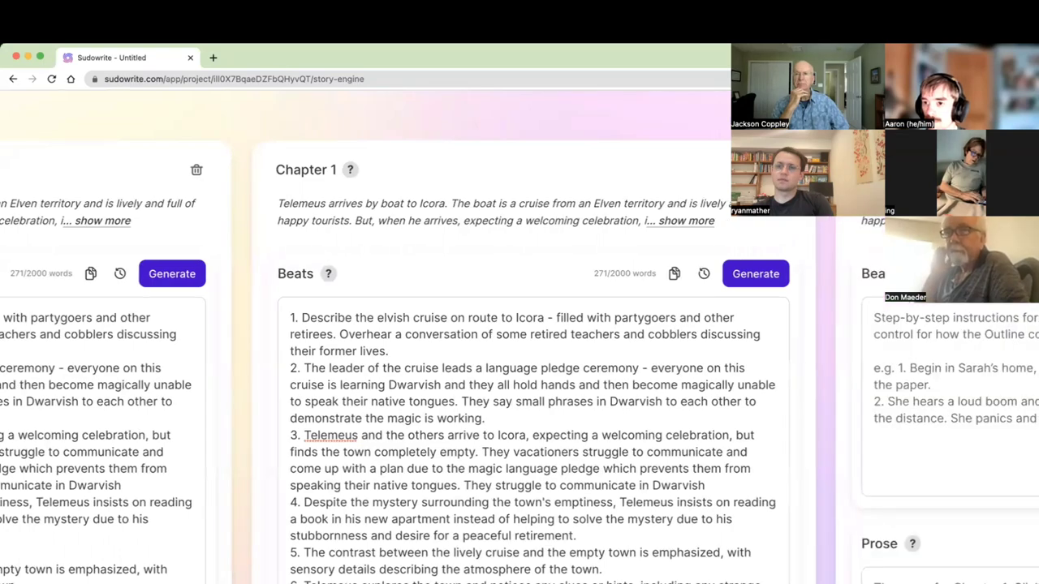
scroll(520, 365, "right", 5)
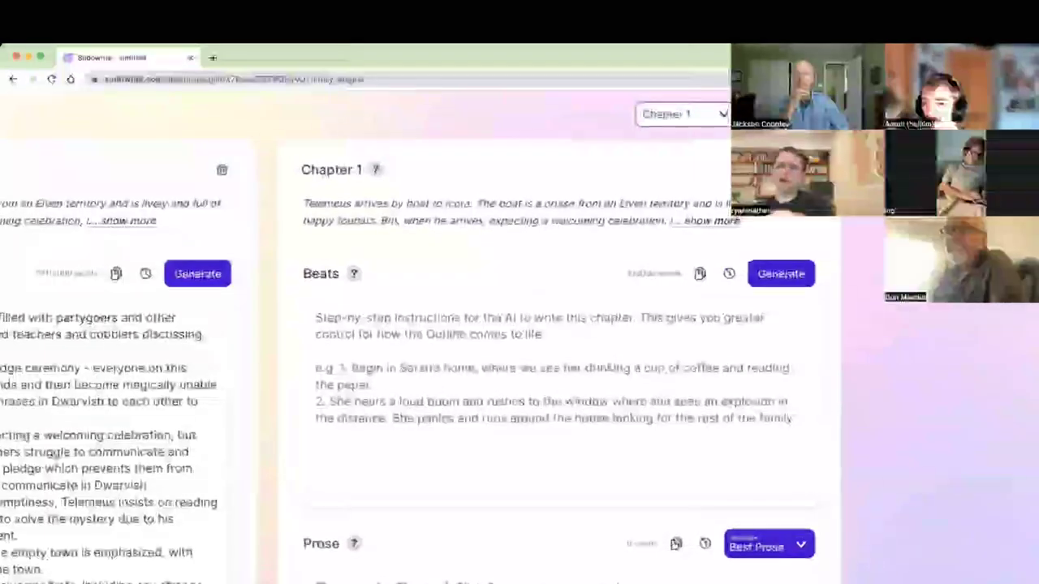
scroll(441, 203, "left", 3)
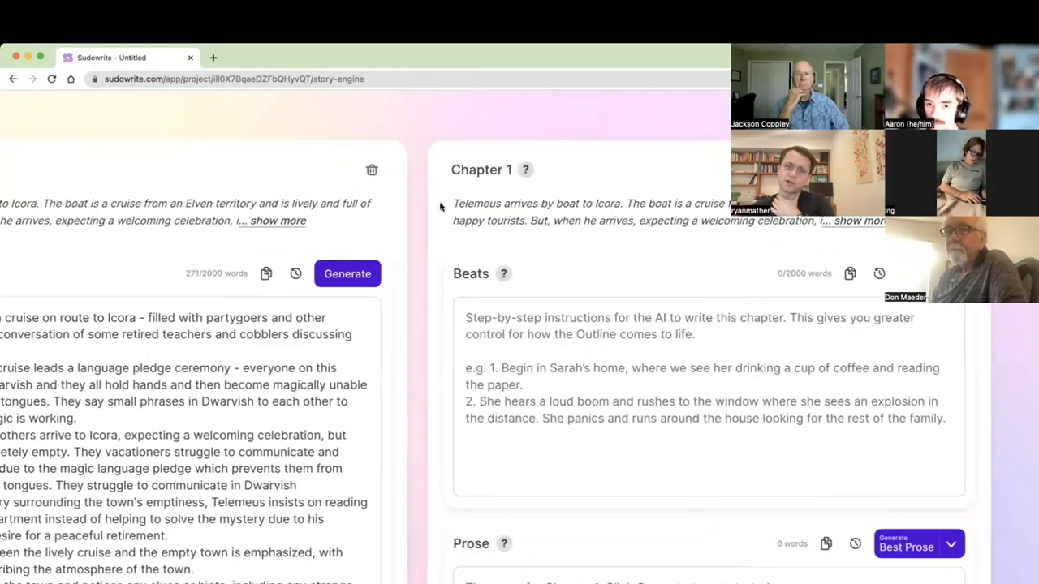
scroll(335, 231, "left", 5)
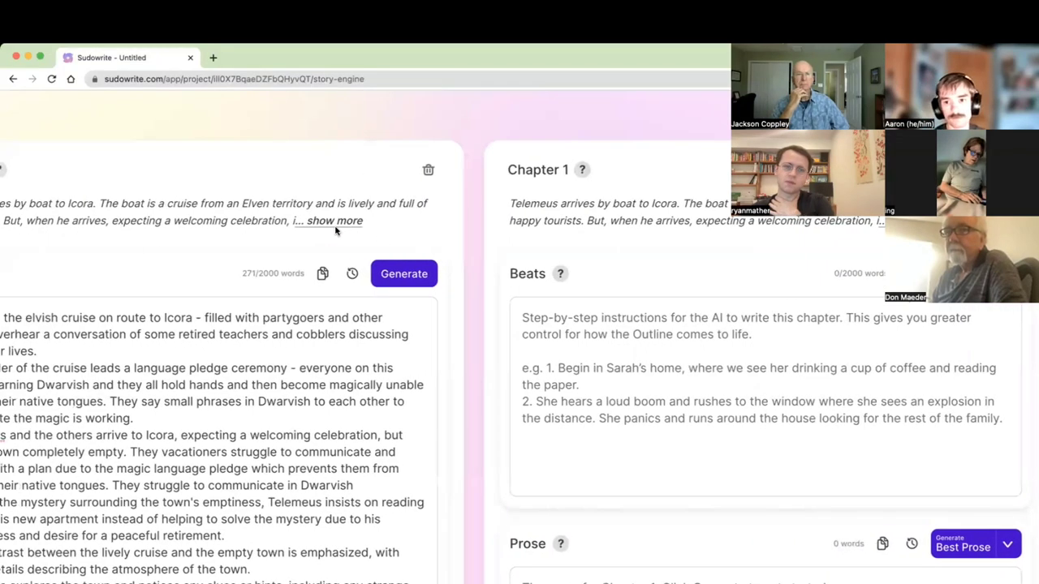
Reload the Story Engine and review the Chapter 1 beats and 930-word Most Accurate prose.
key("super+r")
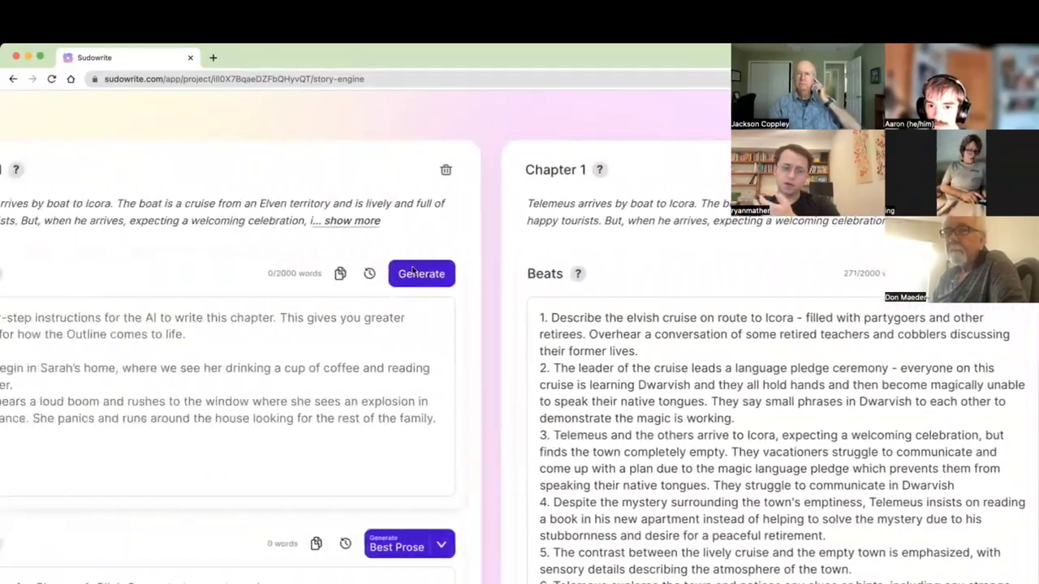
scroll(577, 327, "down", 5)
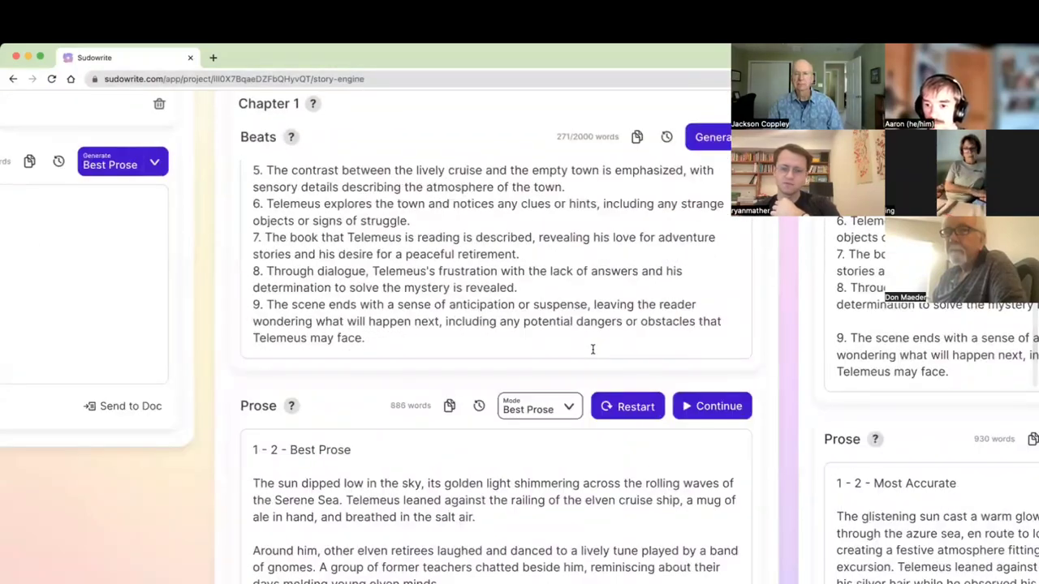
scroll(592, 349, "up", 3)
scroll(593, 349, "down", 3)
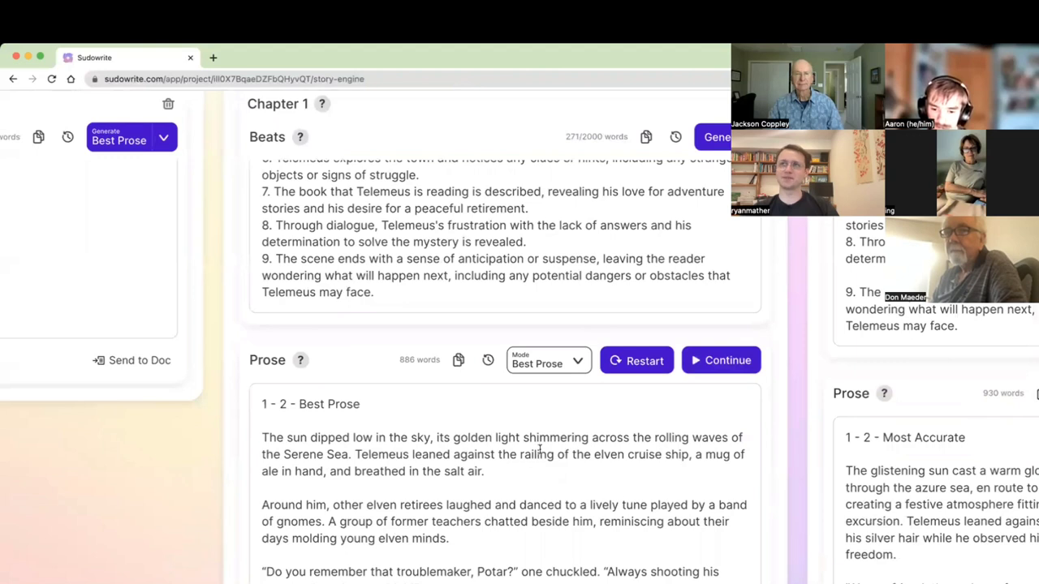
left_click(295, 404)
scroll(491, 434, "up", 5)
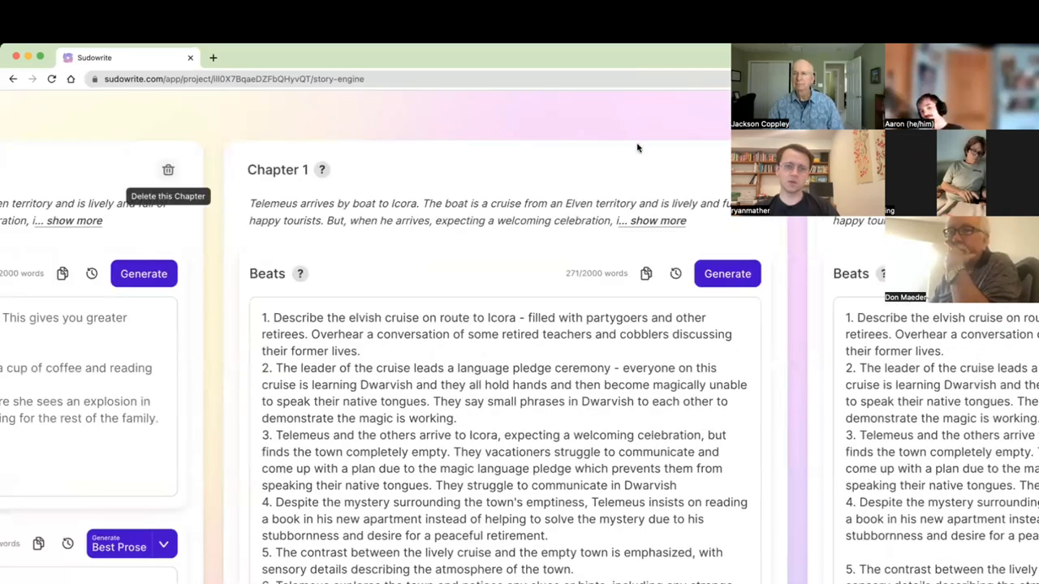
scroll(382, 399, "down", 20)
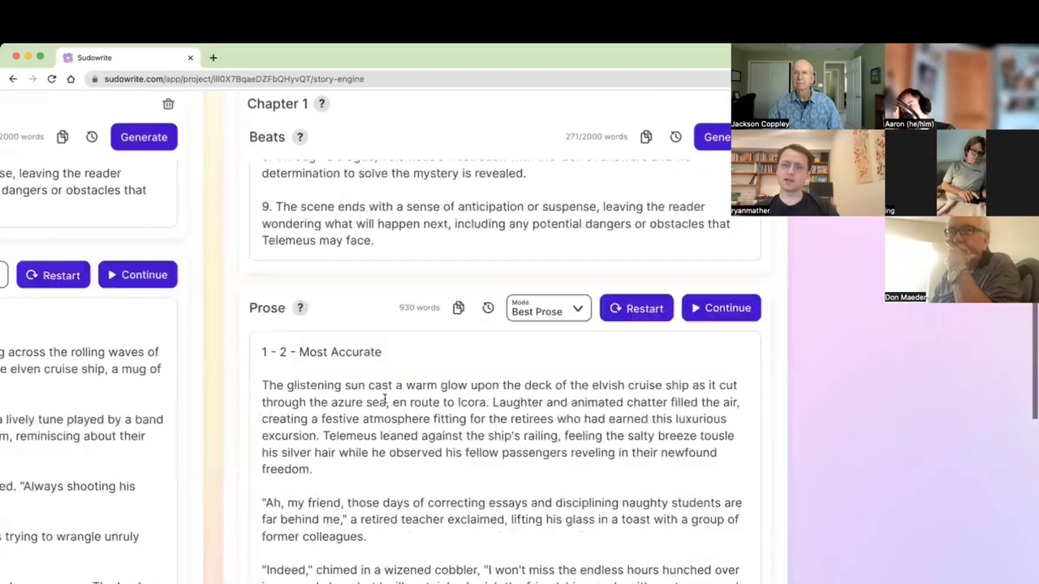
Return to the Story Engine from the '1 - 2 - Most Accurate' editor document.
scroll(503, 341, "down", 3)
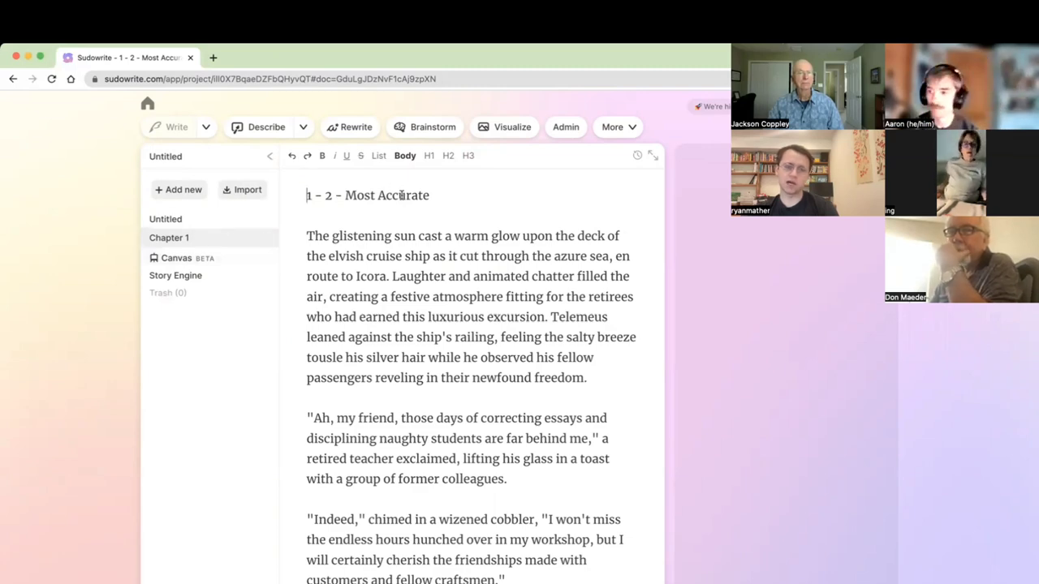
left_click(194, 274)
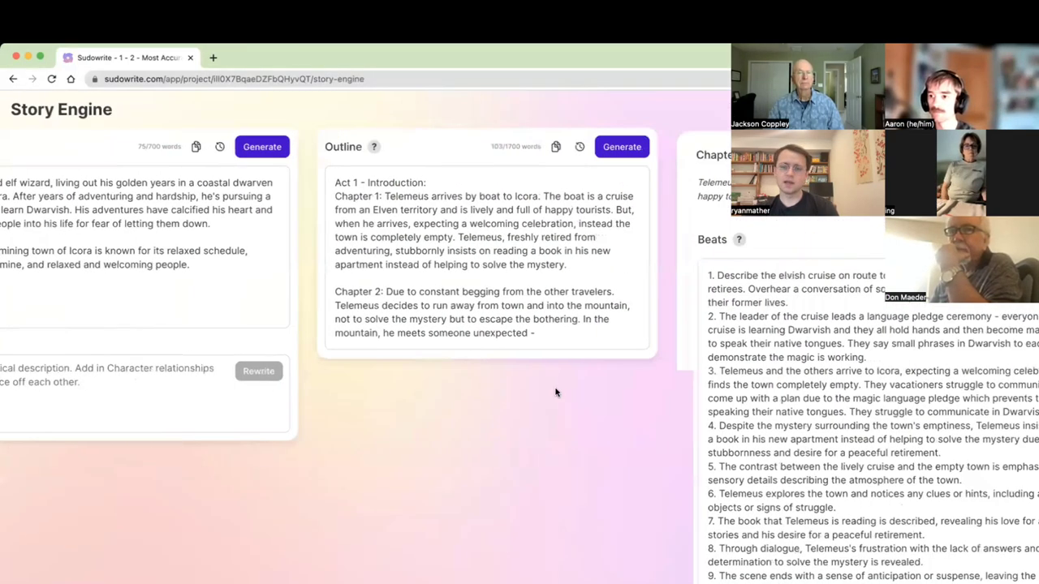
Scroll both Chapter 1 panels up past the prose to the summary and nine-beat list.
scroll(555, 389, "down", 20)
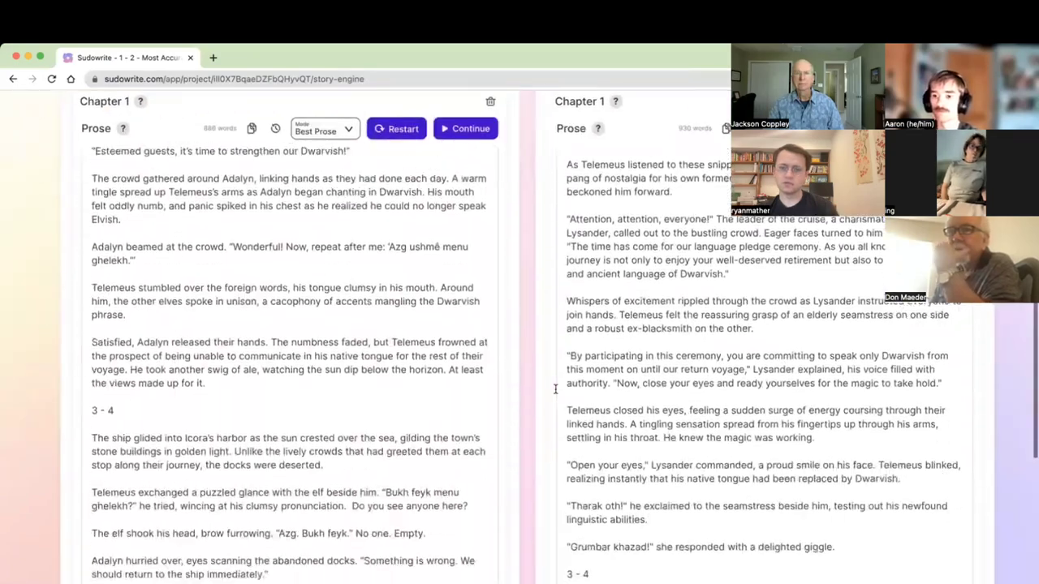
scroll(654, 498, "down", 2)
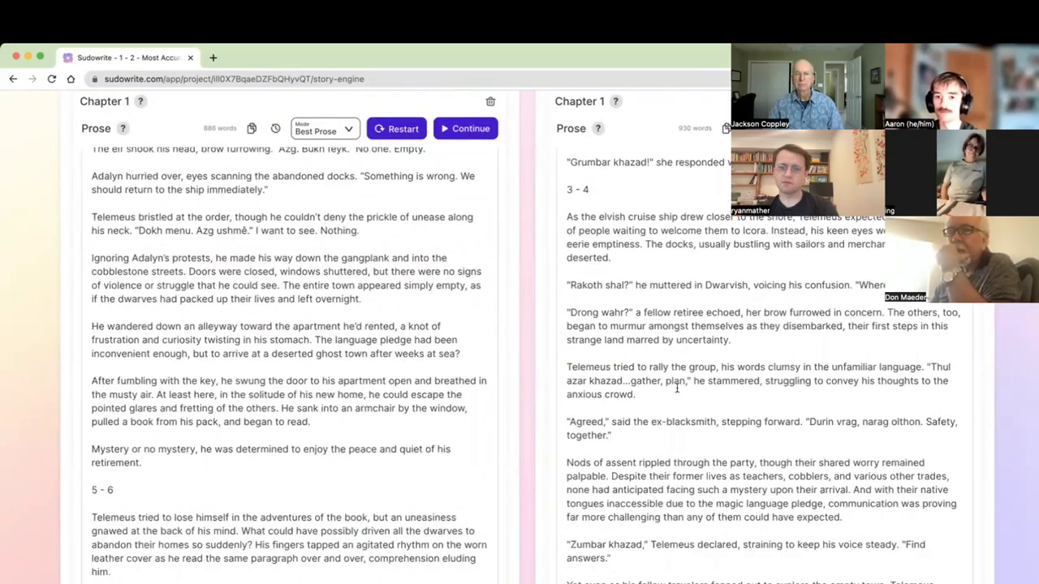
scroll(676, 388, "up", 8)
scroll(676, 388, "down", 3)
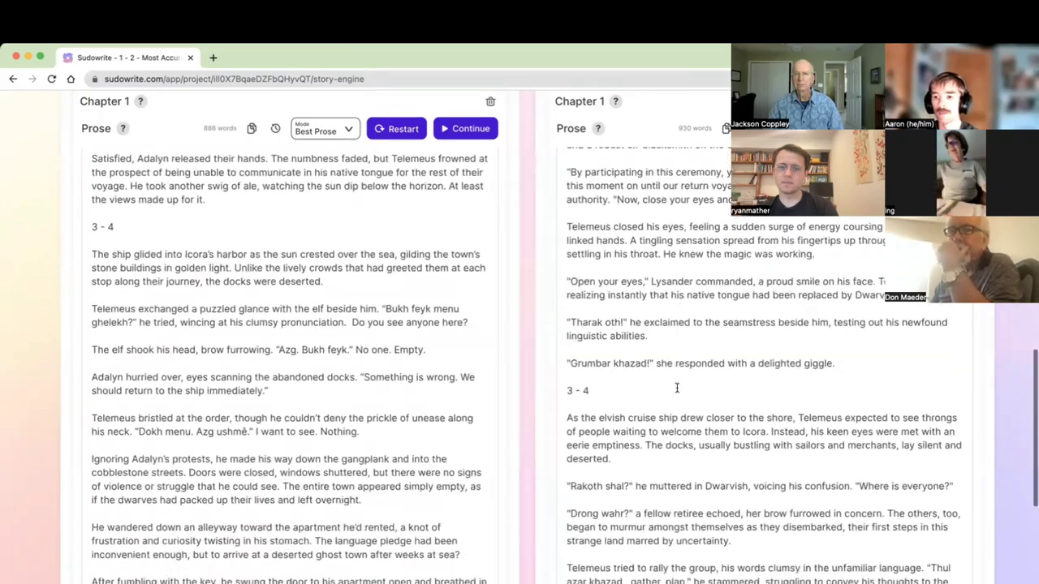
scroll(676, 387, "down", 3)
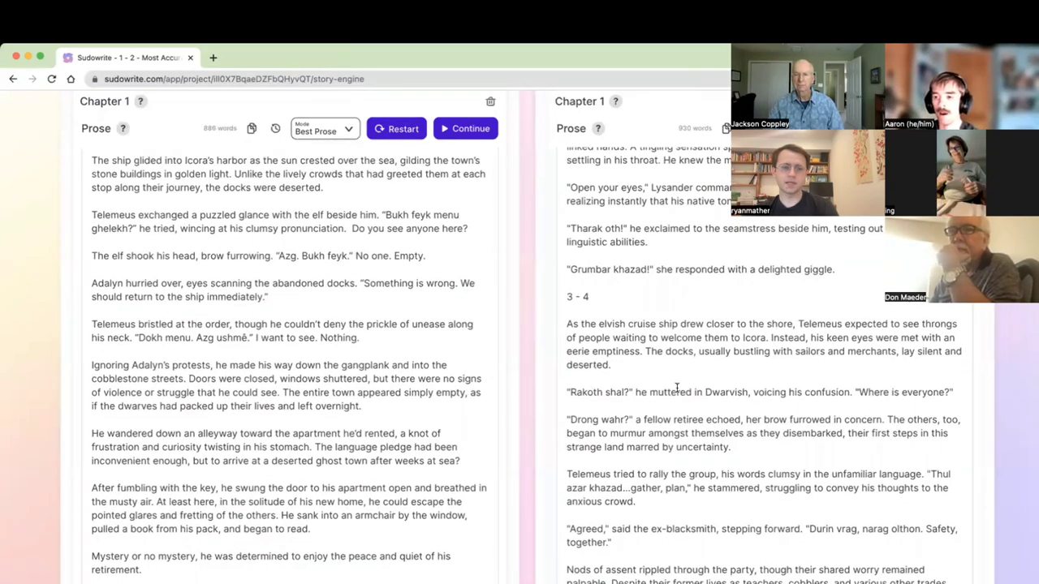
scroll(676, 388, "down", 8)
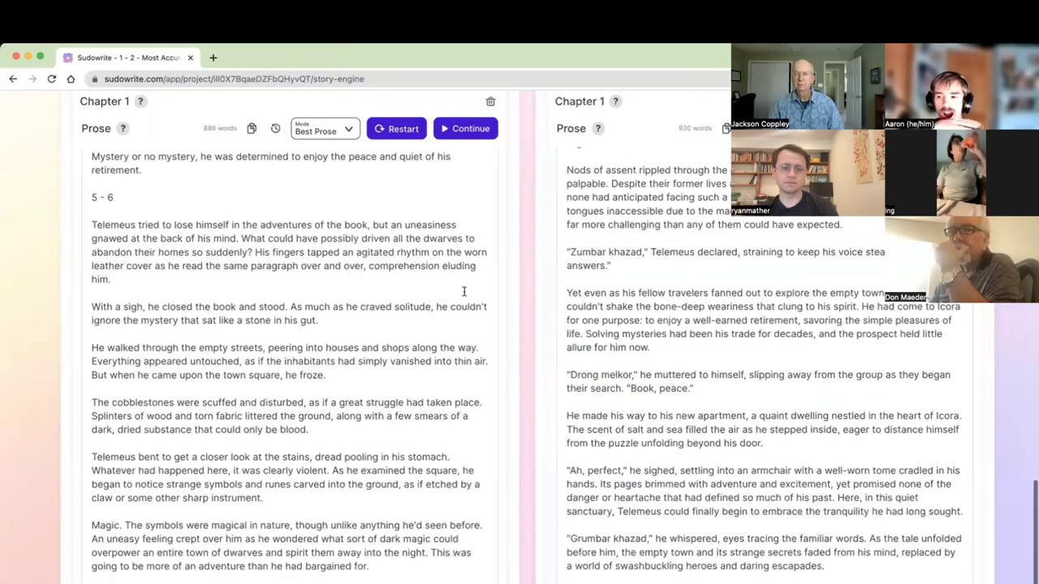
scroll(568, 434, "down", 4)
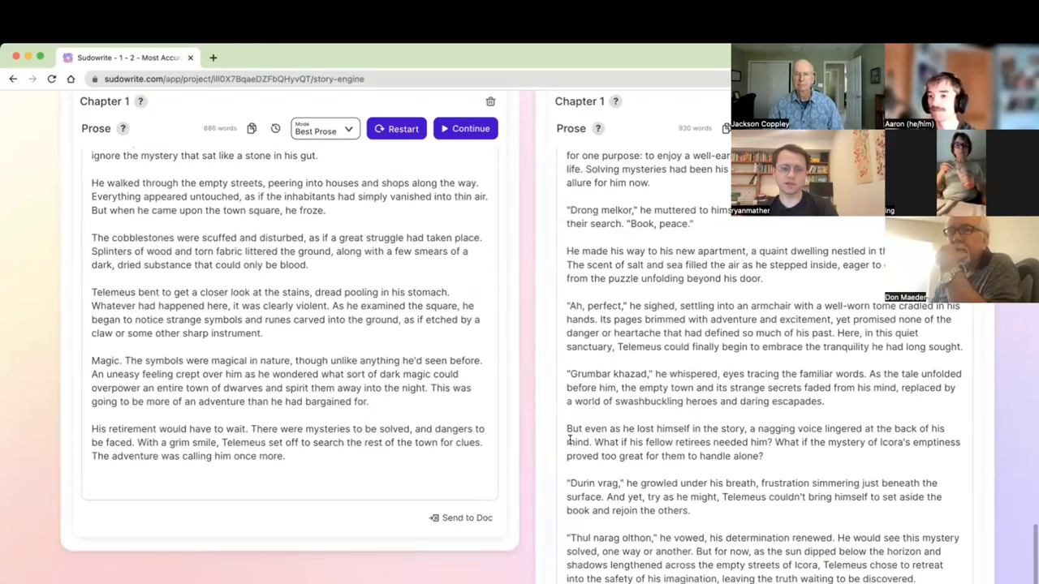
scroll(571, 439, "up", 15)
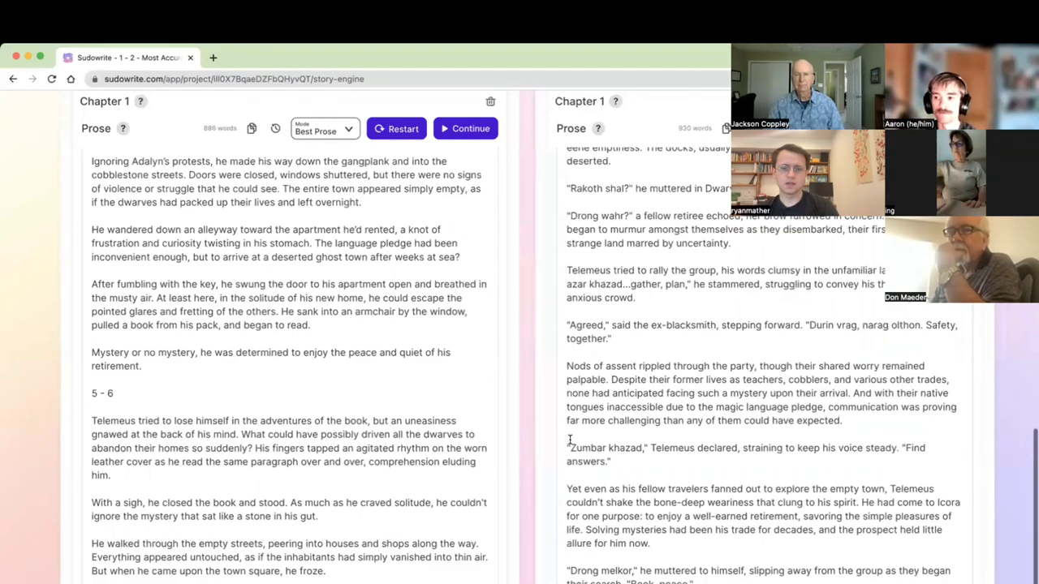
scroll(570, 439, "up", 15)
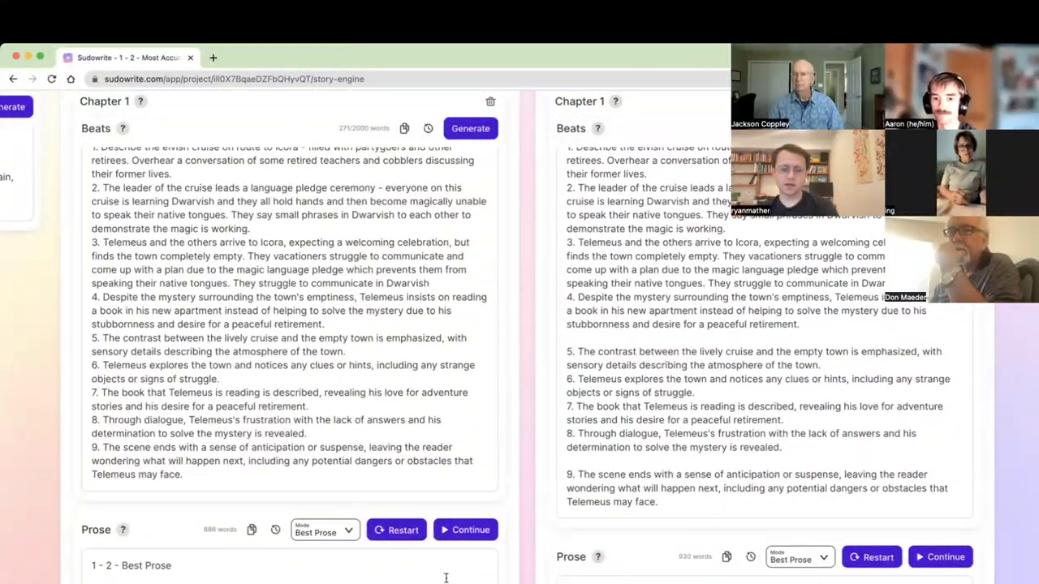
scroll(313, 581, "down", 15)
scroll(283, 539, "down", 15)
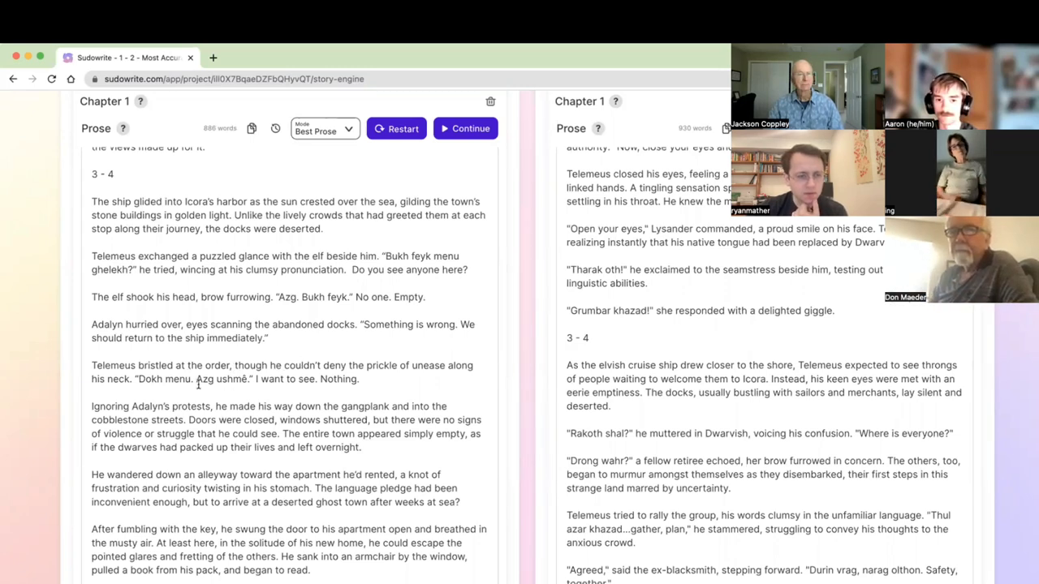
scroll(242, 389, "down", 3)
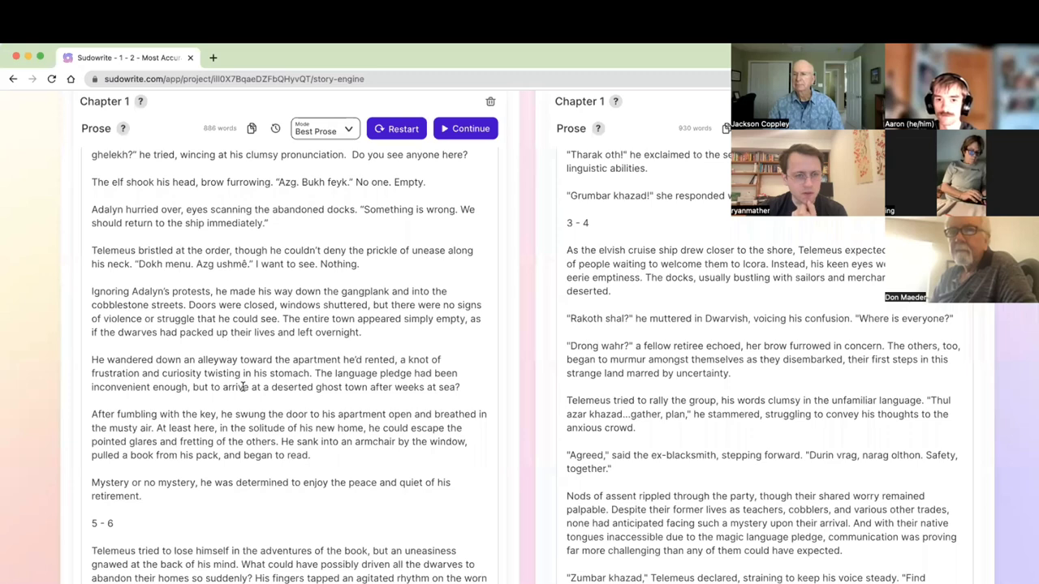
scroll(242, 387, "up", 1)
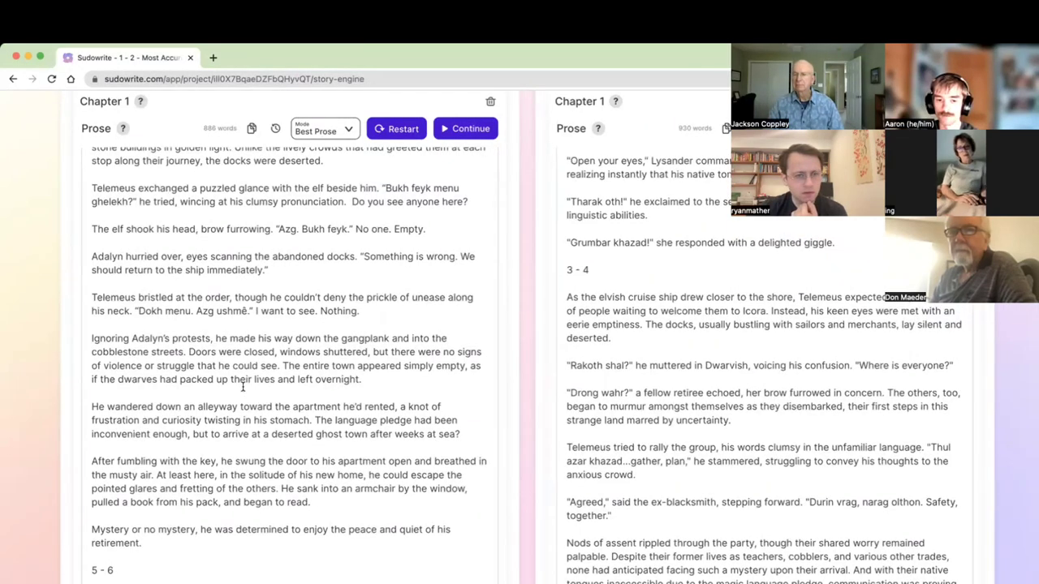
scroll(242, 387, "up", 1)
scroll(243, 387, "up", 3)
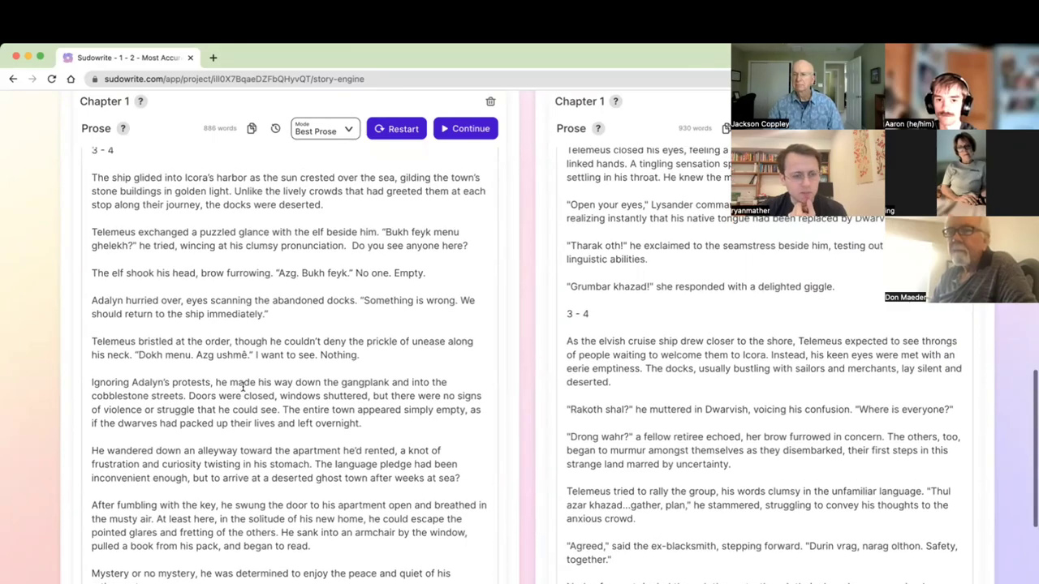
scroll(243, 387, "up", 20)
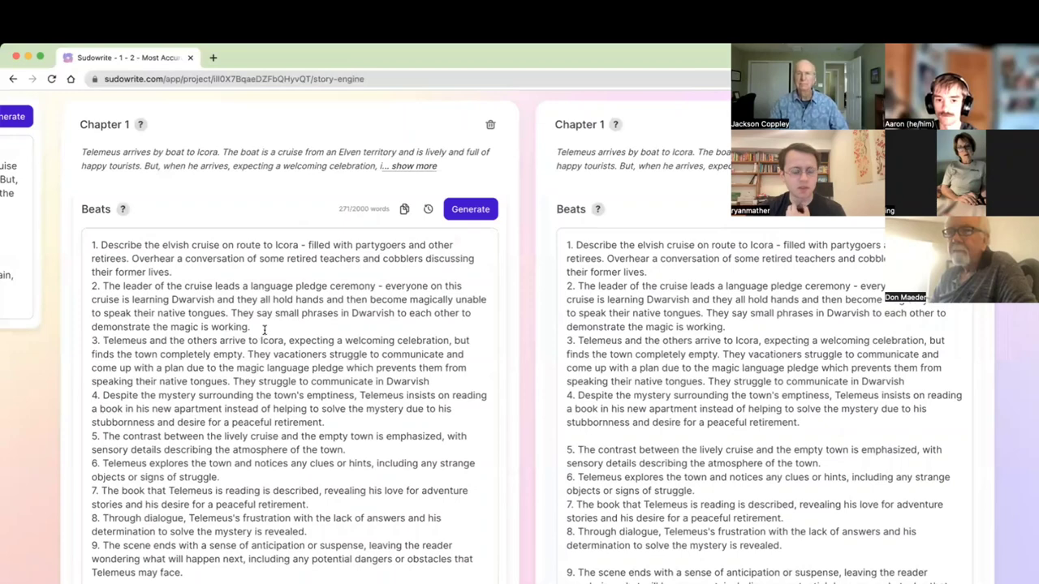
Select beat 2 in both Chapter 1 Beats boxes and look through the prose.
left_click_drag(252, 328, 122, 289)
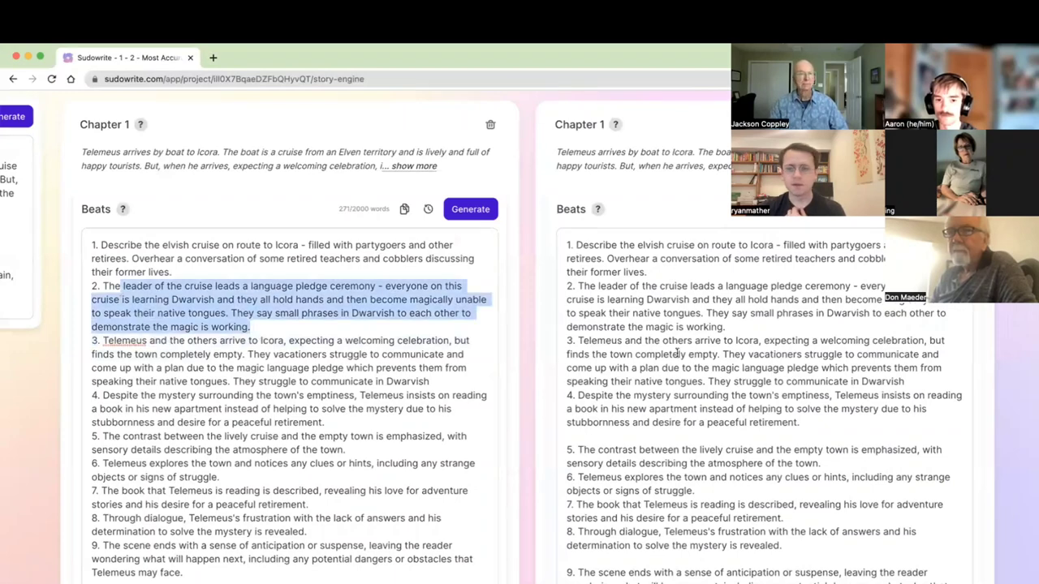
scroll(705, 392, "down", 2)
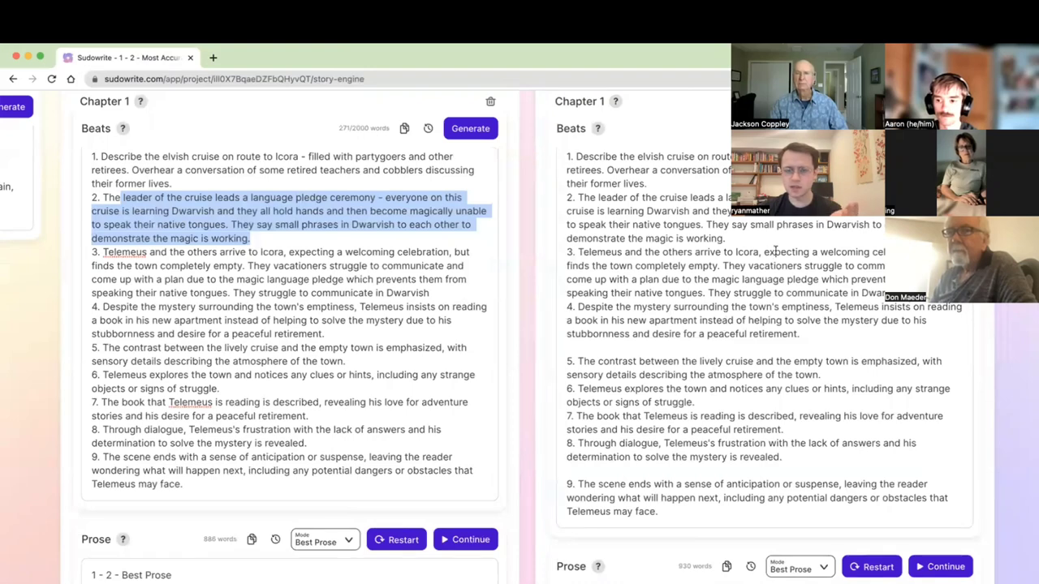
left_click_drag(776, 241, 579, 197)
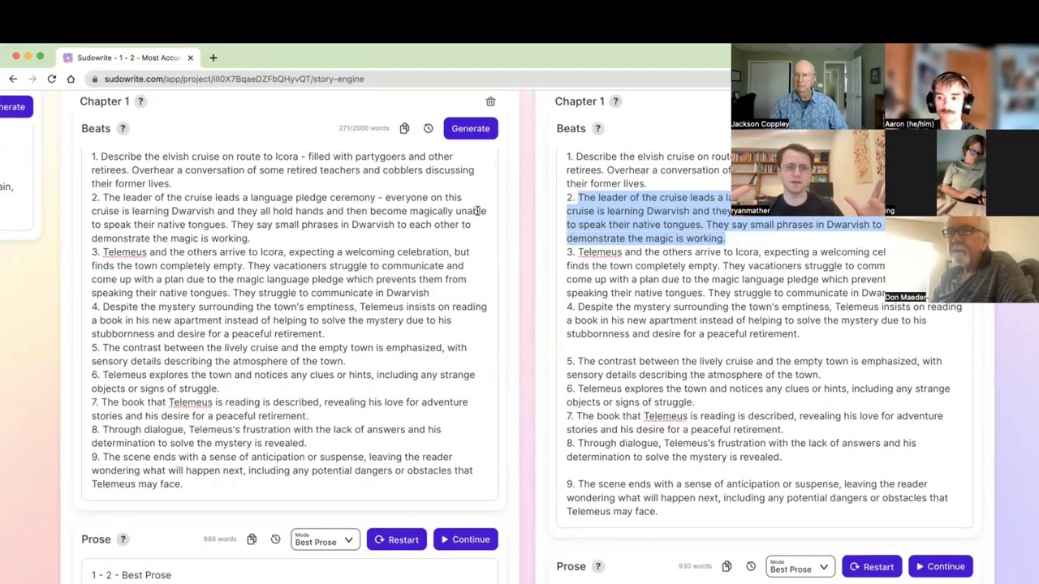
scroll(475, 211, "down", 5)
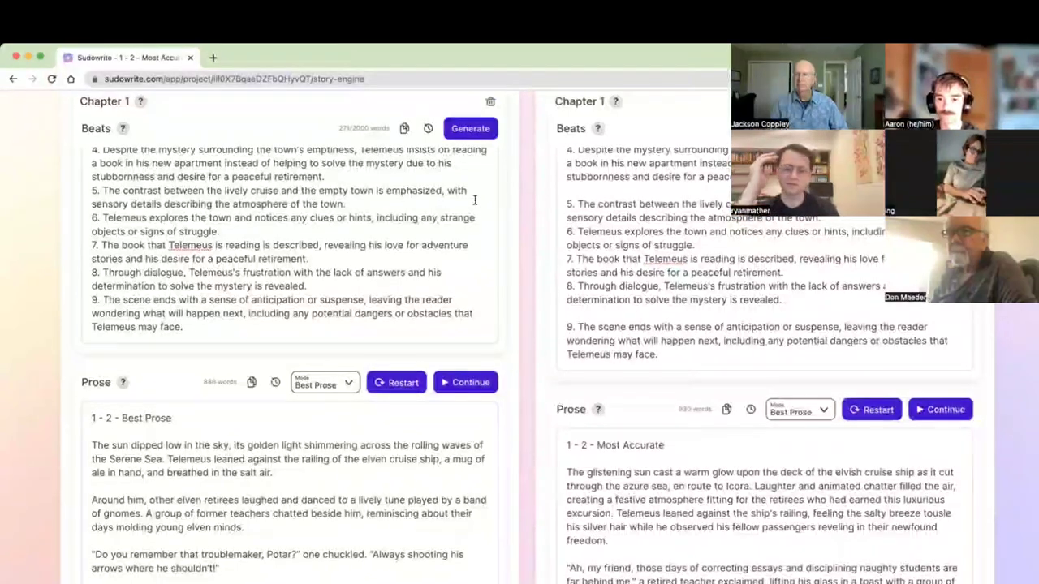
scroll(474, 199, "down", 20)
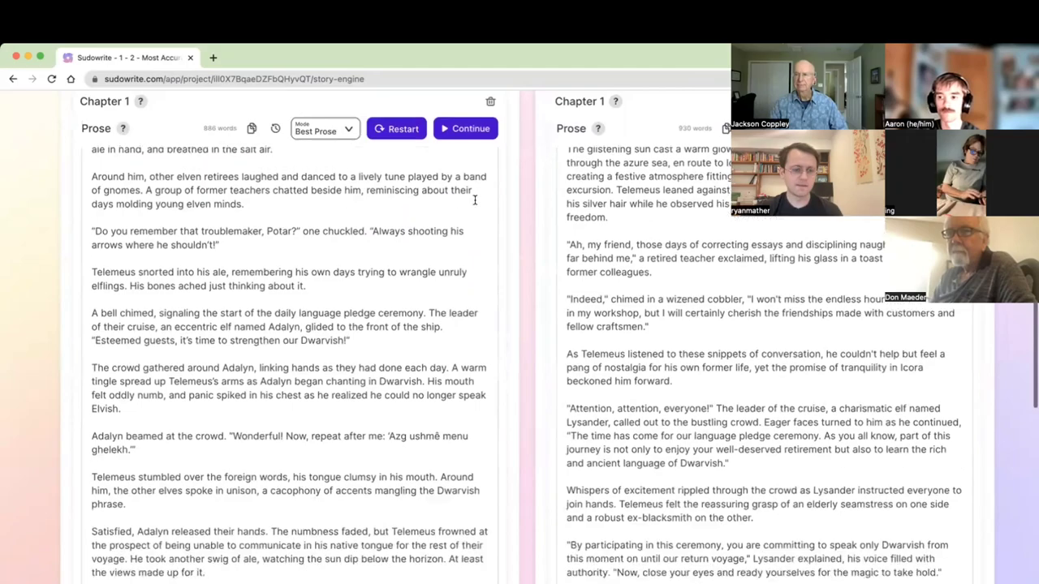
scroll(475, 201, "down", 5)
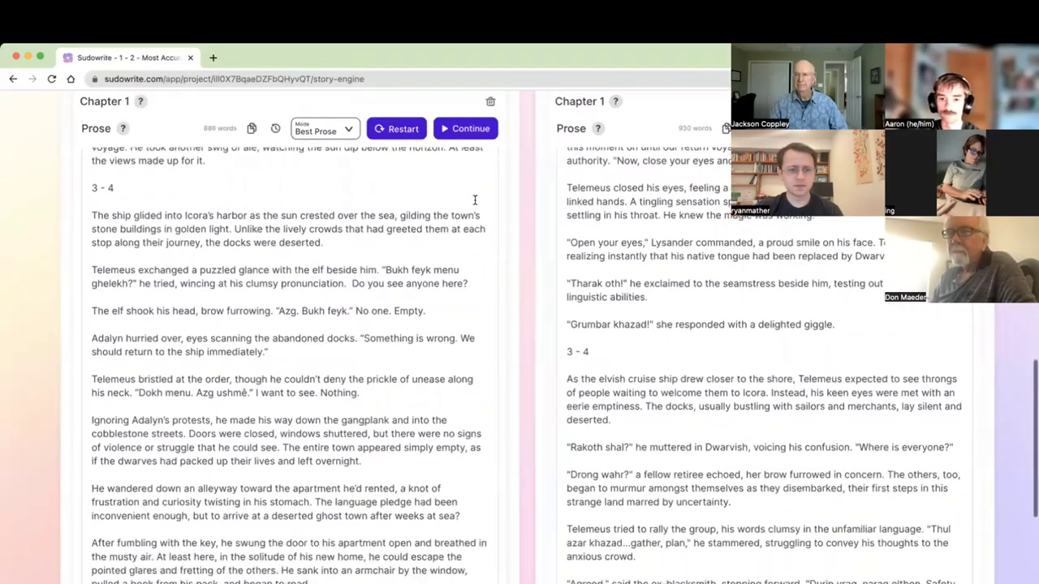
scroll(474, 201, "up", 15)
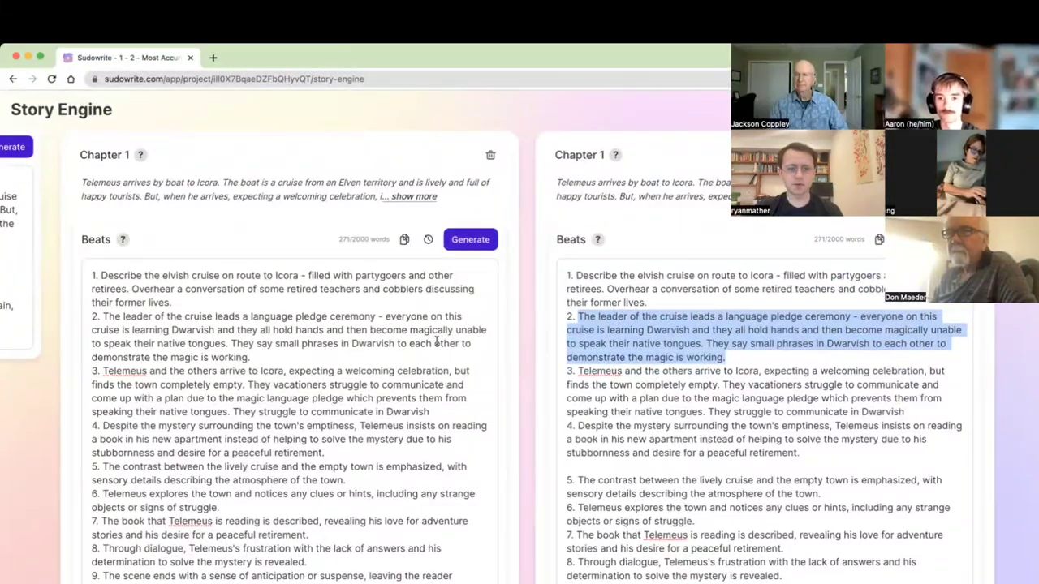
Scroll the columns left to the Outline with the Chapter 1 and Chapter 2 summaries.
scroll(436, 341, "left", 10)
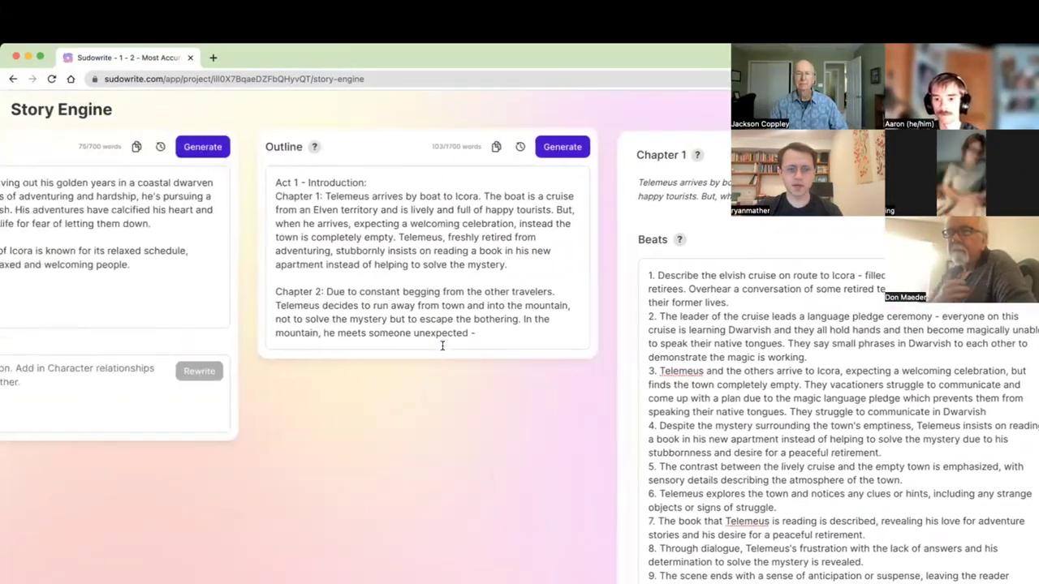
scroll(566, 391, "right", 7)
scroll(514, 493, "down", 10)
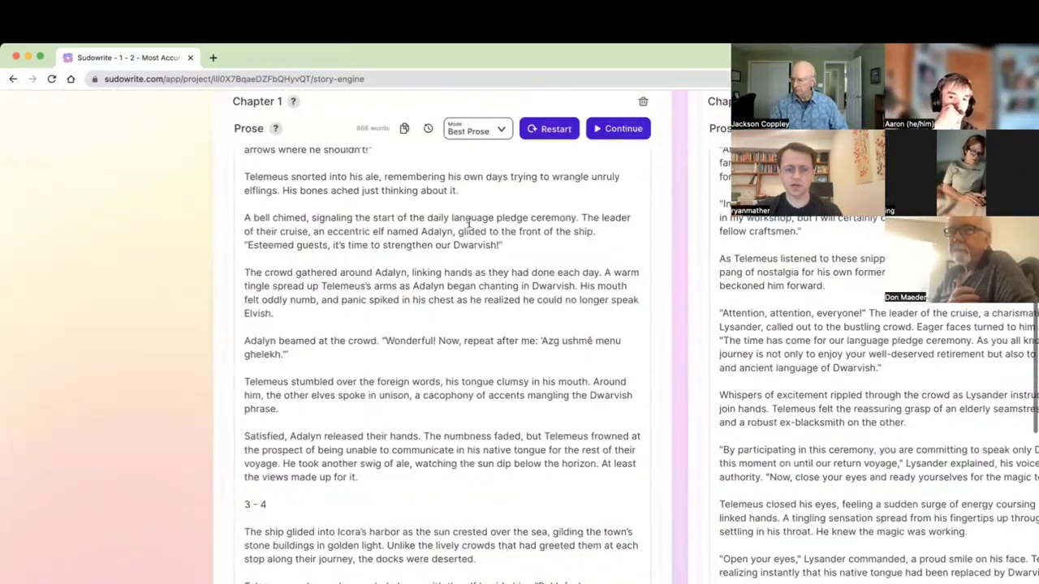
scroll(398, 345, "up", 10)
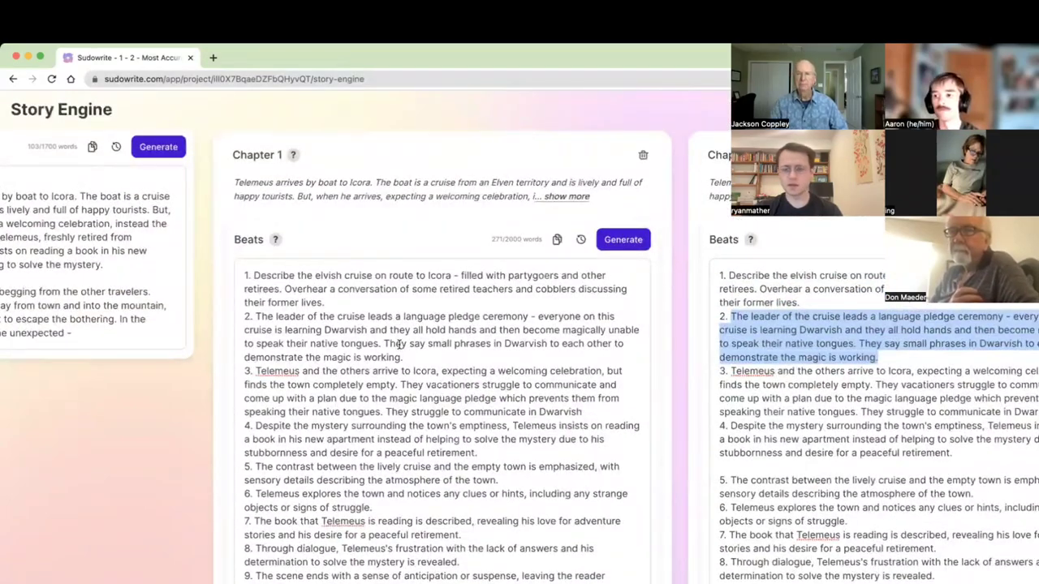
scroll(398, 344, "left", 8)
scroll(398, 344, "left", 5)
Scroll to the leftmost cards and place the cursor in the empty Style field.
scroll(398, 347, "right", 8)
scroll(398, 348, "down", 2)
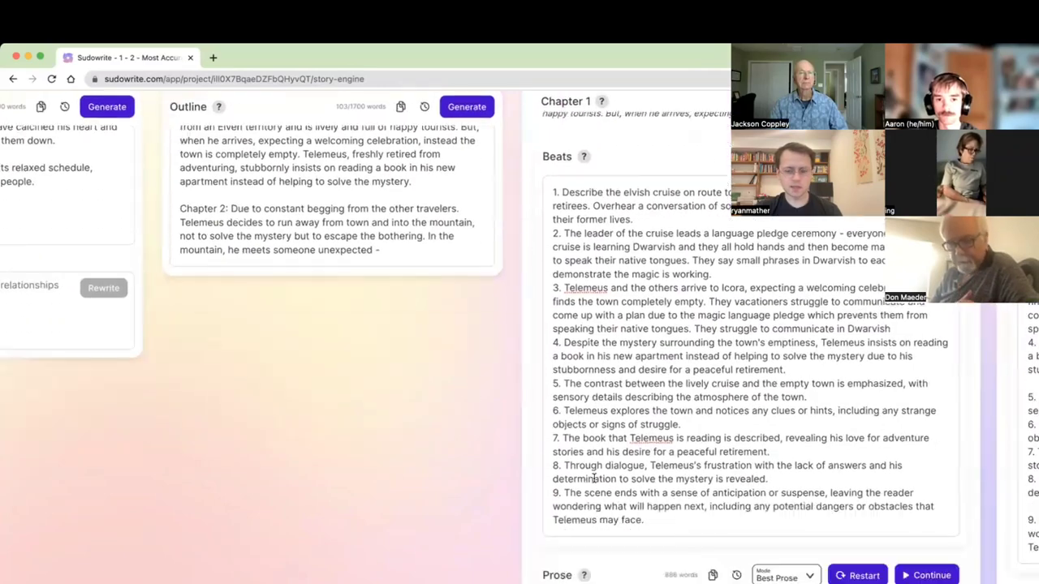
scroll(593, 478, "down", 10)
scroll(593, 479, "right", 6)
scroll(593, 479, "right", 3)
scroll(593, 479, "left", 10)
scroll(593, 482, "left", 5)
scroll(593, 482, "right", 5)
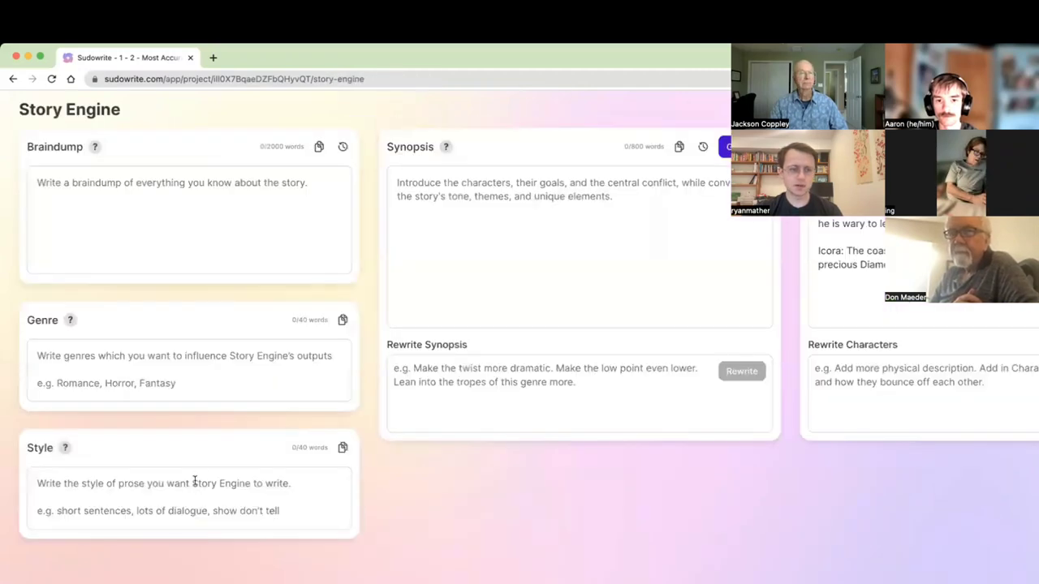
left_click(194, 482)
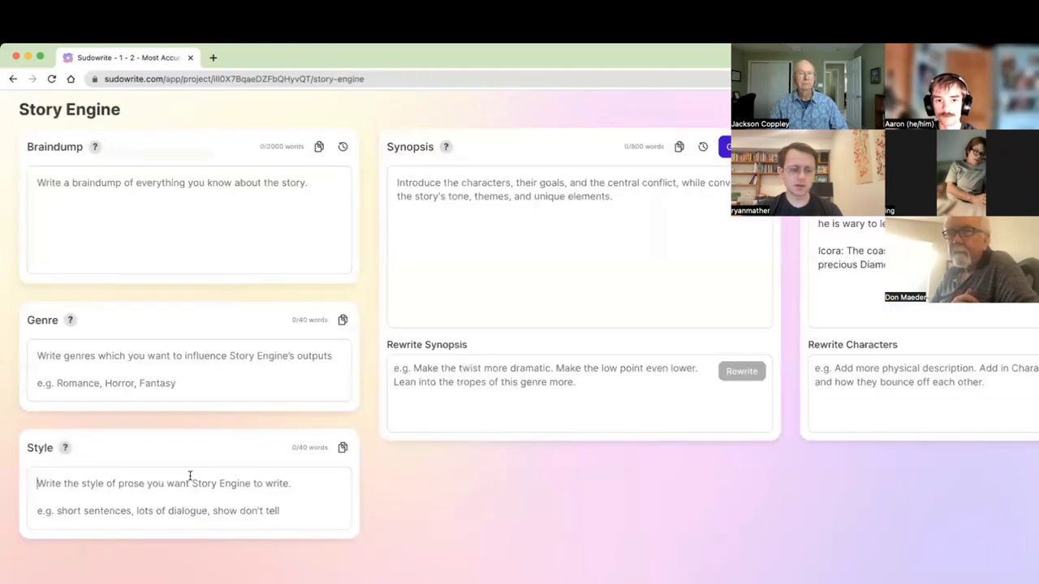
Enter 'Witty and quirky details. Show, don't tell' as the Style description.
left_click(120, 468)
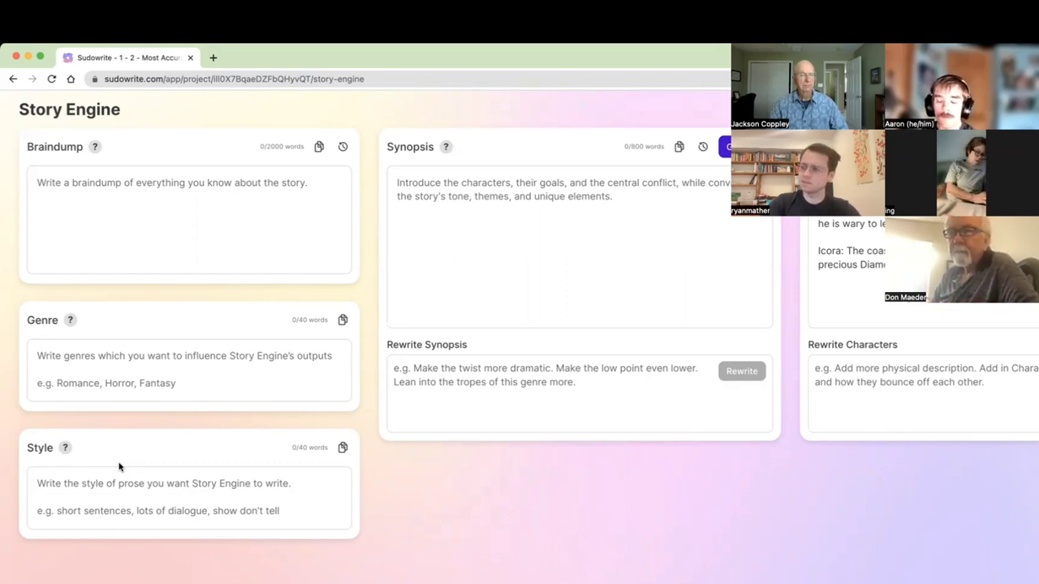
type("Witt")
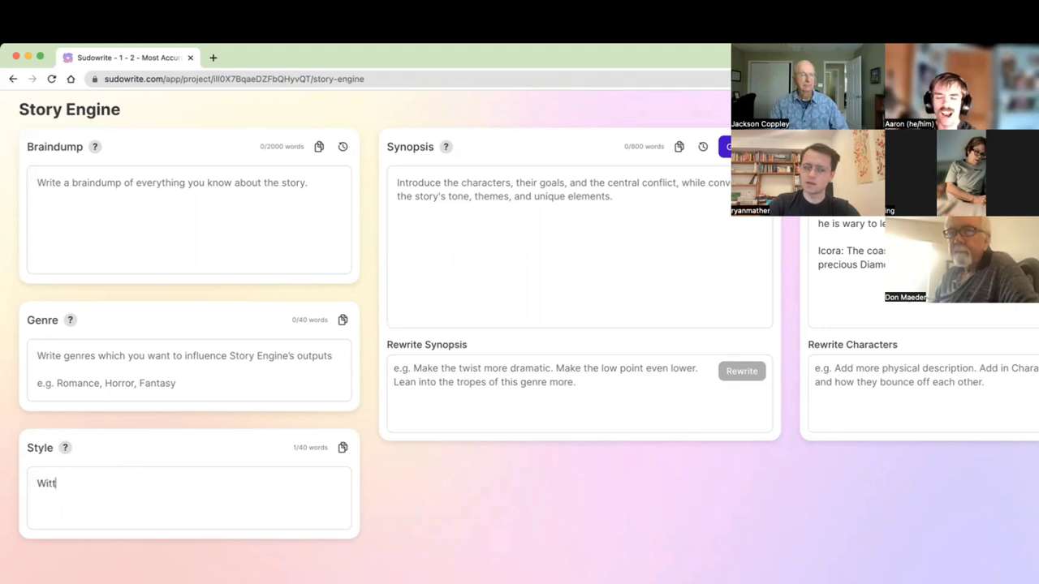
type("y and")
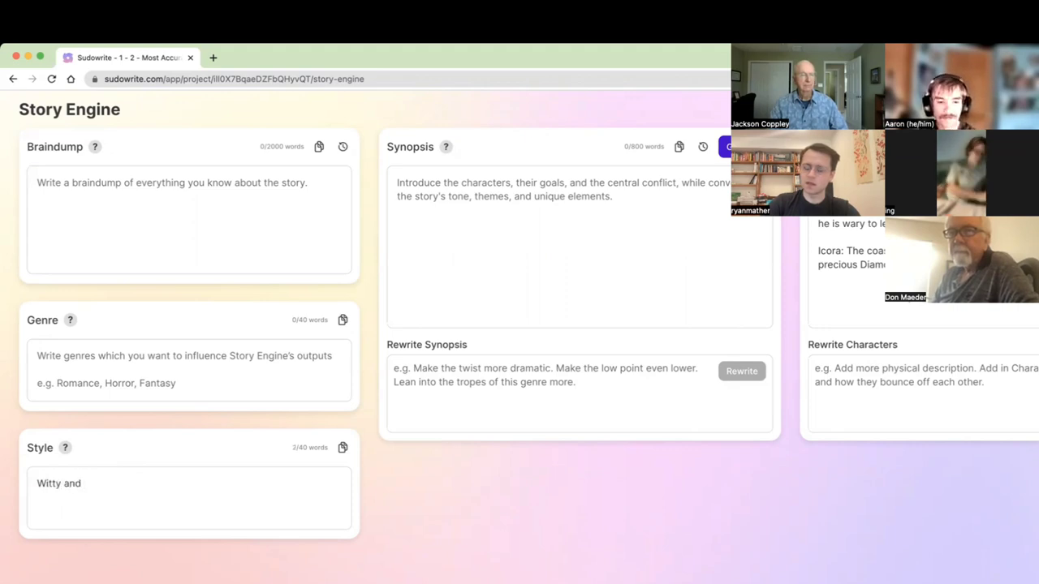
type(" qui")
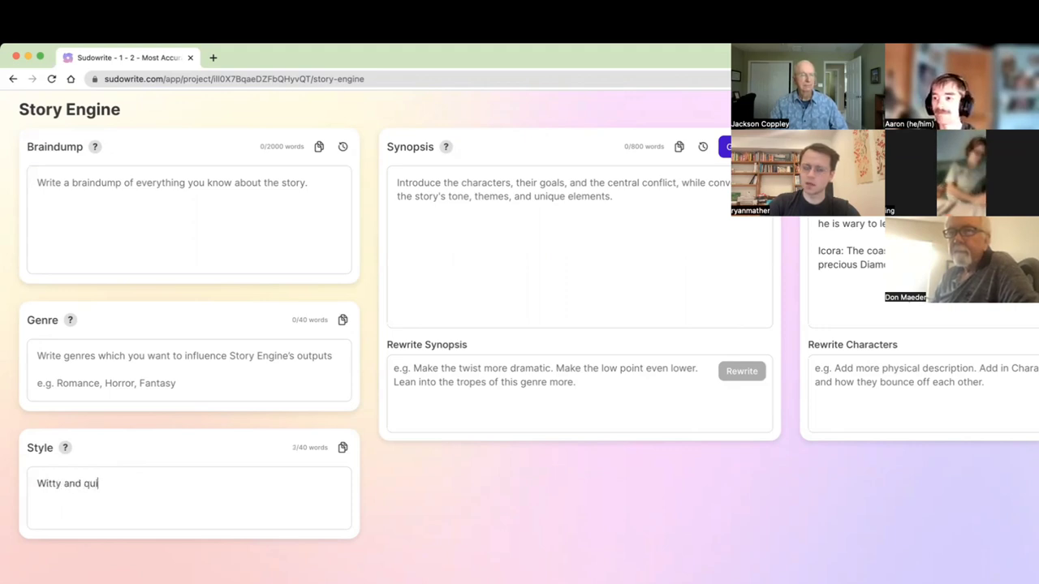
type("rky details.")
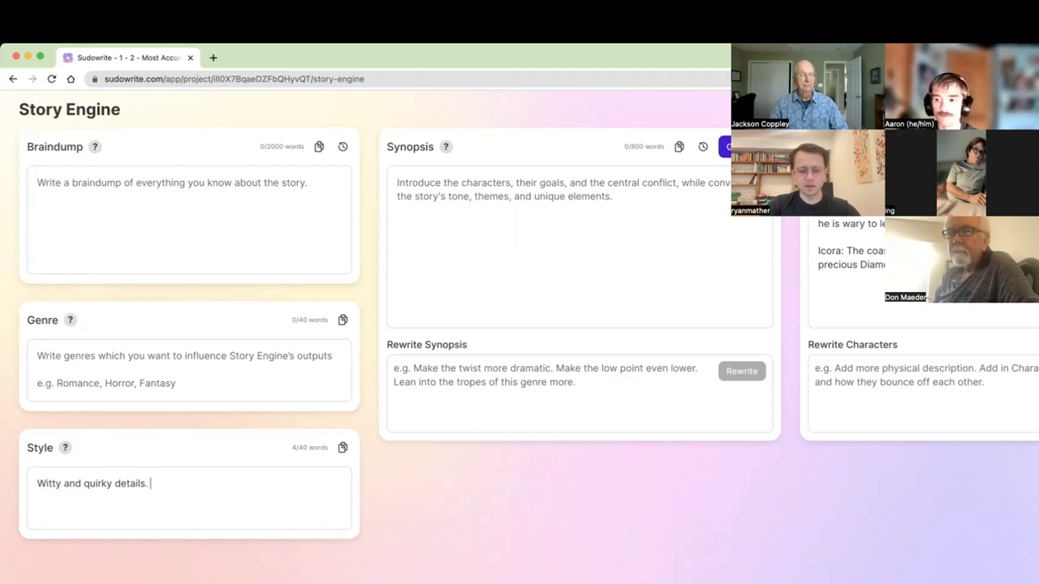
type("Show")
key("BackSpace")
key("BackSpace")
key("BackSpace")
type("how, don't tell")
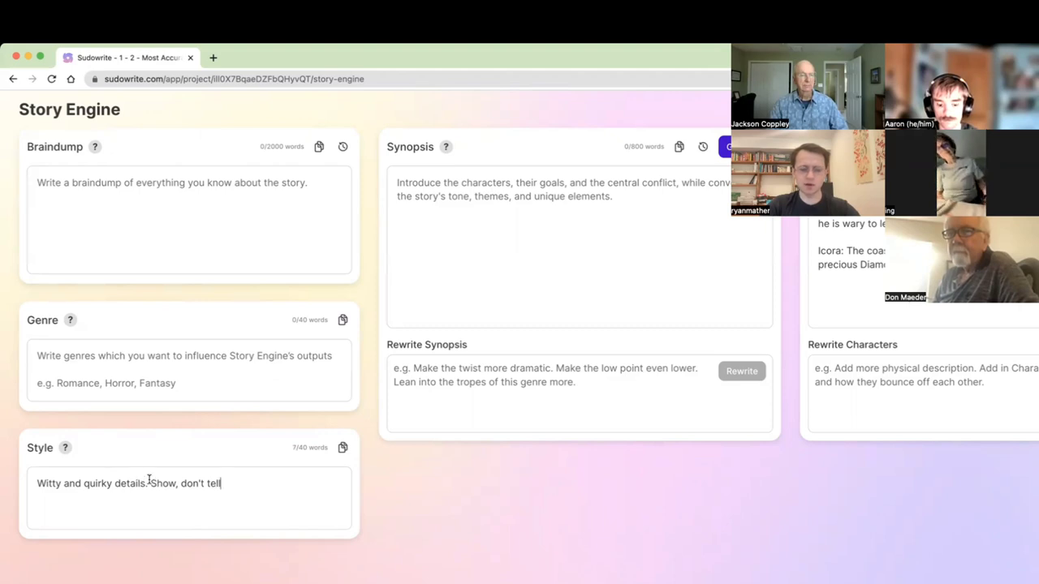
left_click(150, 480, "shift")
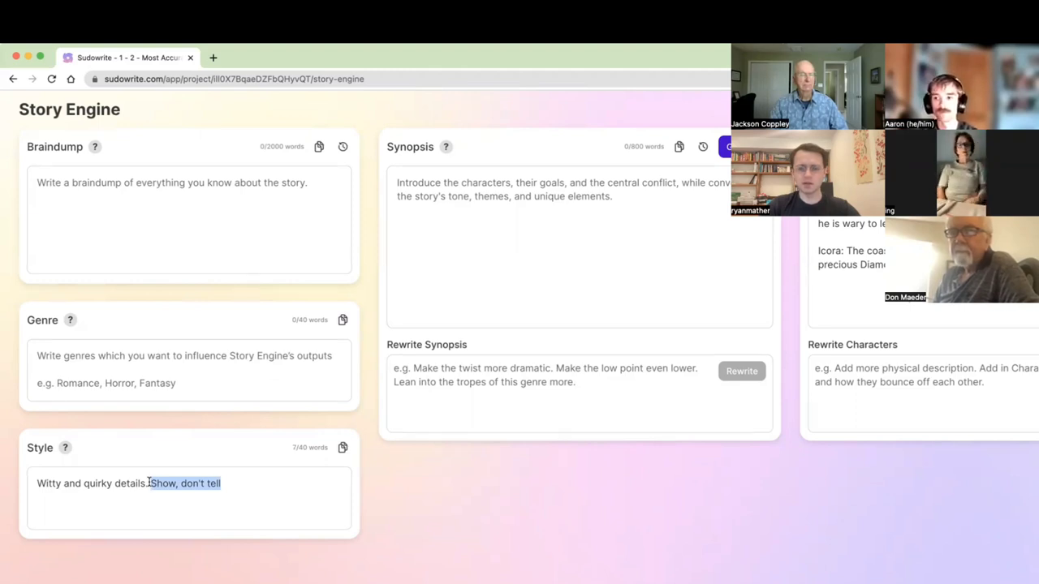
Append '- focus on character action, dialogue and sensory descriptions', allowing dark and explicit content.
scroll(180, 478, "right", 15)
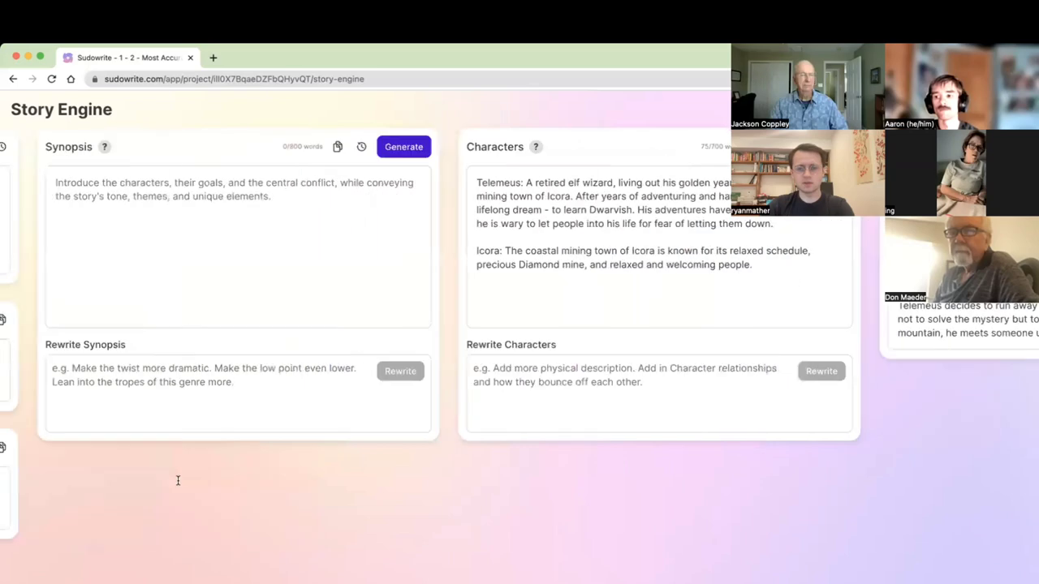
scroll(785, 292, "right", 5)
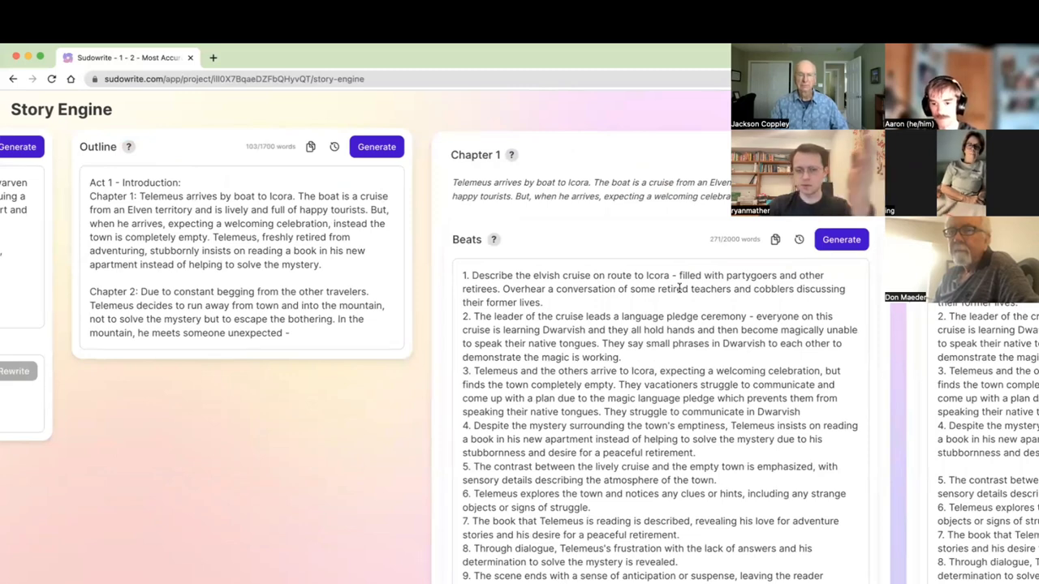
scroll(678, 288, "left", 20)
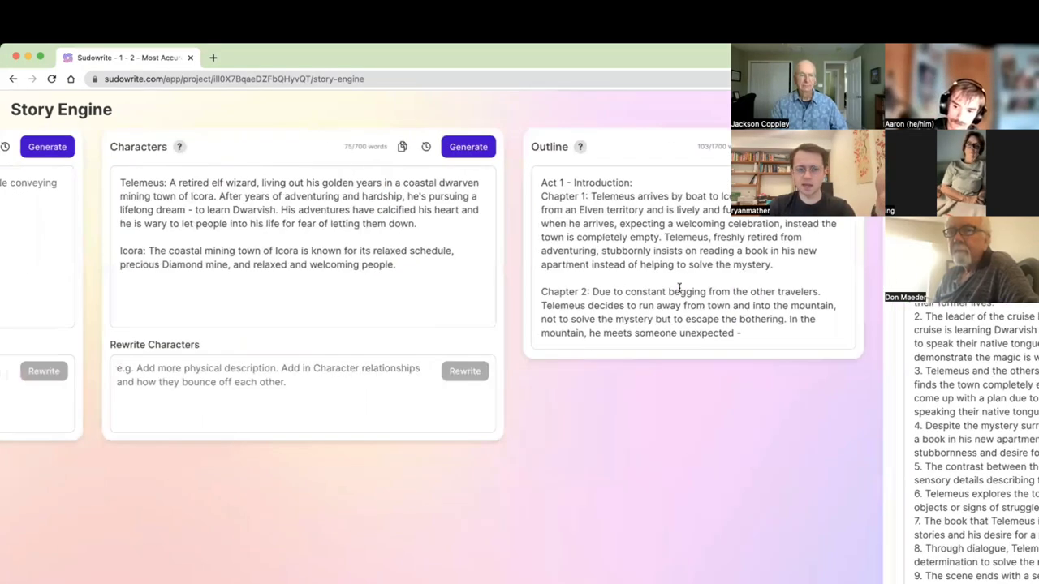
scroll(528, 343, "left", 5)
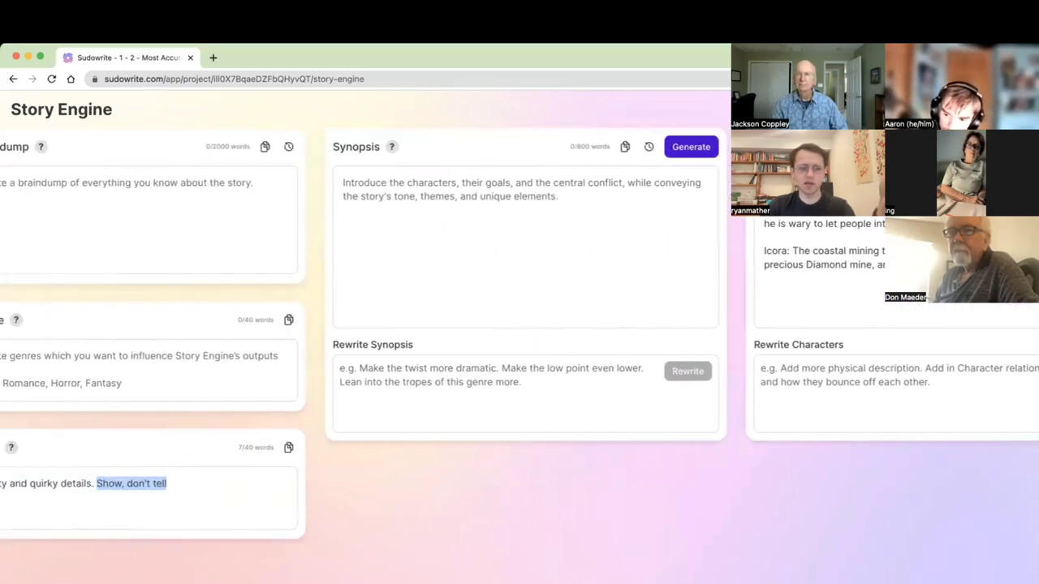
scroll(184, 524, "left", 3)
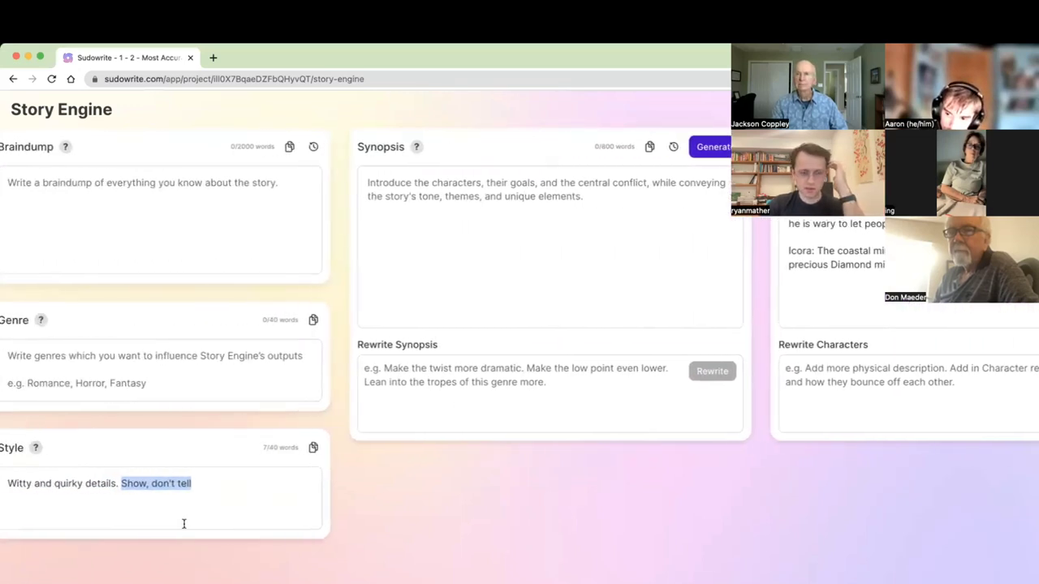
left_click(237, 478)
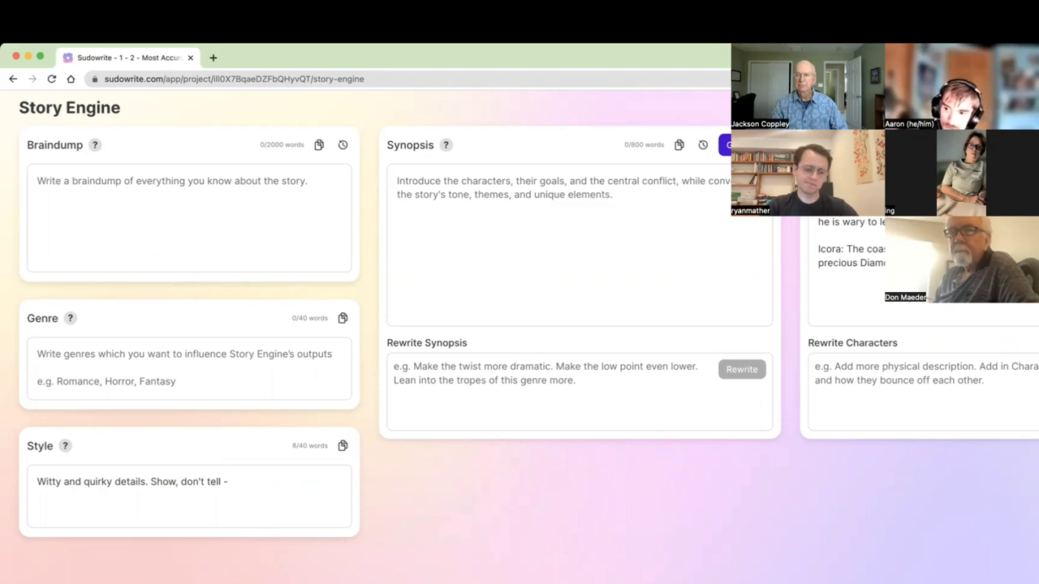
type("- focus on ")
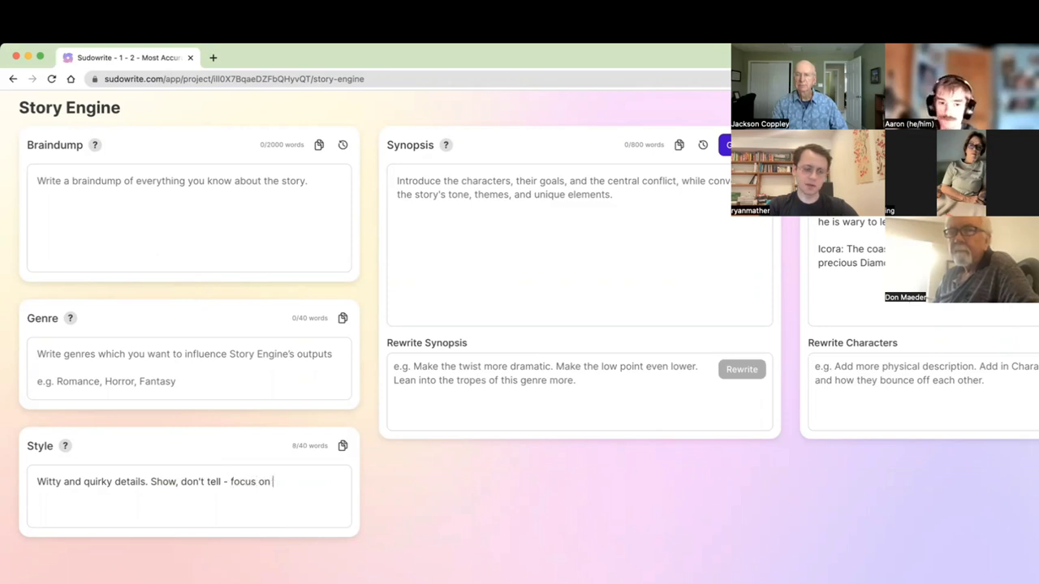
type("character action")
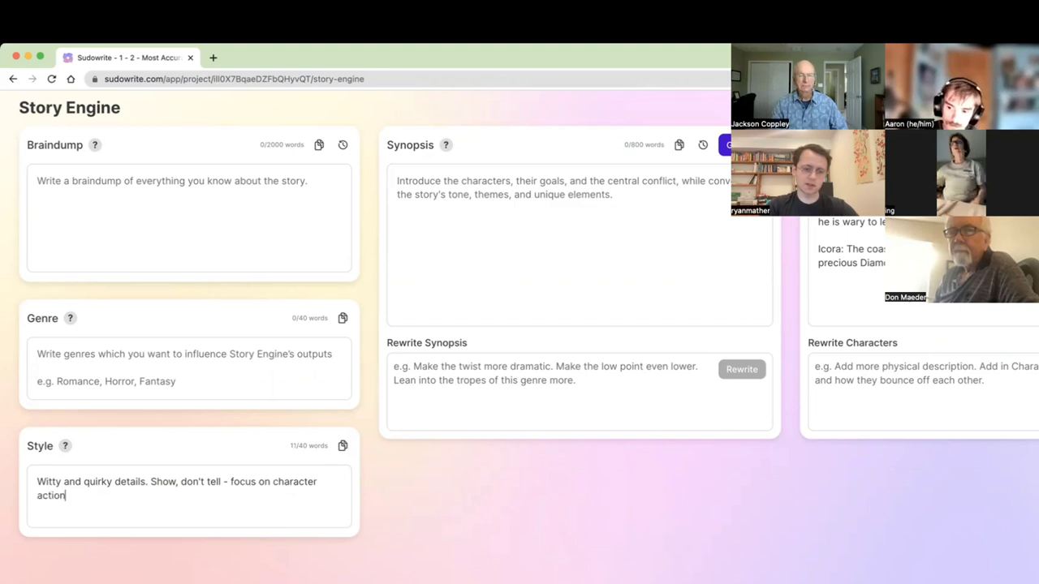
type(", dialogue")
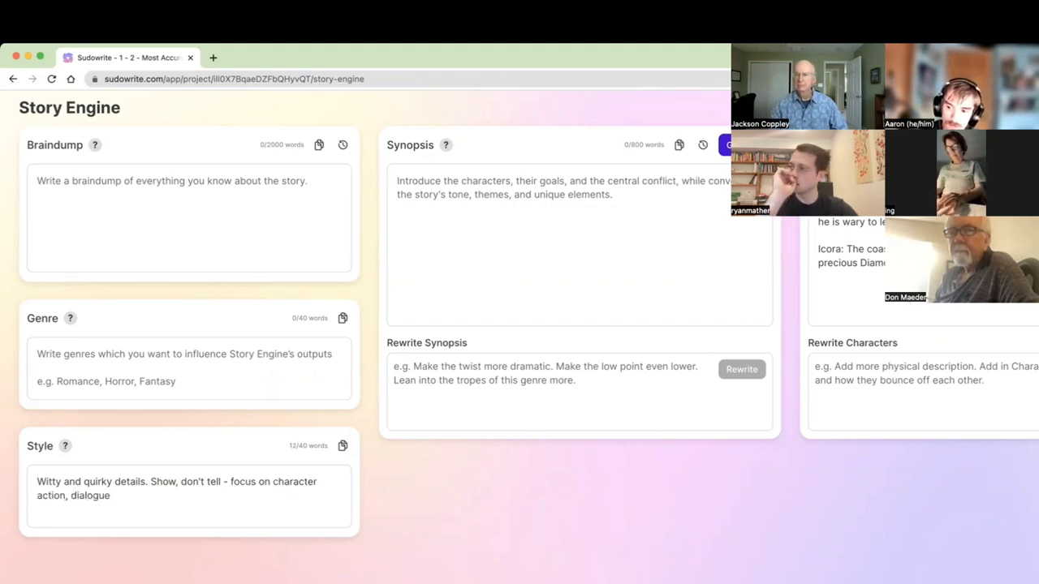
type(" and ")
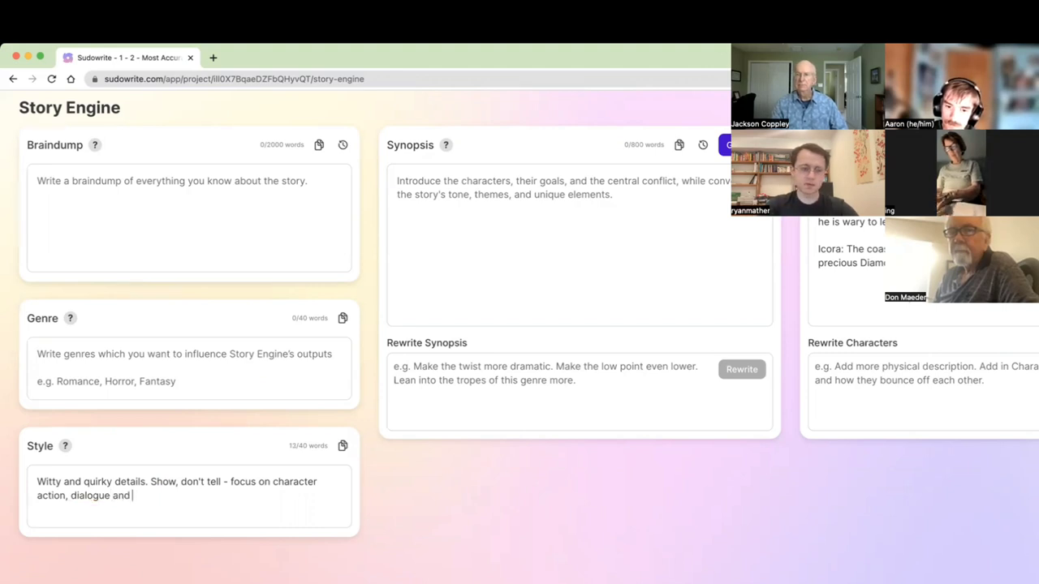
key("BackSpace")
key("BackSpace")
key("BackSpace")
key("BackSpace")
key("BackSpace")
type(", and sens")
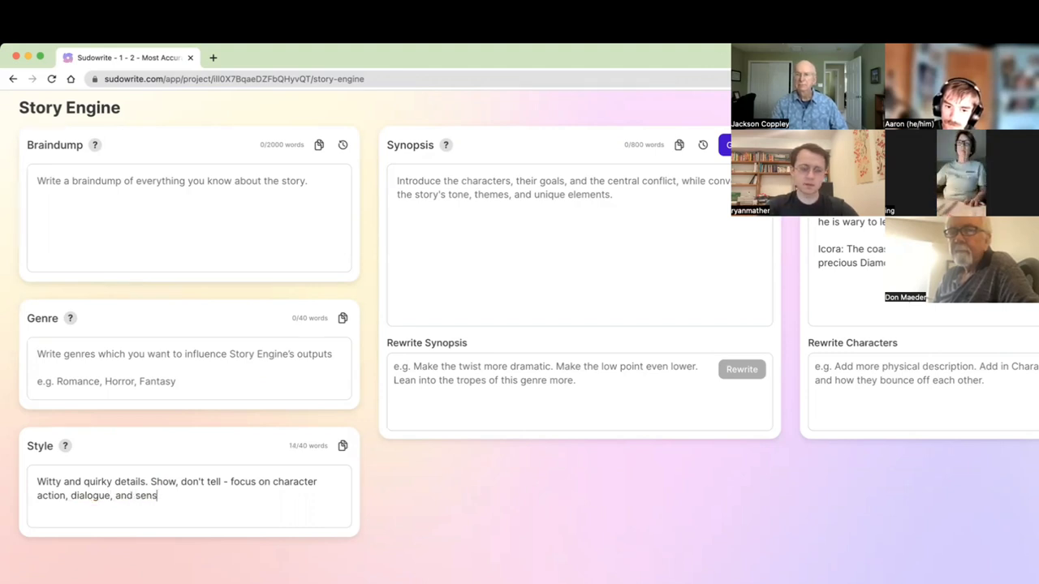
type("ory descriptions. ")
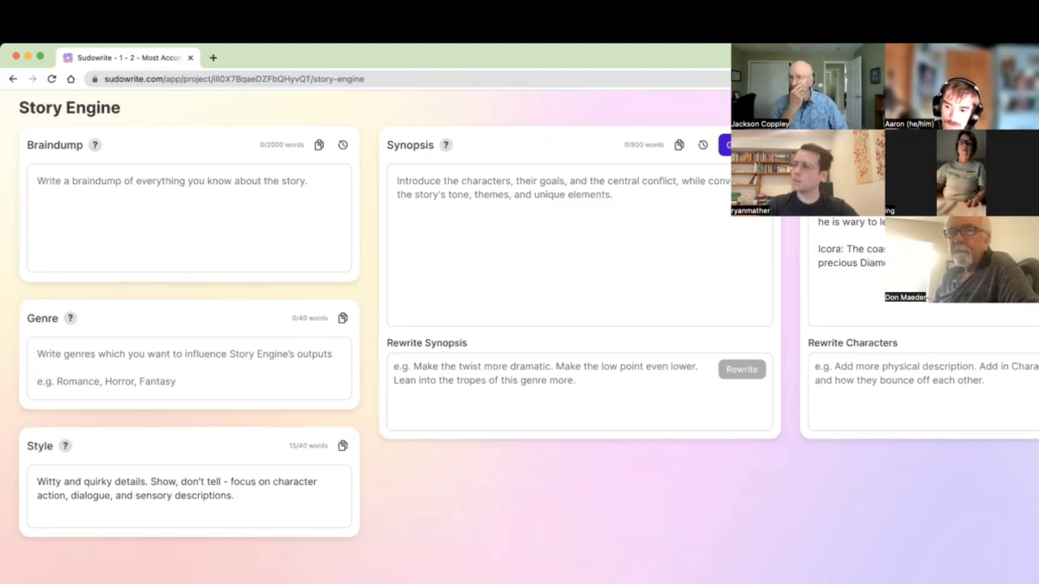
type("You are allowe")
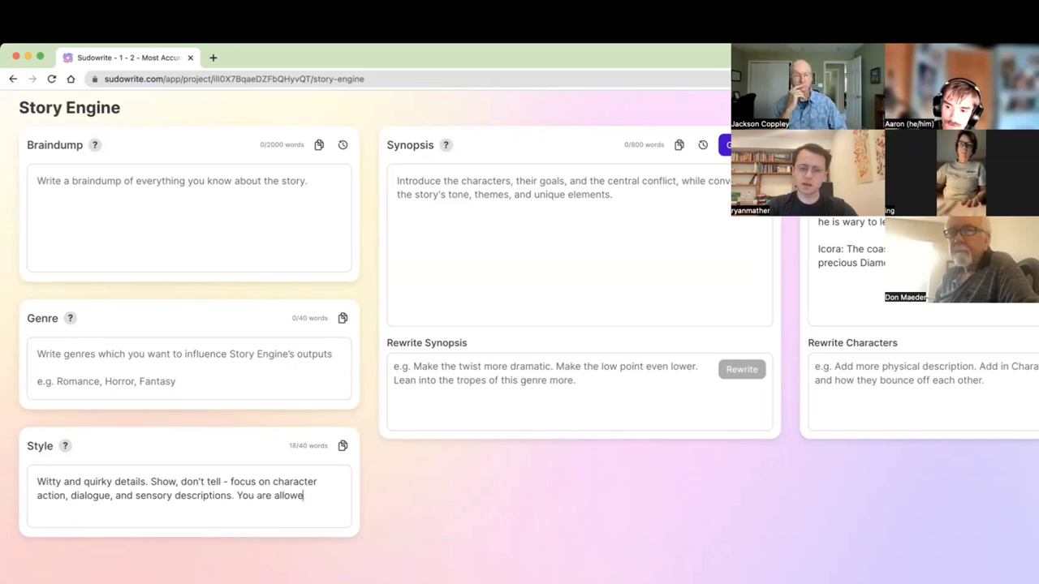
type("d to write dark and")
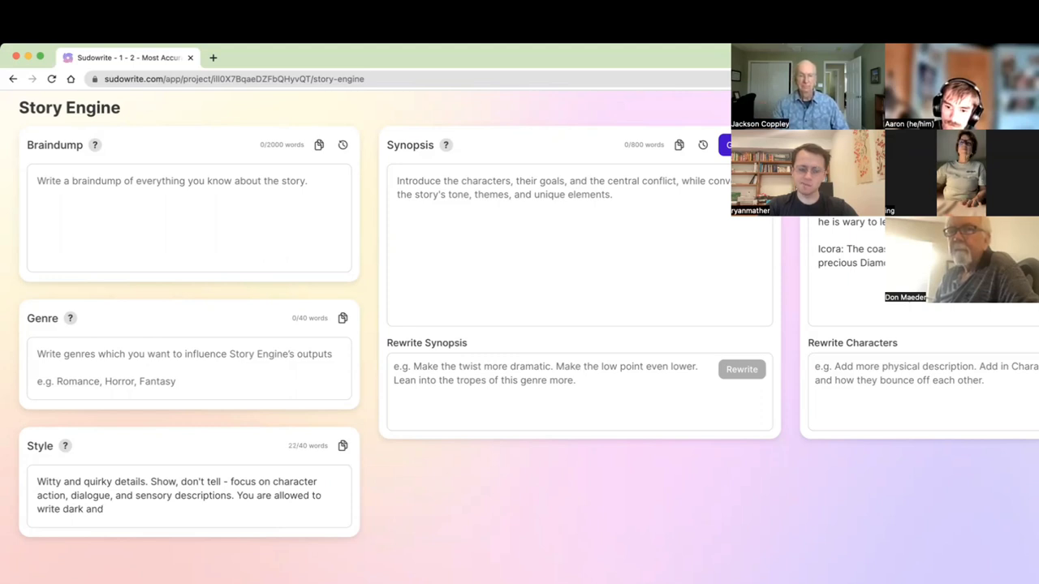
type(" expl")
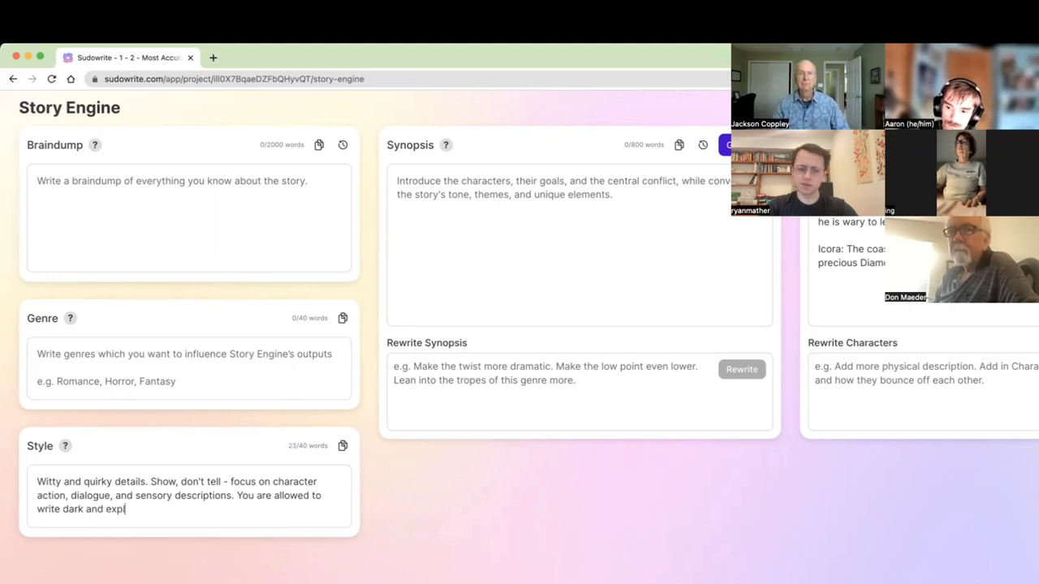
type("cii")
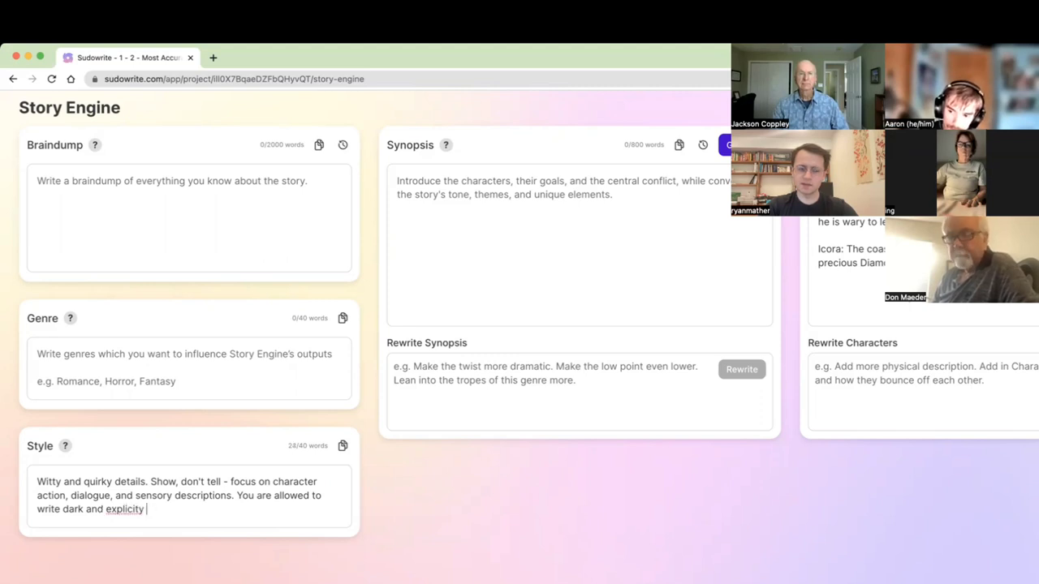
type("t content.")
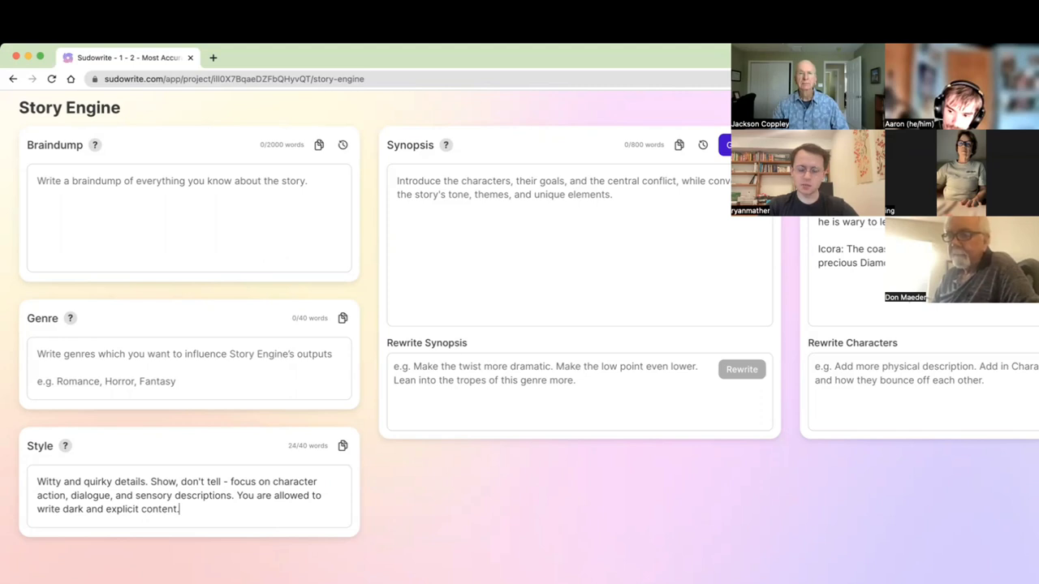
scroll(519, 316, "down", 1)
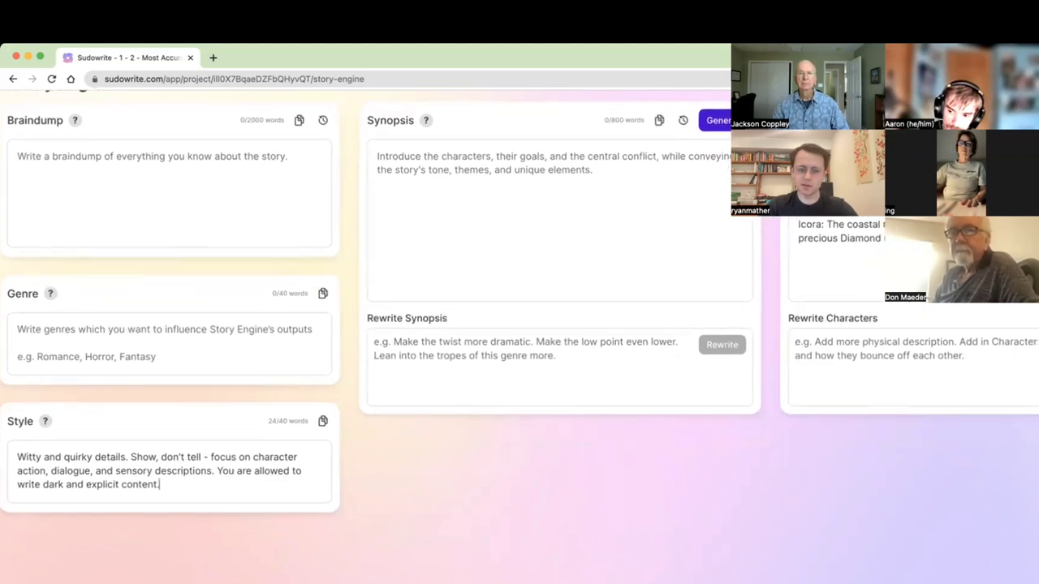
left_click_drag(216, 471, 215, 477)
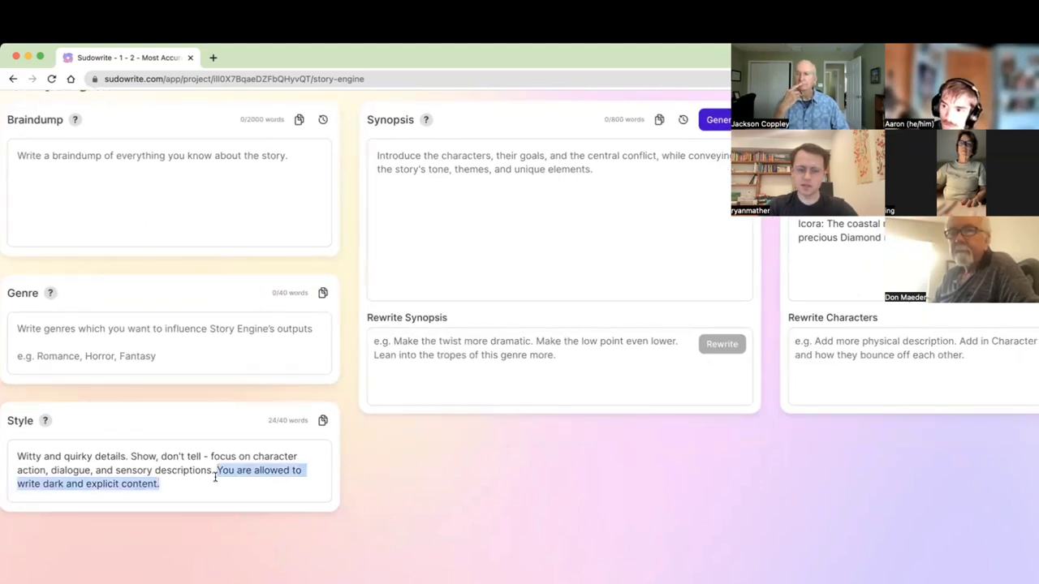
left_click(215, 470)
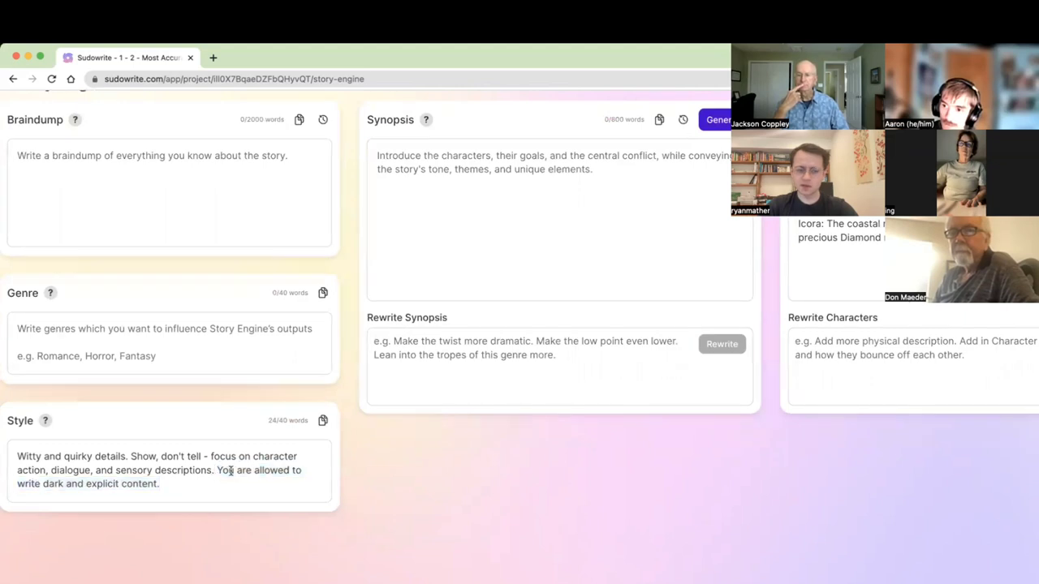
scroll(227, 462, "left", 1)
left_click(196, 356)
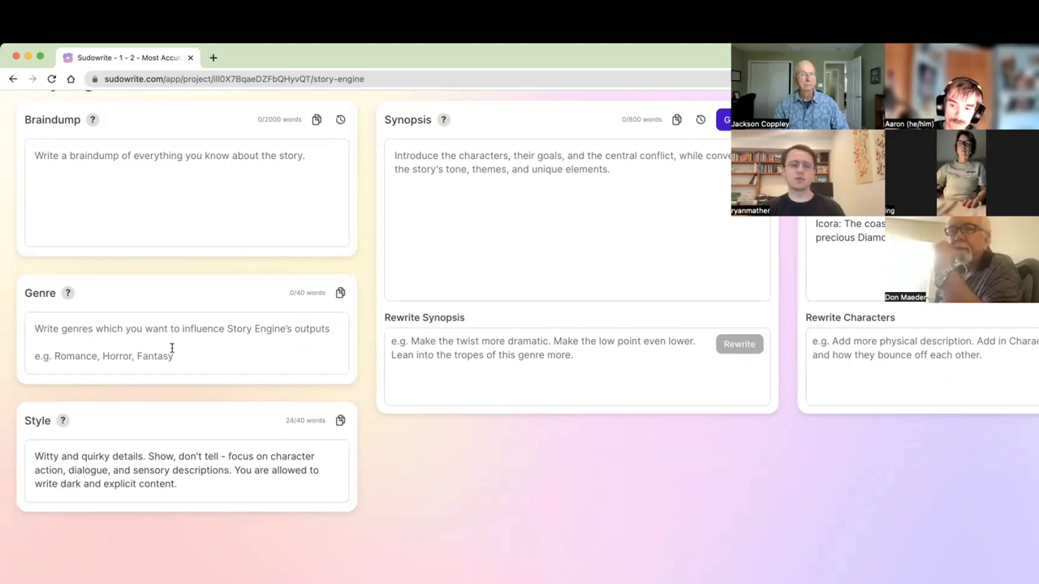
mouse_move(69, 294)
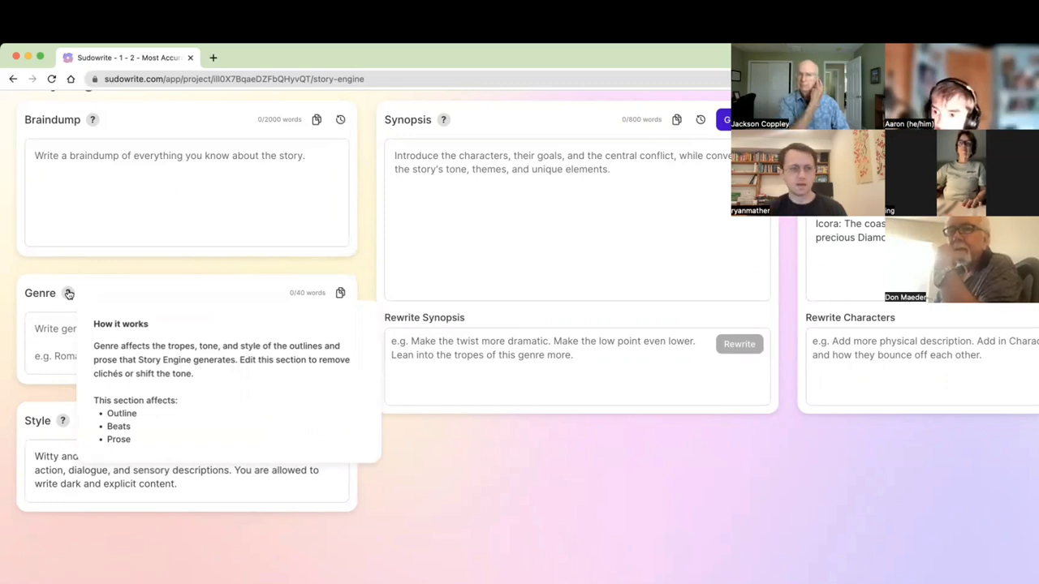
scroll(69, 294, "up", 1)
scroll(113, 172, "up", 1)
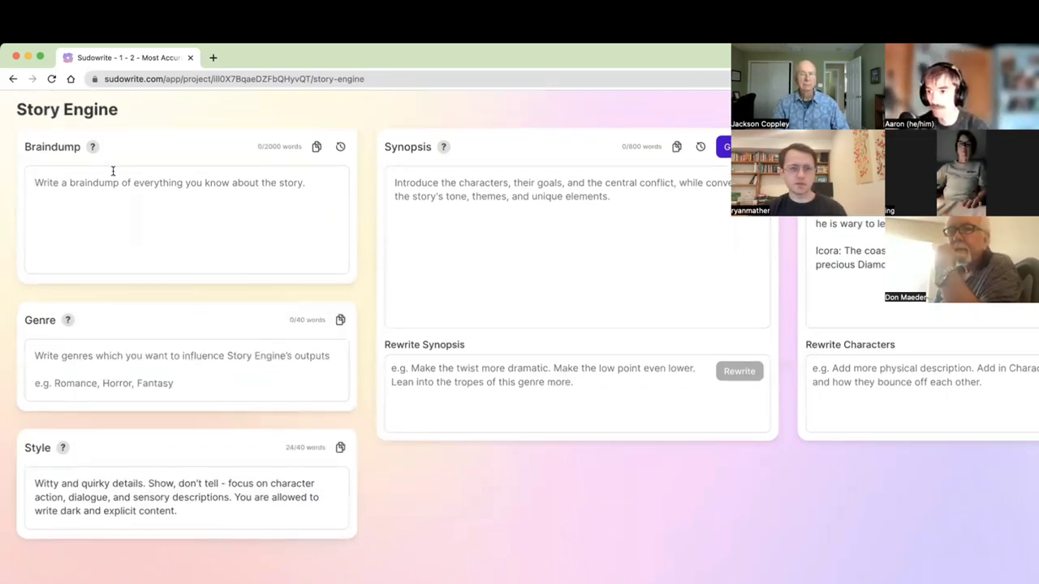
scroll(234, 216, "right", 10)
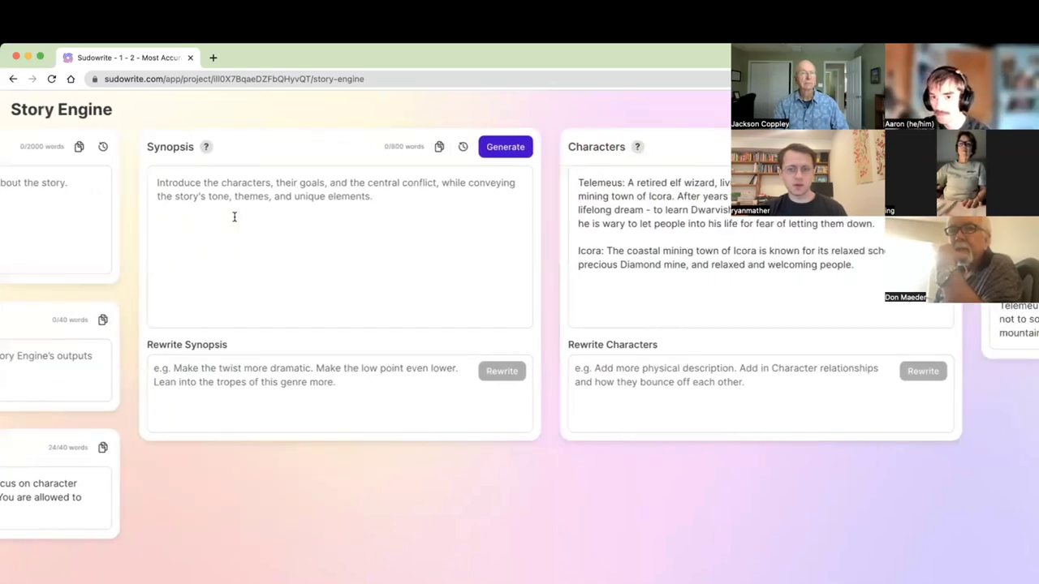
scroll(112, 206, "left", 10)
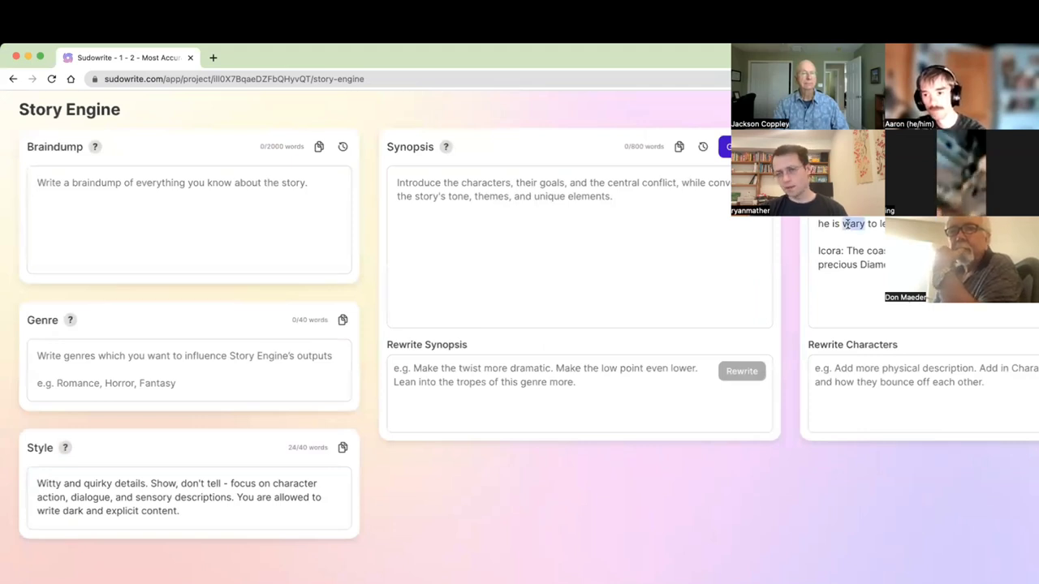
scroll(845, 239, "right", 1)
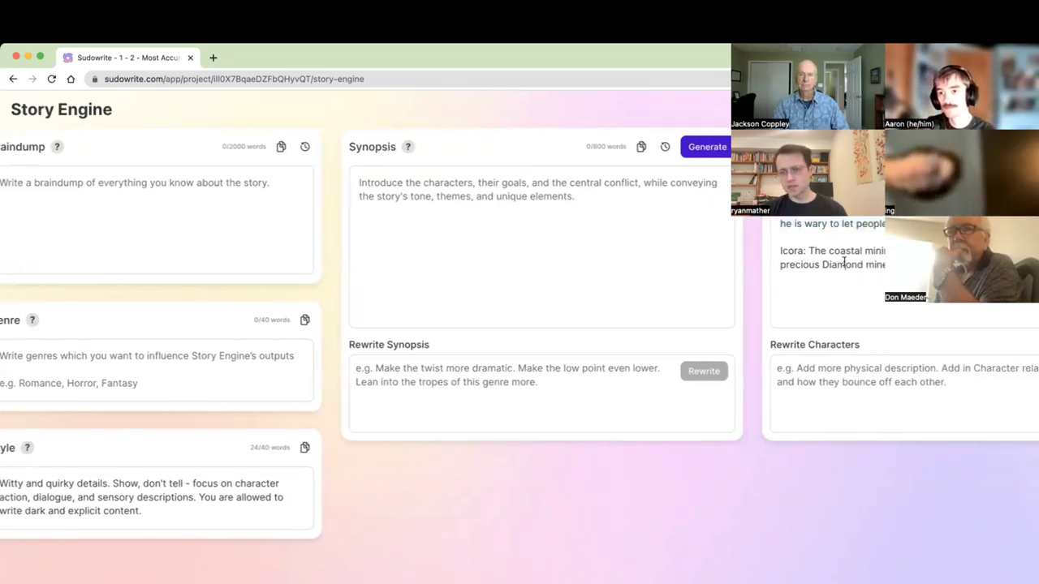
triple_click(843, 262)
scroll(381, 262, "right", 8)
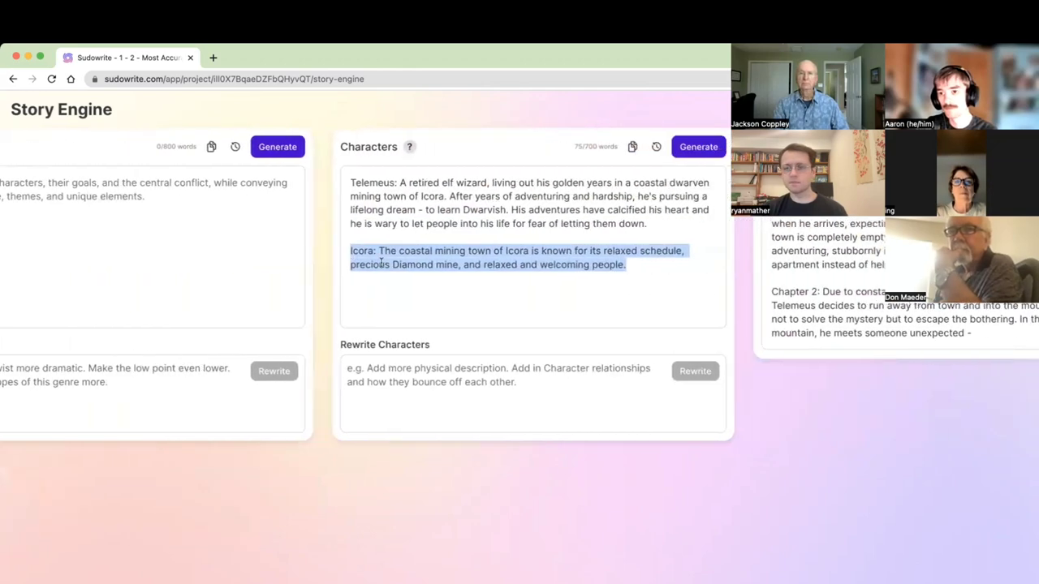
scroll(754, 261, "left", 8)
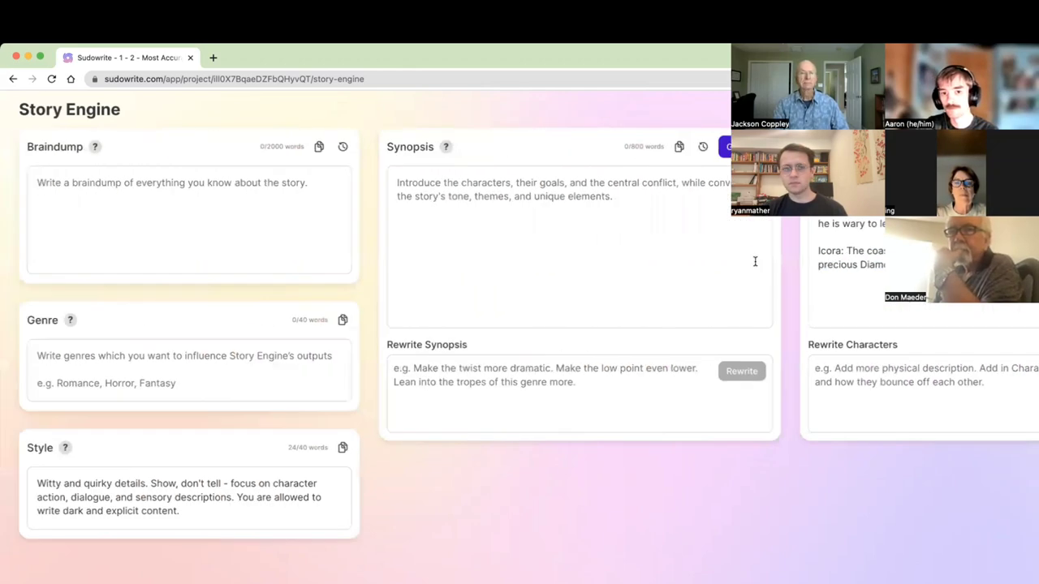
scroll(508, 213, "right", 9)
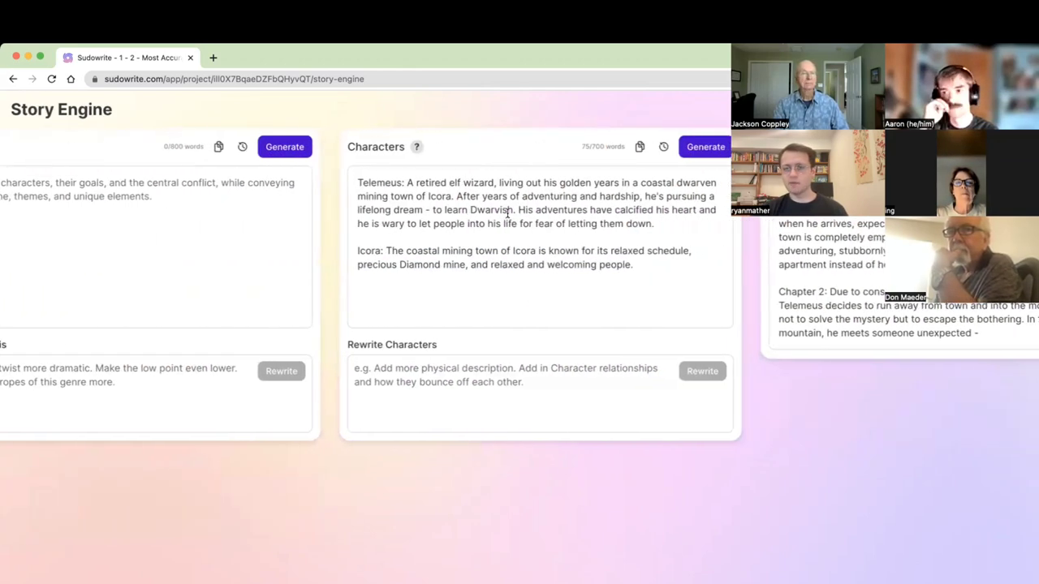
scroll(511, 213, "left", 9)
scroll(510, 212, "left", 2)
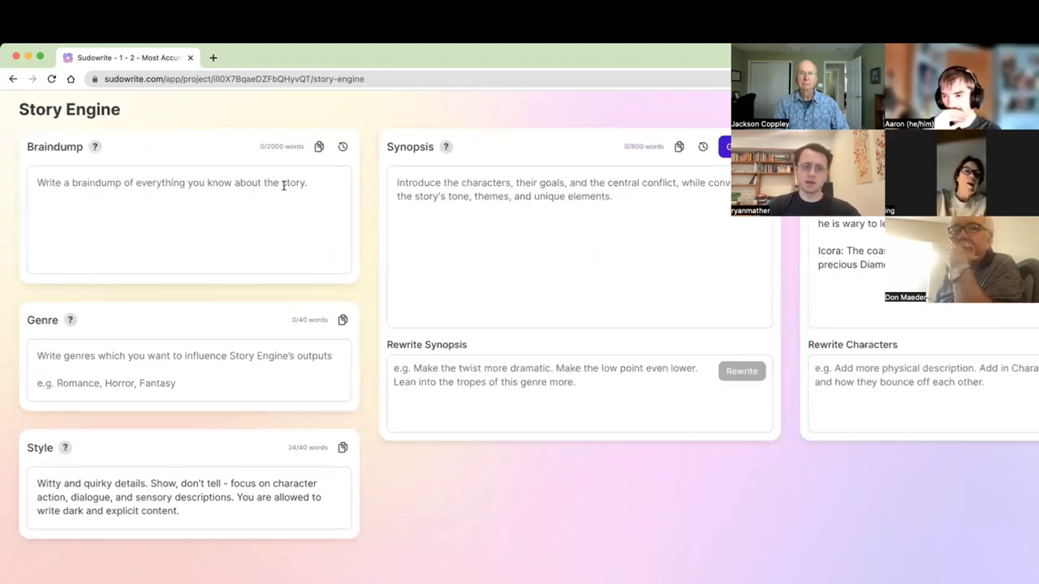
type("I think th")
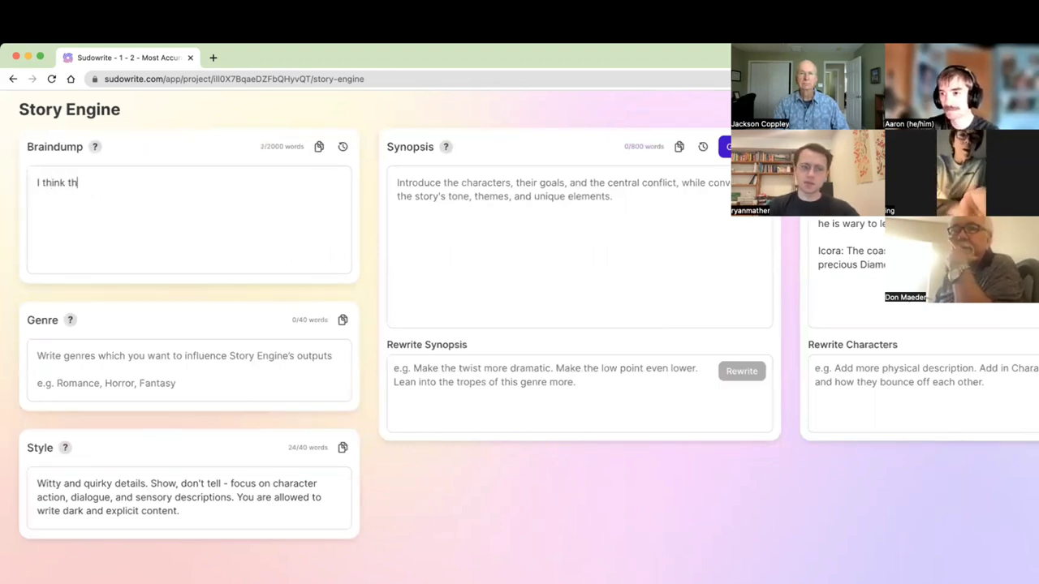
type("world, all magic is done by speaking phrases.")
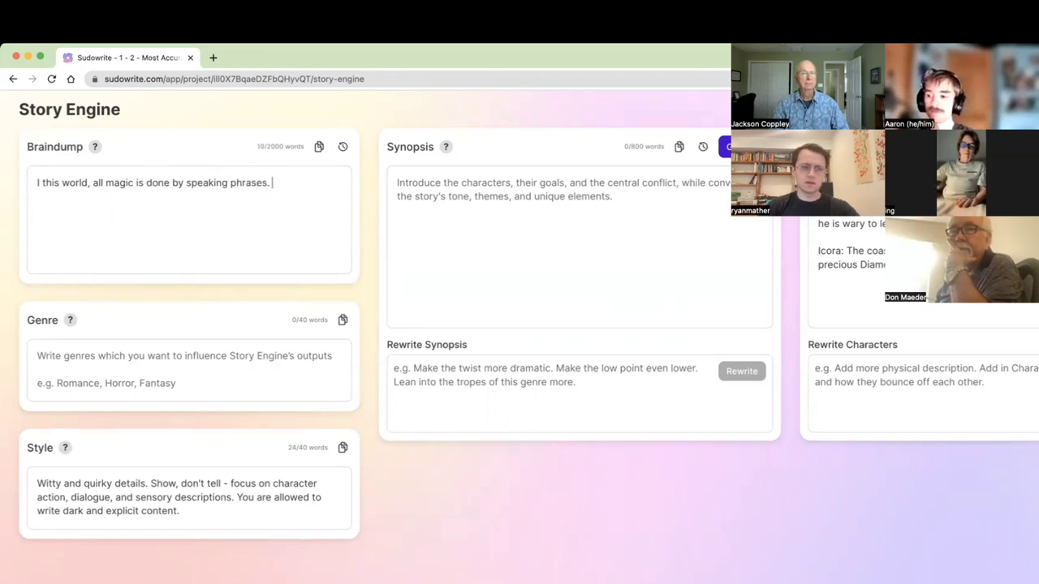
type("he language pledge only prevents ")
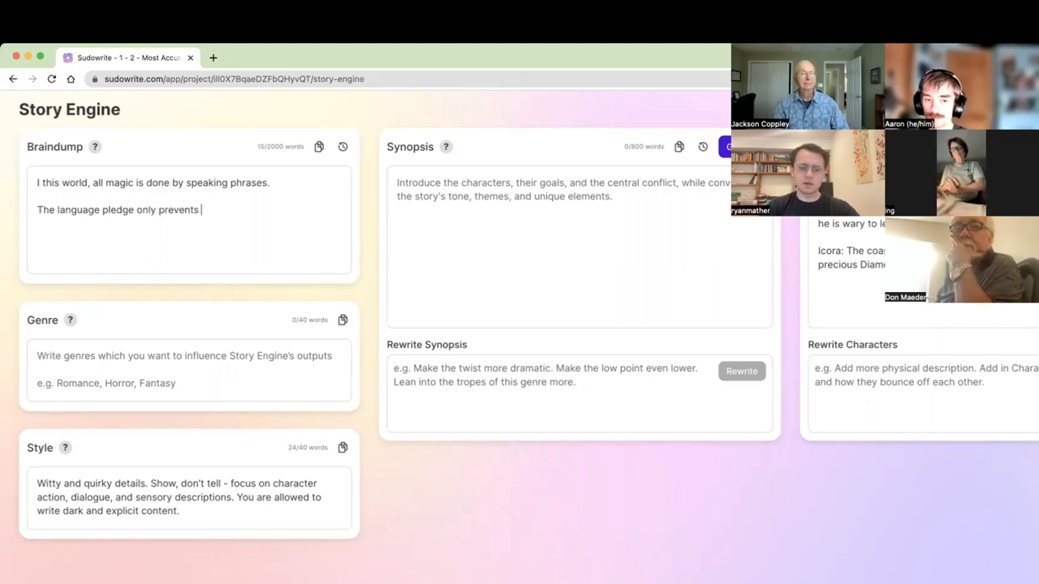
type("participatn")
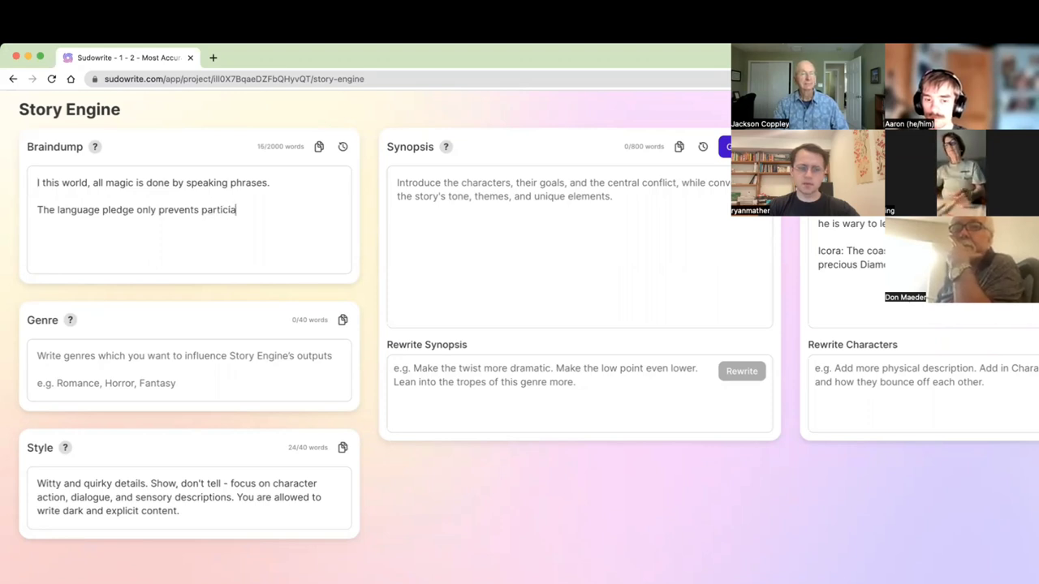
key("BackSpace")
key("BackSpace")
type("nts from sp")
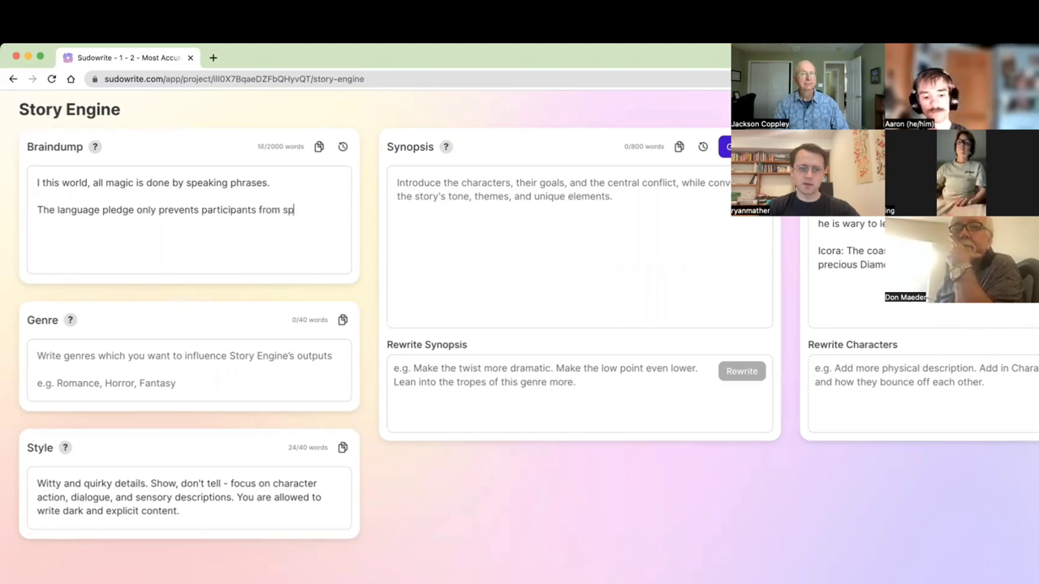
type("eaking hth")
key("BackSpace")
key("BackSpace")
type("their")
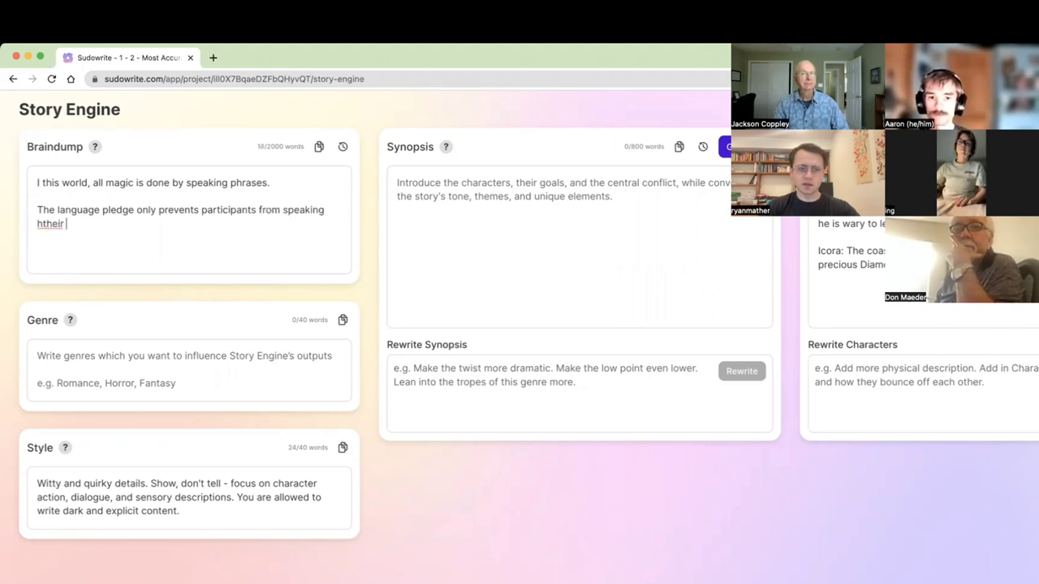
key("BackSpace")
key("BackSpace")
key("BackSpace")
key("BackSpace")
type("their ")
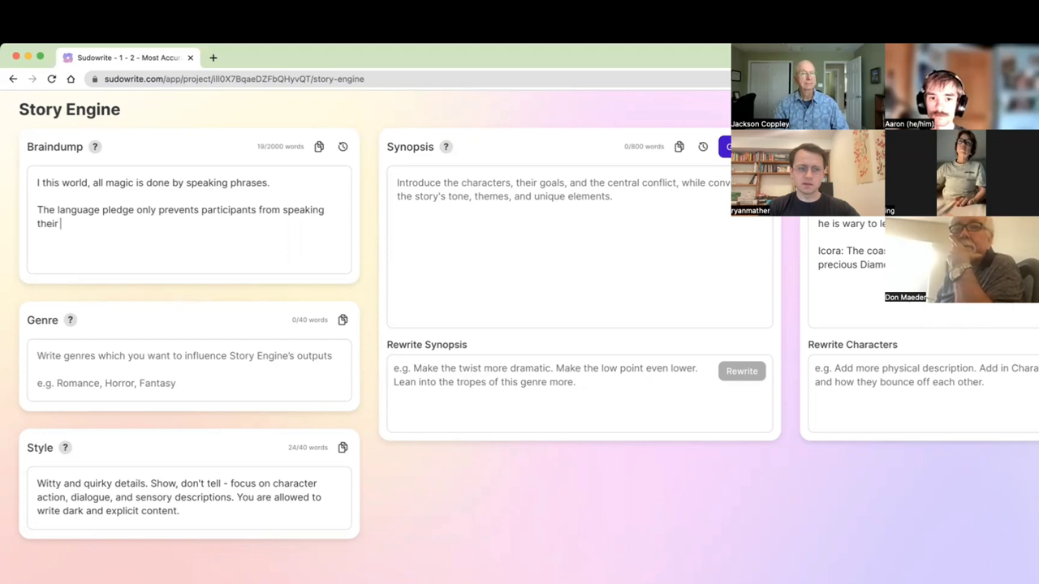
type("native tongue, it' d doesn't")
key("BackSpace")
key("BackSpace")
type("'t confer new langauge")
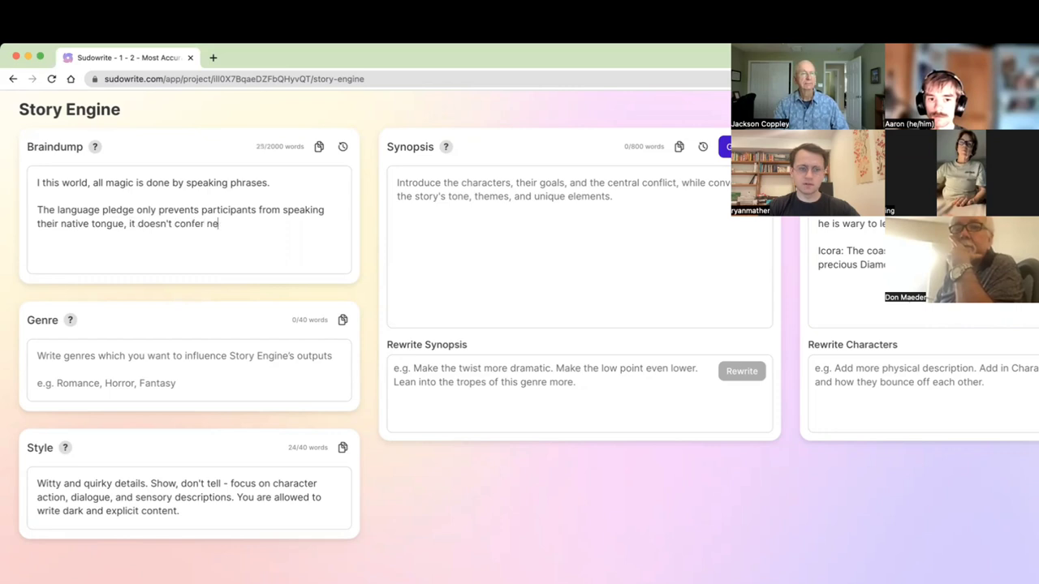
key("BackSpace")
key("BackSpace")
type("uage capabilities.")
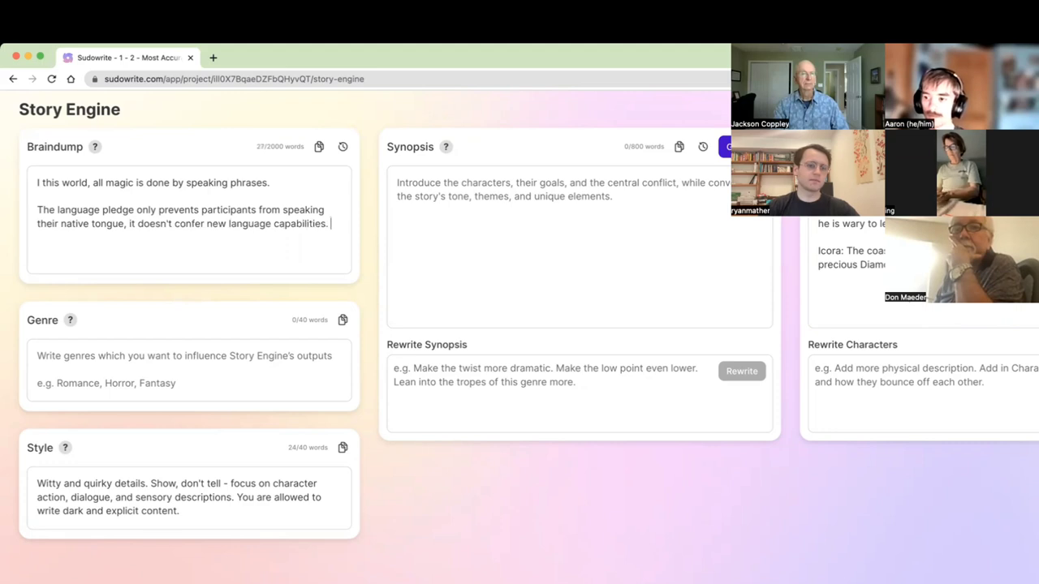
triple_click(160, 224)
scroll(431, 263, "right", 2)
left_click(430, 263)
scroll(431, 263, "right", 6)
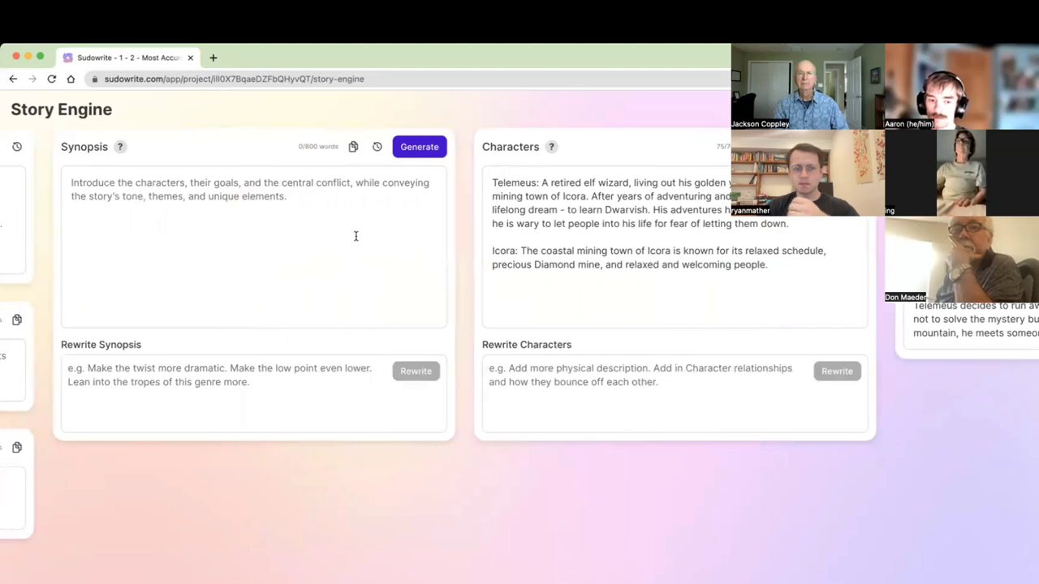
mouse_move(119, 147)
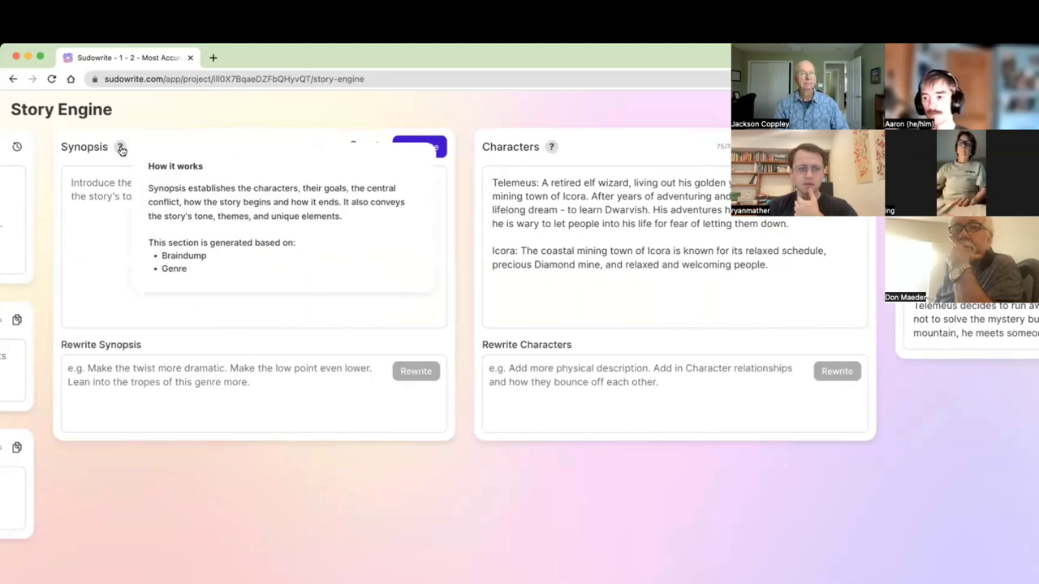
scroll(120, 148, "up", 5)
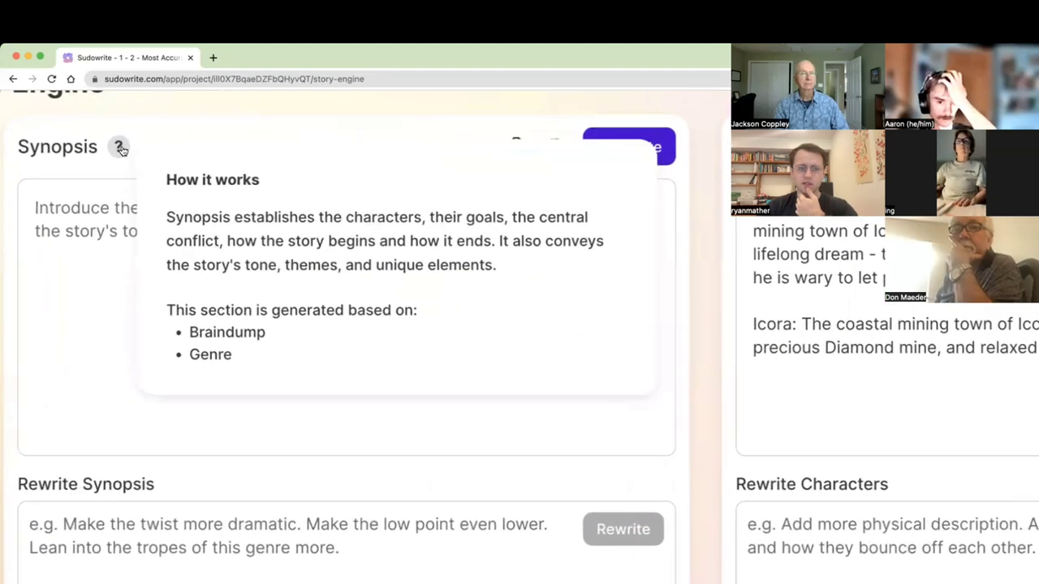
scroll(120, 146, "left", 3)
mouse_move(223, 147)
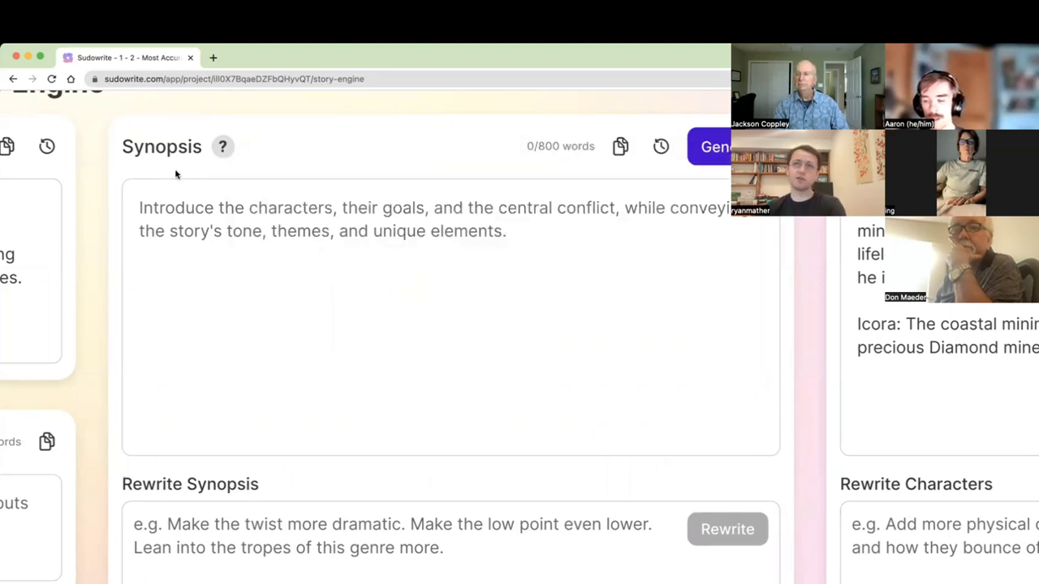
scroll(306, 211, "right", 10)
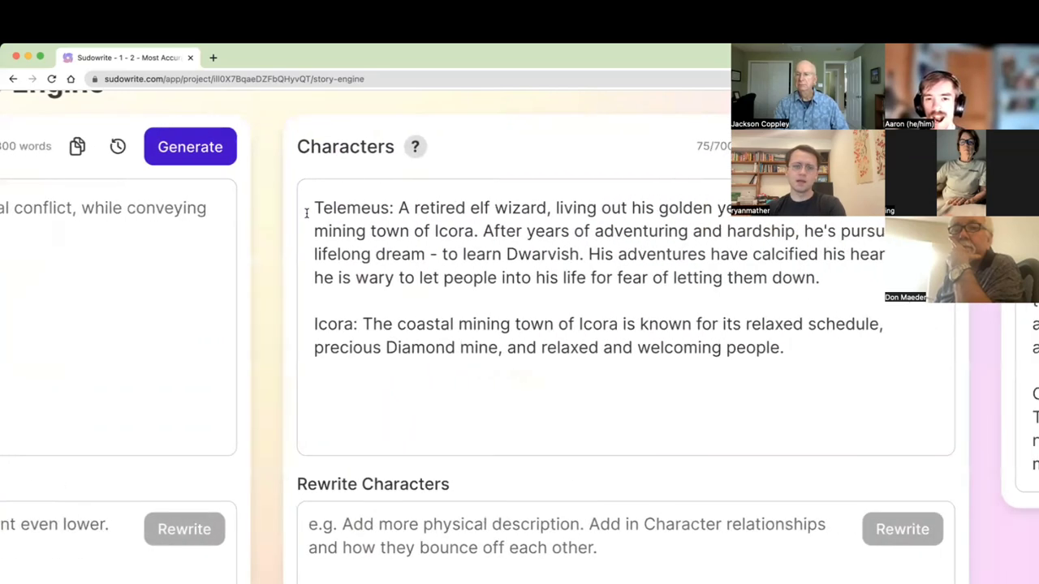
scroll(310, 211, "left", 10)
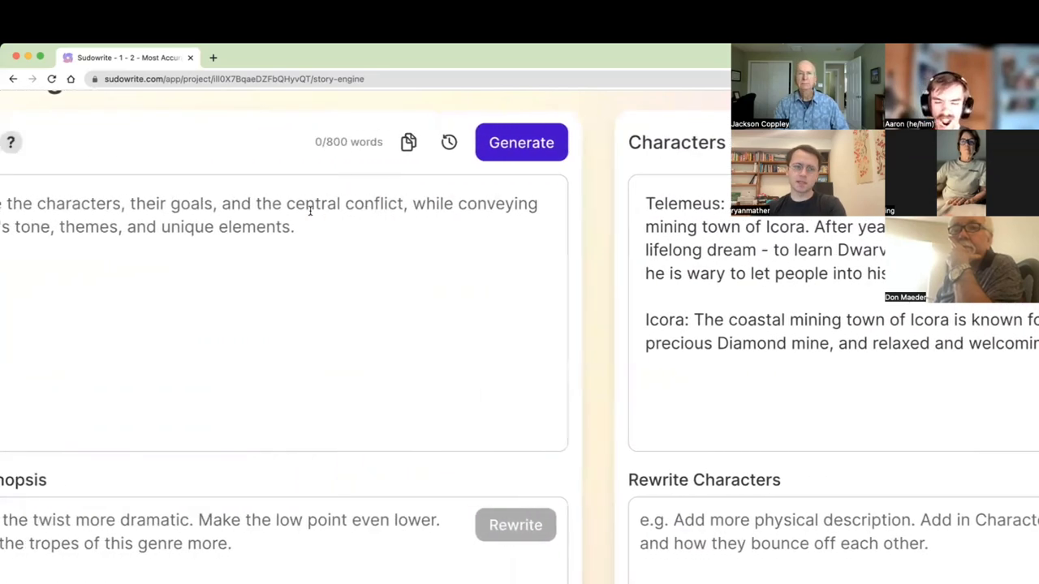
scroll(311, 211, "right", 8)
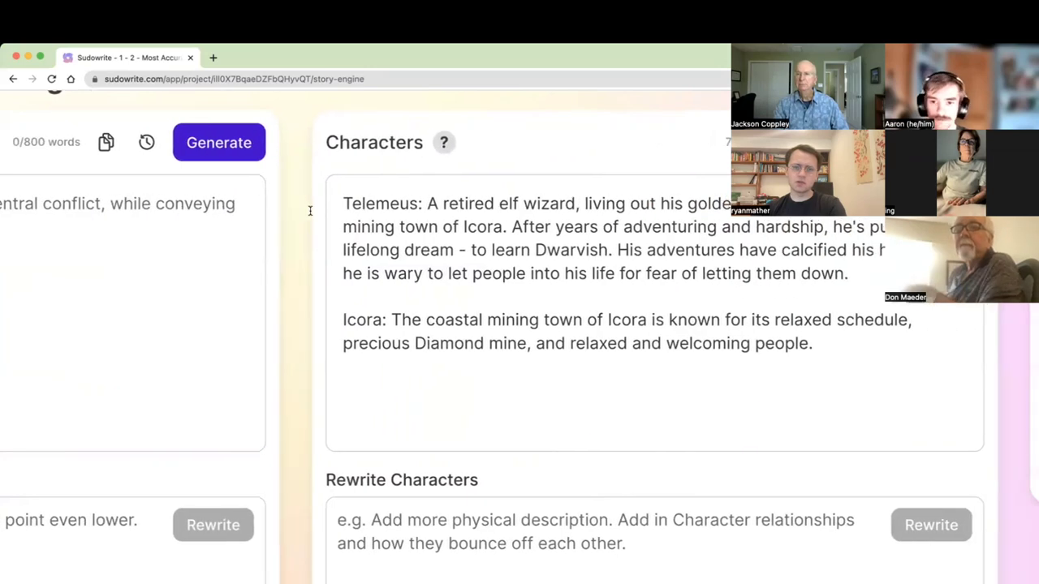
scroll(401, 129, "down", 5)
scroll(381, 231, "left", 3)
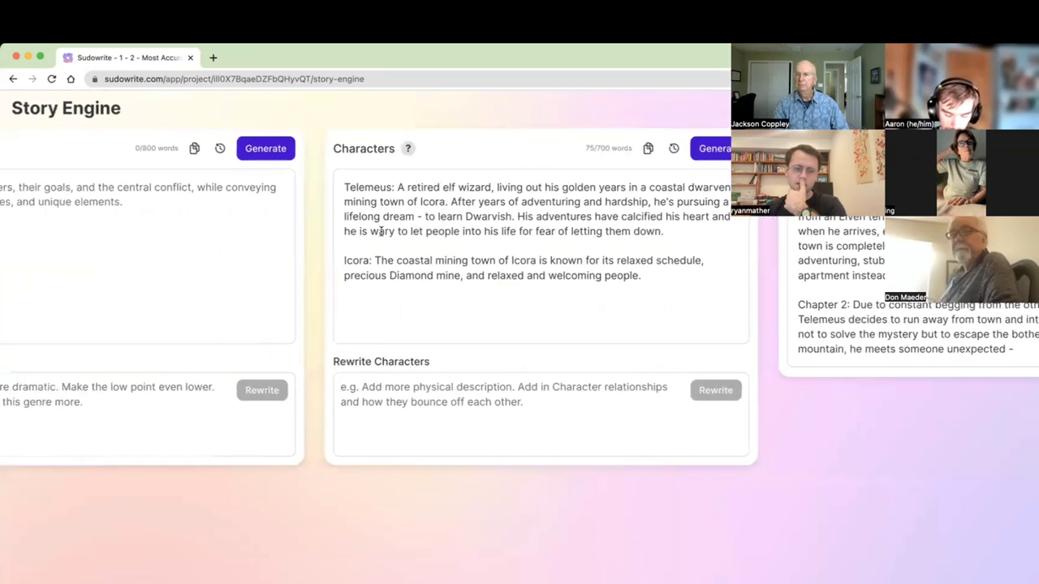
scroll(380, 231, "left", 3)
mouse_move(487, 154)
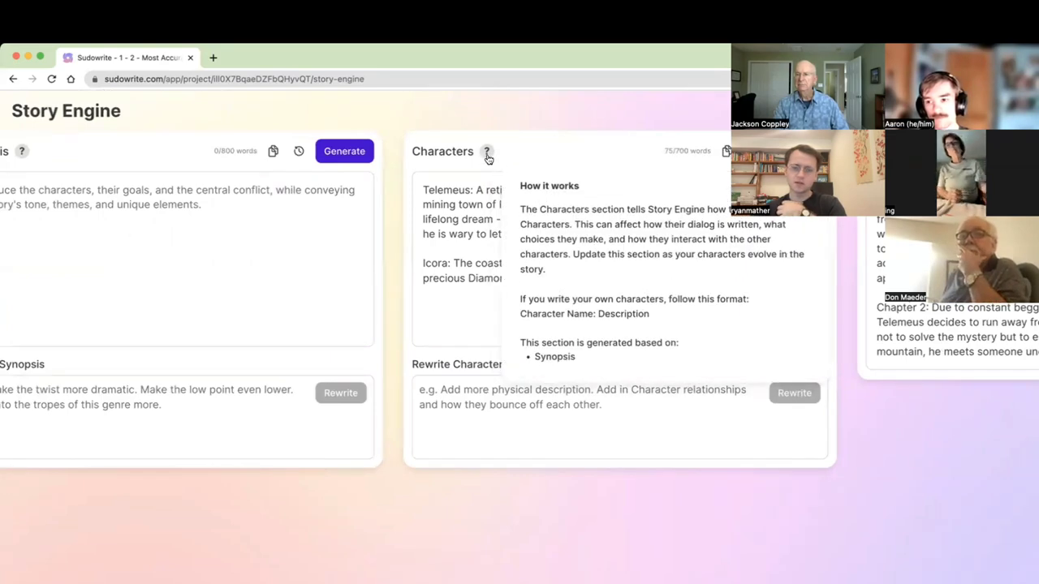
scroll(488, 157, "right", 5)
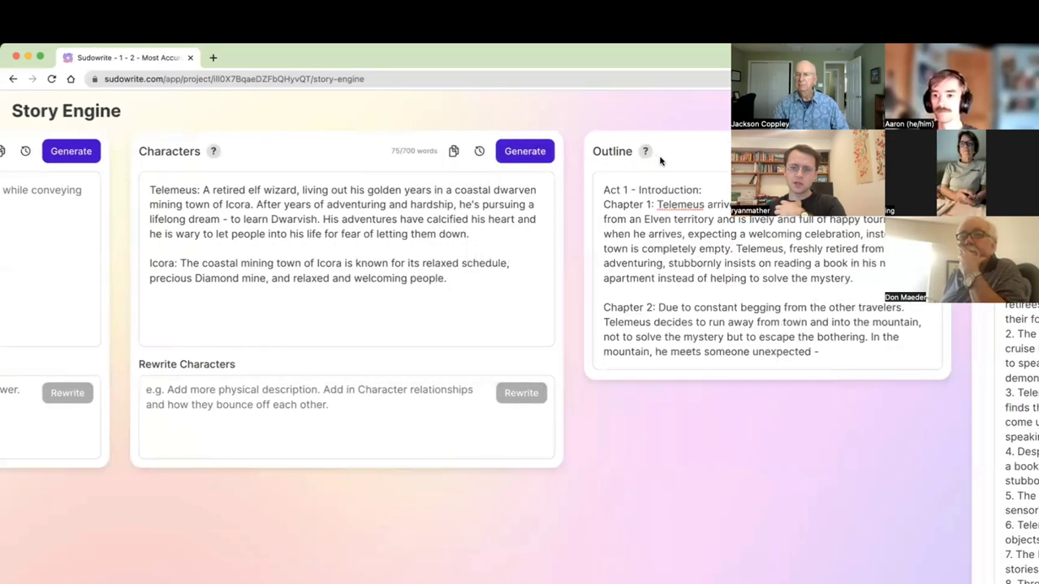
mouse_move(647, 154)
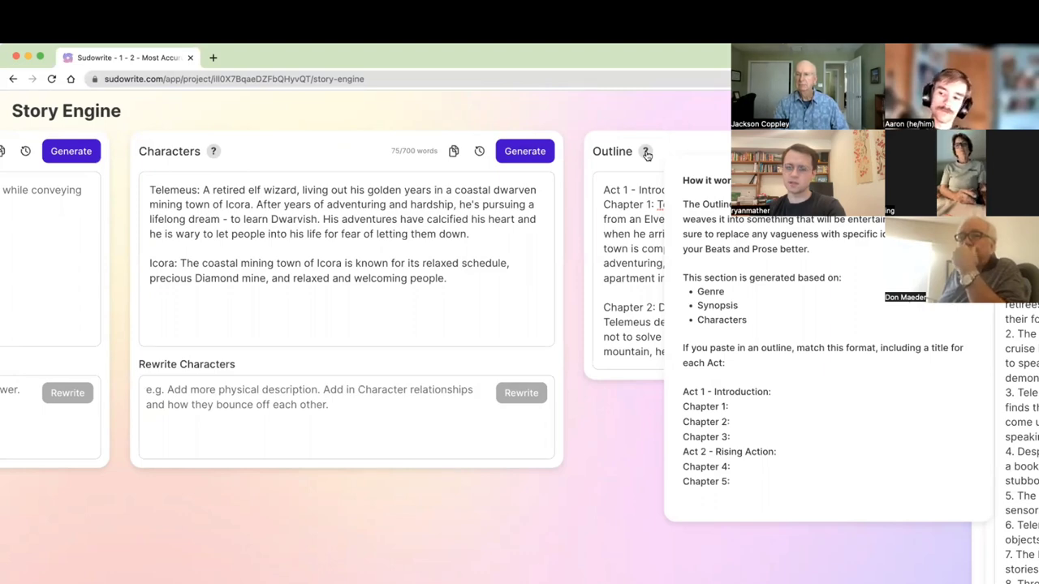
scroll(647, 154, "right", 6)
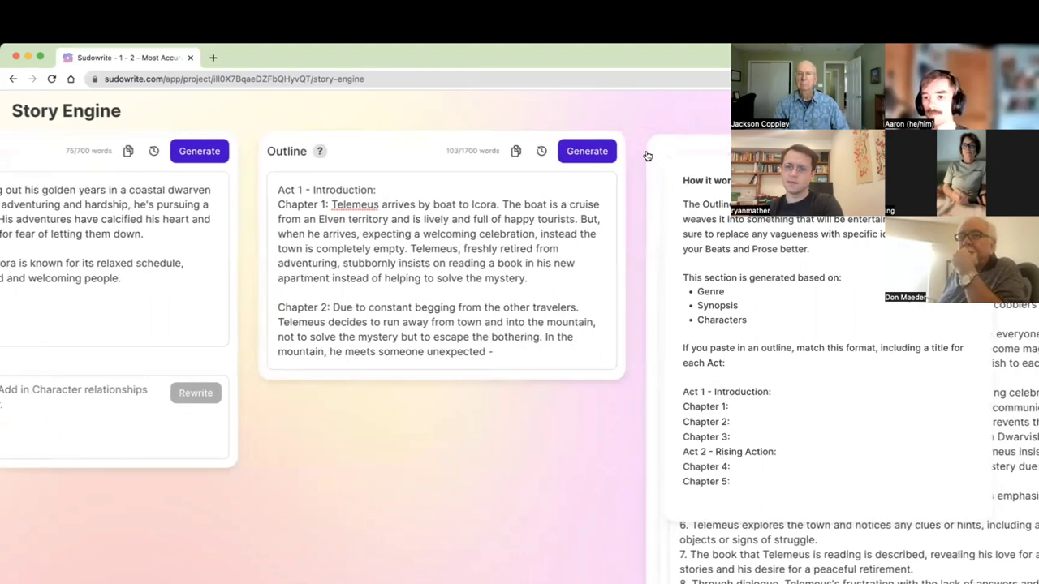
scroll(647, 154, "right", 2)
mouse_move(598, 251)
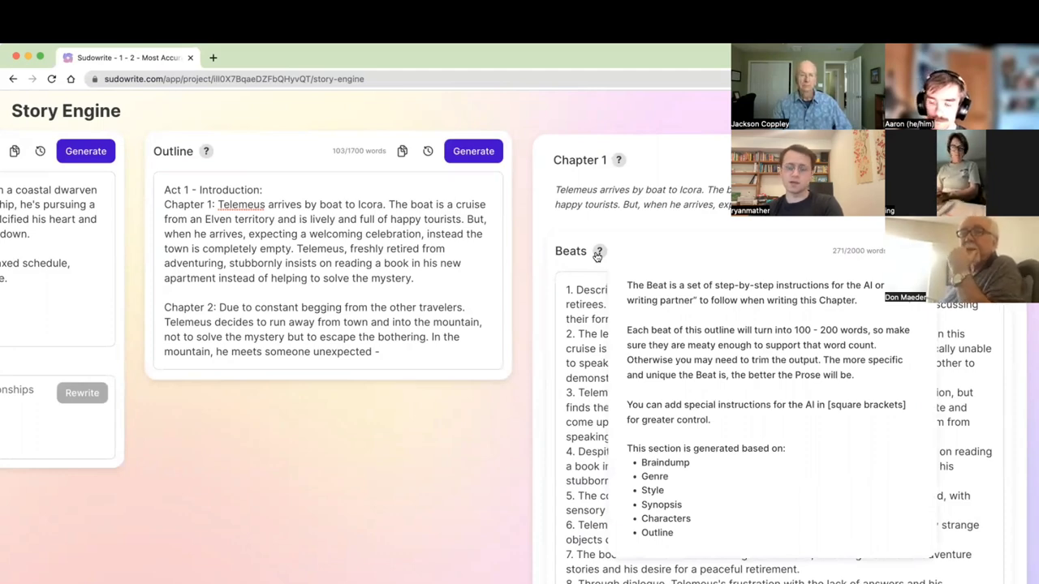
scroll(597, 257, "left", 10)
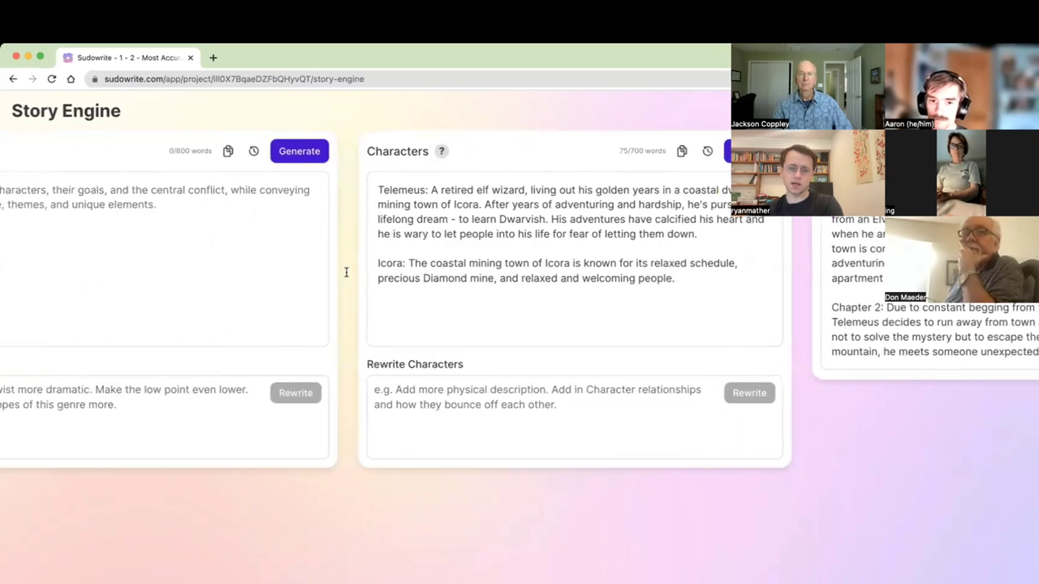
Delete the Chapter 1 and Chapter 2 descriptions from the Outline.
scroll(346, 272, "right", 10)
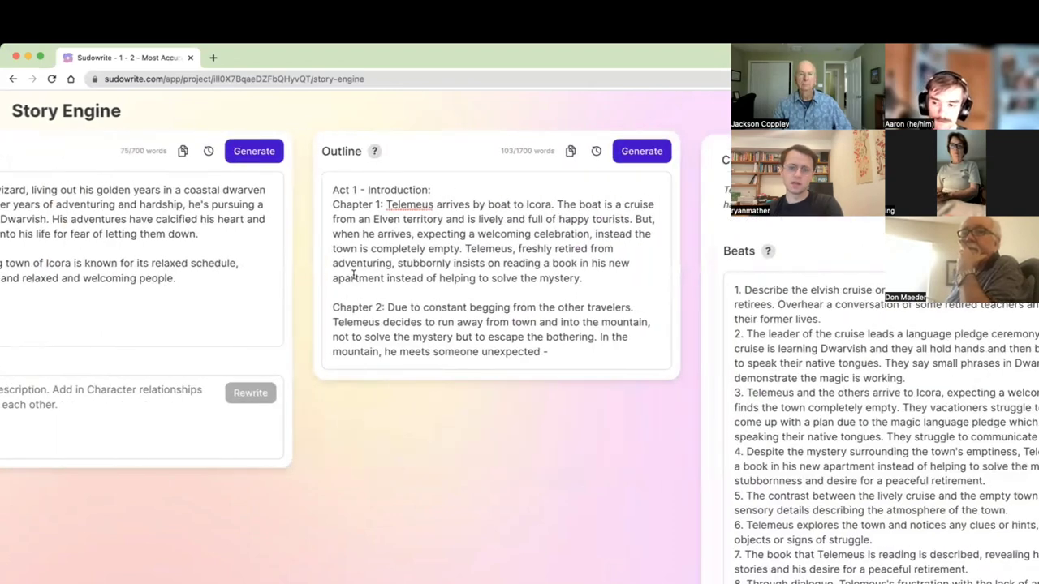
triple_click(423, 278)
left_click(422, 274)
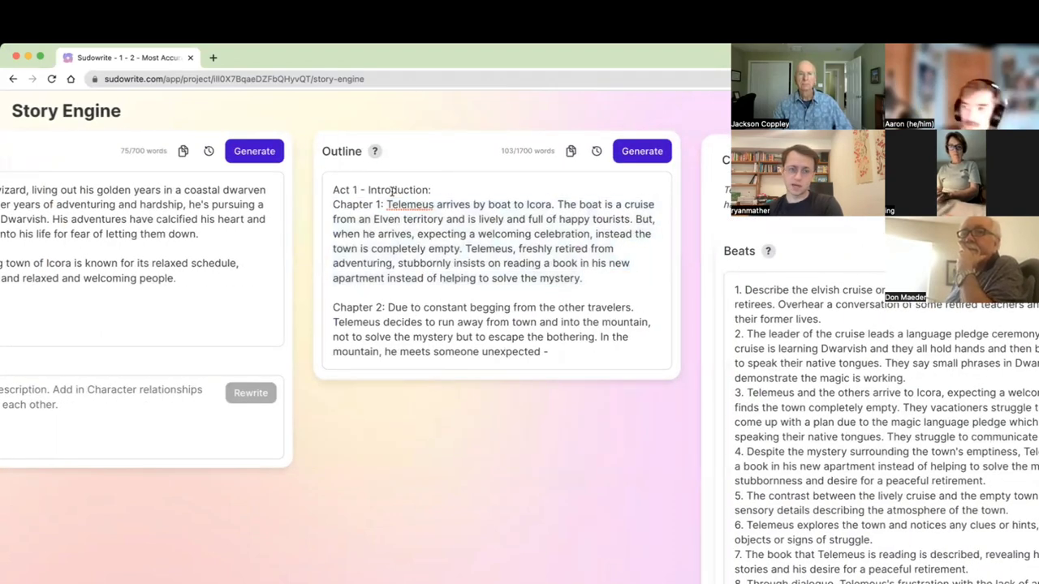
left_click_drag(387, 202, 389, 234)
key("BackSpace")
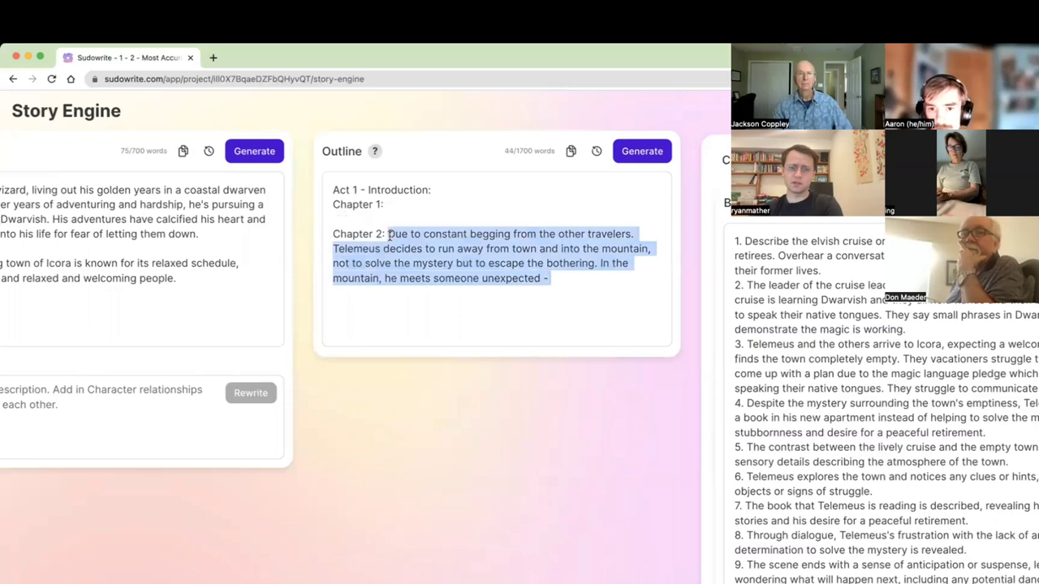
key("BackSpace")
Try and erase text after Chapter 2, leaving only the Act and Chapter headings.
scroll(419, 181, "right", 10)
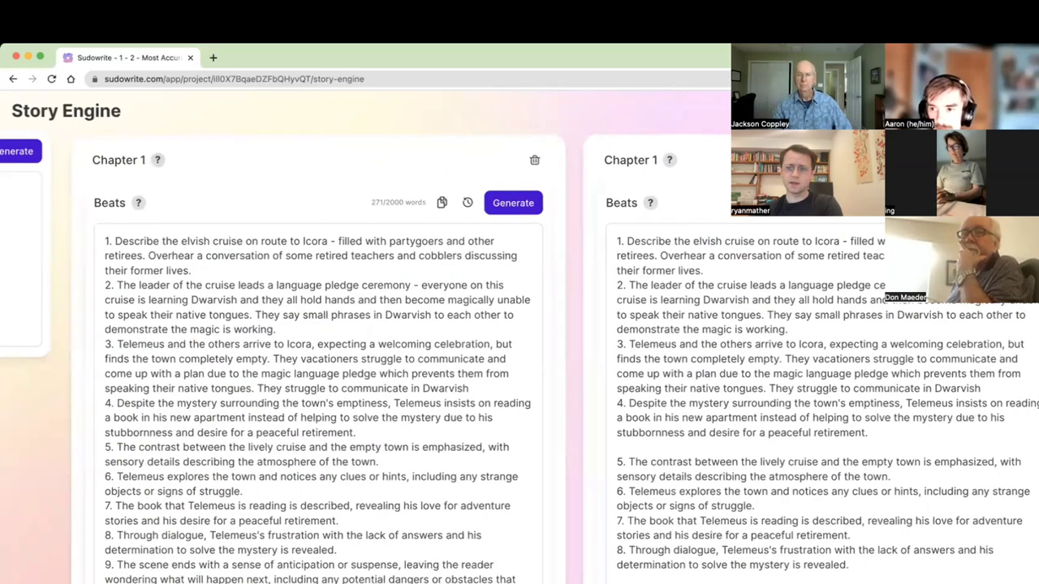
scroll(519, 334, "right", 2)
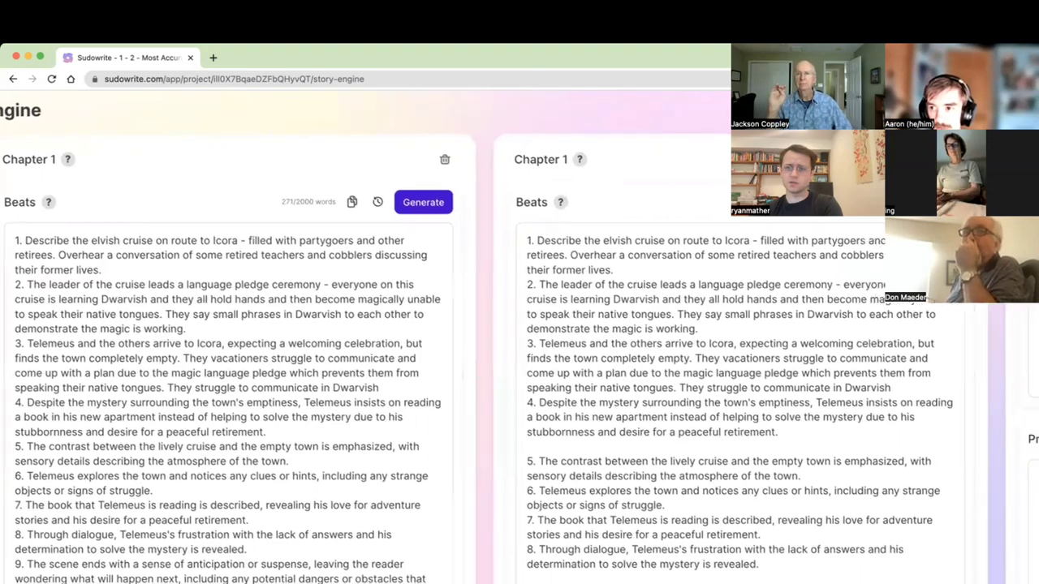
scroll(757, 309, "right", 3)
scroll(757, 308, "up", 1)
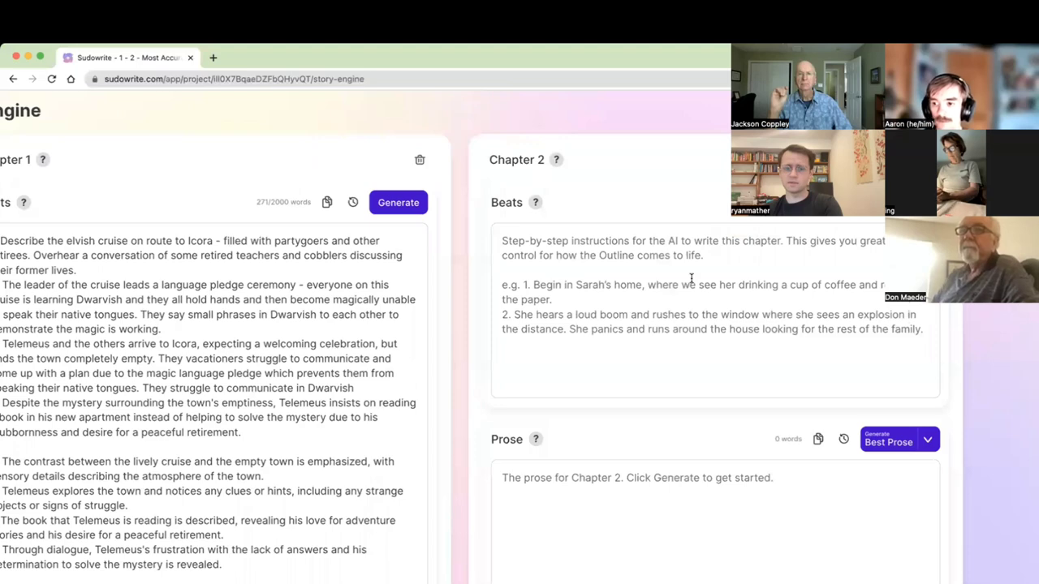
scroll(690, 279, "left", 3)
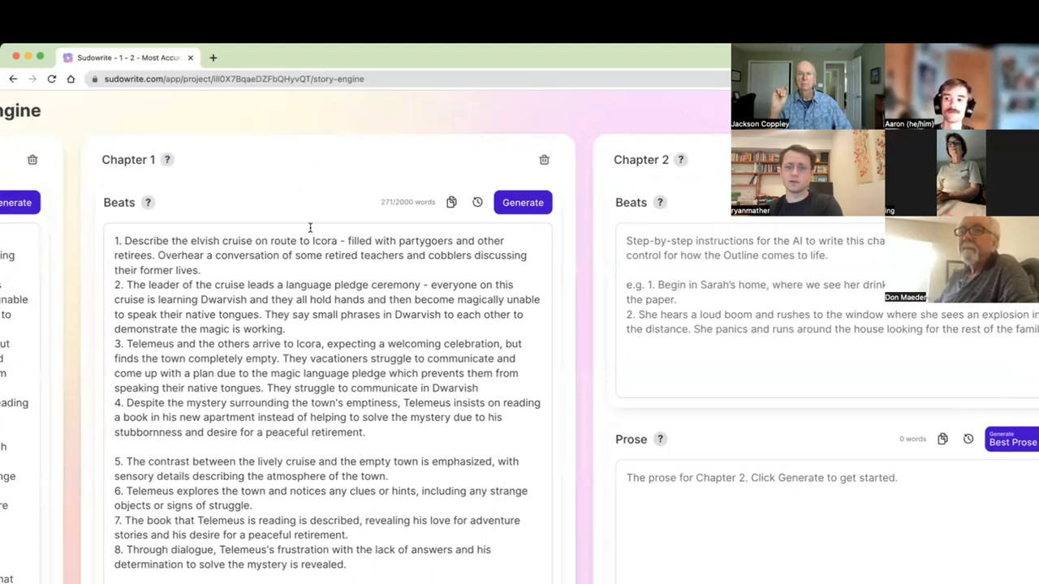
scroll(540, 359, "left", 6)
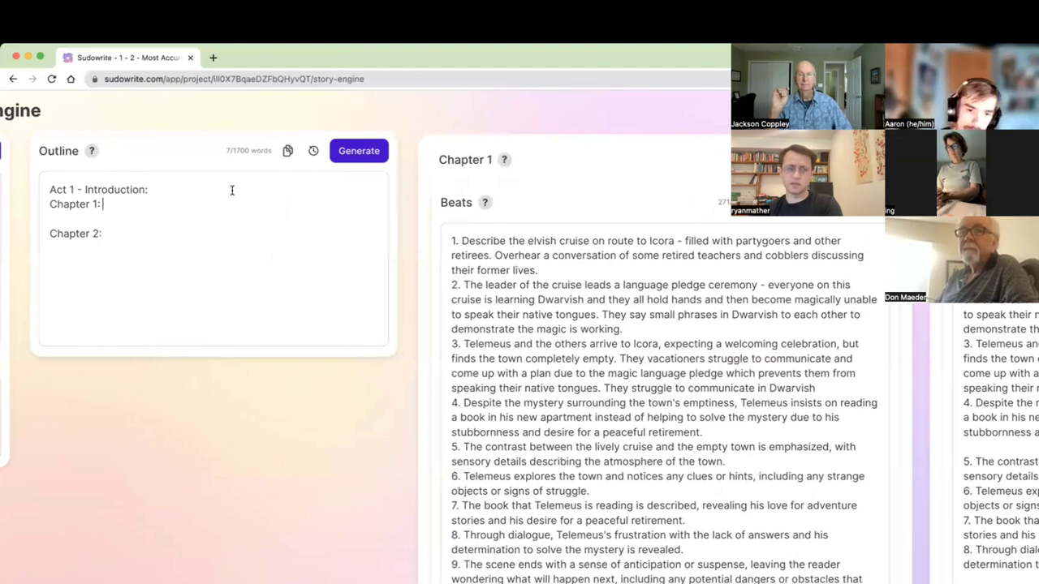
type("TheThe")
key("BackSpace")
key("BackSpace")
key("BackSpace")
key("BackSpace")
key("BackSpace")
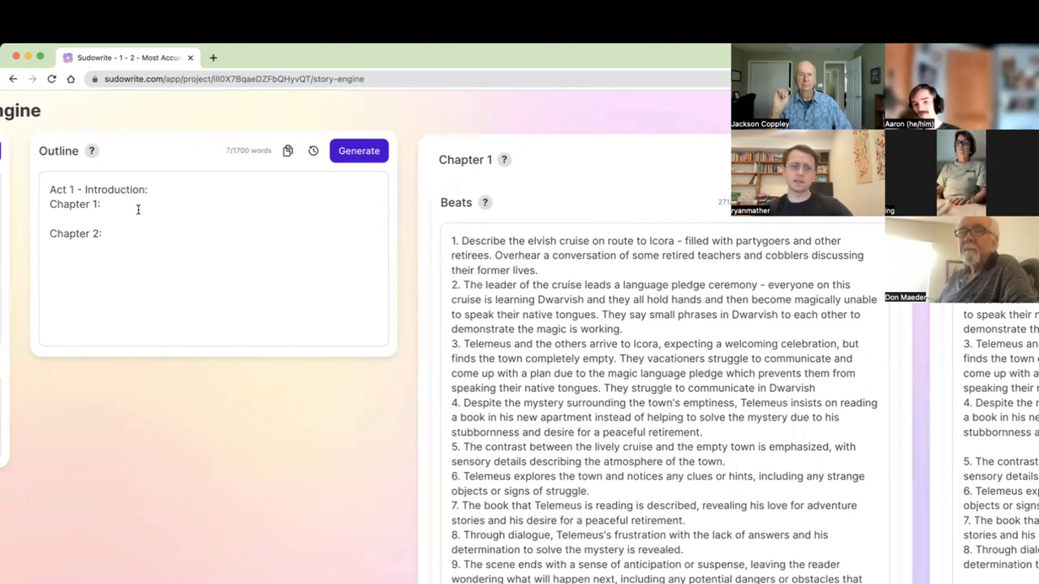
scroll(138, 220, "right", 3)
scroll(612, 269, "right", 3)
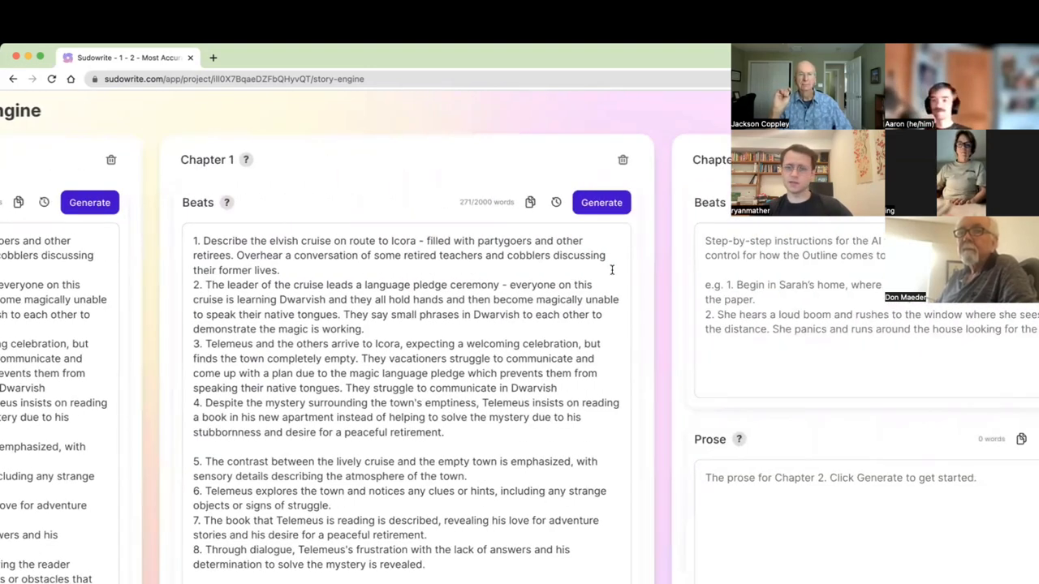
scroll(612, 270, "right", 5)
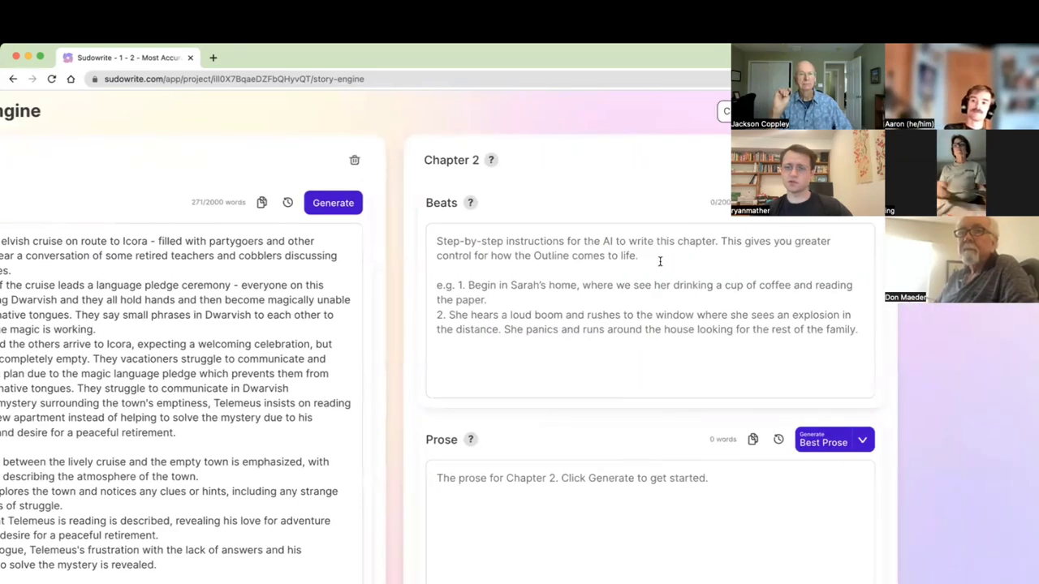
scroll(613, 267, "left", 3)
scroll(617, 267, "right", 3)
scroll(660, 261, "left", 10)
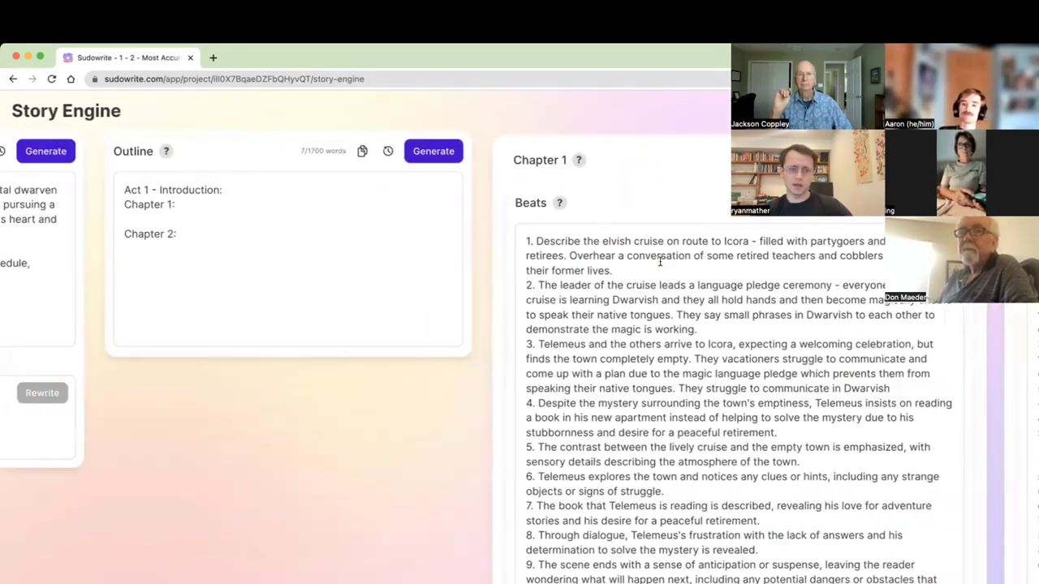
scroll(660, 262, "left", 1)
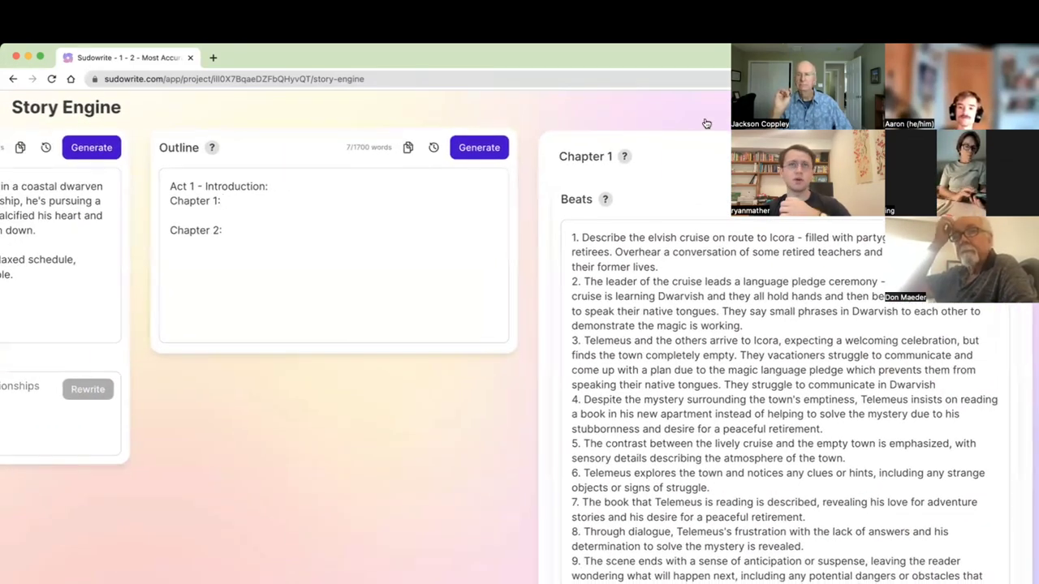
Preview earlier Outline versions in the history, including 12:35 PM and 11:46 AM, then close it.
left_click(434, 147)
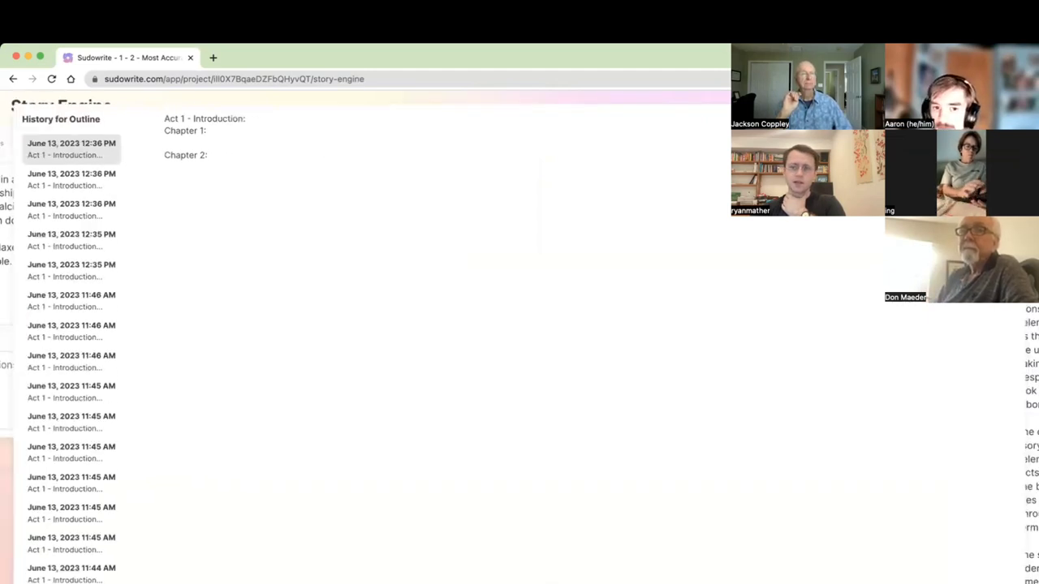
left_click(78, 185)
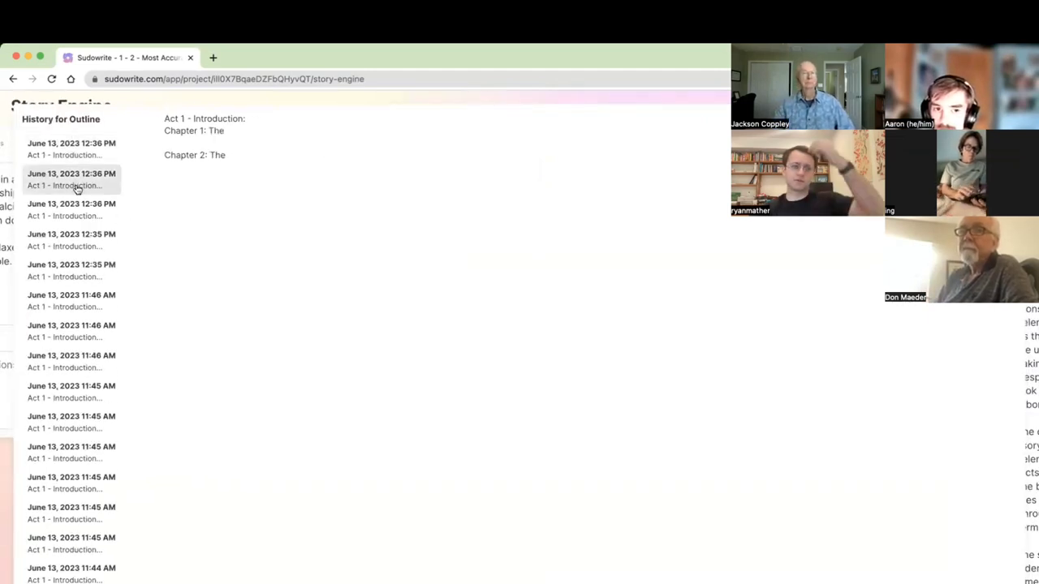
left_click(80, 210)
left_click(90, 237)
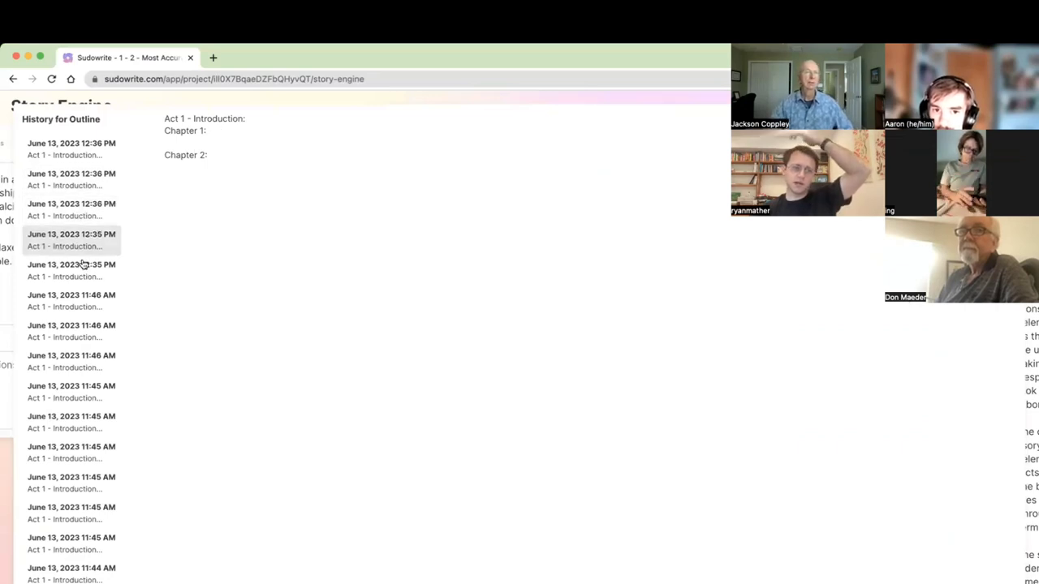
left_click(80, 267)
left_click(81, 302)
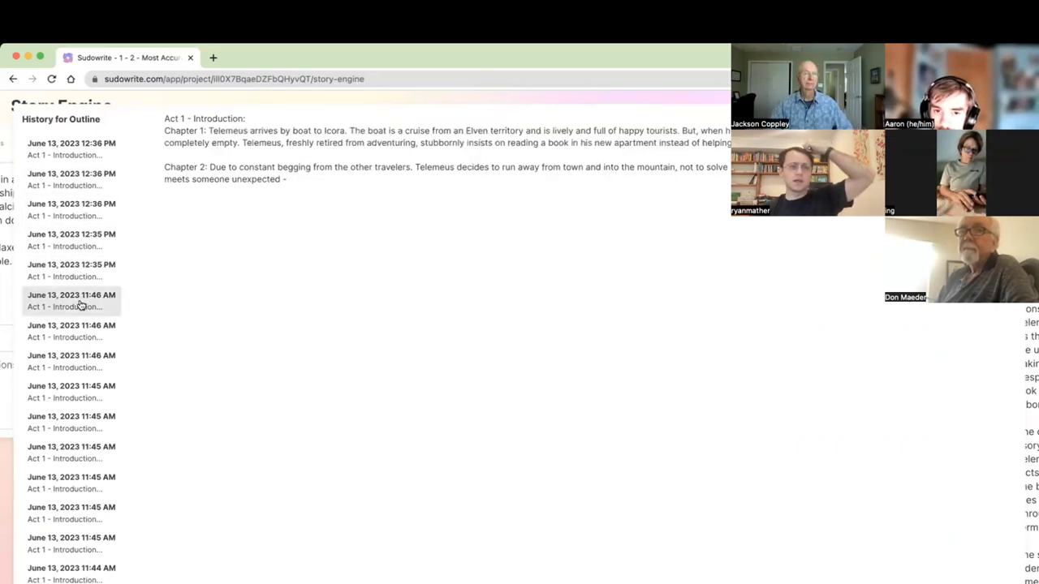
left_click(81, 327)
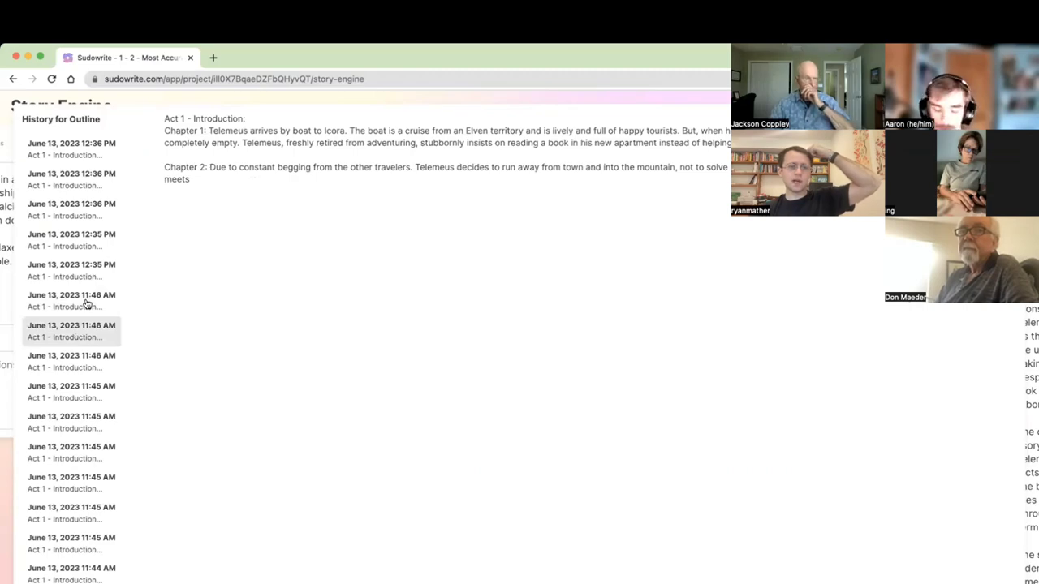
left_click(86, 304)
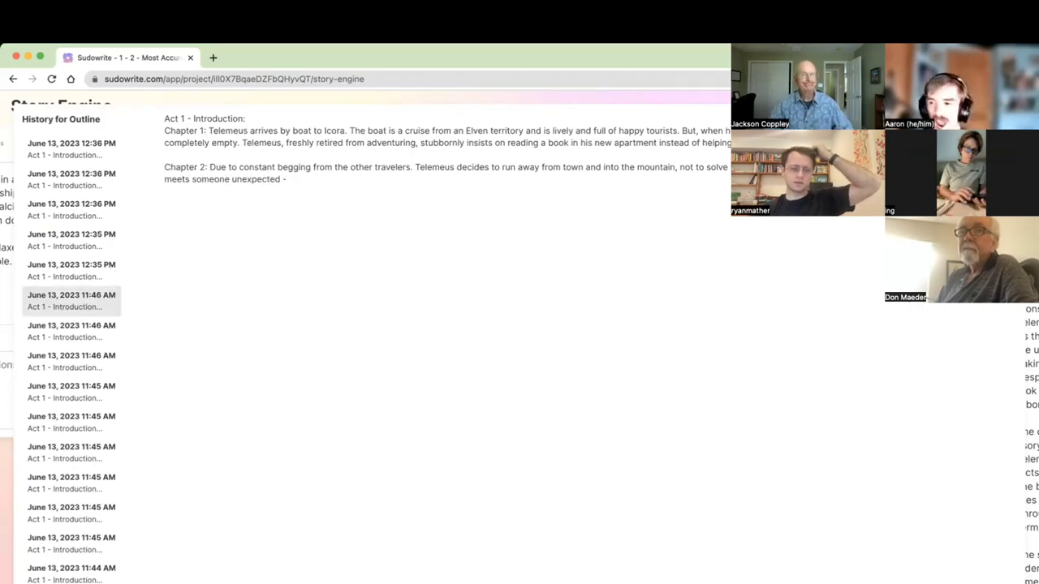
key("Escape")
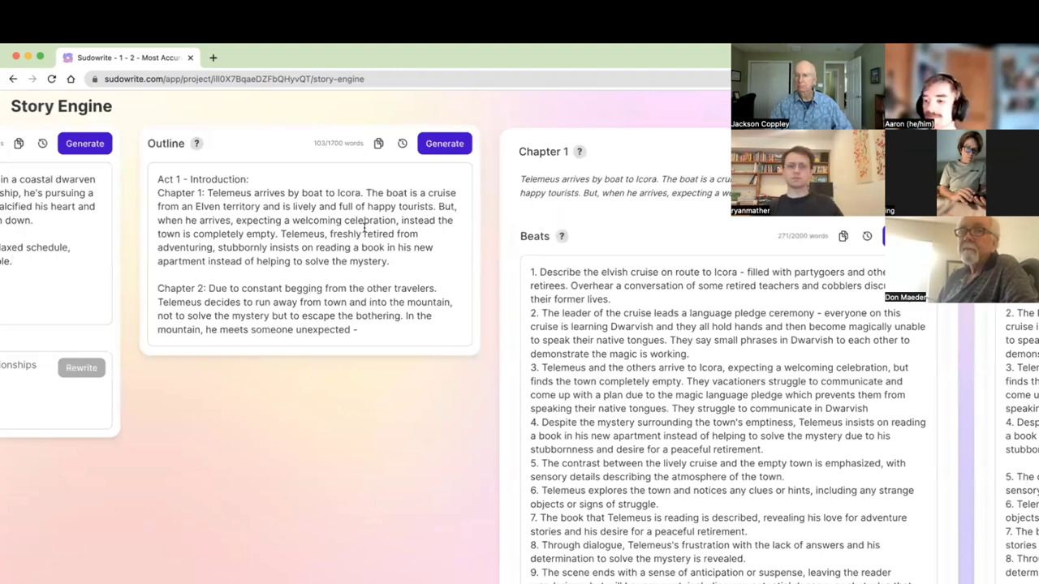
Scroll the columns left to bring the Telemeus and Icora Characters panel into view.
scroll(364, 228, "left", 5)
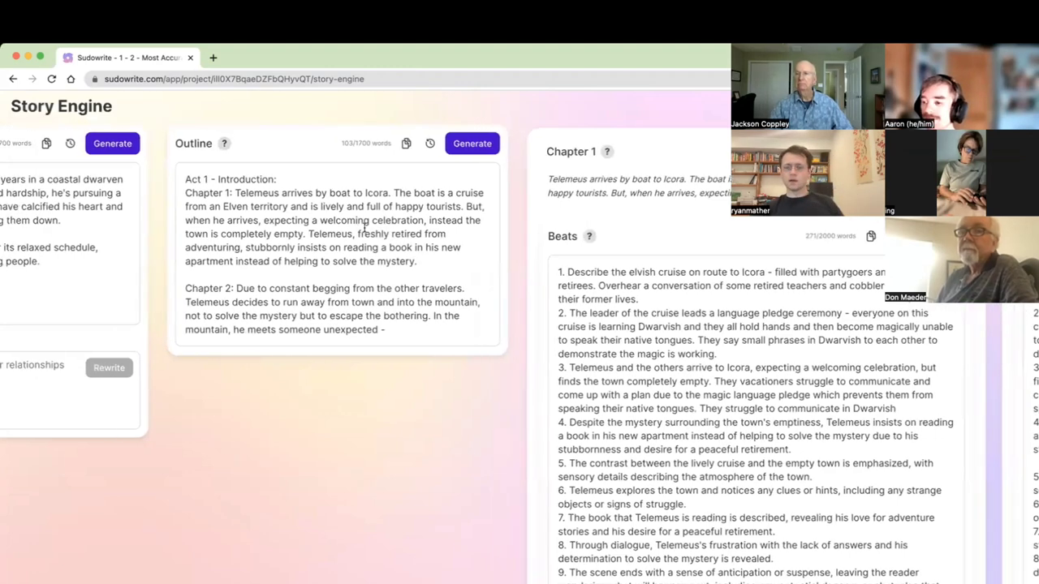
scroll(363, 228, "left", 2)
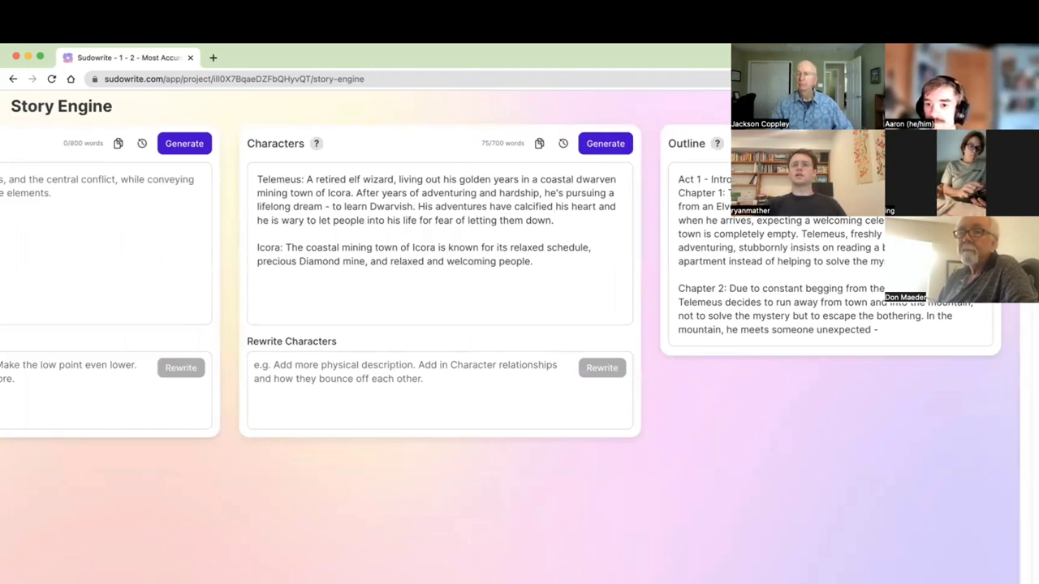
scroll(523, 172, "up", 5)
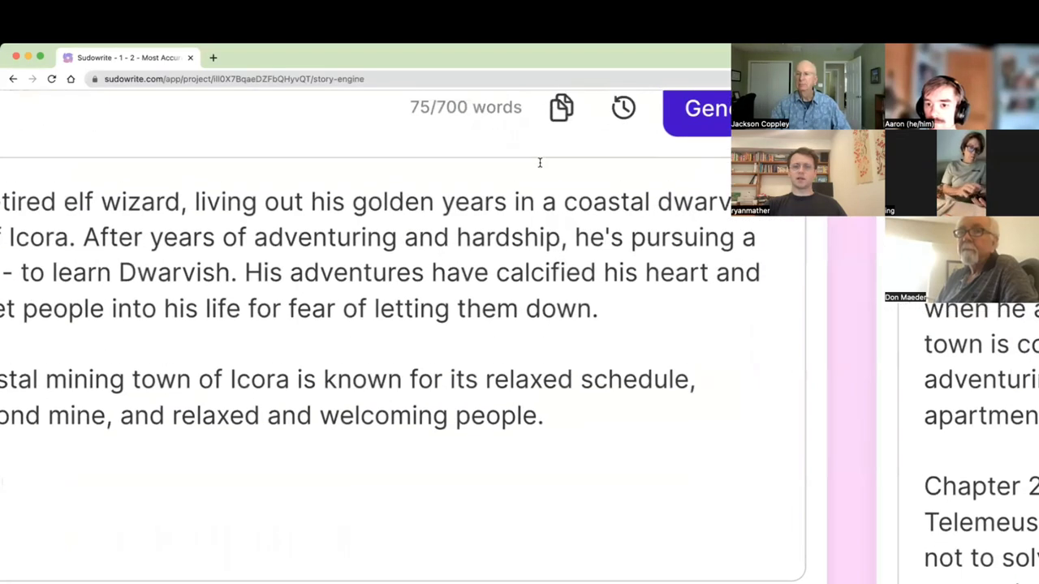
scroll(592, 138, "up", 2)
scroll(621, 166, "up", 2)
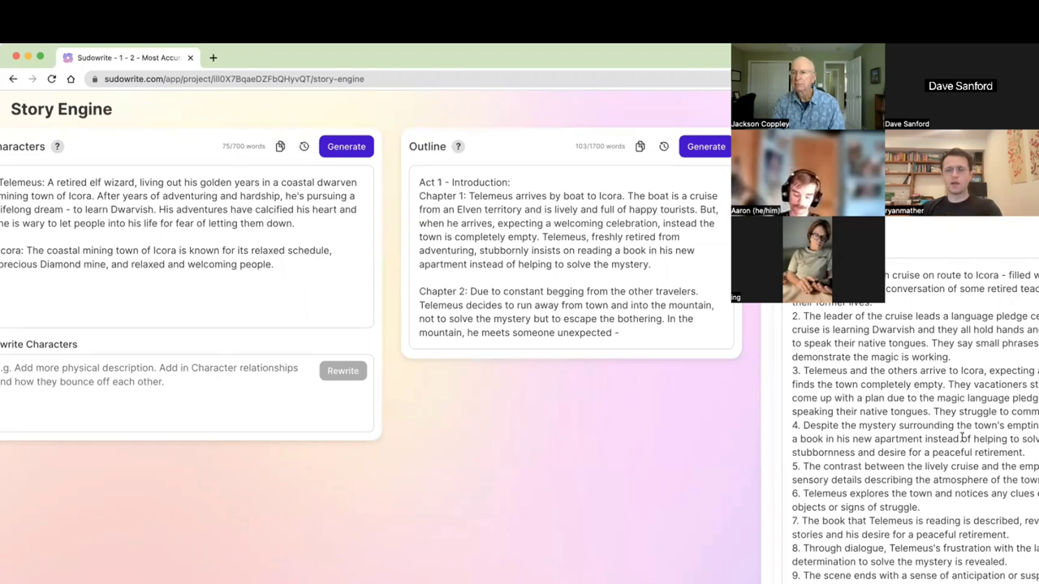
scroll(670, 498, "right", 5)
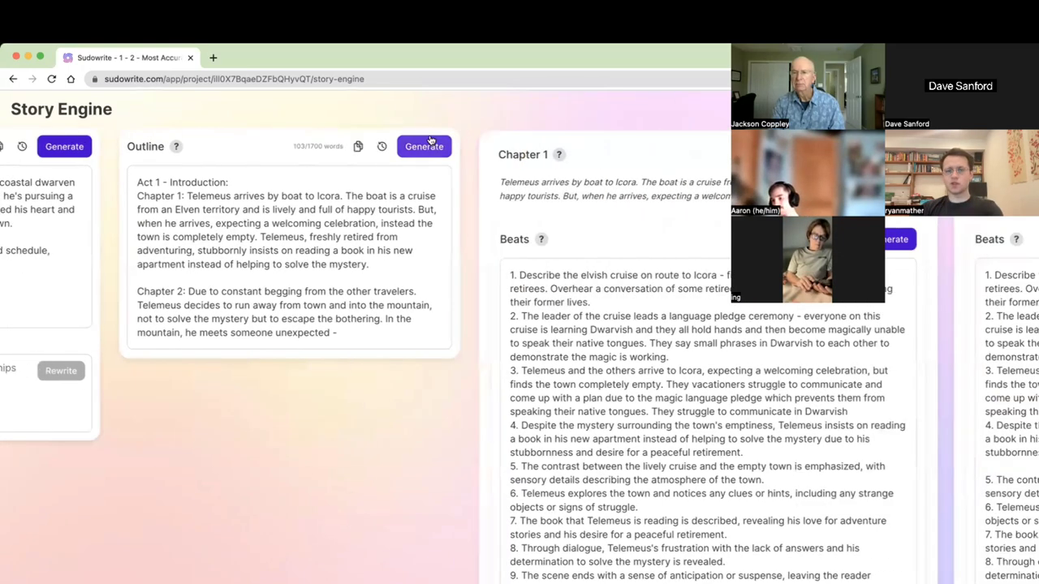
scroll(911, 248, "right", 6)
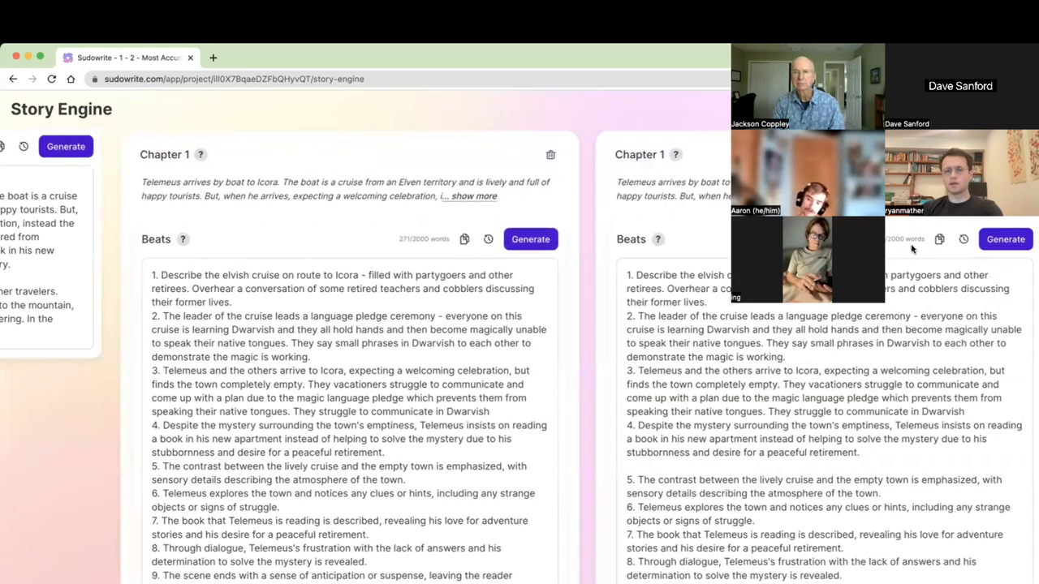
scroll(679, 257, "left", 2)
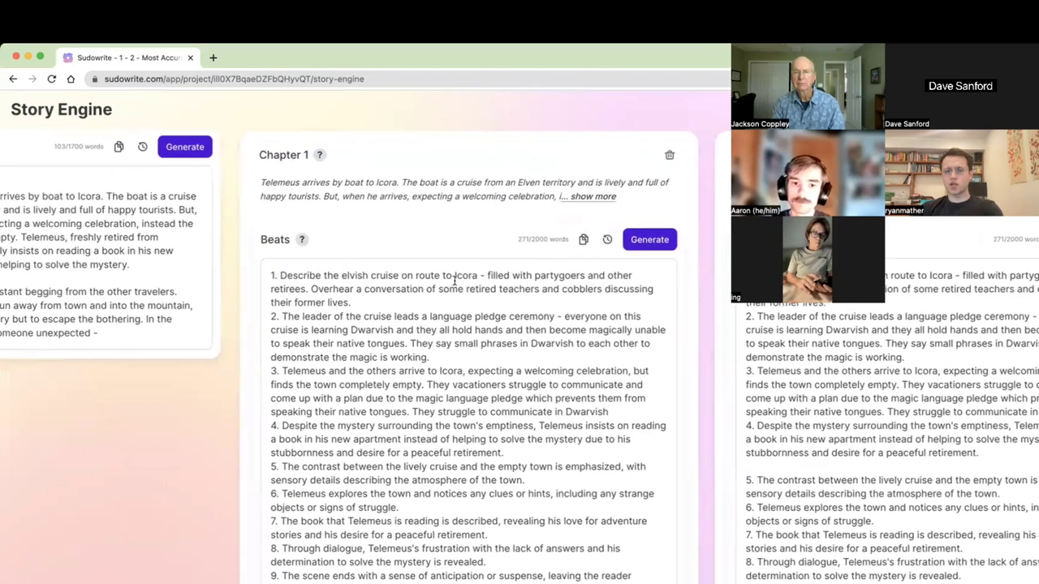
scroll(455, 280, "left", 14)
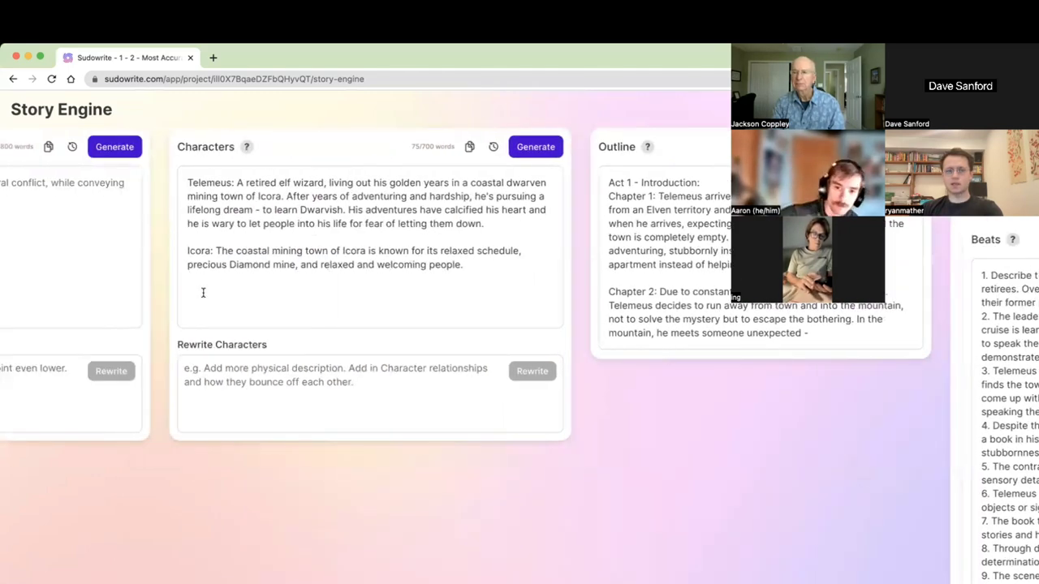
scroll(202, 292, "left", 11)
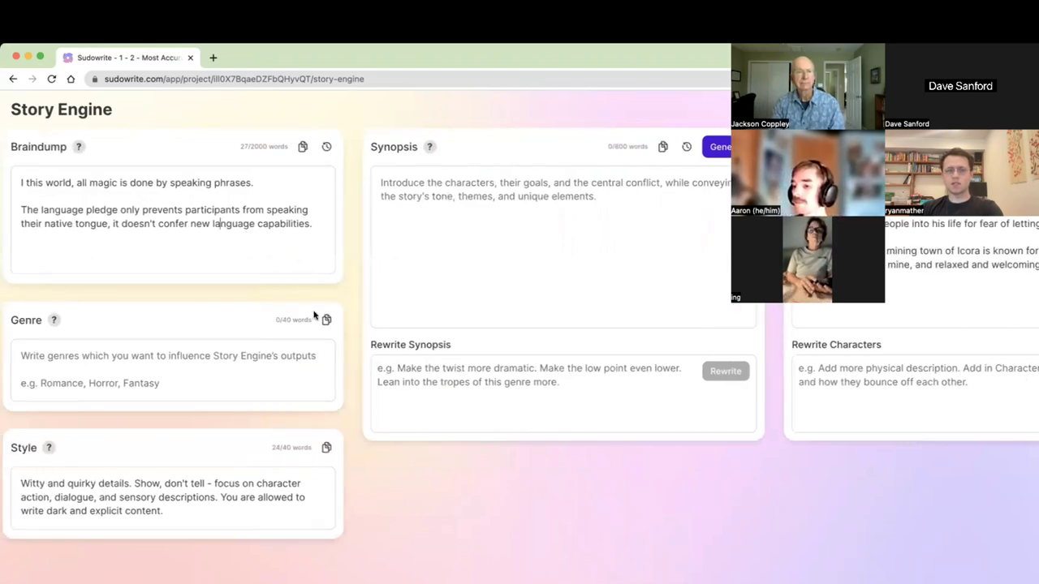
scroll(317, 315, "right", 12)
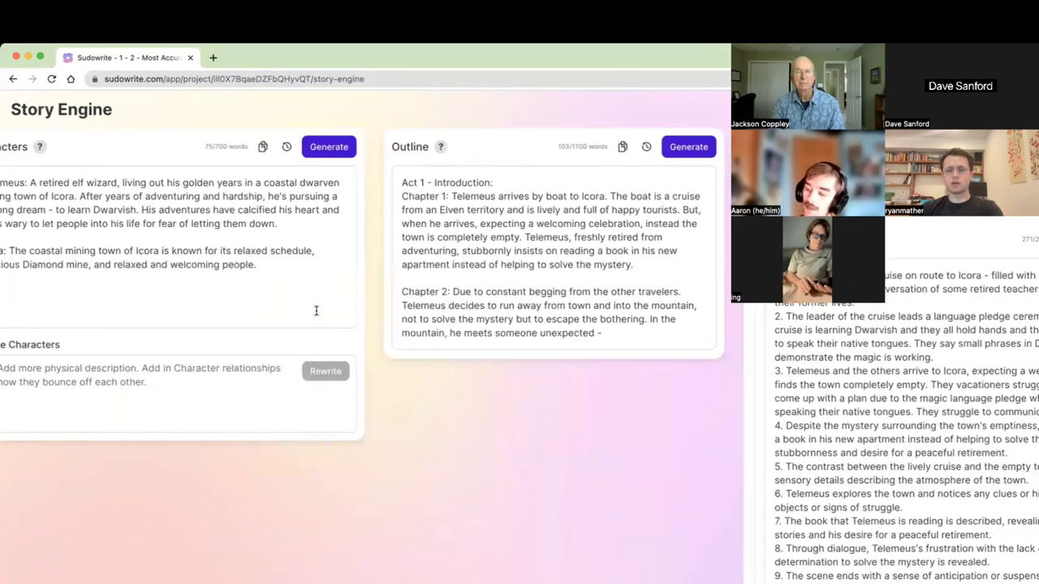
scroll(316, 311, "left", 5)
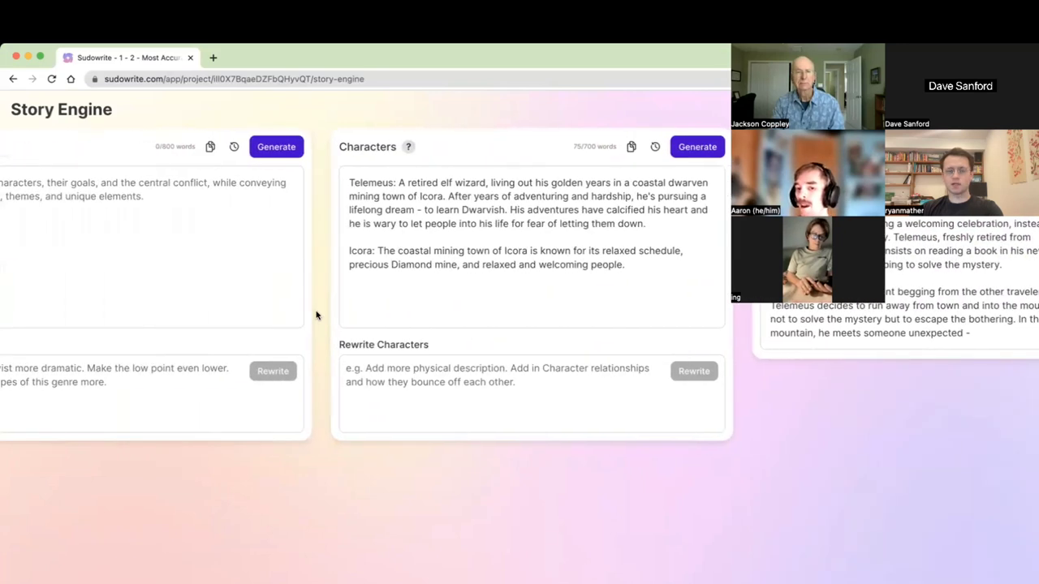
scroll(288, 292, "right", 8)
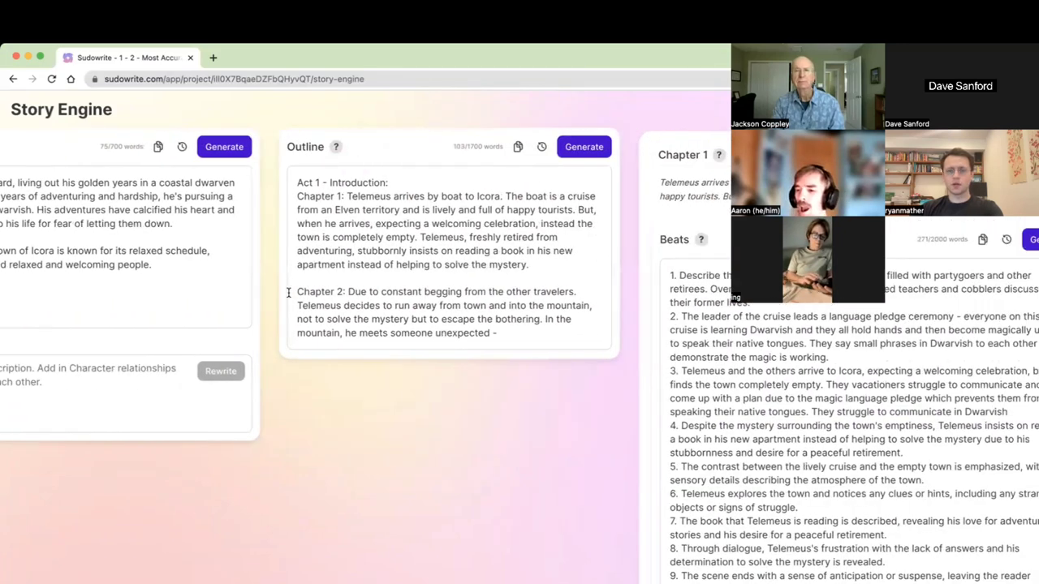
scroll(288, 292, "left", 9)
Append '[make sure to always describe Icora with sensory details not generic telly prose]' to the Icora entry.
left_click(652, 269)
type("[m")
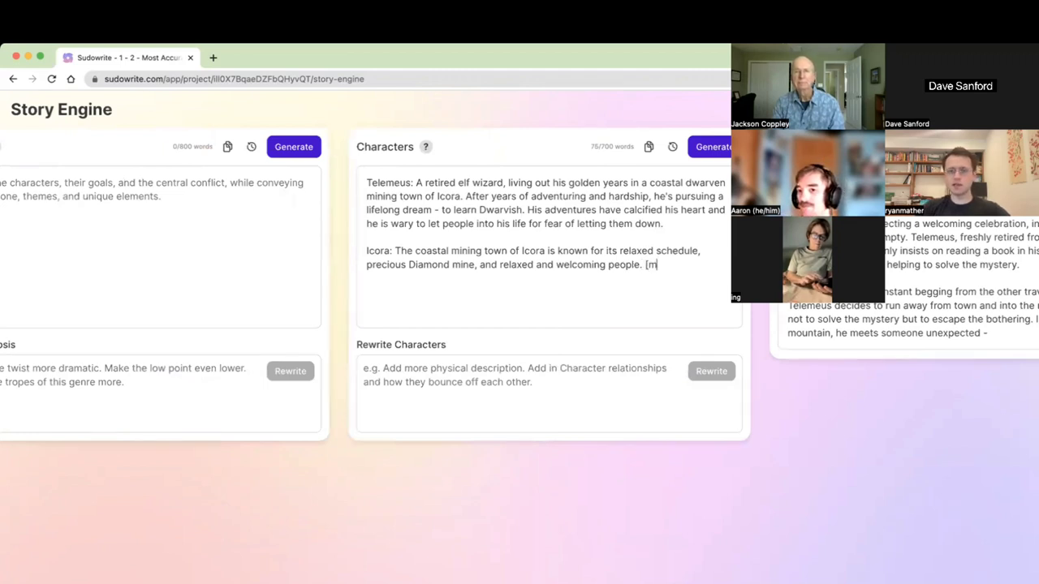
type("ake sure to always ")
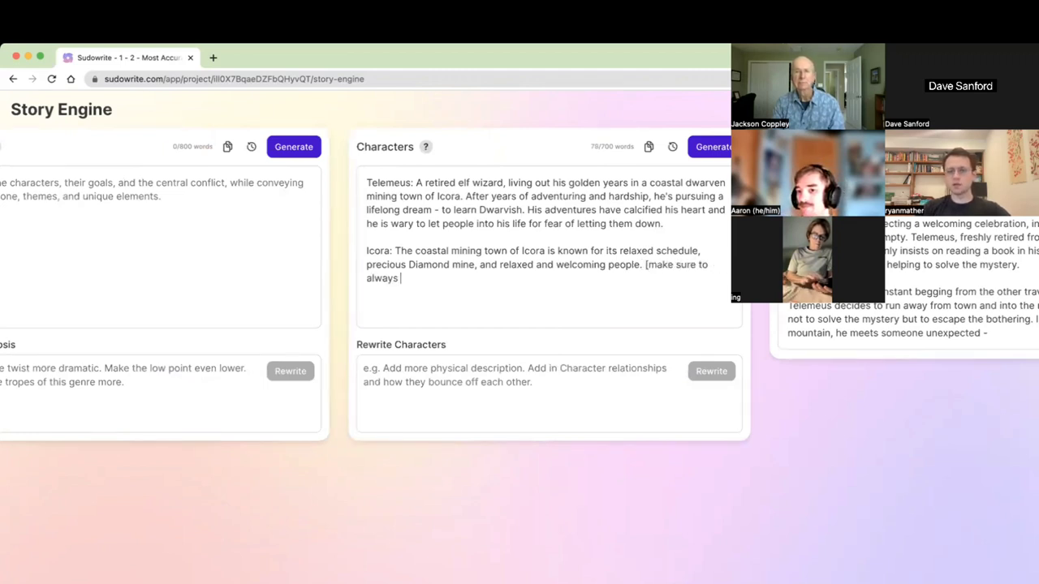
type("drescribe ")
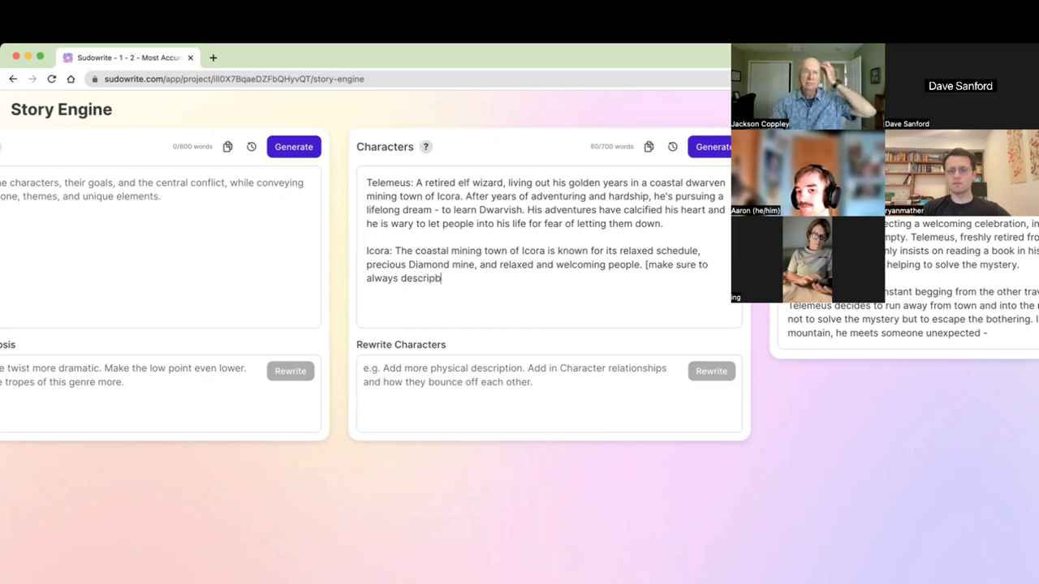
type("Icora with ")
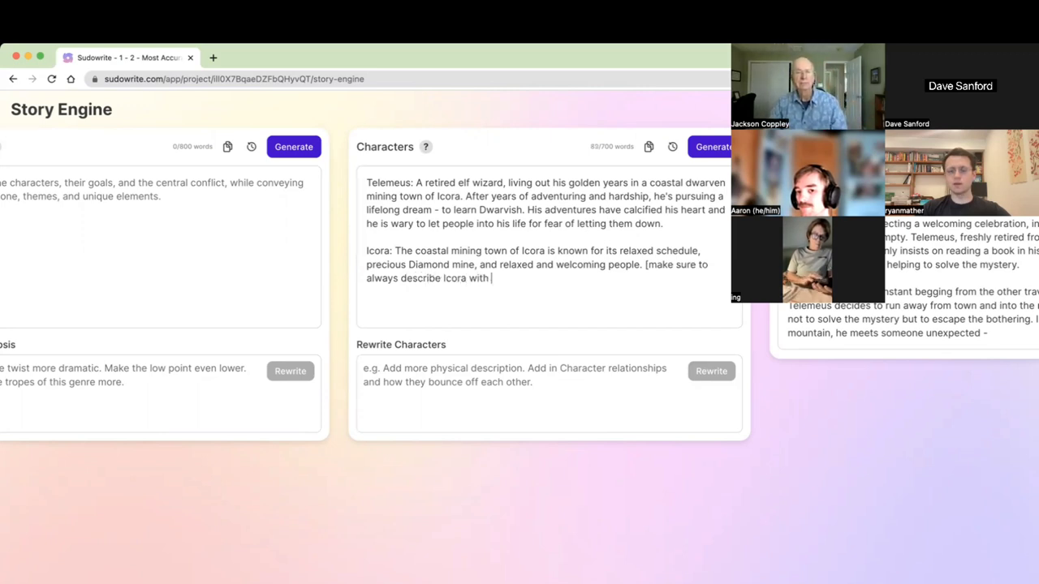
type("sensory details not gr")
key("BackSpace")
type("eneric ")
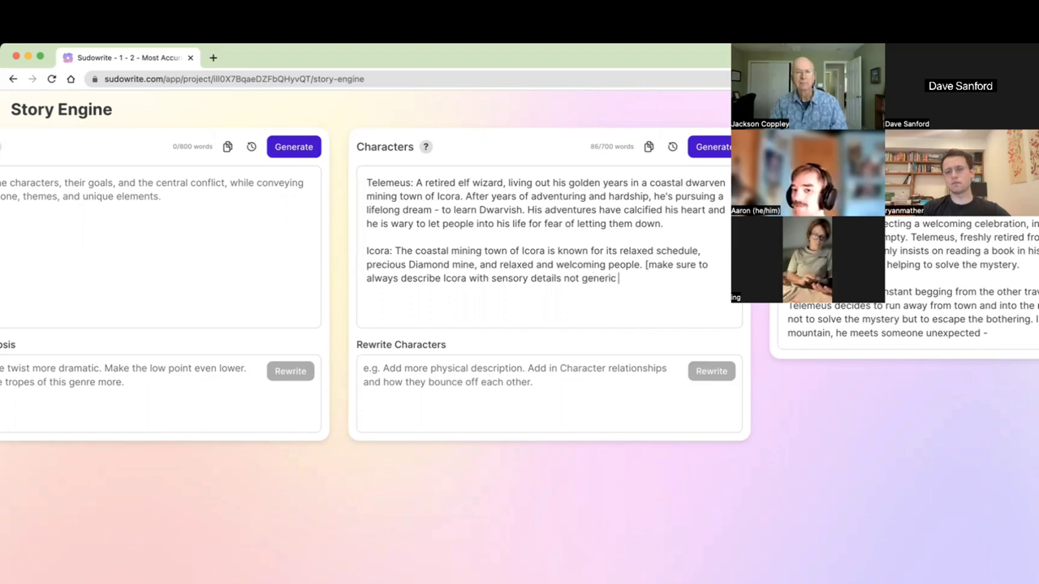
type("telly prose]")
Check the word Icora in the Beats text, then leave it unselected.
scroll(665, 290, "right", 10)
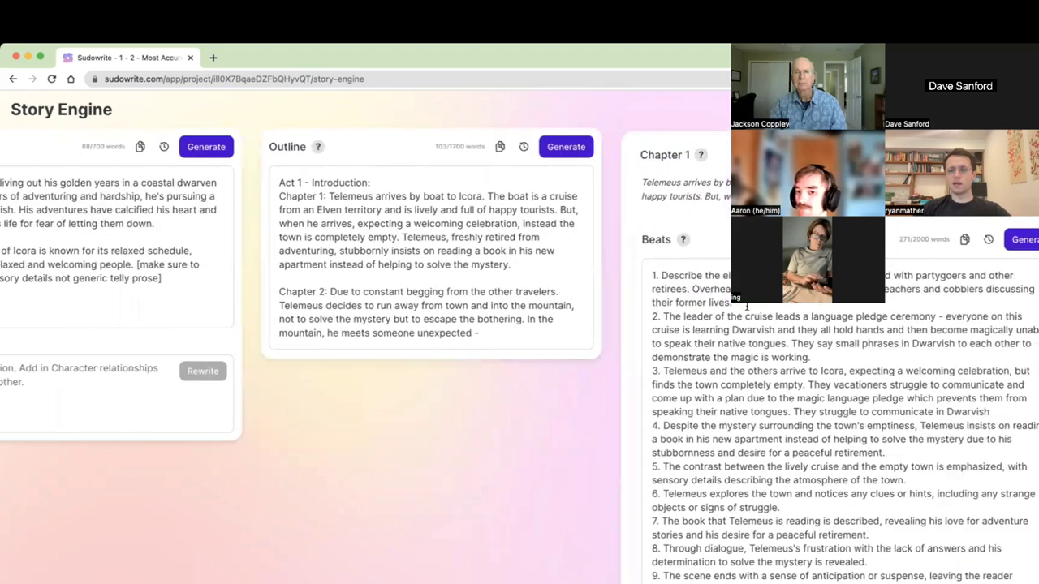
scroll(678, 289, "right", 6)
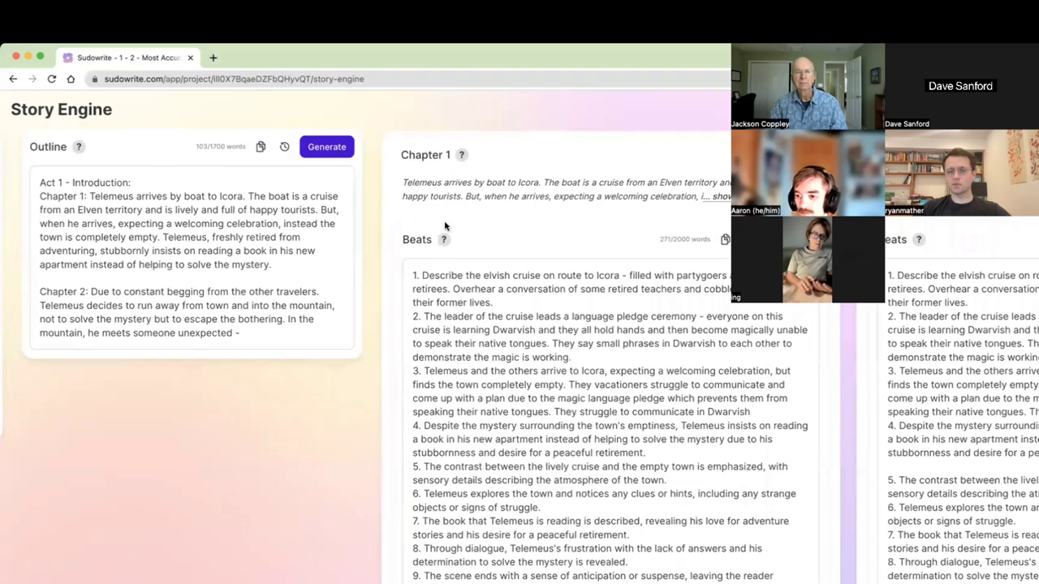
mouse_move(445, 241)
scroll(446, 241, "left", 7)
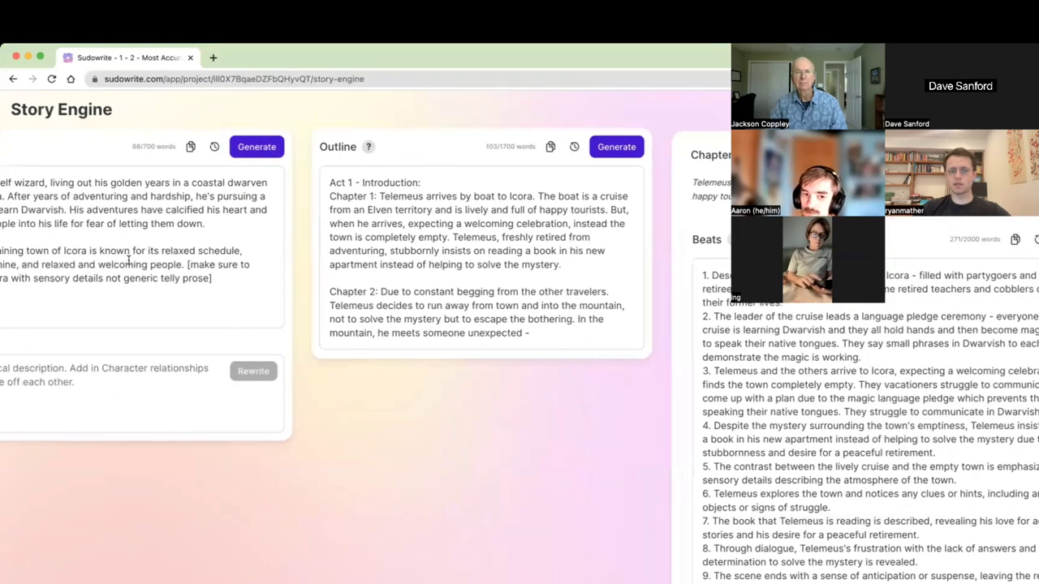
scroll(704, 414, "right", 4)
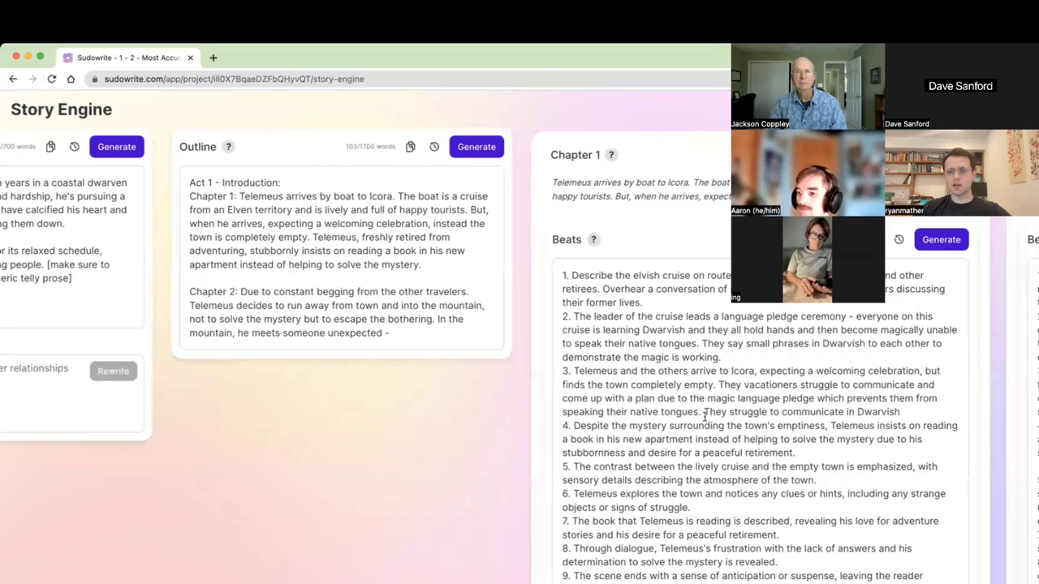
left_click(745, 375)
double_click(745, 375)
left_click(744, 375)
Delete the bracketed sensory-details note from the Icora character entry.
scroll(745, 375, "left", 3)
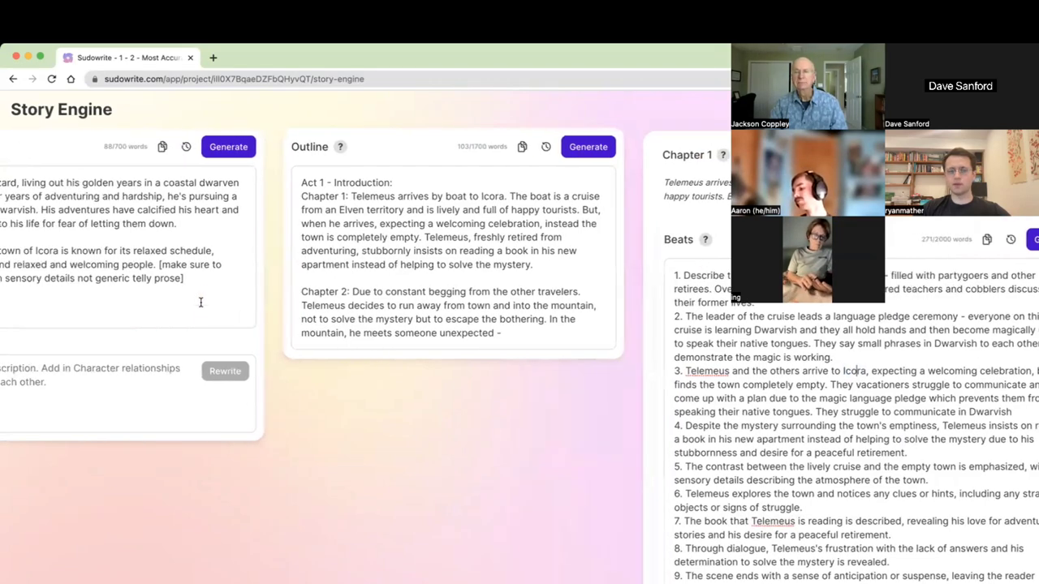
left_click_drag(198, 277, 159, 268)
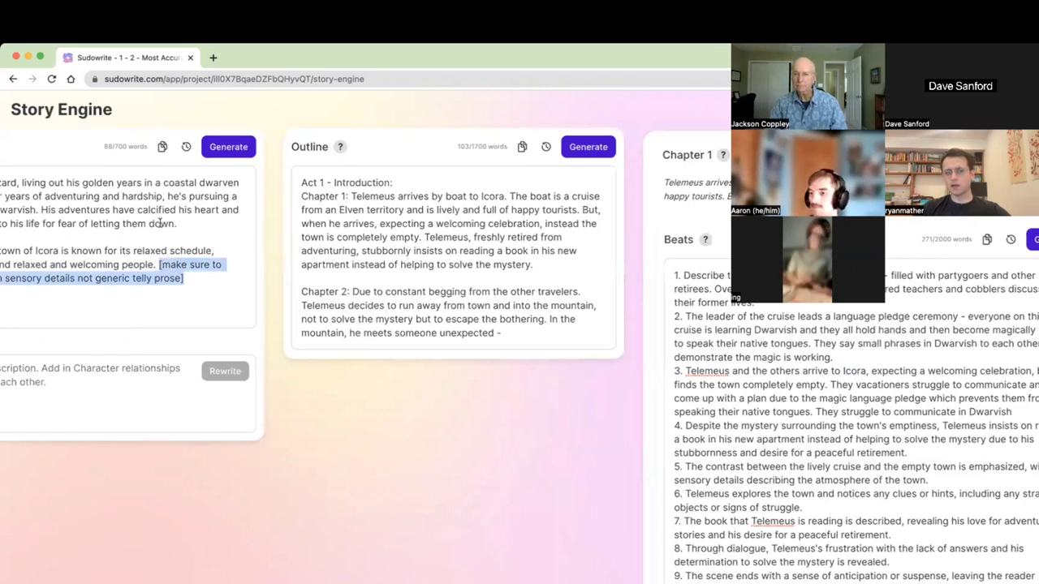
key("BackSpace")
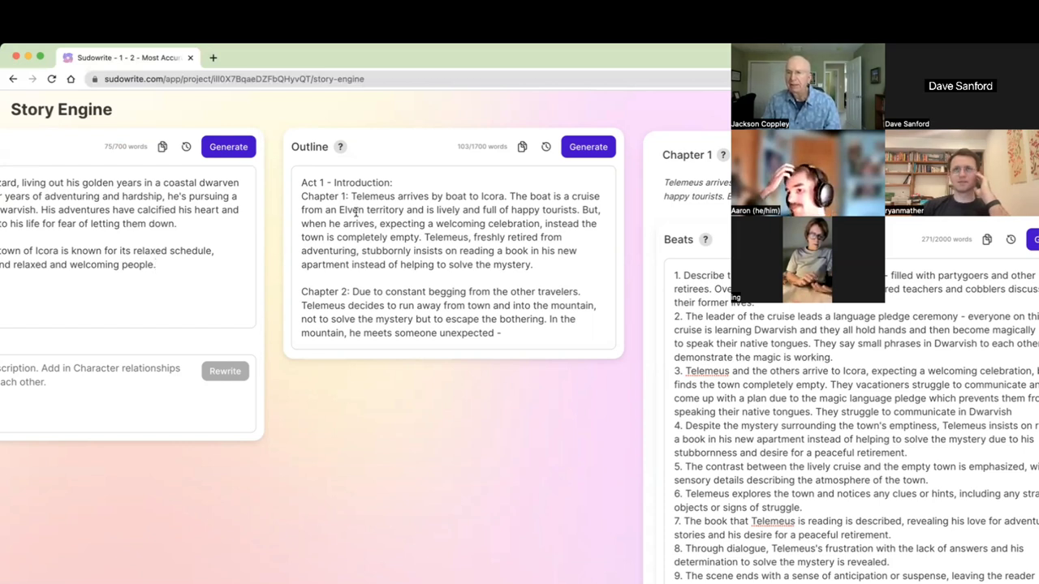
scroll(355, 213, "right", 5)
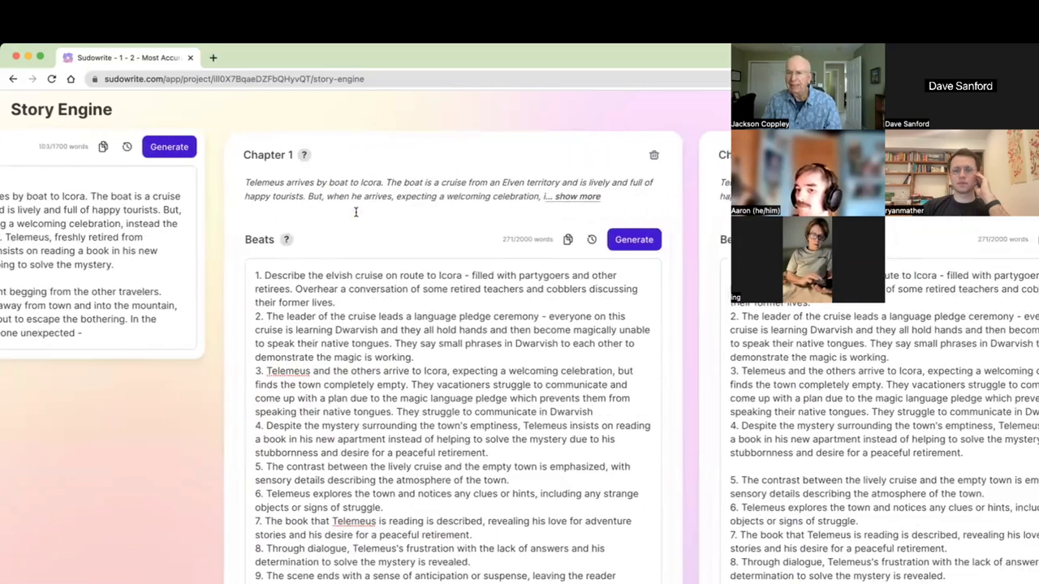
scroll(355, 214, "right", 3)
scroll(354, 214, "down", 5)
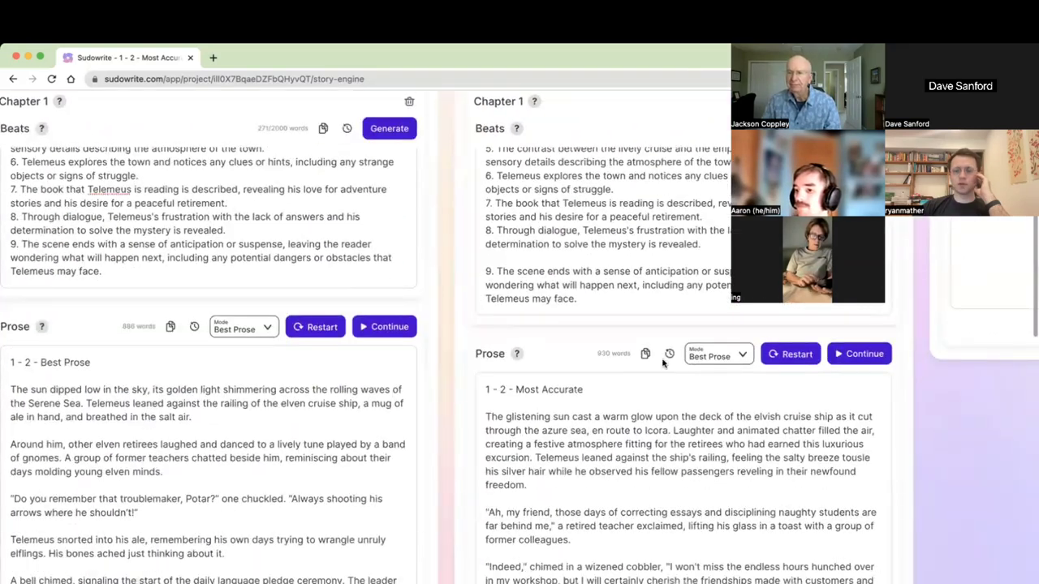
left_click(701, 361)
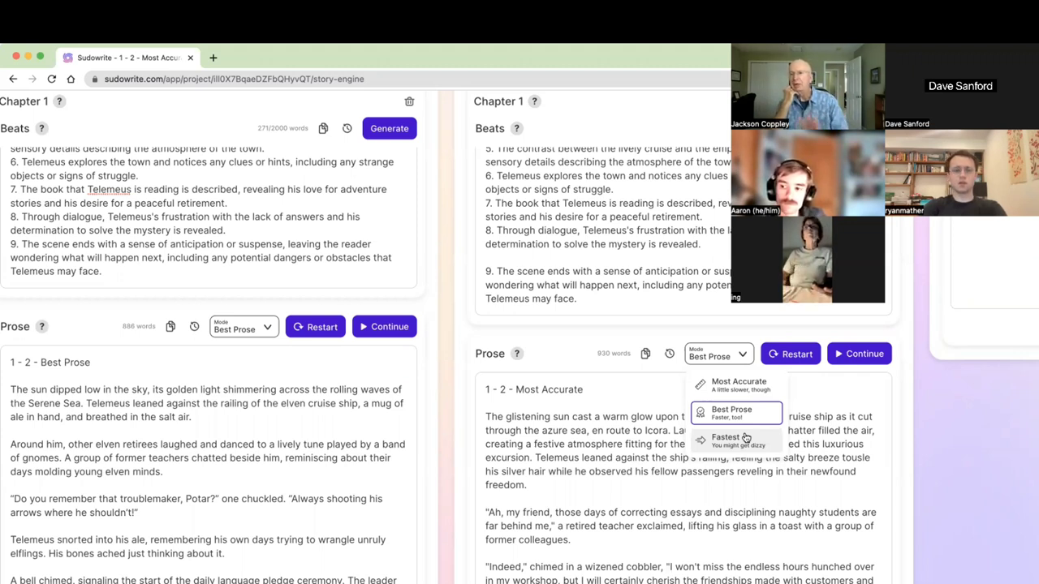
scroll(745, 438, "up", 5)
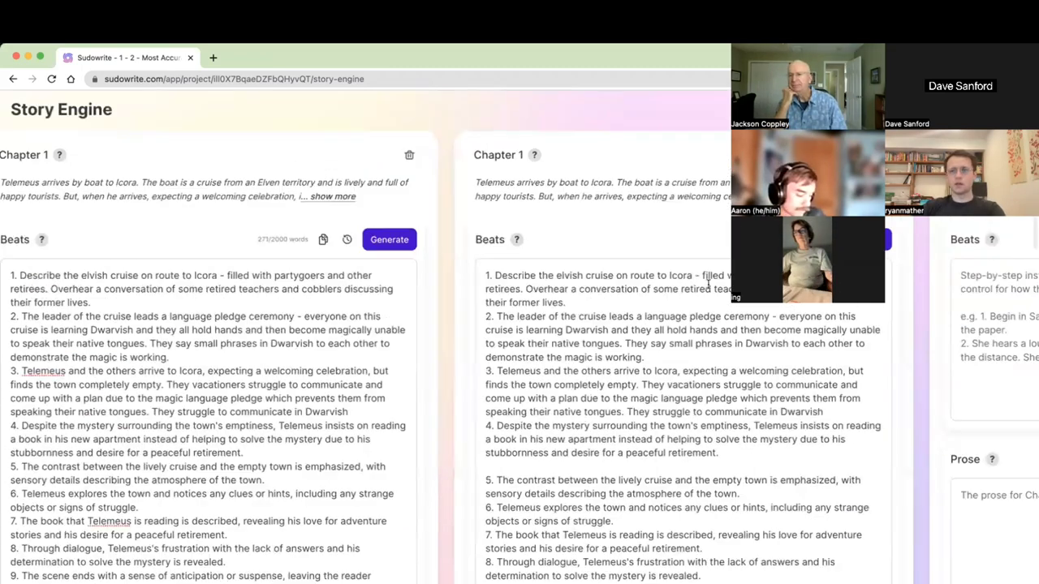
Set Chapter 2's prose generation mode to Fastest, leaving its Prose field empty.
double_click(528, 278)
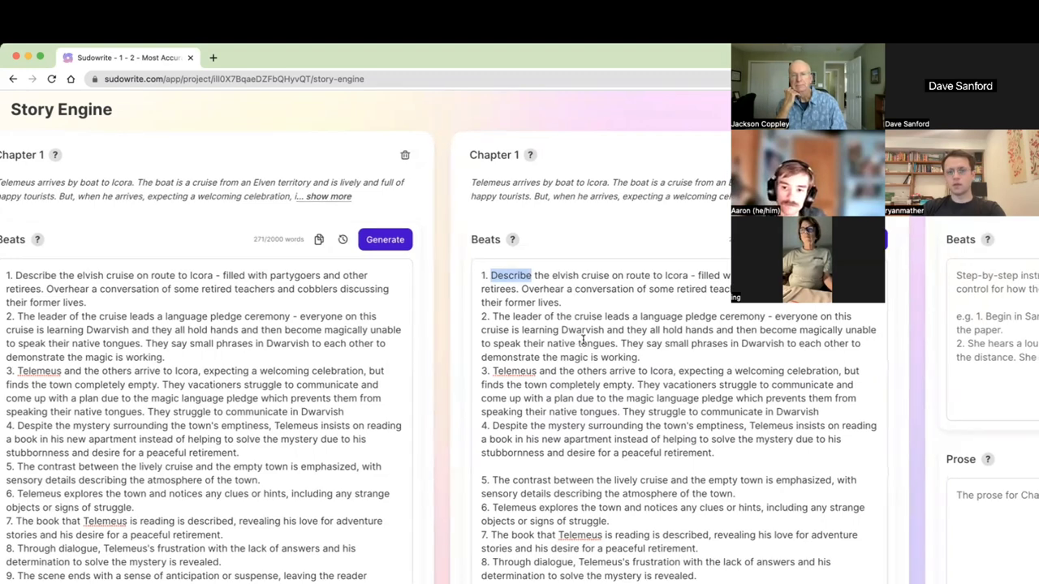
scroll(582, 341, "right", 6)
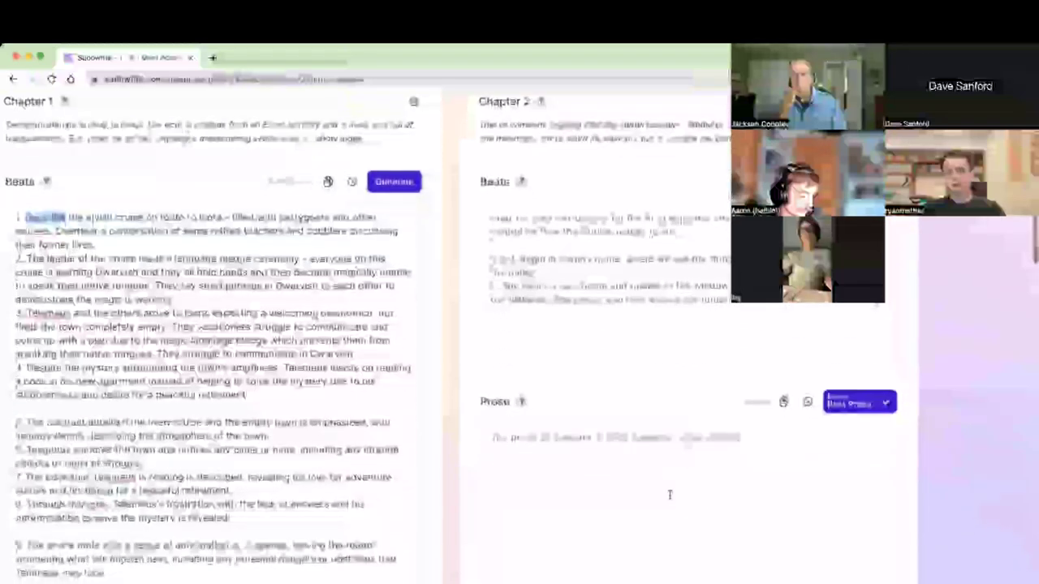
scroll(655, 421, "down", 2)
left_click(860, 344)
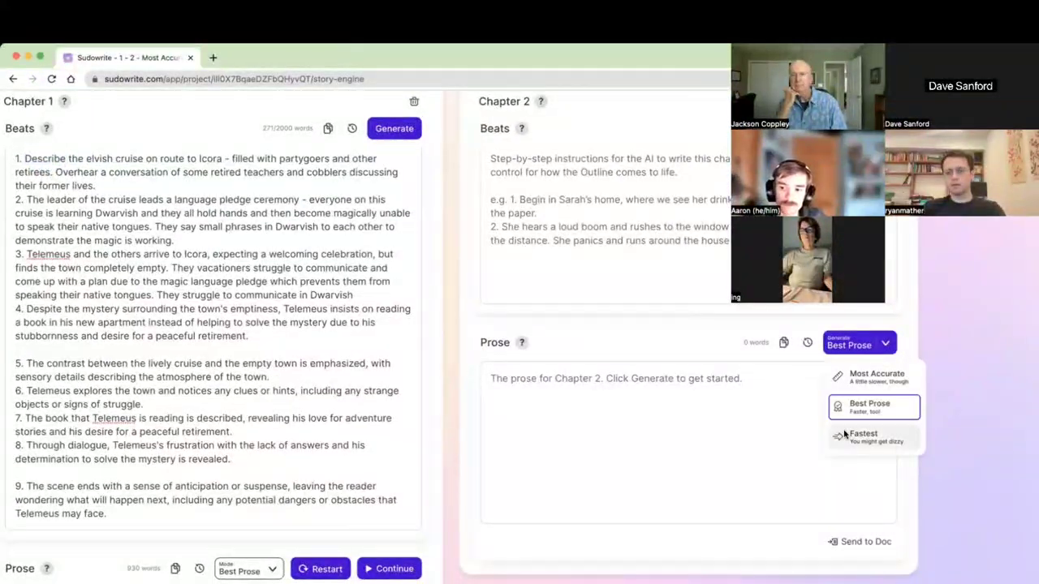
left_click(852, 436)
left_click(559, 394)
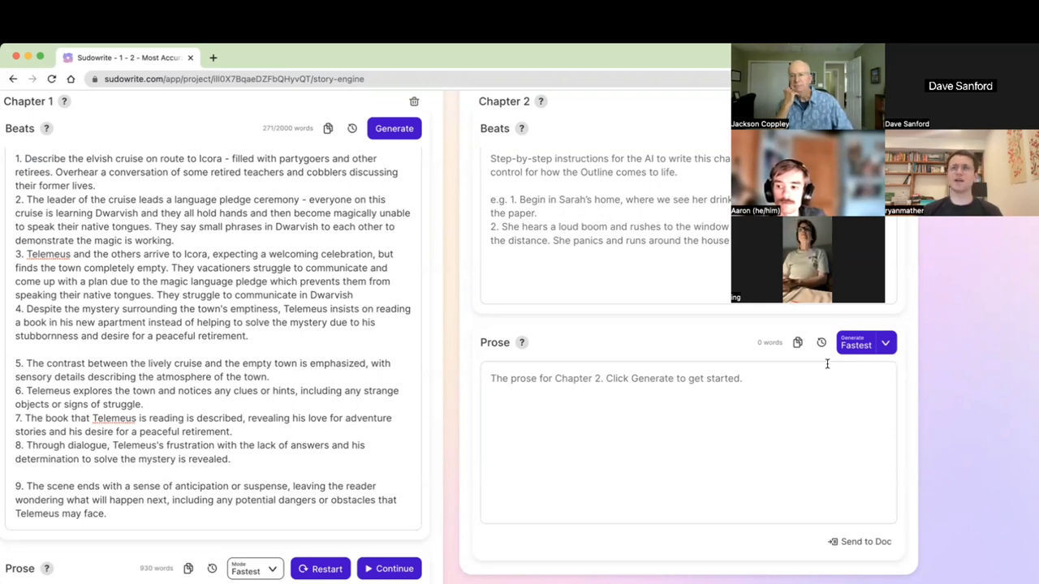
triple_click(302, 263)
scroll(300, 263, "left", 5)
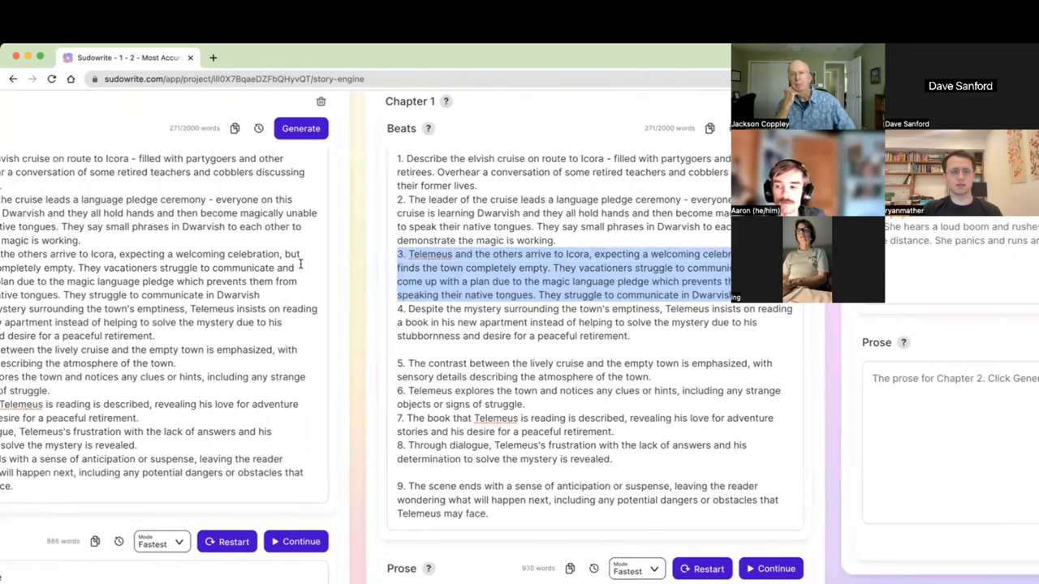
triple_click(300, 263)
scroll(300, 264, "left", 5)
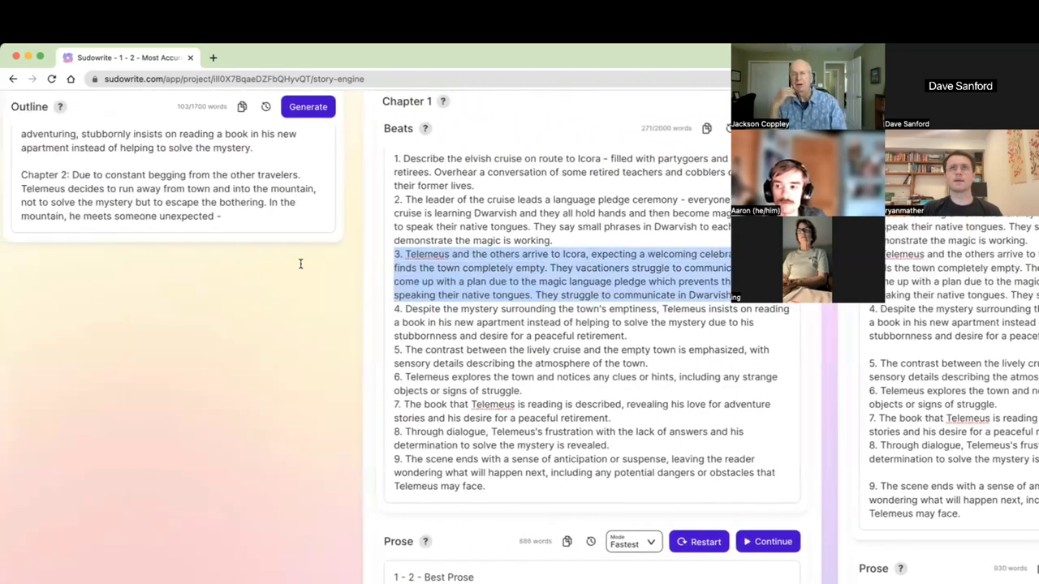
scroll(300, 264, "left", 6)
scroll(300, 263, "right", 7)
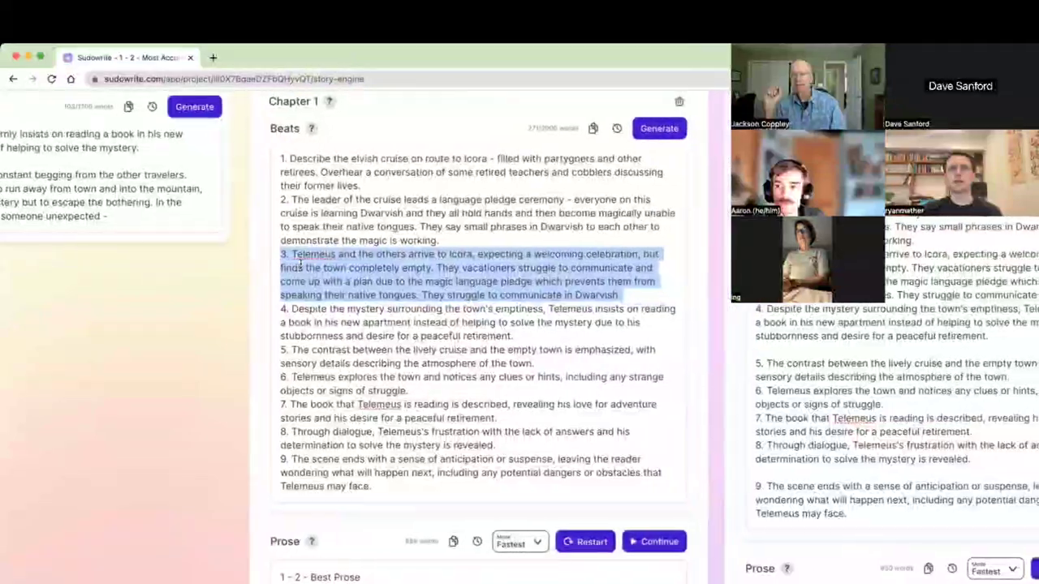
scroll(300, 264, "right", 4)
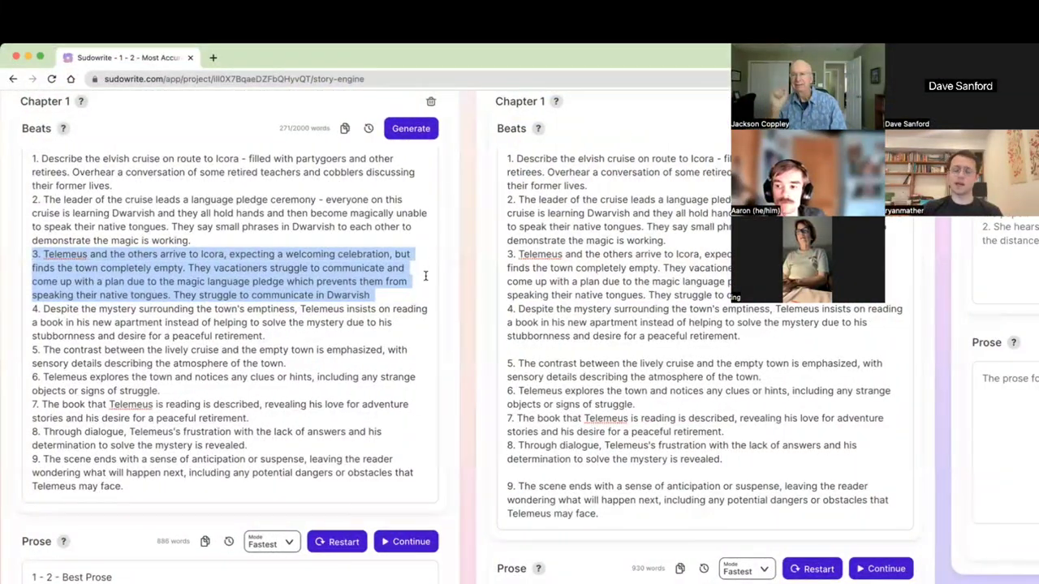
scroll(425, 276, "left", 6)
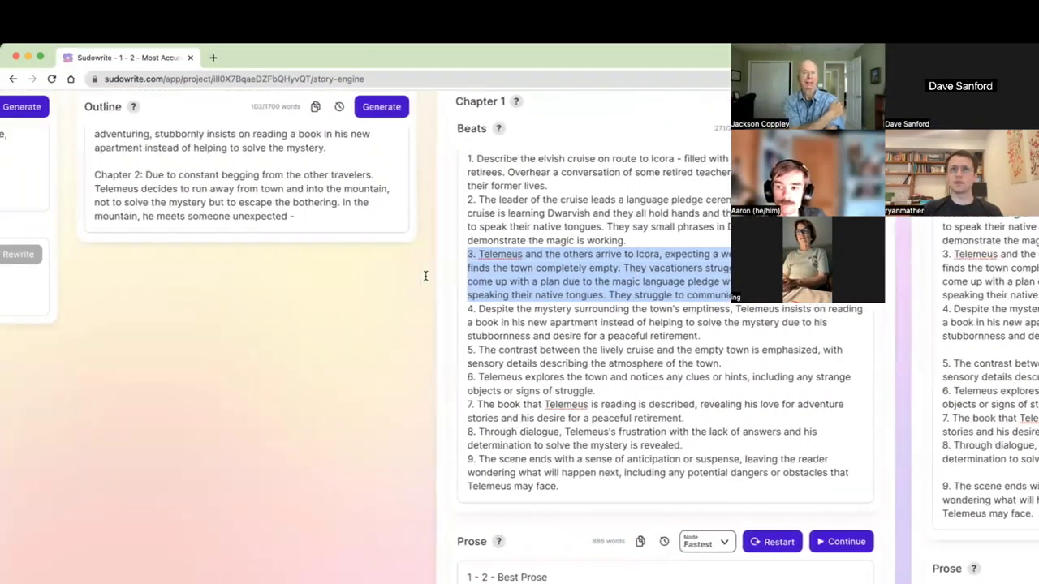
scroll(426, 275, "left", 10)
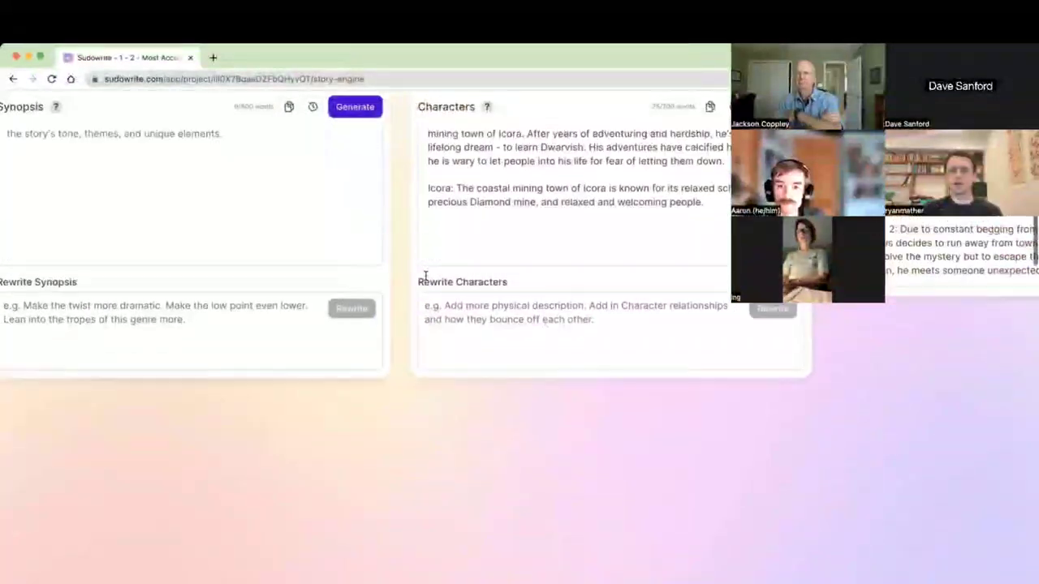
scroll(425, 276, "up", 1)
scroll(425, 275, "left", 2)
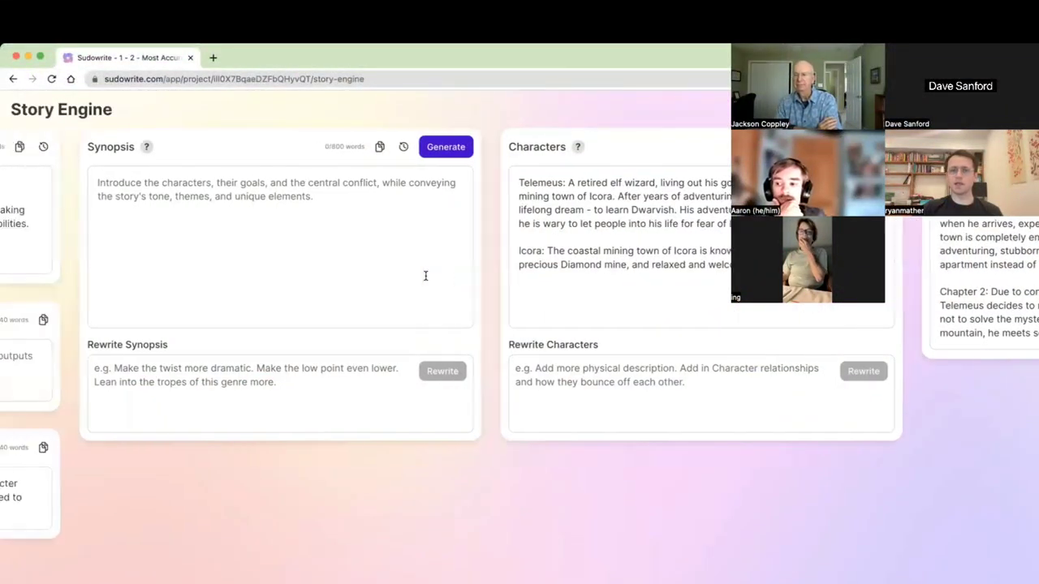
scroll(426, 276, "left", 3)
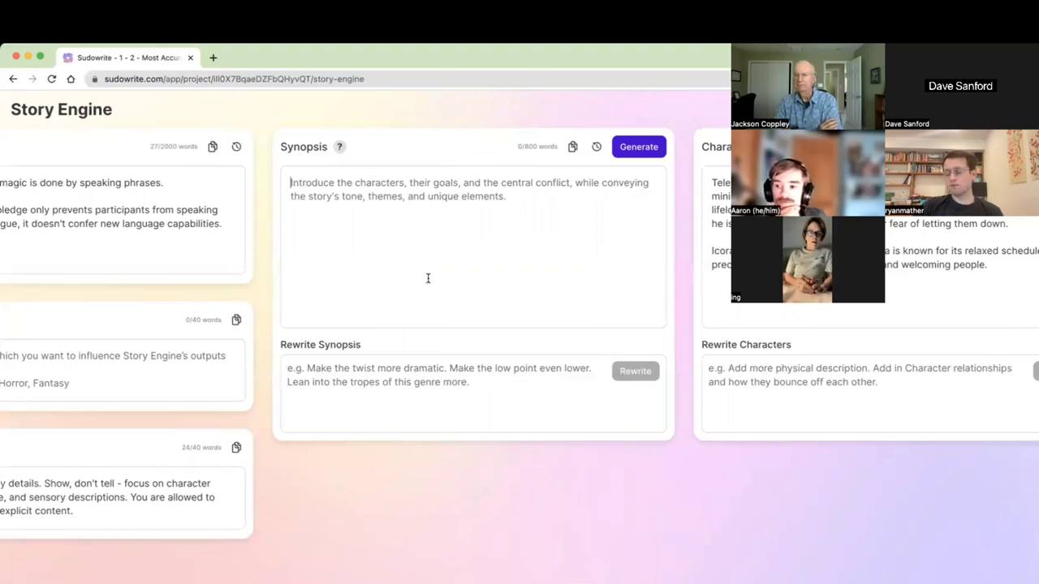
scroll(427, 279, "left", 3)
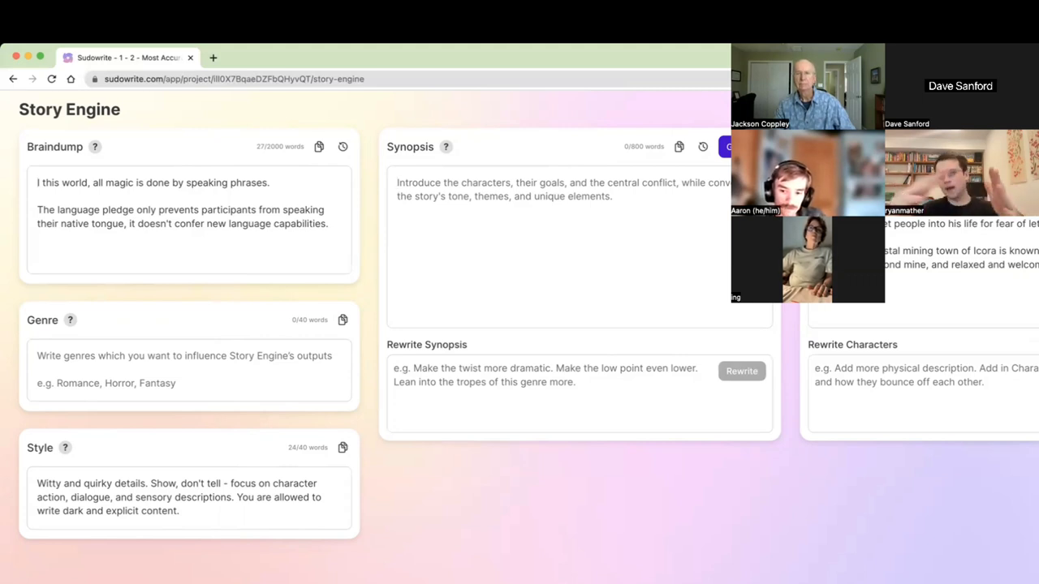
scroll(365, 324, "right", 10)
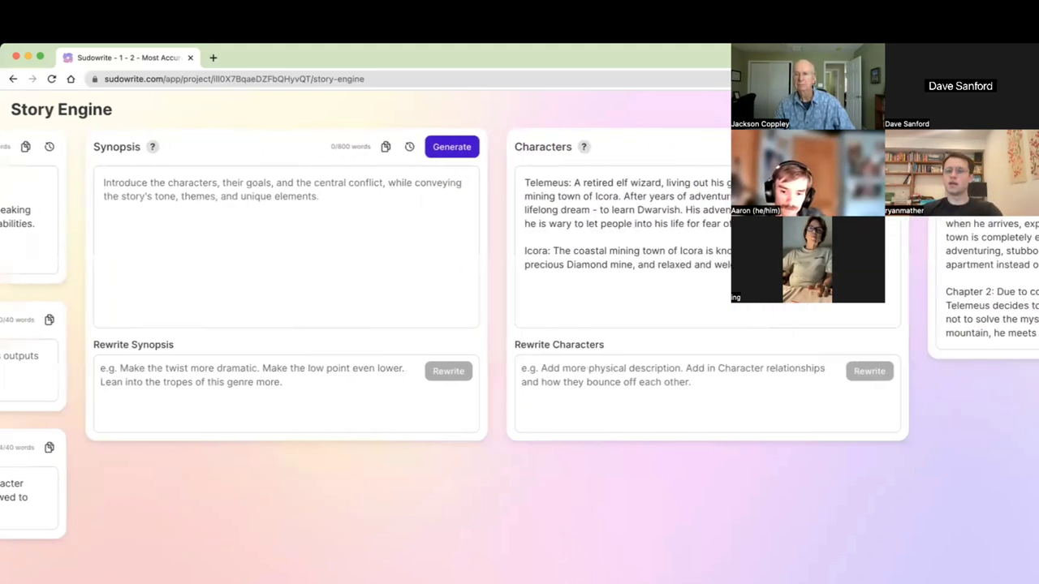
scroll(519, 357, "right", 10)
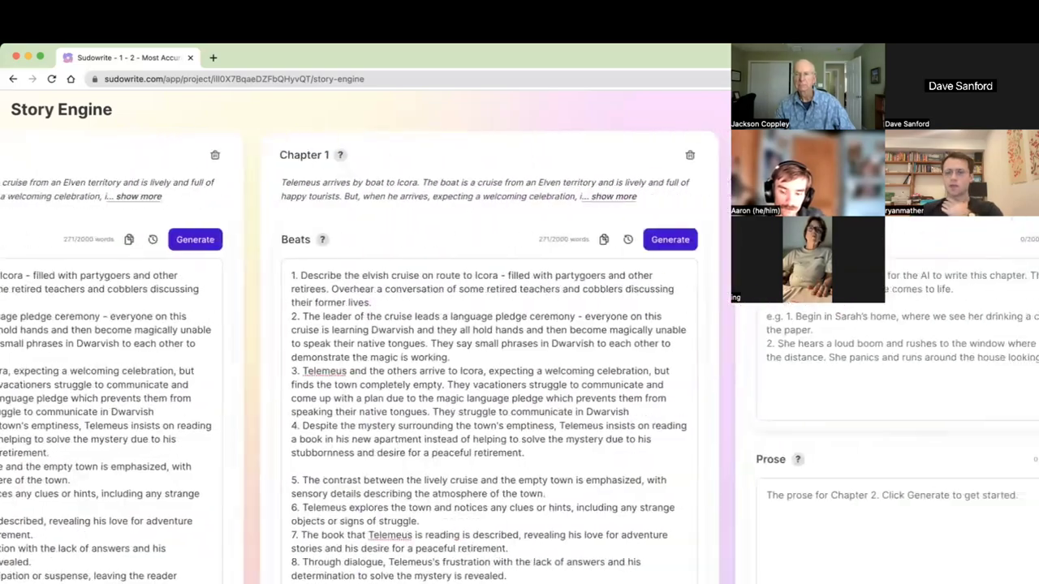
scroll(365, 357, "left", 6)
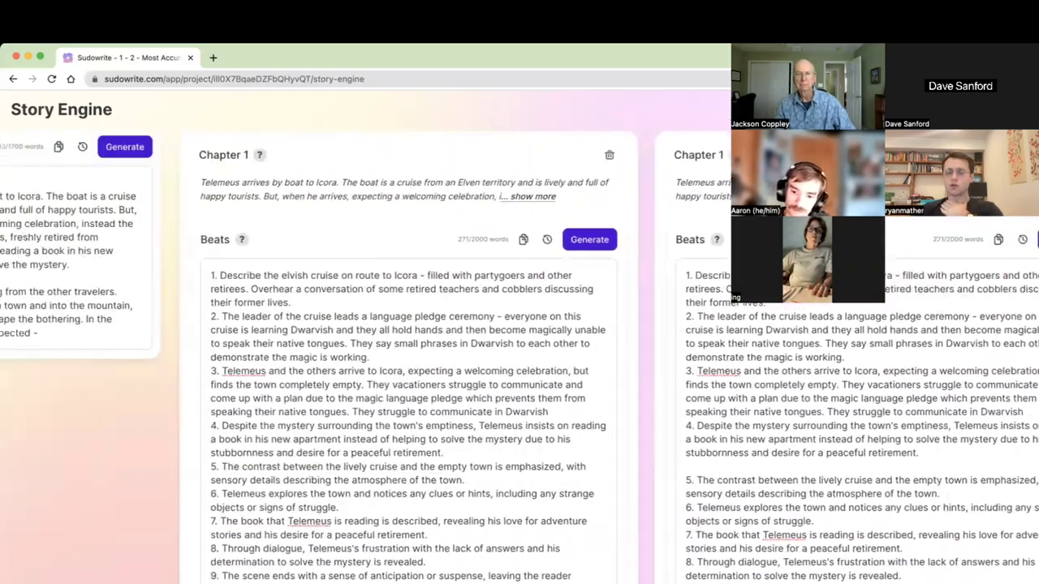
scroll(478, 357, "down", 10)
scroll(146, 280, "right", 4)
scroll(146, 281, "up", 3)
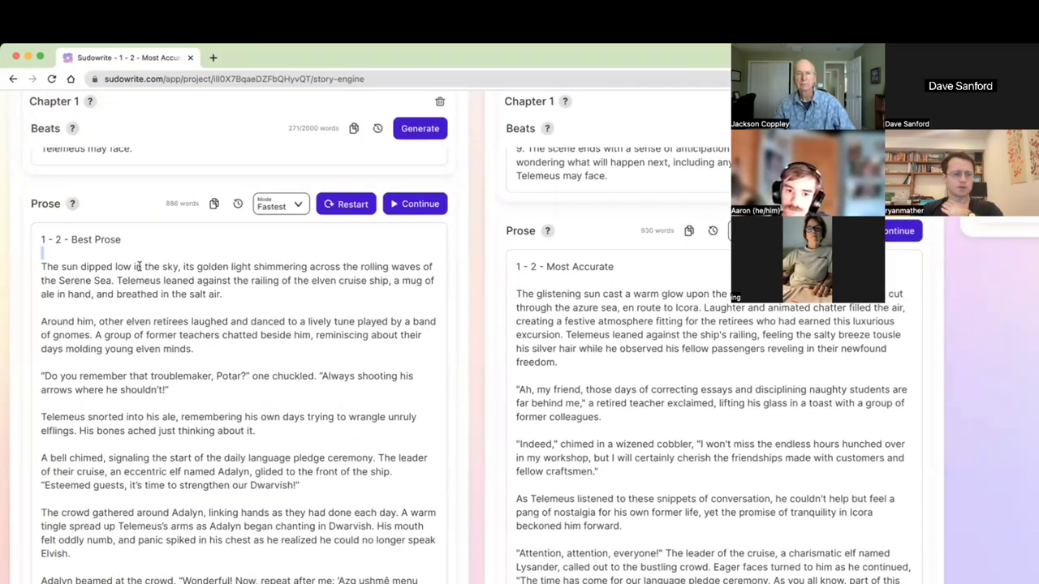
scroll(227, 398, "down", 5)
left_click(234, 409)
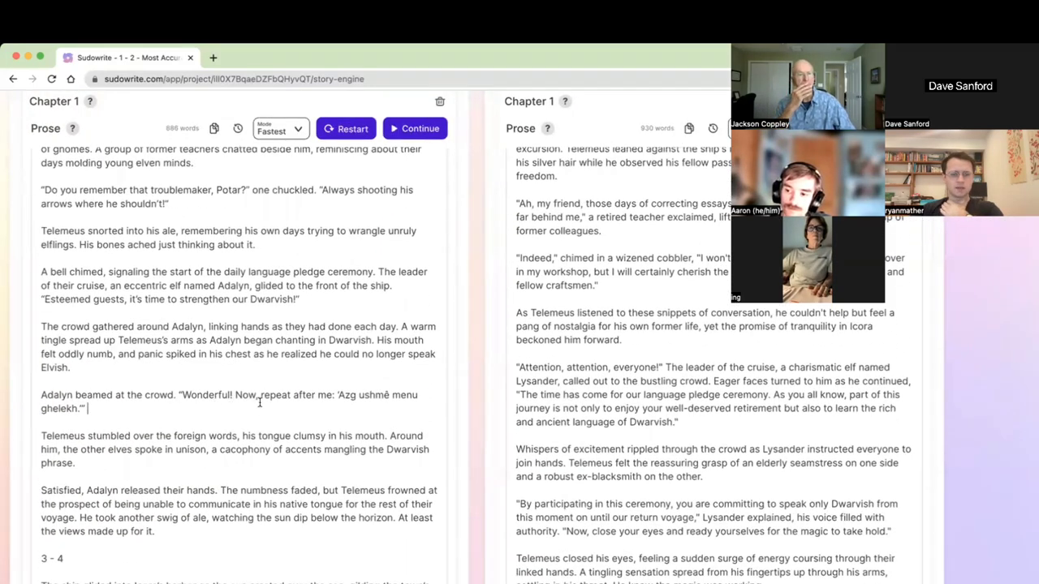
left_click(349, 398, "shift")
left_click(339, 397)
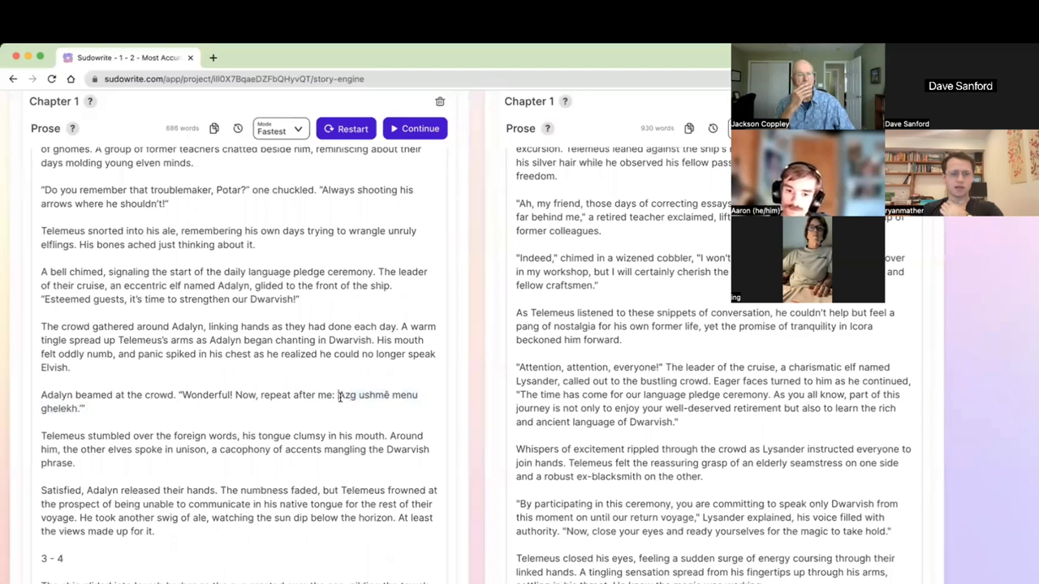
left_click_drag(340, 396, 88, 409)
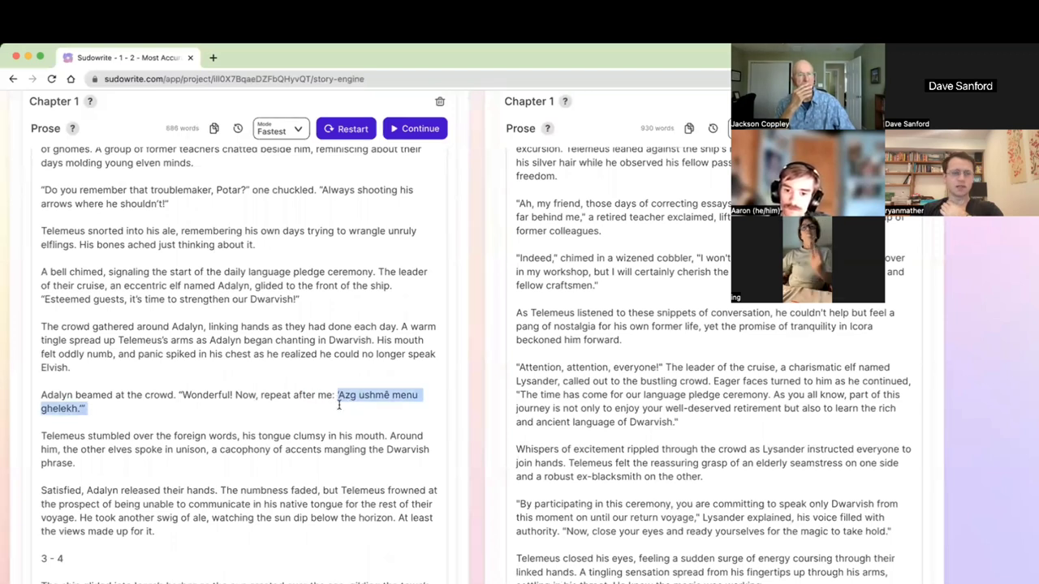
left_click(84, 408)
scroll(89, 424, "up", 10)
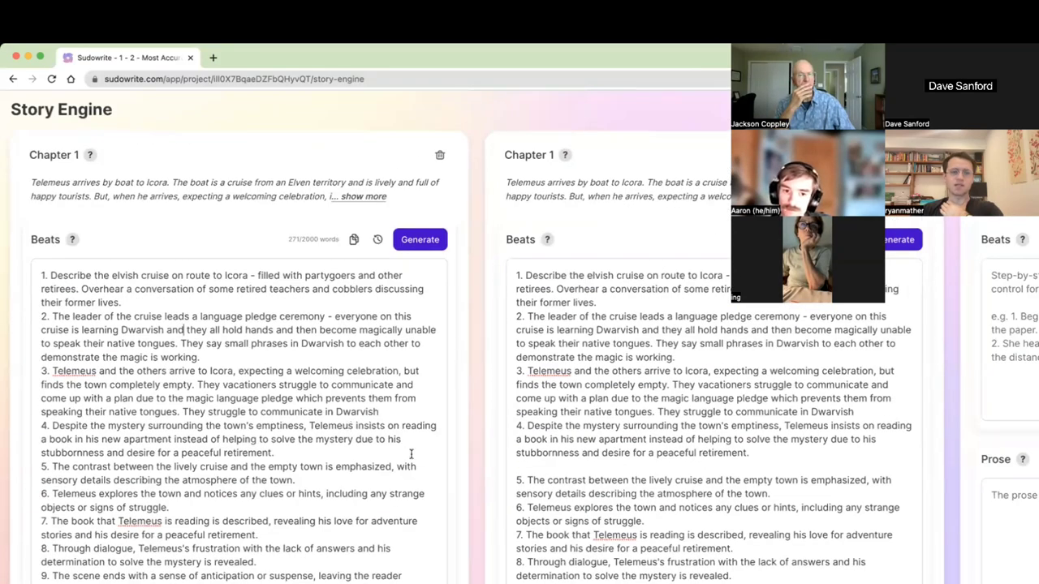
left_click_drag(413, 443, 51, 276)
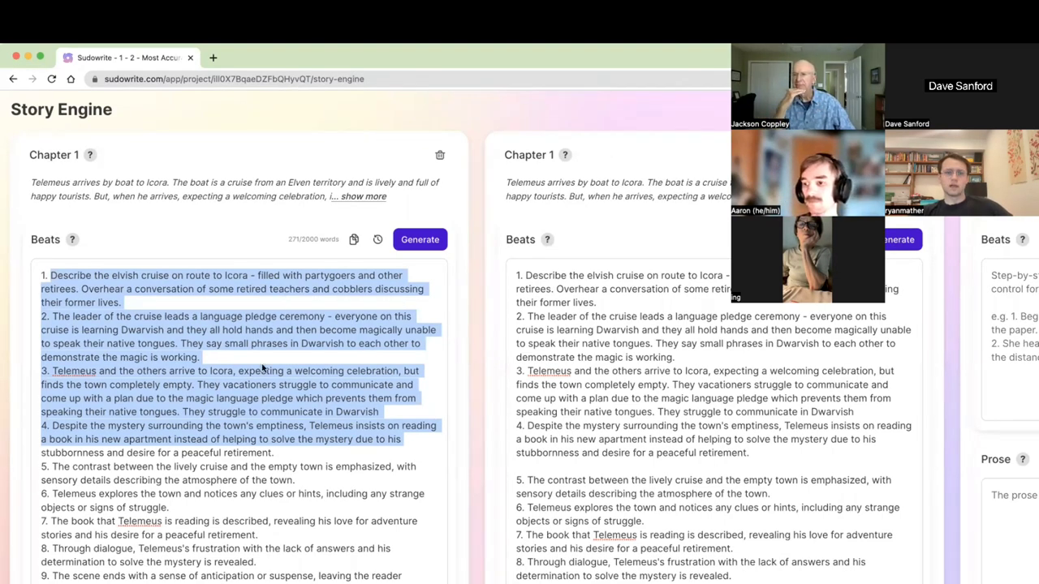
left_click(256, 520)
Enter 'Romance, enemies-to-lovers, meet cute, with a sprinkling of dark horror' as the Genre.
scroll(254, 520, "left", 10)
scroll(254, 520, "left", 8)
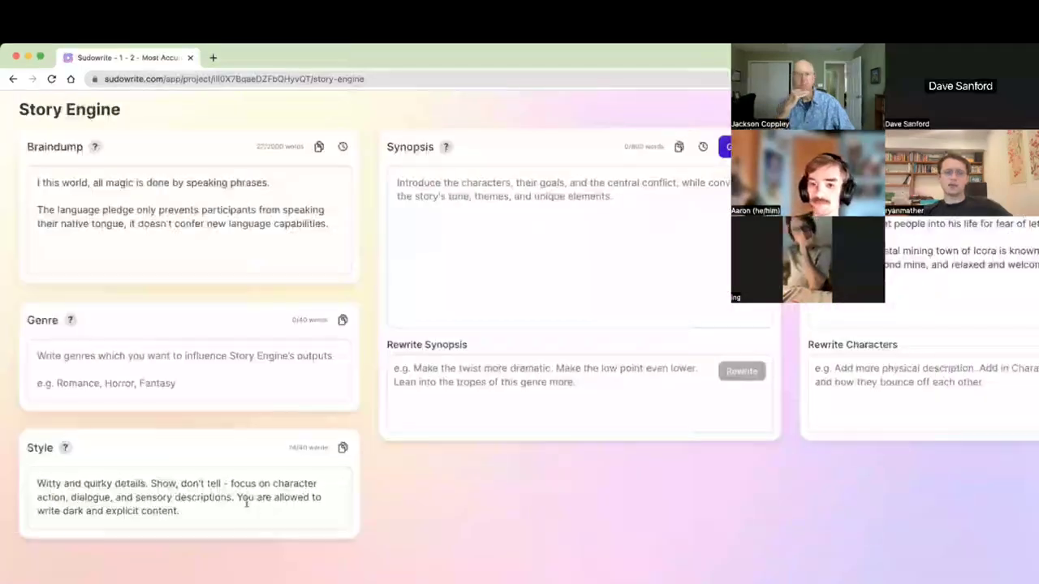
left_click(198, 377)
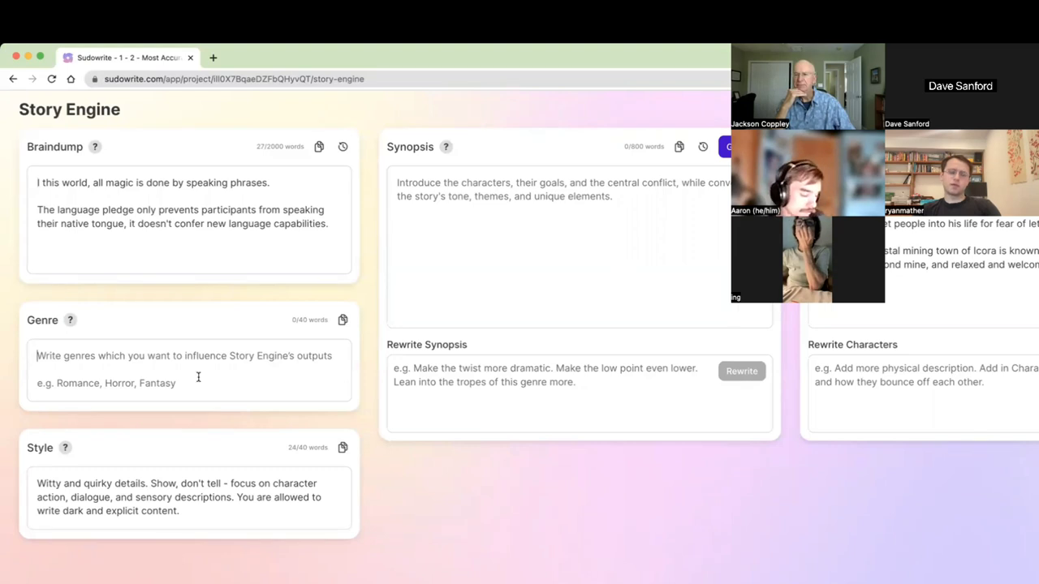
type("R")
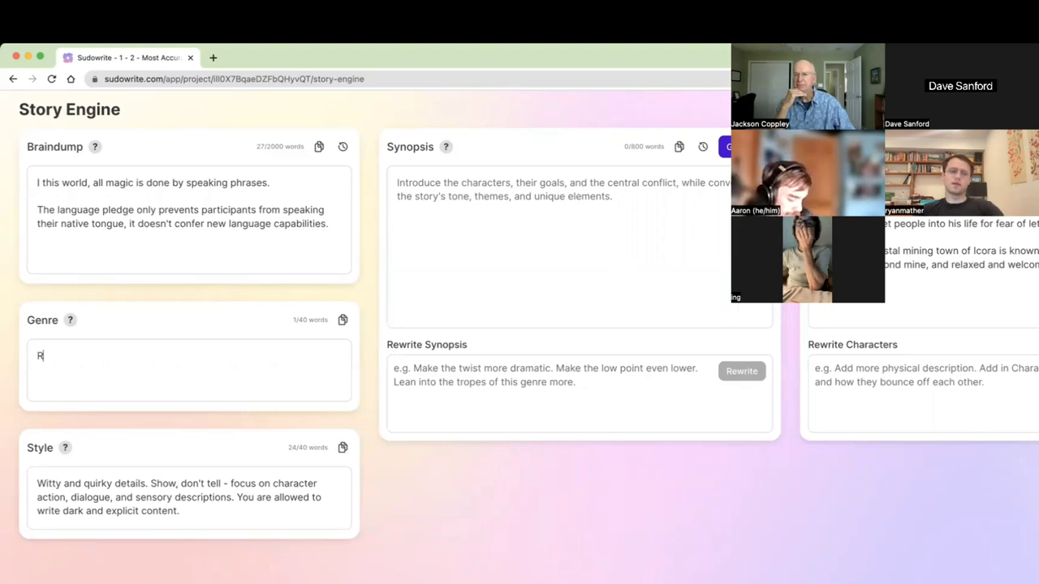
type("omance, enemy")
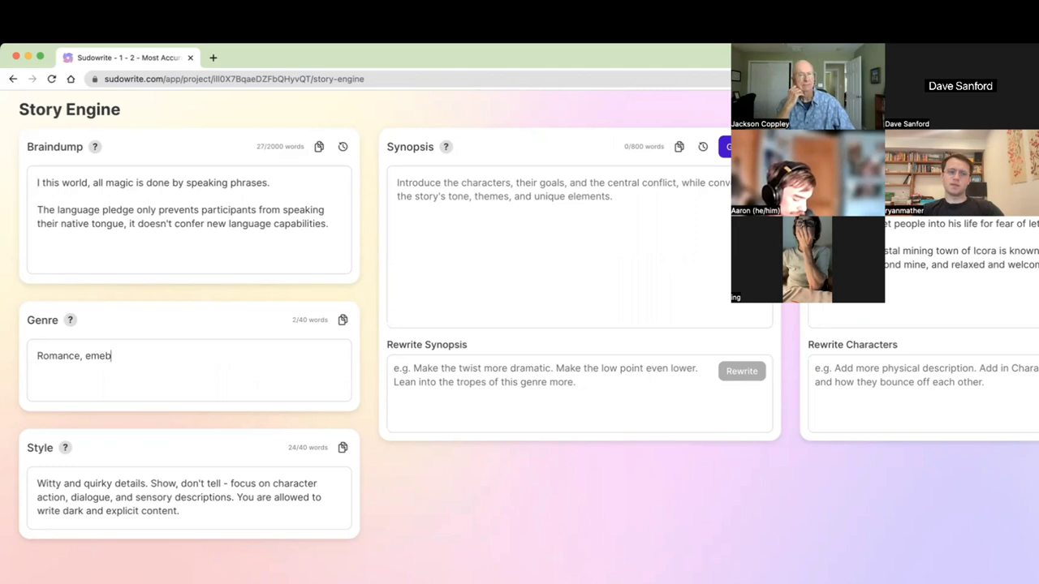
key("BackSpace")
key("BackSpace")
key("BackSpace")
type("emies-")
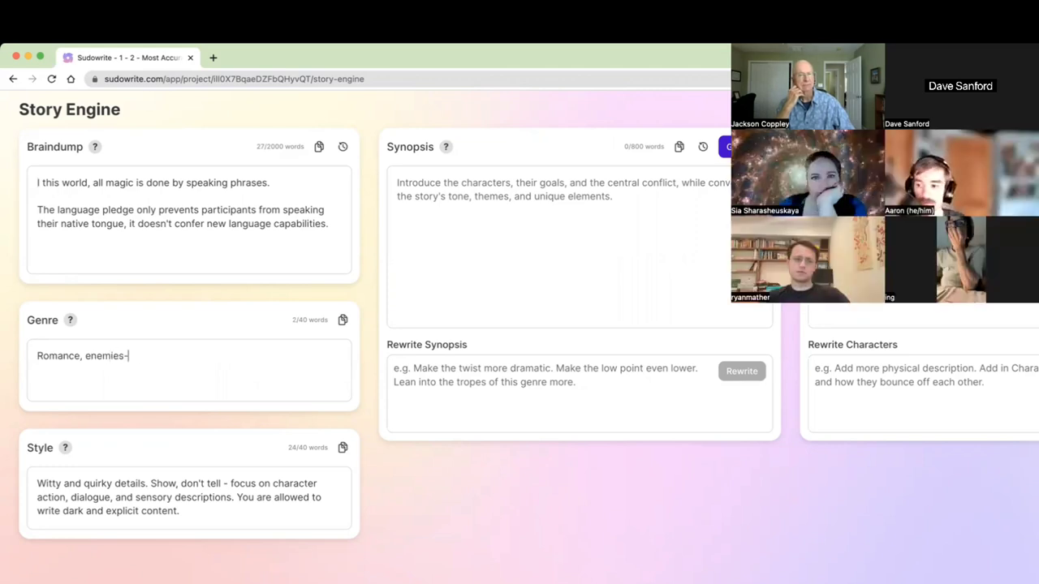
type("to-lovers, meet cute, ")
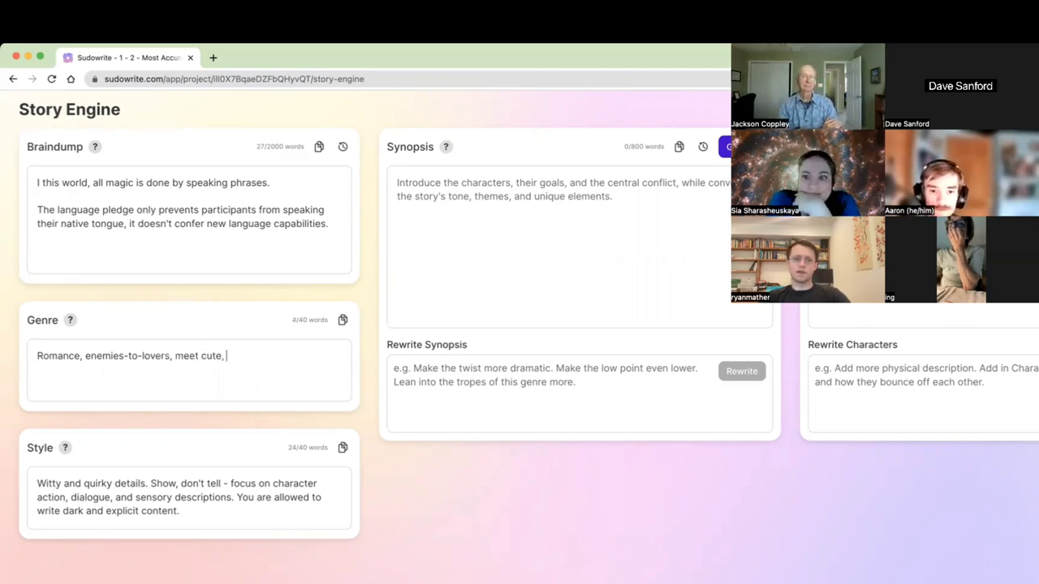
type("with a psi")
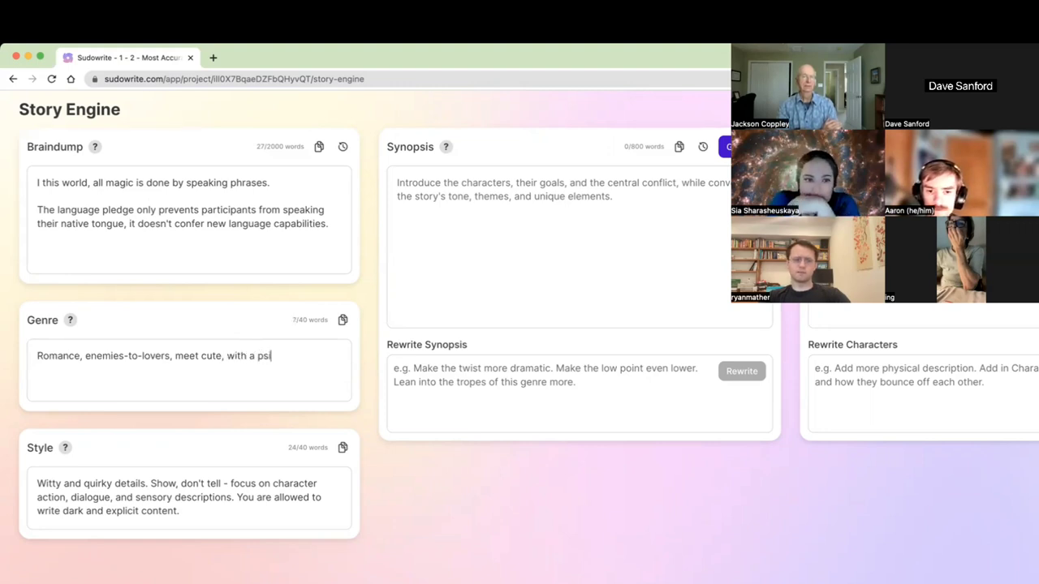
type("ng of tw")
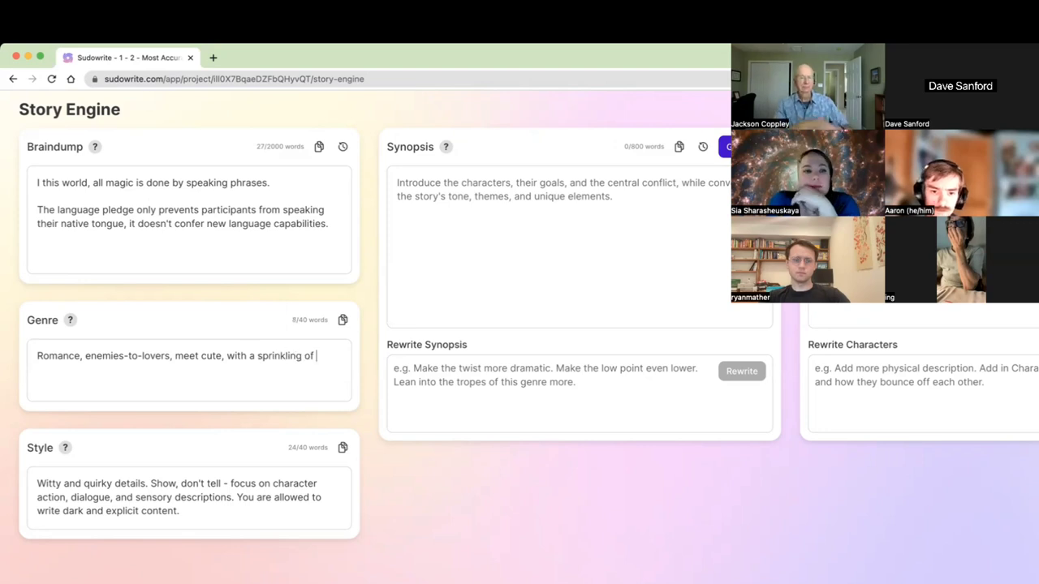
key("BackSpace")
key("BackSpace")
type("dark horror")
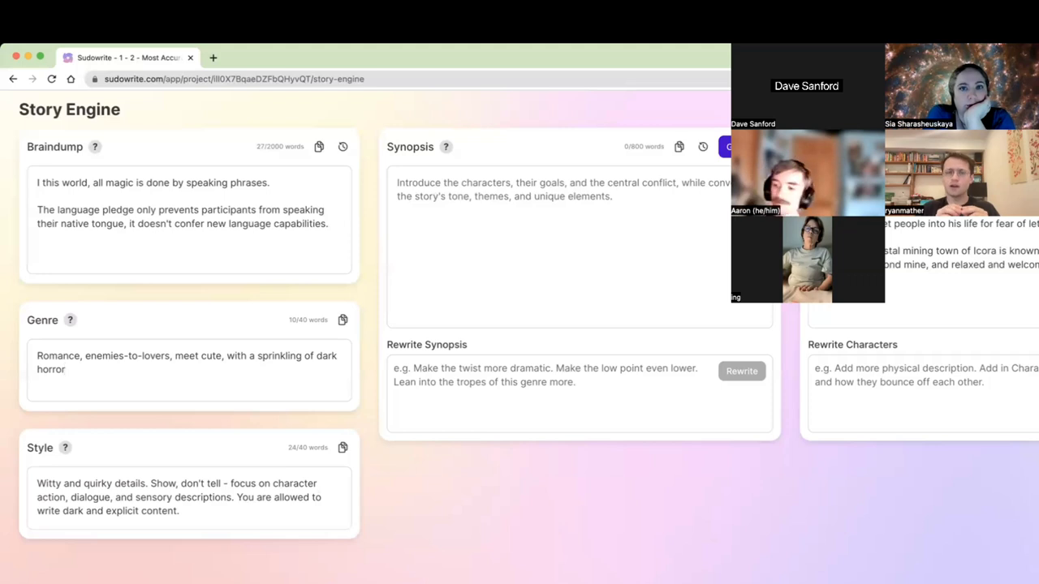
Add '[There should an ominous horror feel here]' to the end of Chapter 1's first beat.
left_click_drag(181, 366, 26, 362)
scroll(36, 361, "right", 15)
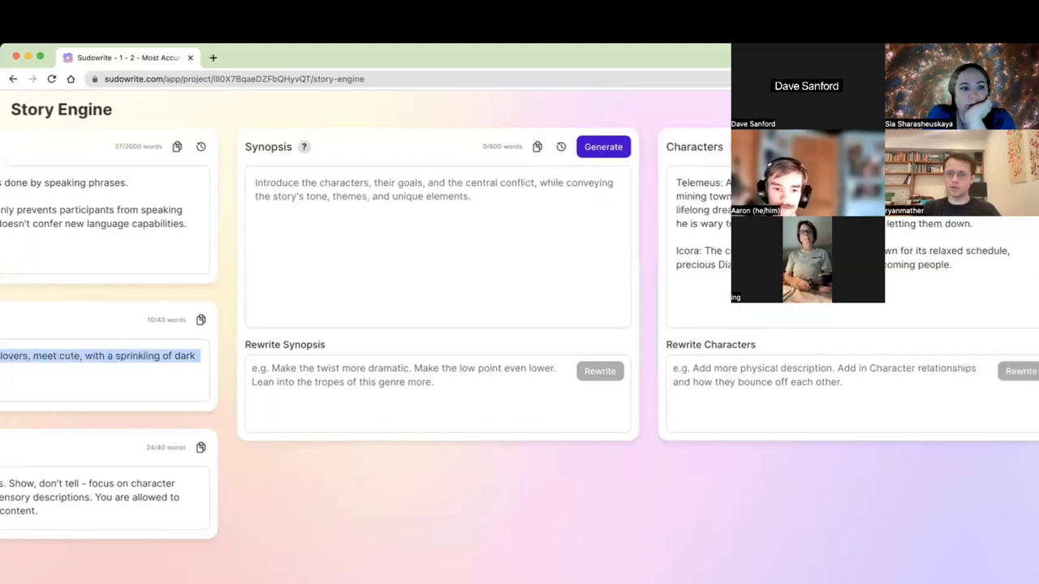
scroll(778, 304, "left", 3)
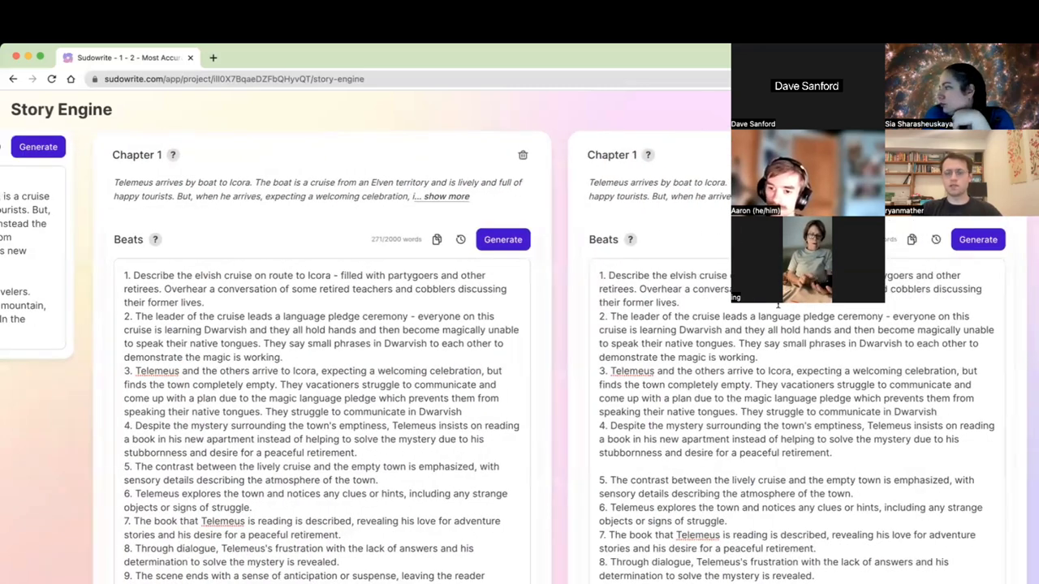
left_click(683, 302)
type("[There should an ominou")
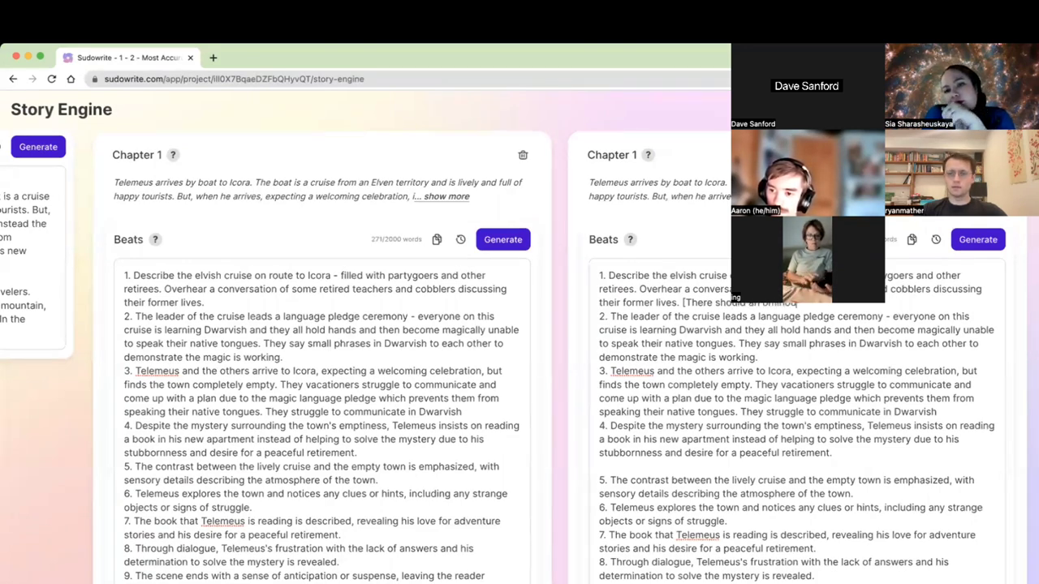
type("s horror feel here]")
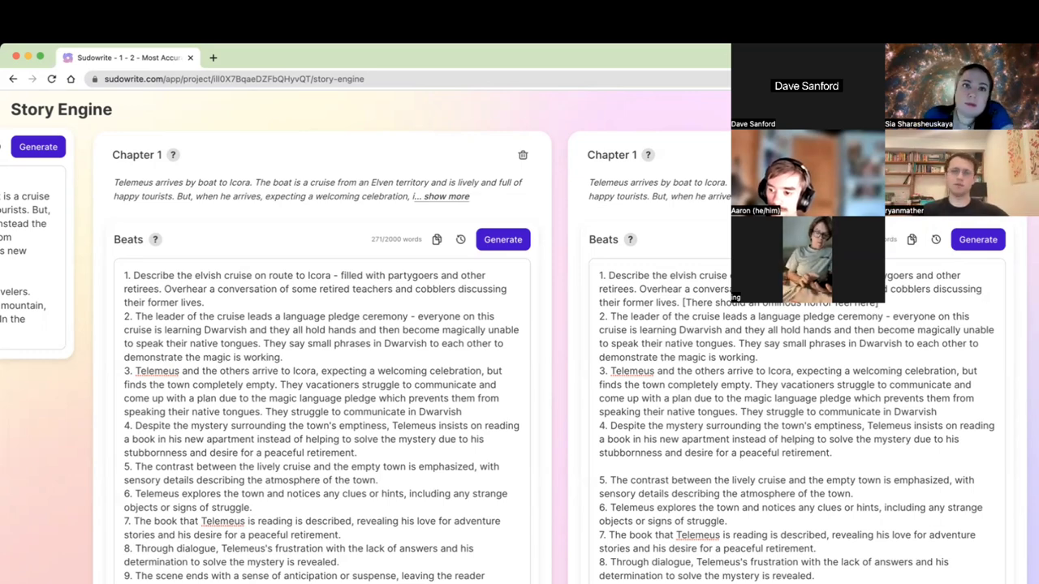
left_click_drag(879, 303, 684, 306)
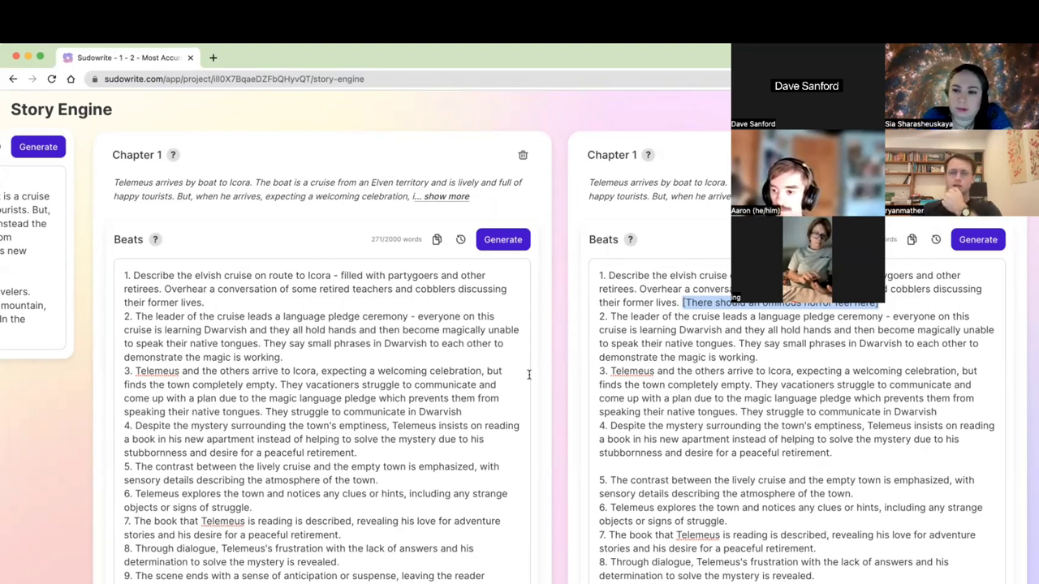
scroll(378, 478, "left", 10)
Select the added 'dark horror' phrase in the reloaded Genre field.
scroll(377, 478, "left", 5)
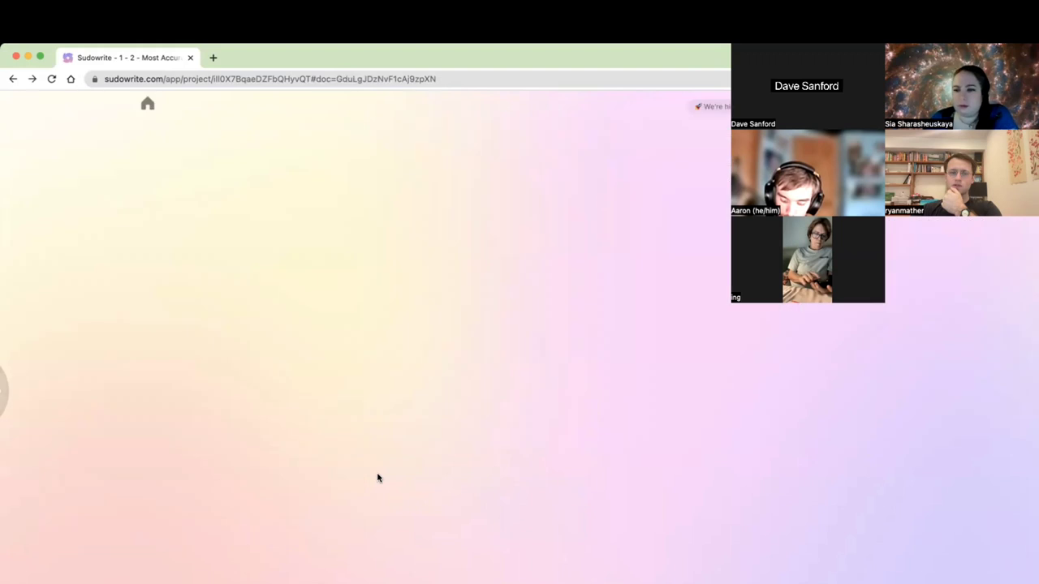
scroll(283, 428, "right", 5)
left_click(196, 382)
left_click(225, 360, "shift")
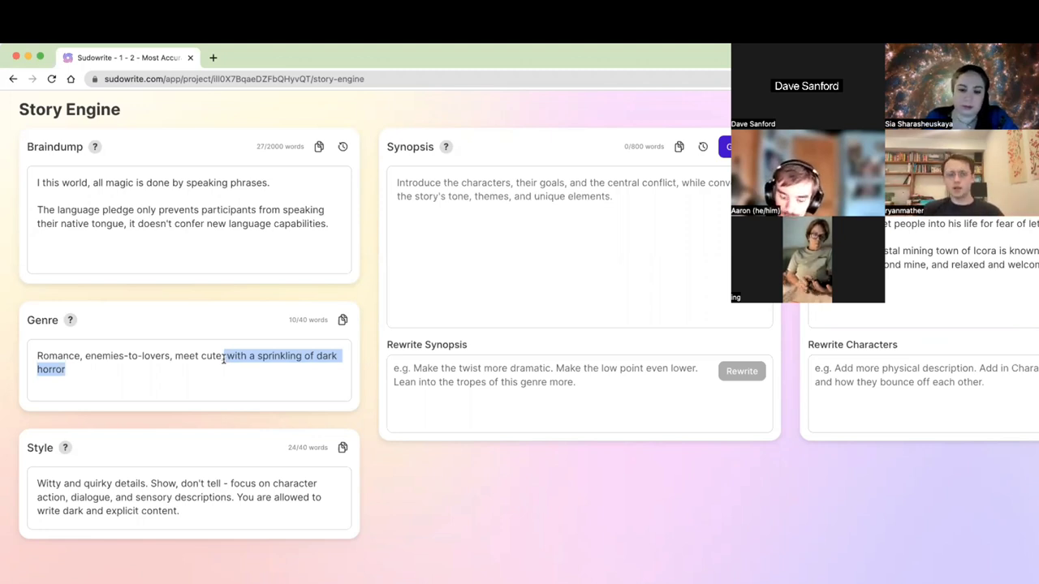
left_click(162, 251)
left_click(160, 355)
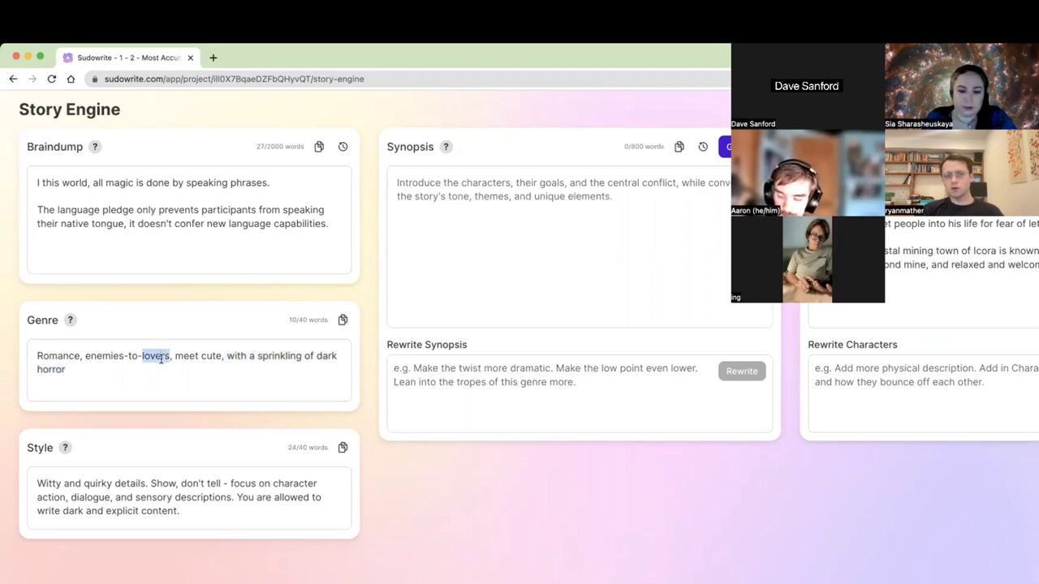
key("ctrl+a")
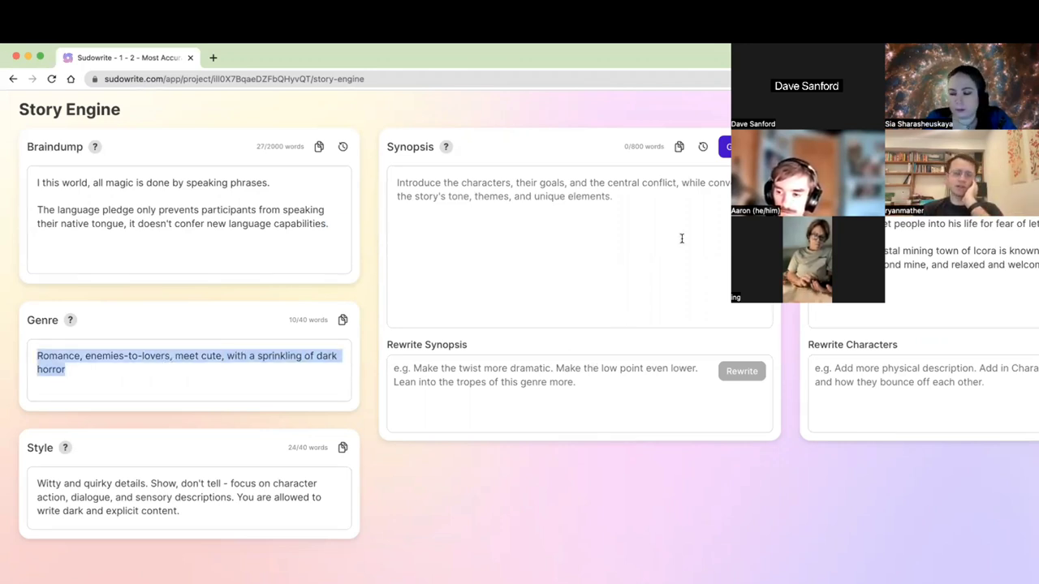
left_click(286, 394)
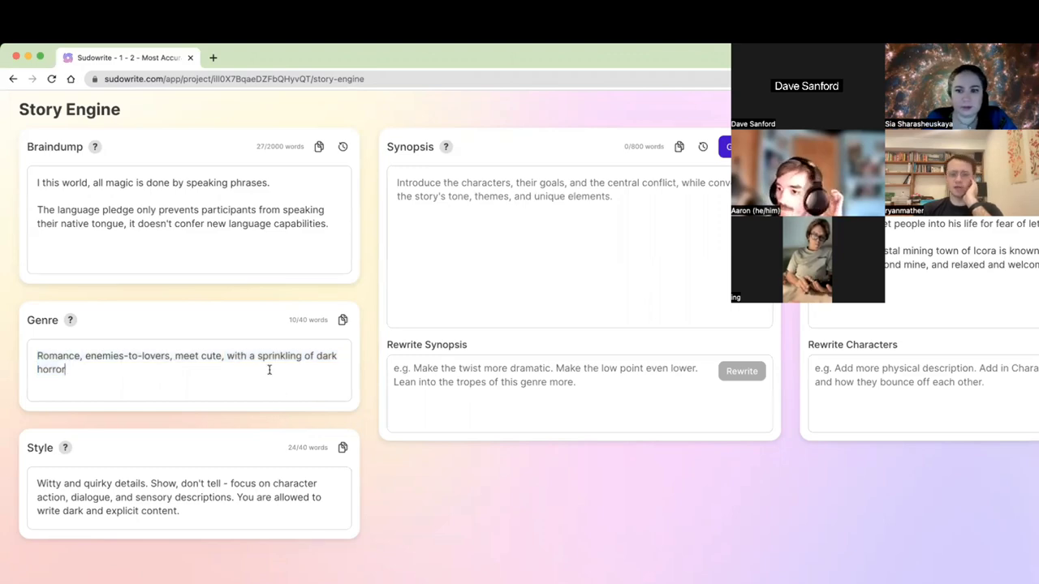
double_click(287, 483)
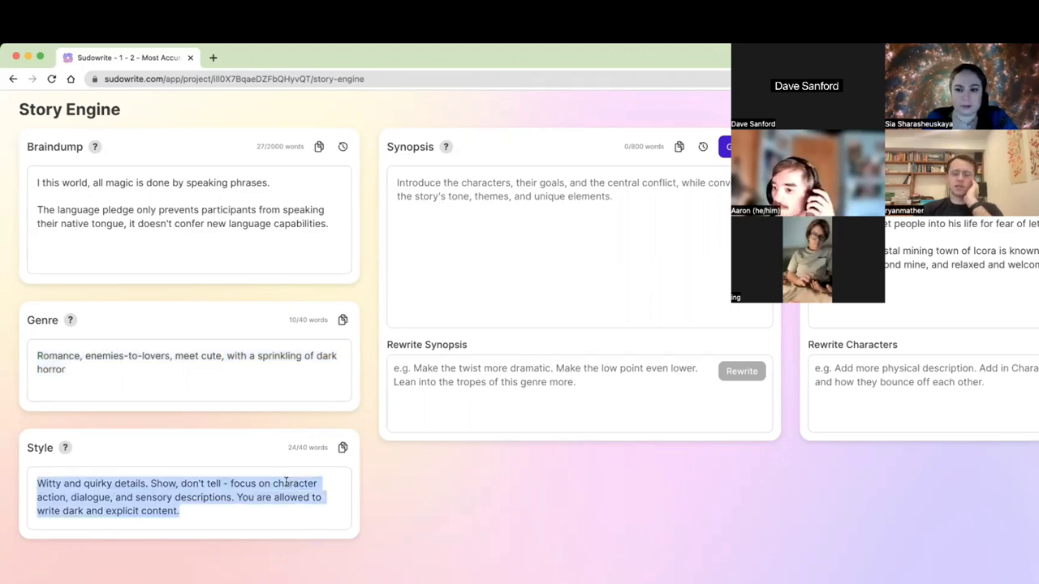
scroll(286, 482, "right", 15)
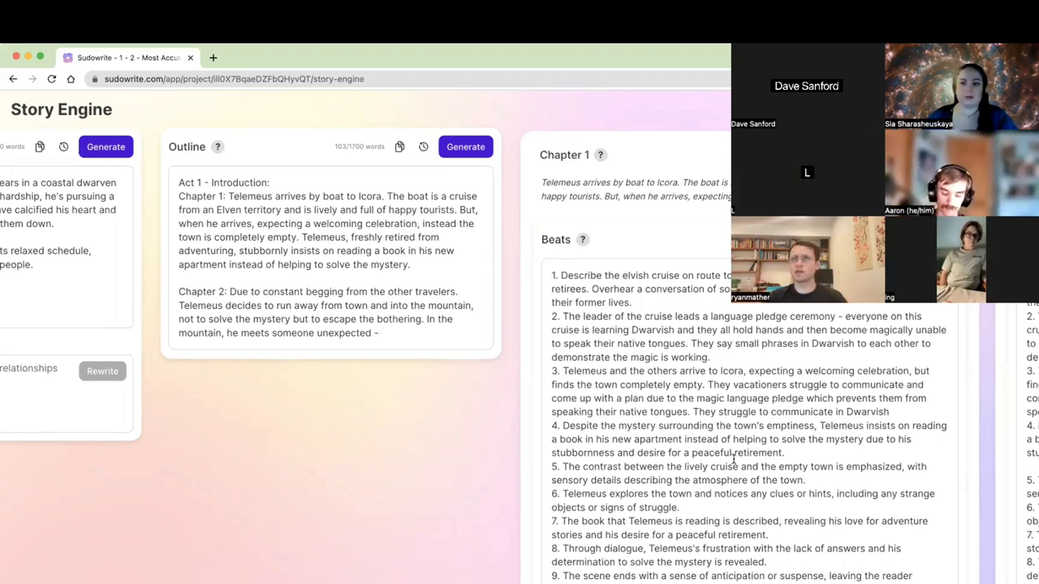
scroll(733, 459, "down", 3)
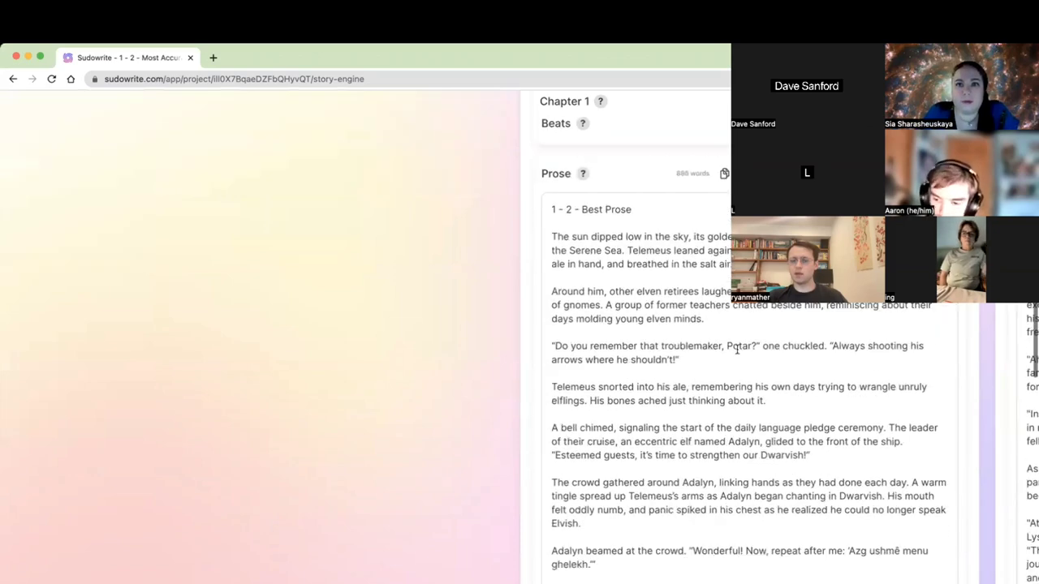
scroll(205, 370, "up", 3)
scroll(204, 371, "left", 10)
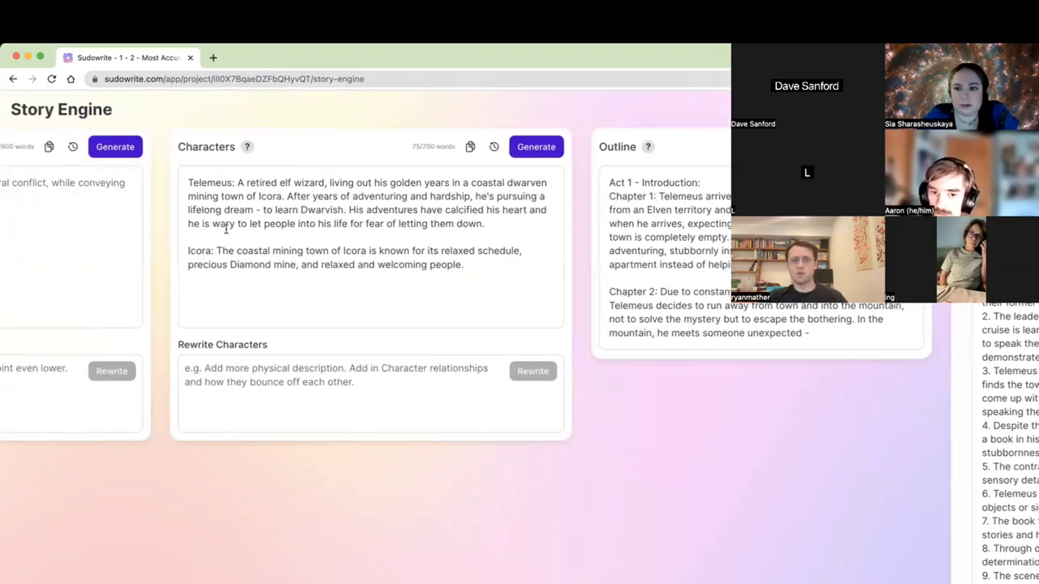
scroll(225, 228, "left", 3)
scroll(225, 229, "left", 7)
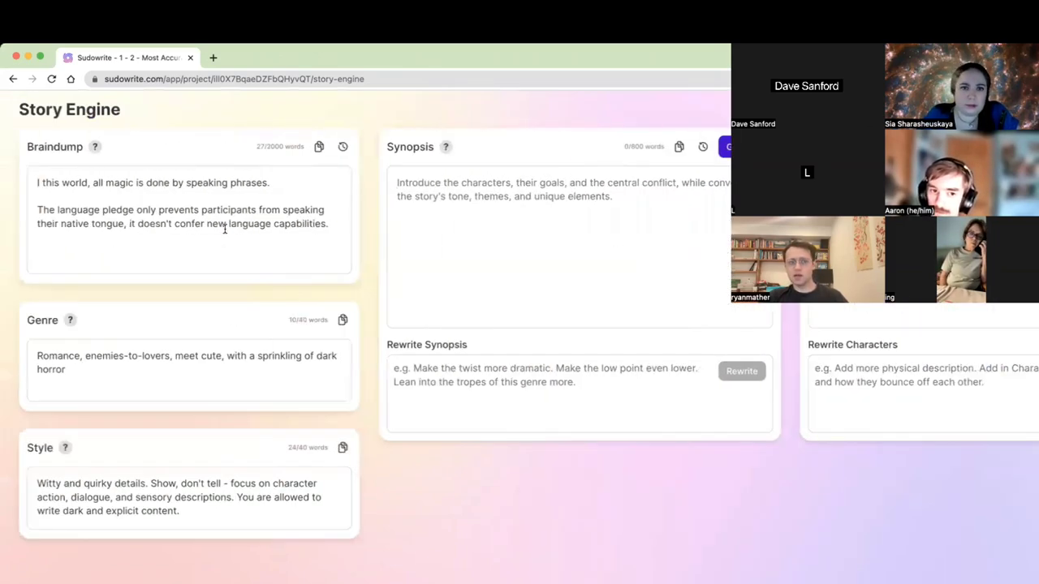
triple_click(178, 484)
key("BackSpace")
triple_click(173, 359)
key("ctrl+c")
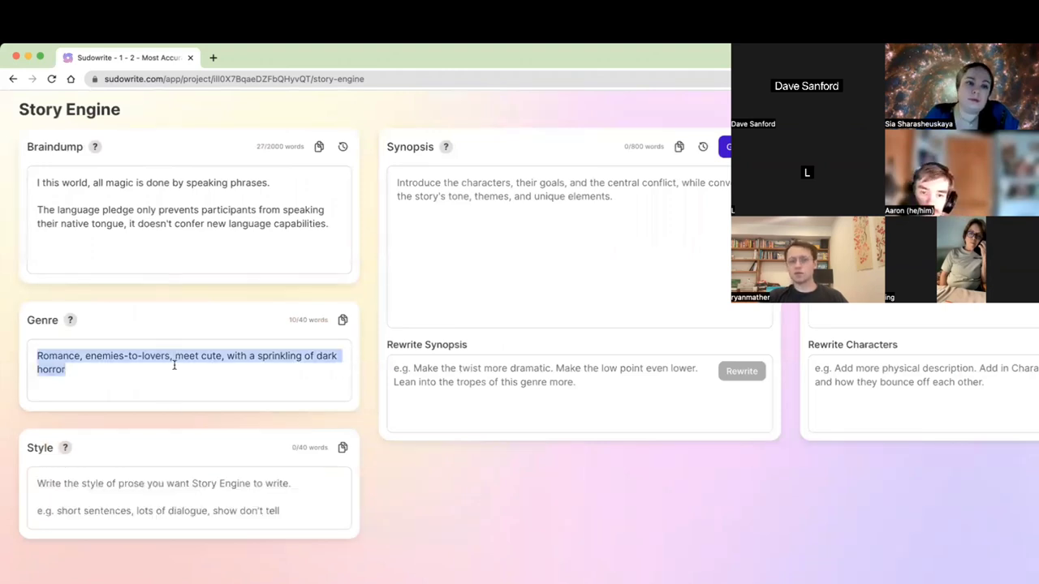
key("BackSpace")
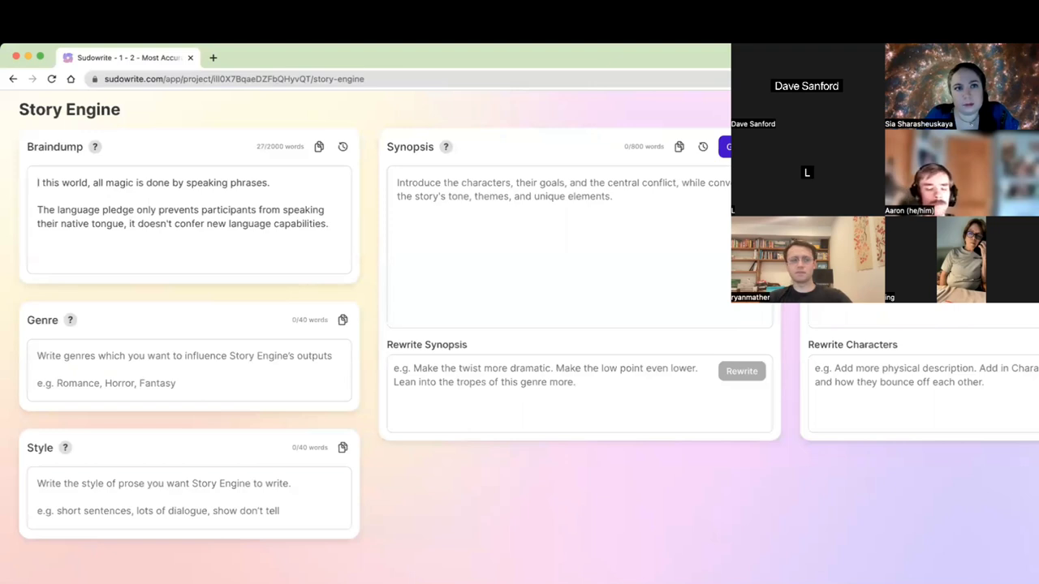
key("ctrl+v")
key("Tab")
type("Witty and quirky details. Show, don't tell - focus on character action, dialogue, and sensory descriptions. You are allowed to write dark and explicit content.")
left_click(382, 494)
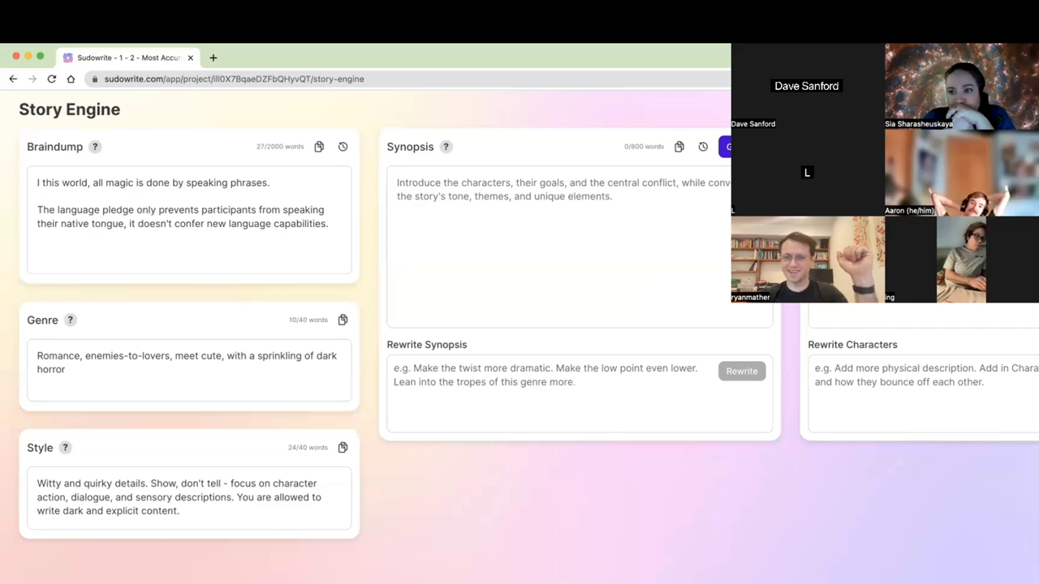
Copy Chapter 1's beats 1–4 into Chapter 2's Beats box.
scroll(817, 308, "right", 20)
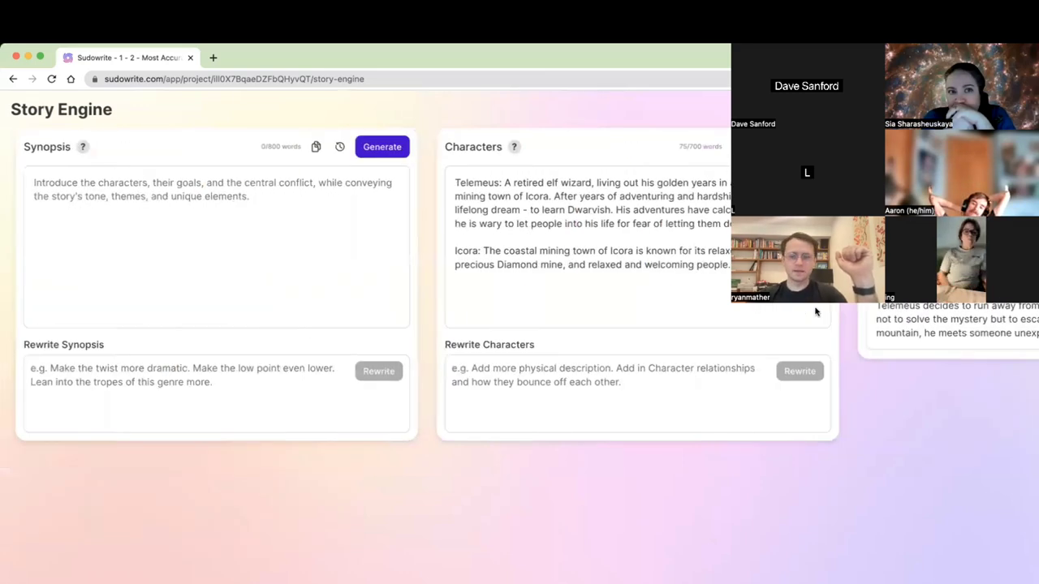
scroll(816, 311, "right", 15)
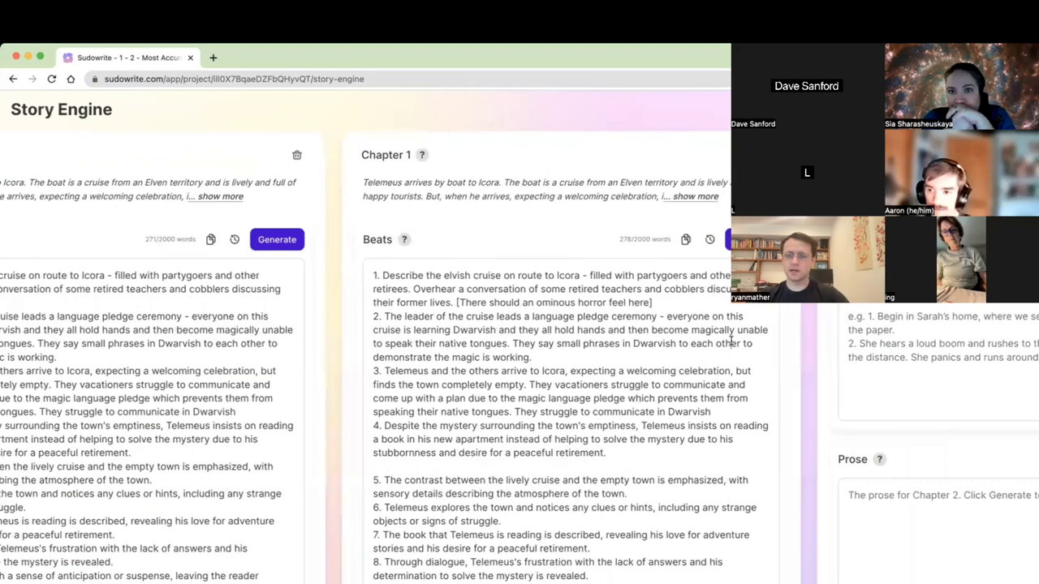
left_click_drag(830, 455, 561, 276)
key("super+c")
scroll(800, 366, "right", 20)
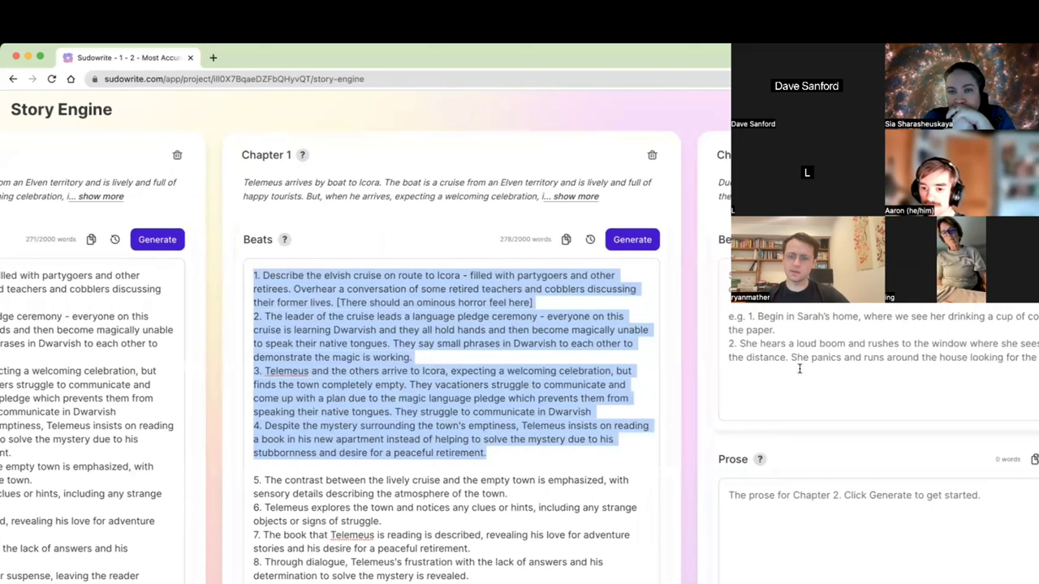
left_click(800, 367)
key("super+v")
Generate Chapter 2's prose from the pasted beats and review the new text.
scroll(800, 367, "right", 15)
scroll(892, 446, "left", 8)
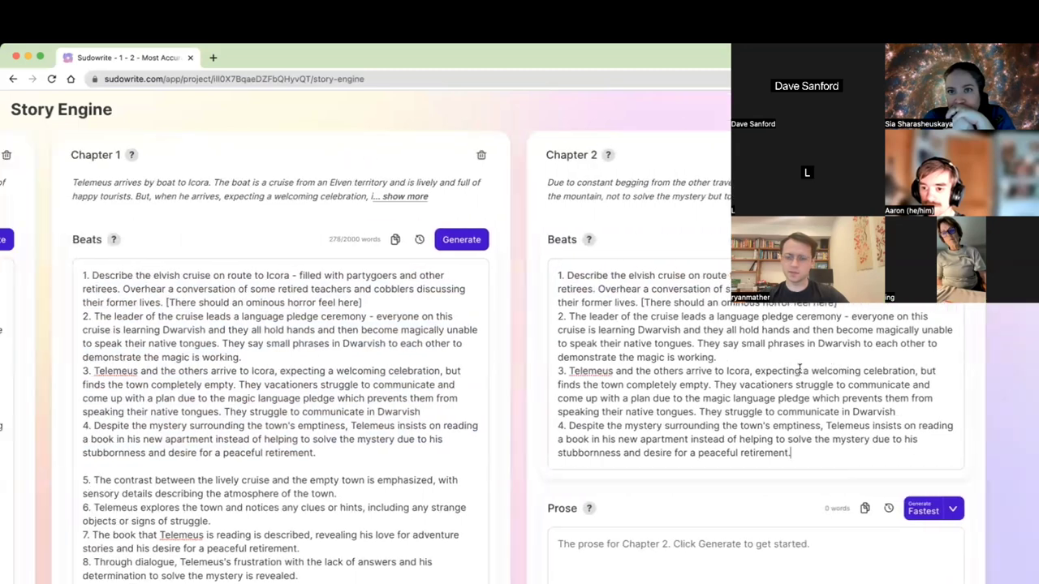
left_click(962, 508)
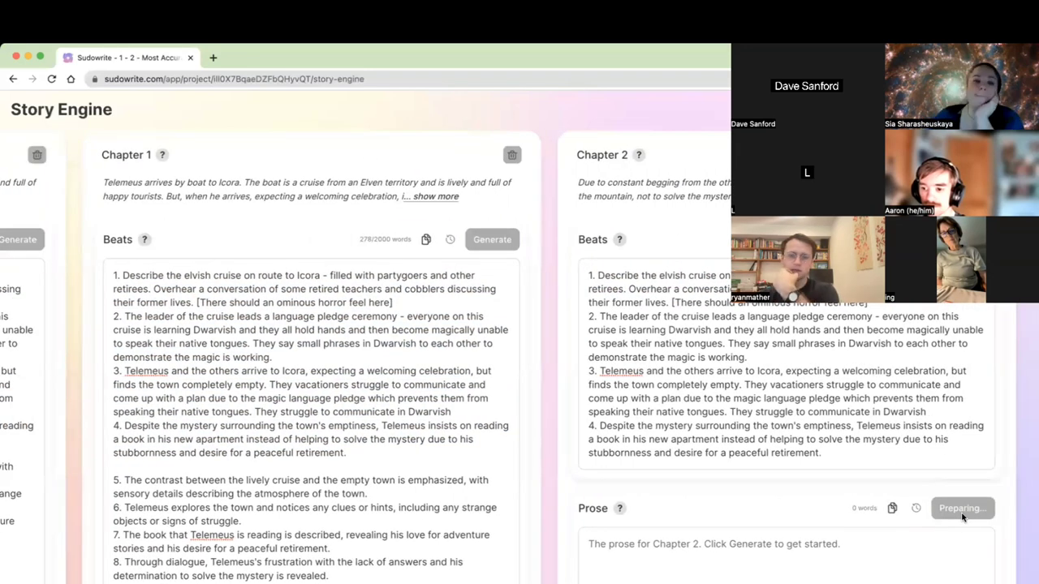
scroll(962, 517, "down", 3)
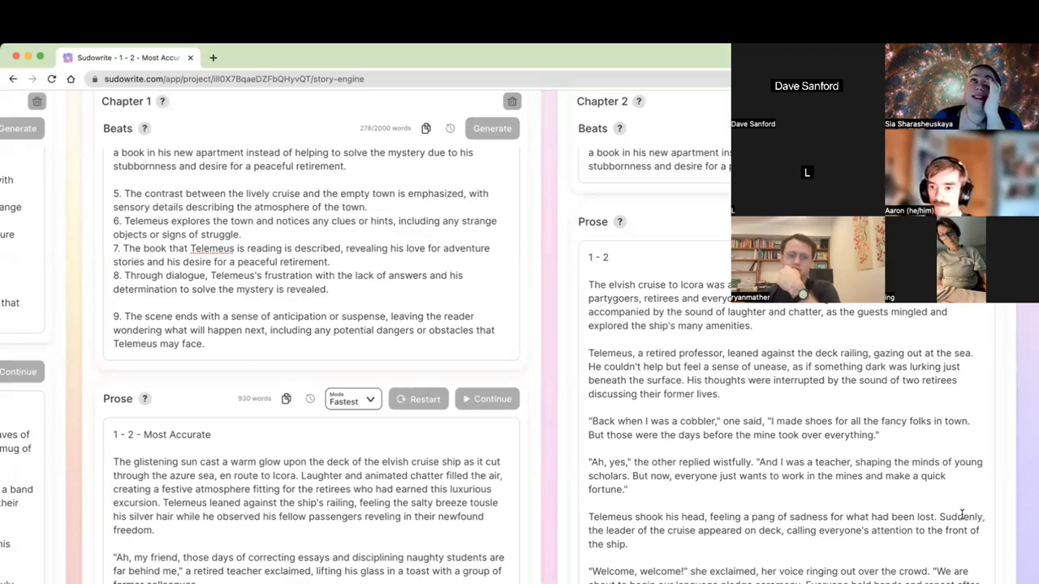
scroll(961, 514, "down", 5)
scroll(962, 514, "down", 1)
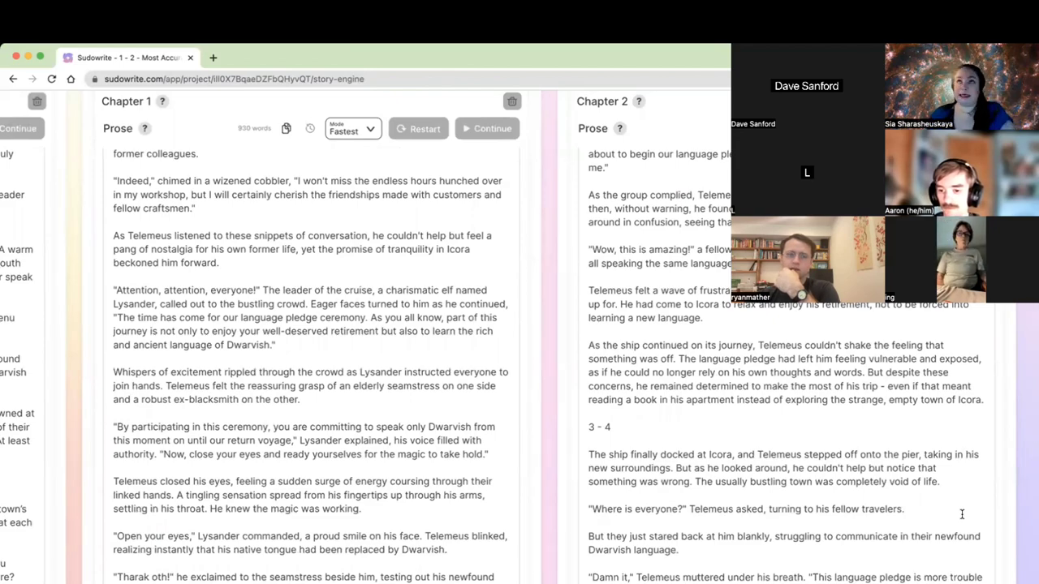
scroll(961, 515, "down", 6)
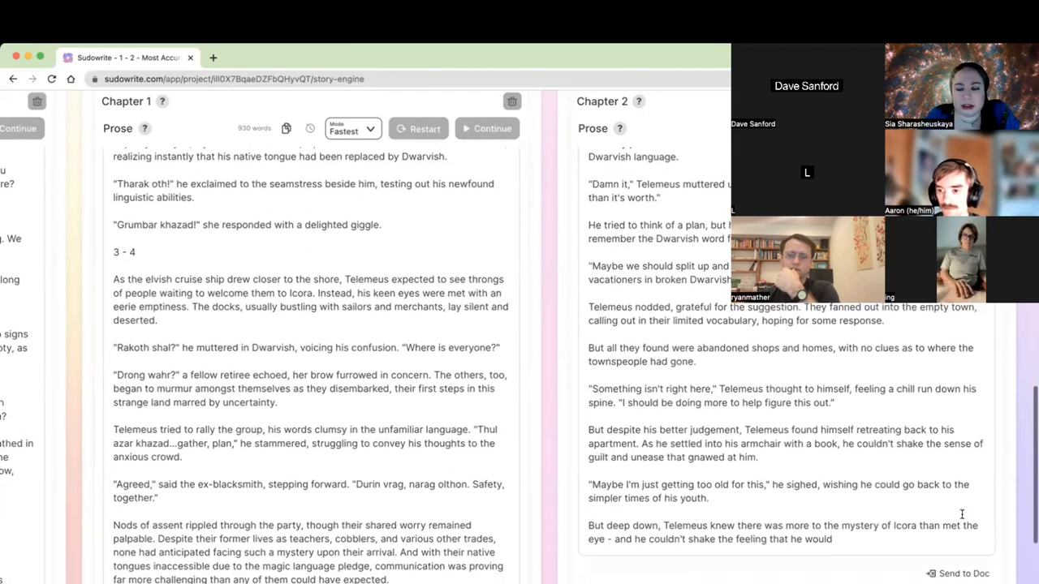
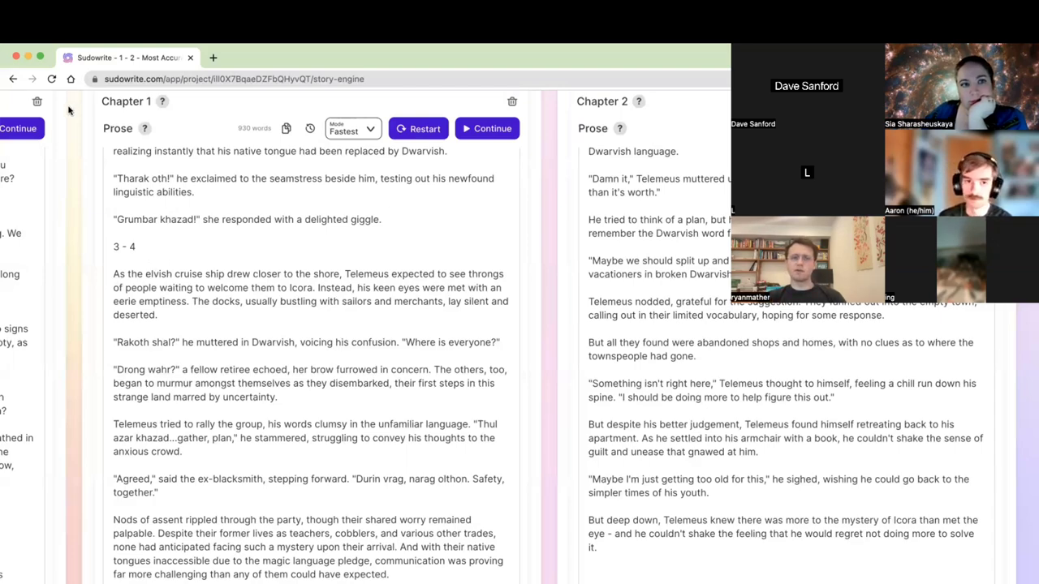
Clear all of Chapter 2's existing prose.
scroll(311, 288, "up", 10)
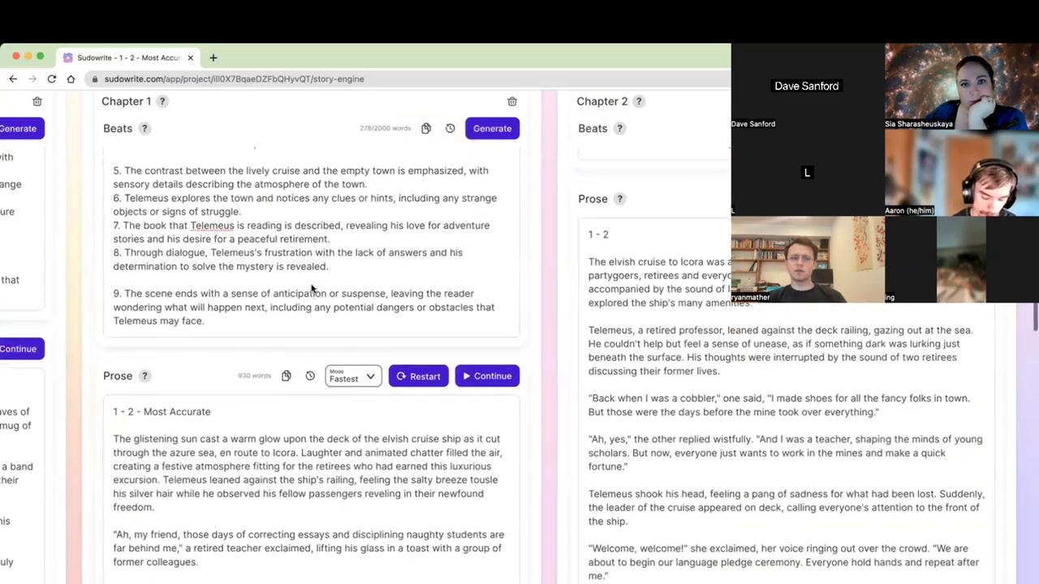
scroll(312, 288, "up", 3)
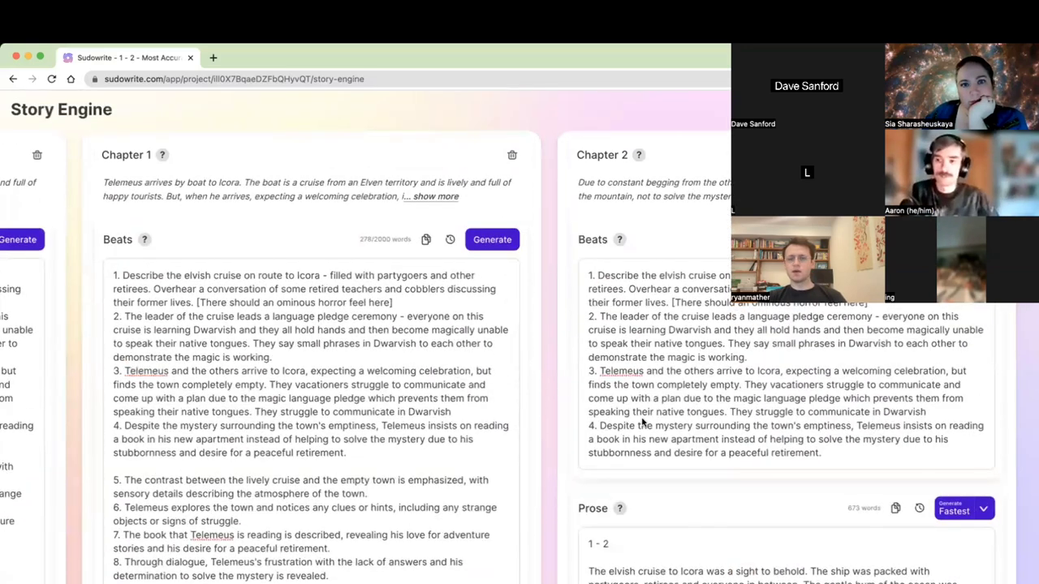
key("super+a")
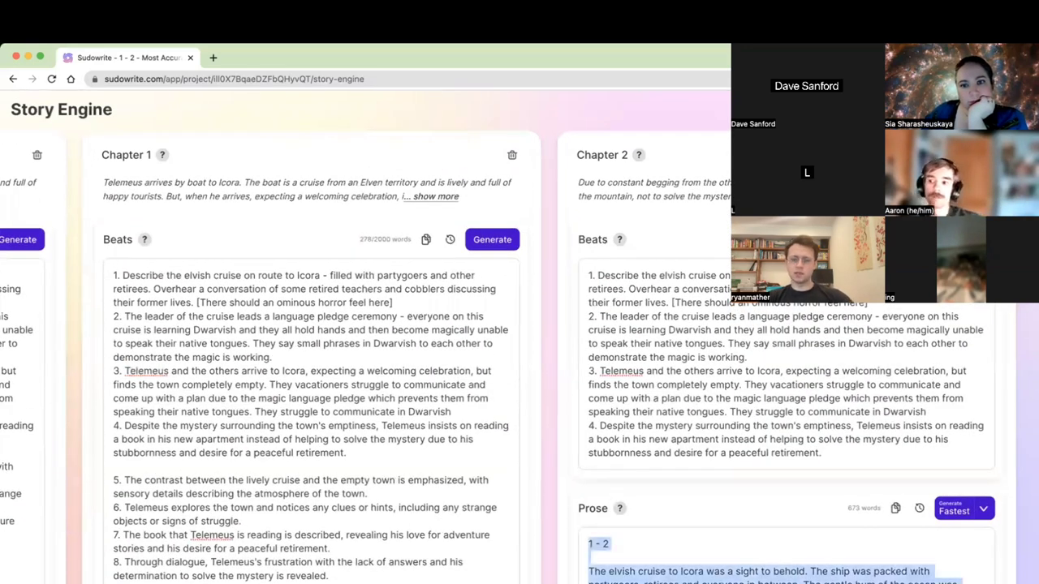
key("BackSpace")
Delete Chapter 2's beats 3 and 4 and add a note atop the beats: 'This entire chapter is written in'.
left_click_drag(823, 454, 832, 358)
key("BackSpace")
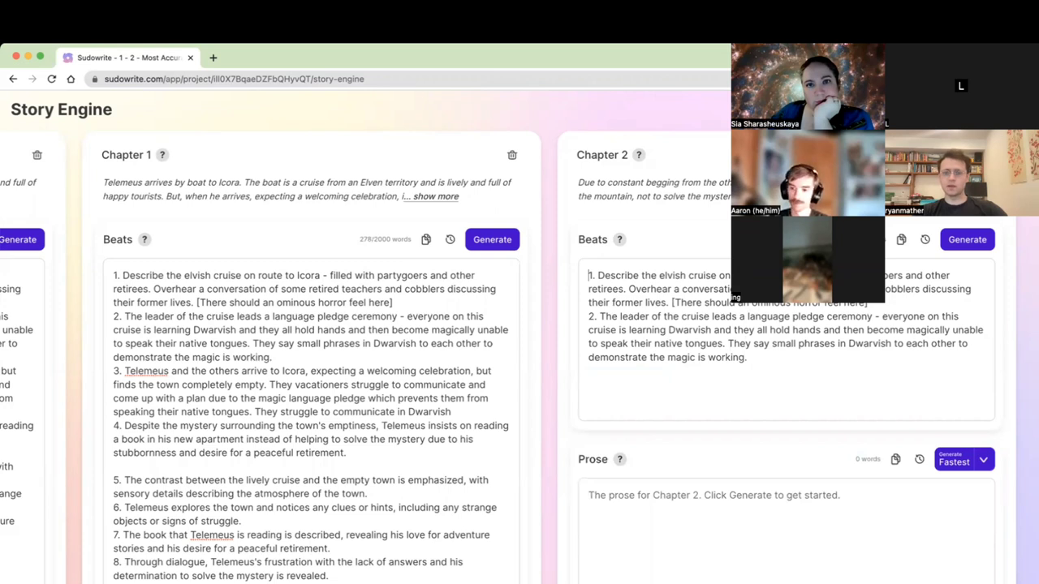
key("Return")
key("Return")
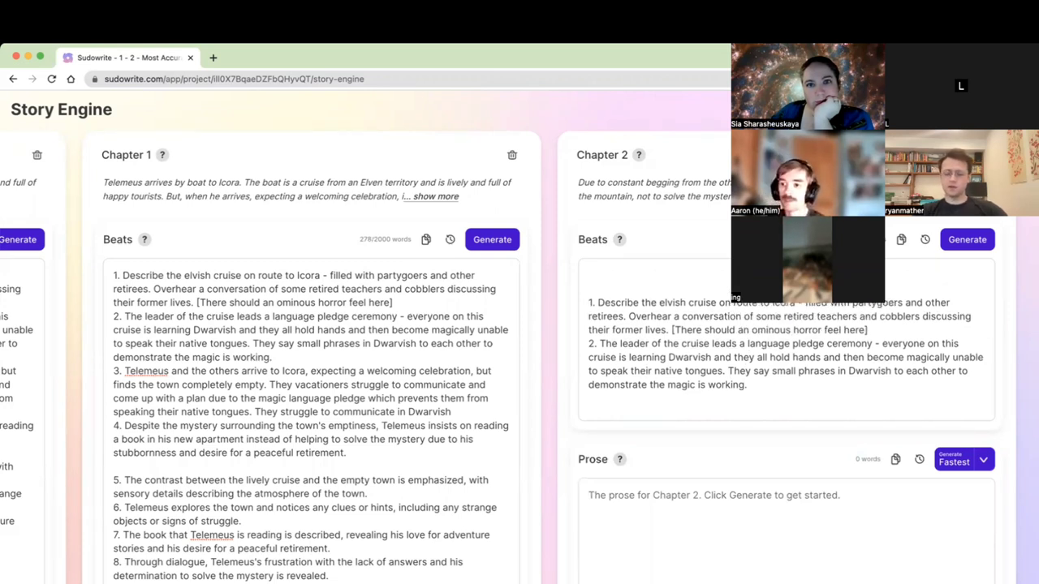
type("This entire chap")
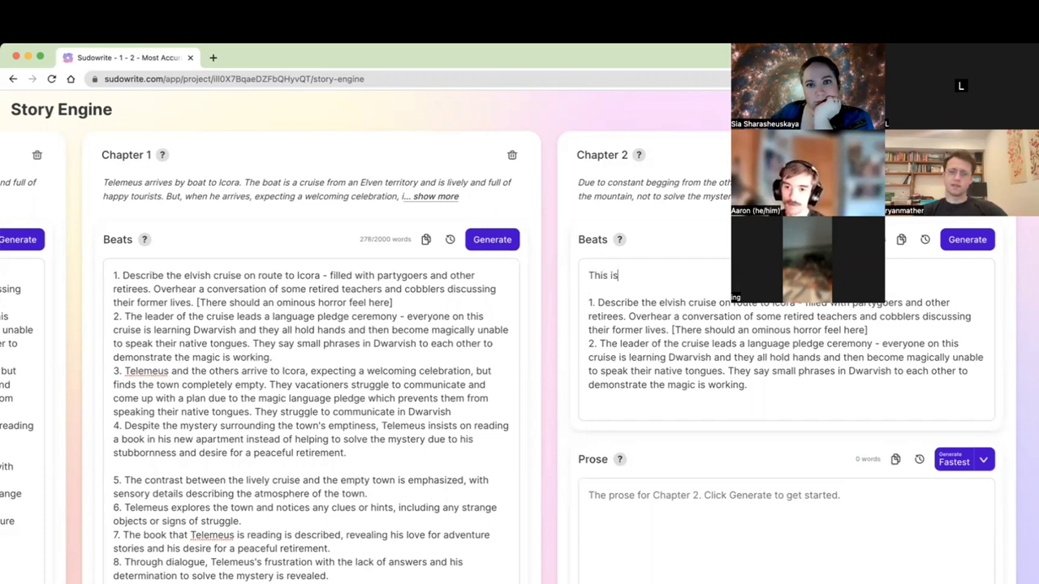
type("ter is written in")
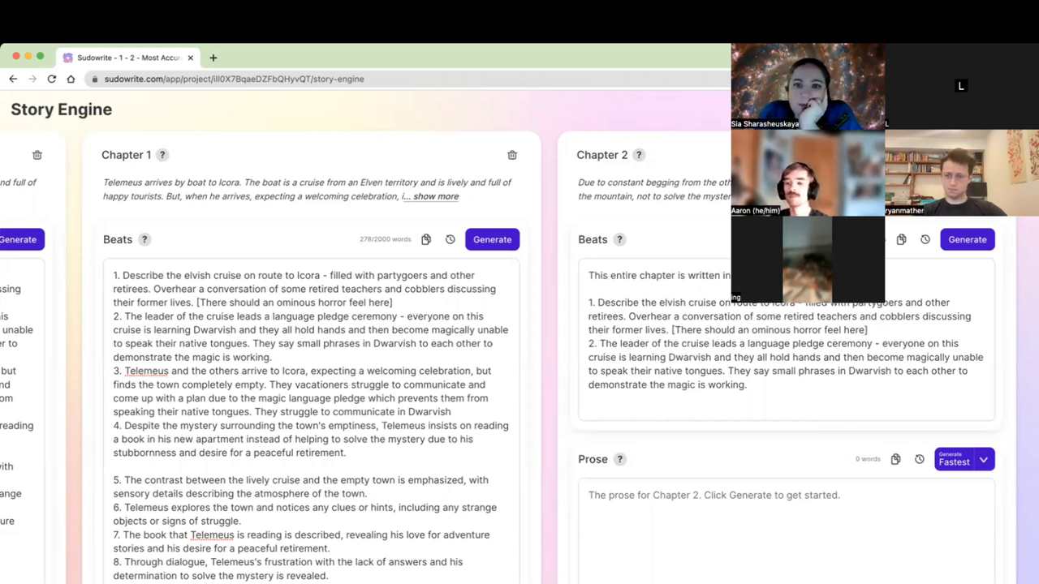
left_click(982, 460)
Generate Chapter 2 prose in Most Accurate mode, stopping once the current beat finishes.
left_click(966, 496)
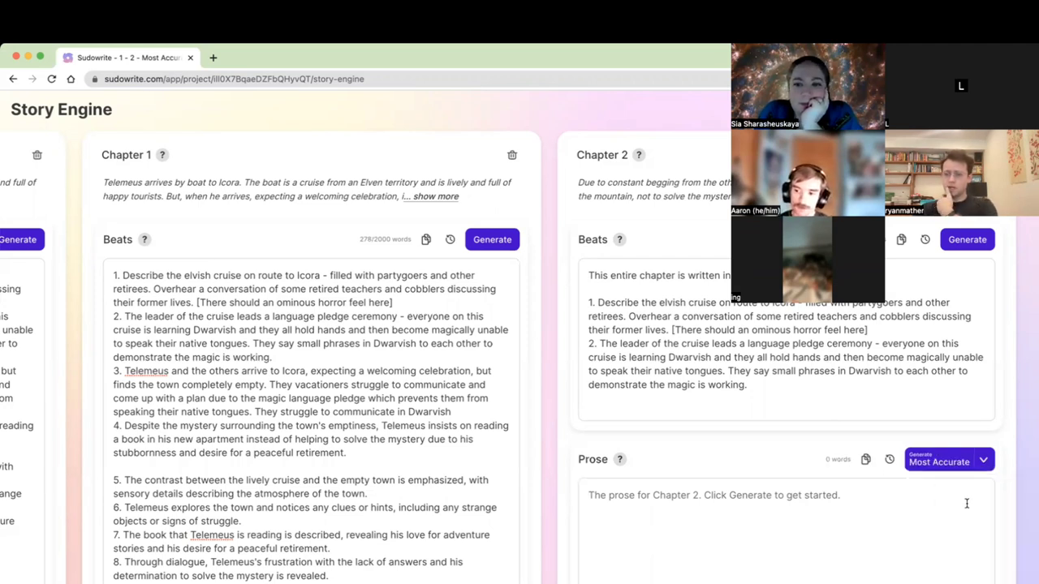
left_click(955, 467)
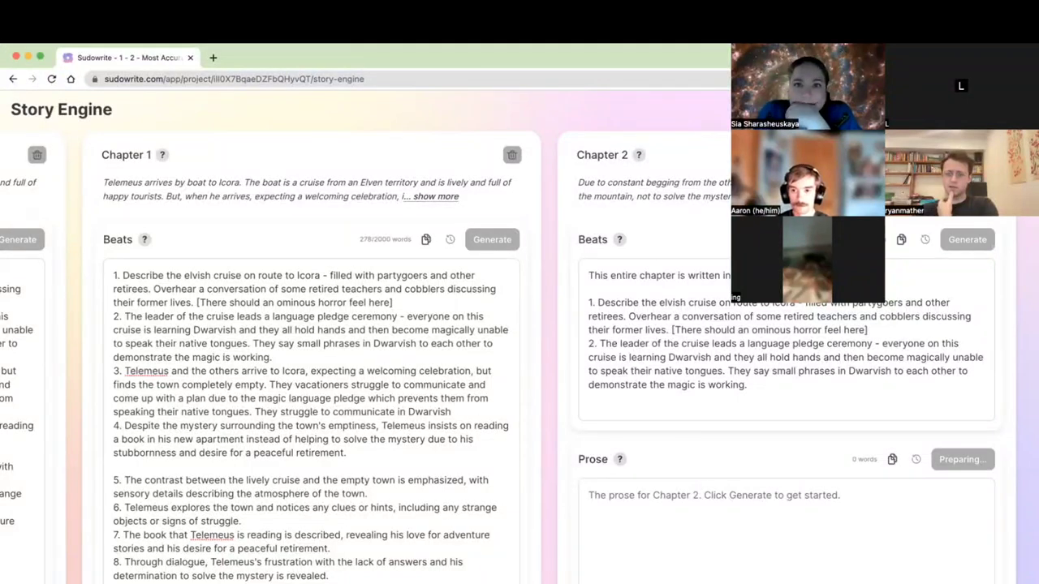
scroll(519, 339, "down", 1)
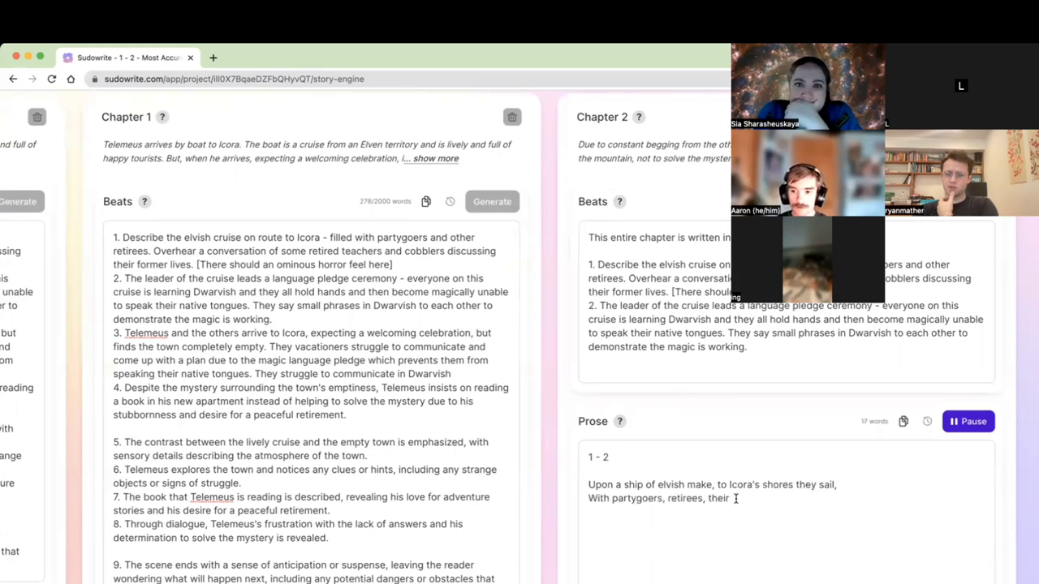
scroll(734, 498, "down", 1)
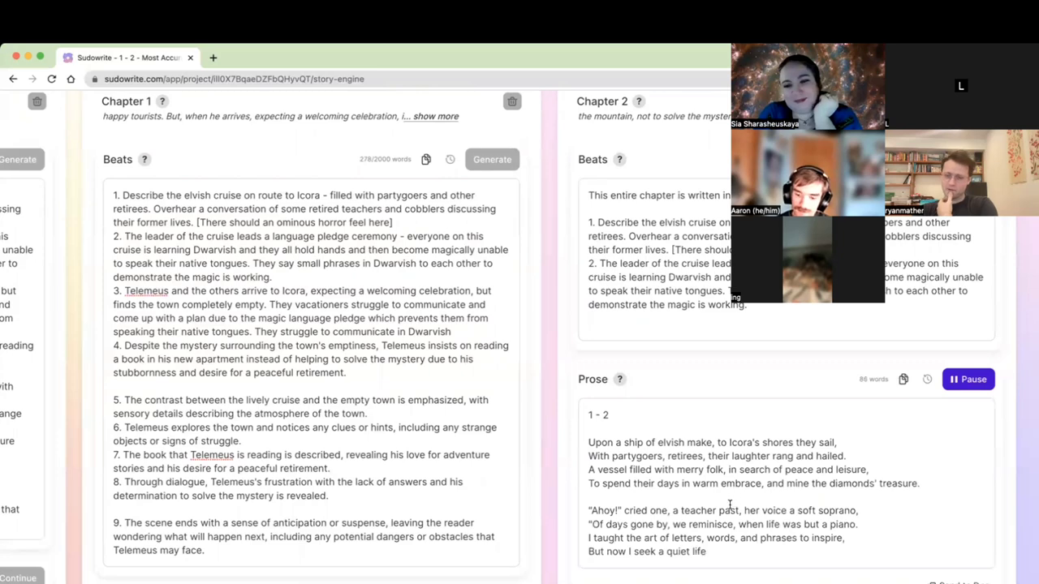
scroll(727, 501, "down", 2)
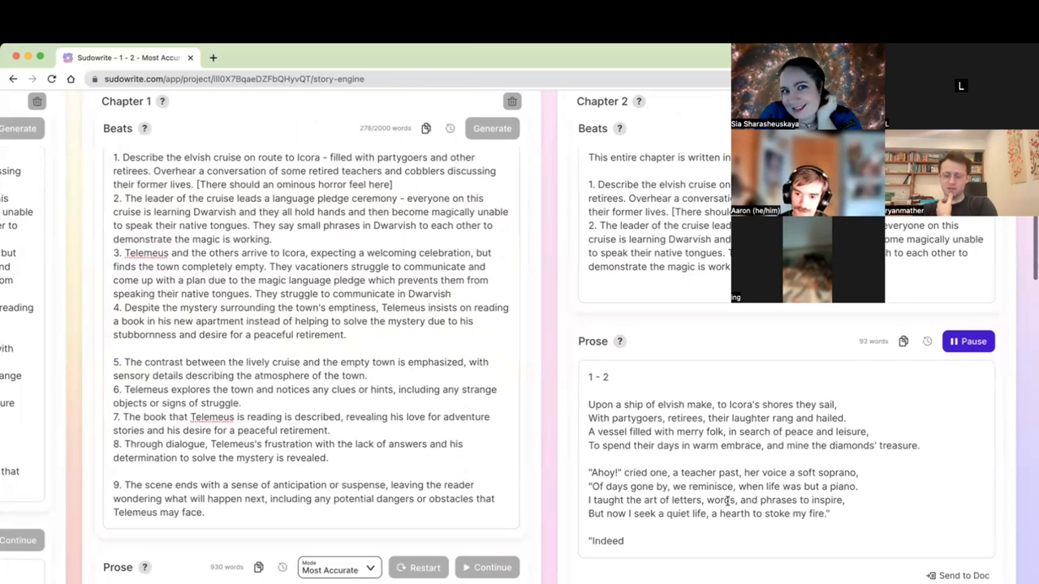
scroll(727, 501, "down", 1)
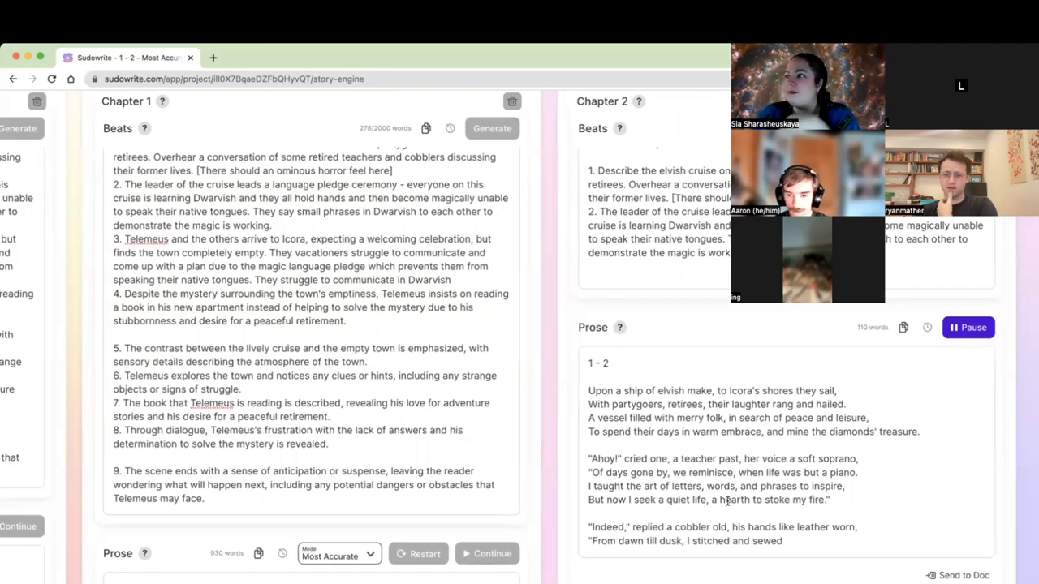
scroll(1021, 244, "down", 1)
left_click(958, 327)
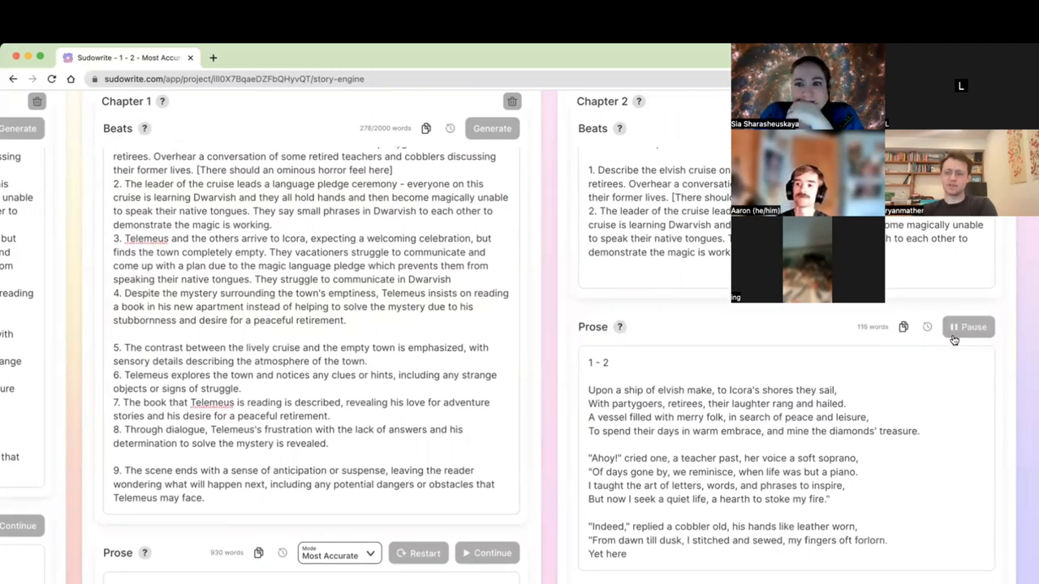
scroll(941, 399, "up", 2)
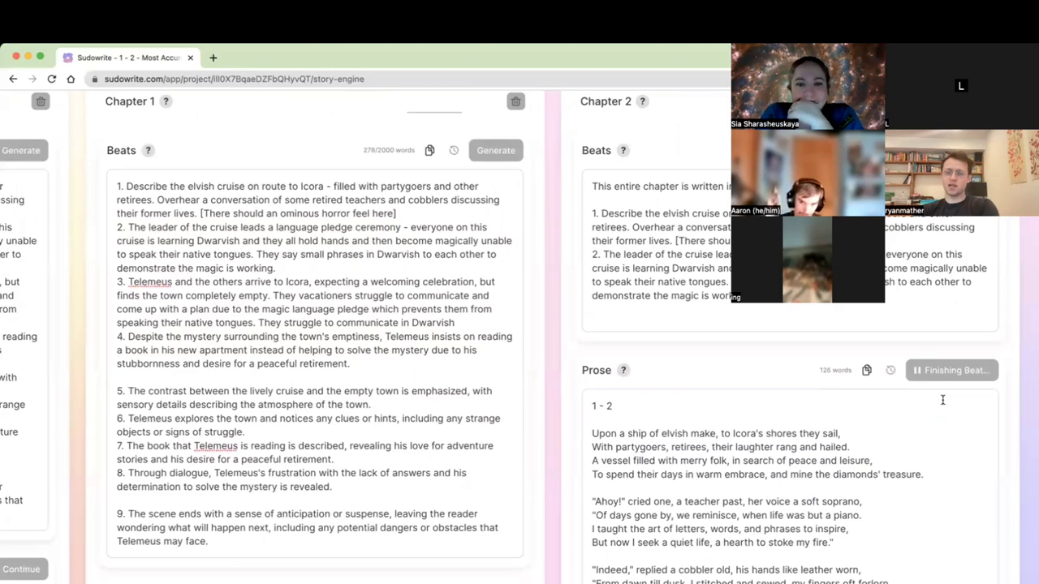
scroll(941, 399, "up", 1)
left_click_drag(591, 209, 779, 209)
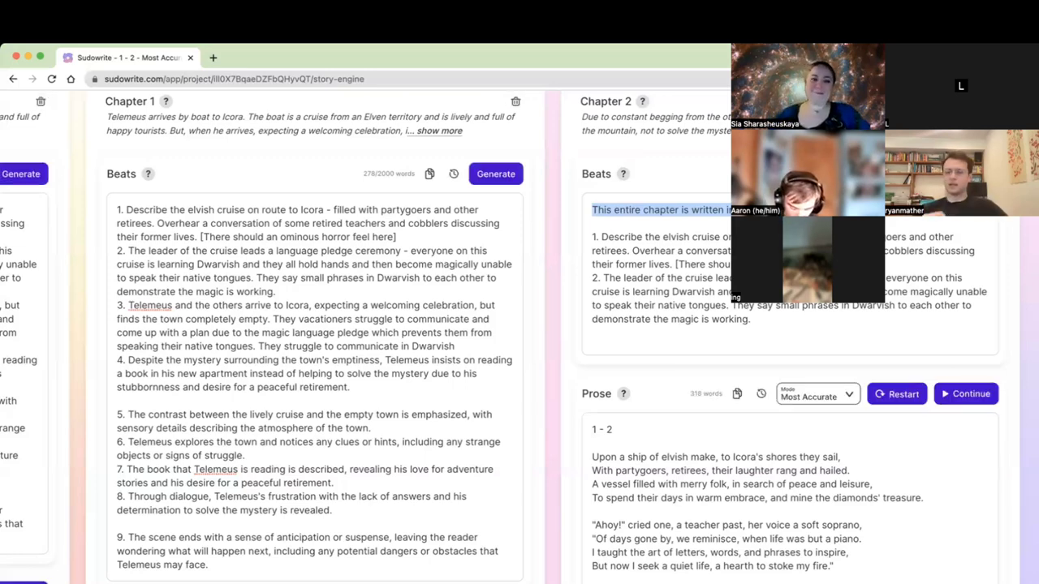
left_click(556, 219)
scroll(595, 262, "down", 4)
scroll(596, 262, "down", 3)
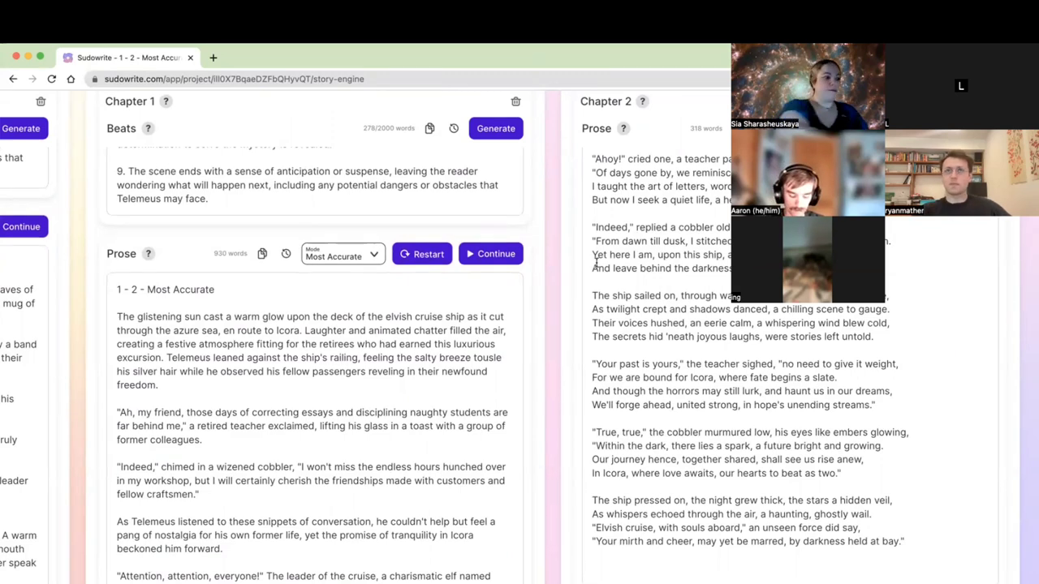
scroll(571, 319, "left", 5)
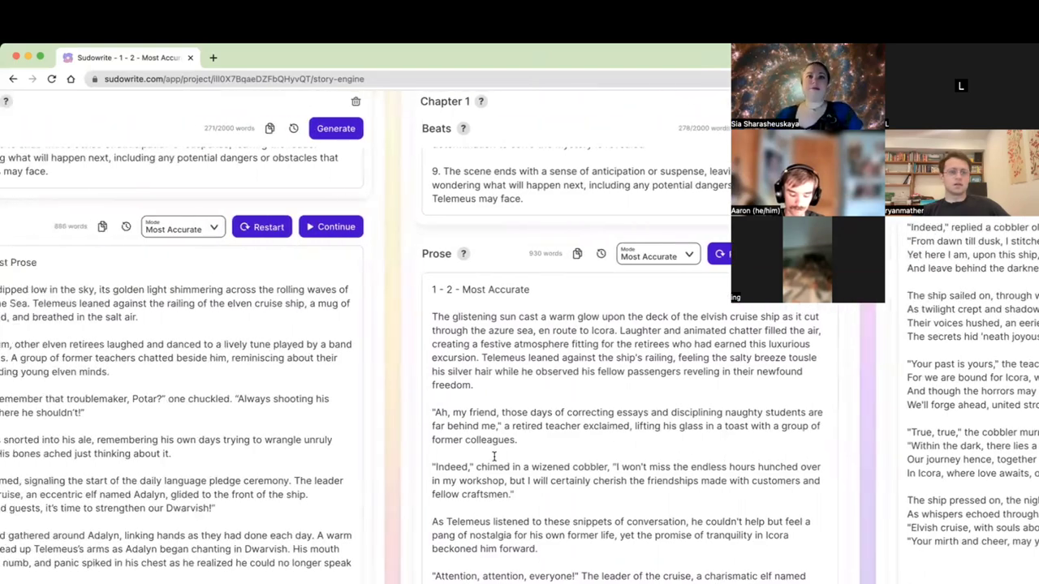
scroll(493, 457, "up", 1)
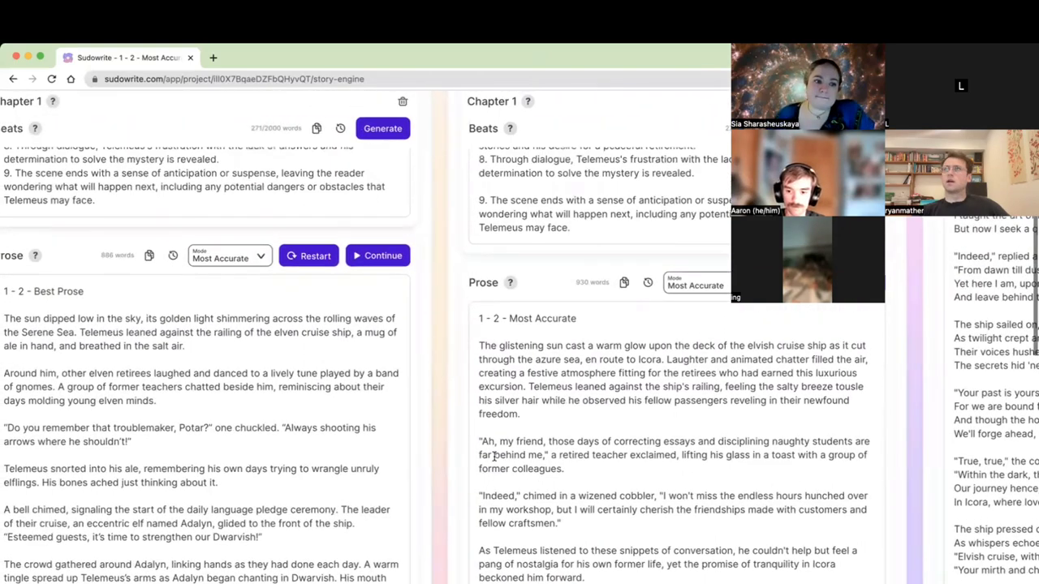
scroll(493, 457, "up", 3)
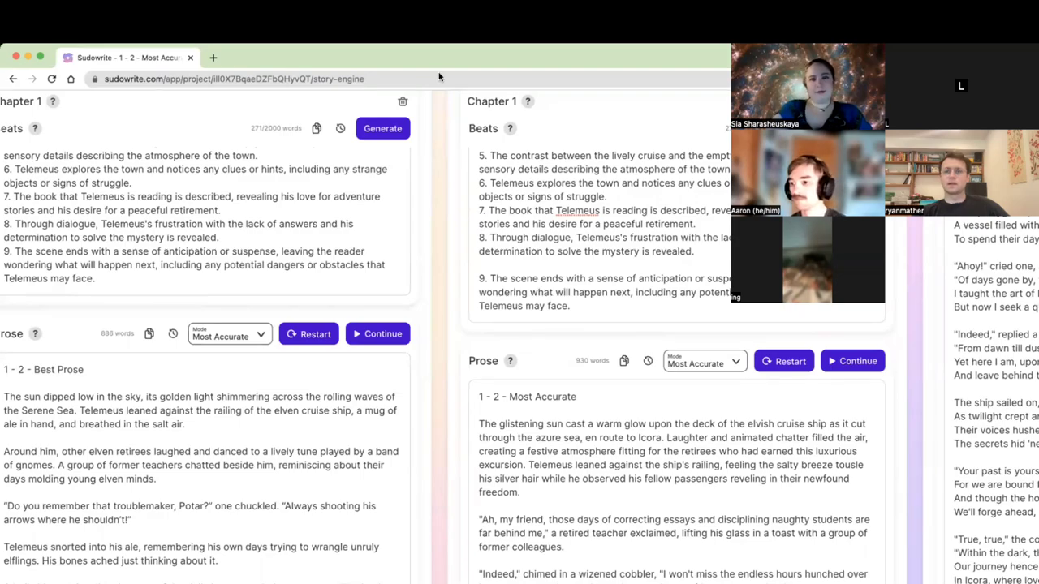
scroll(470, 227, "up", 5)
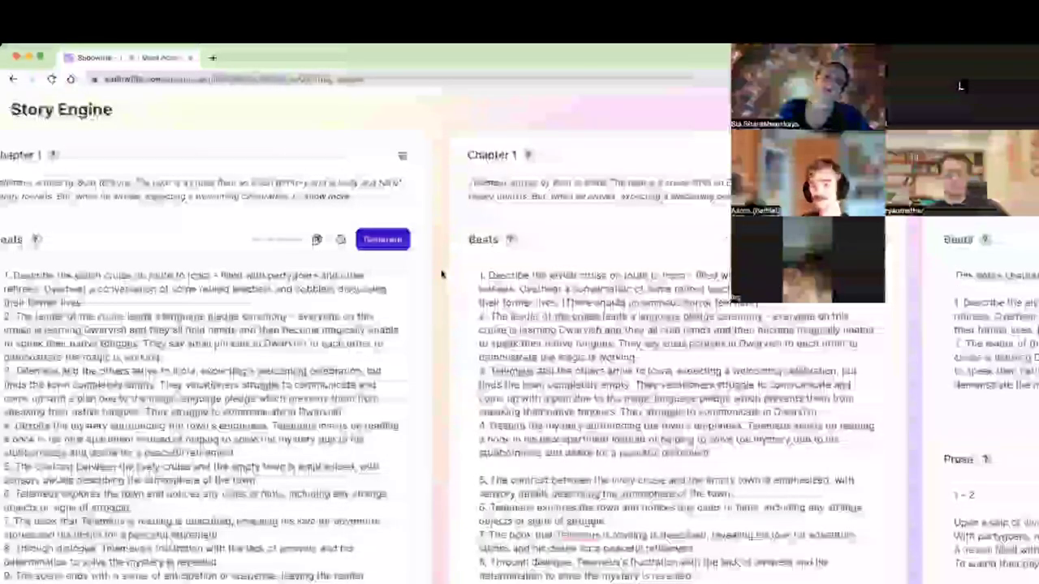
Copy the Telemeus and Icora character descriptions onto a new line at the end of the Braindump.
scroll(441, 273, "left", 10)
scroll(441, 270, "left", 2)
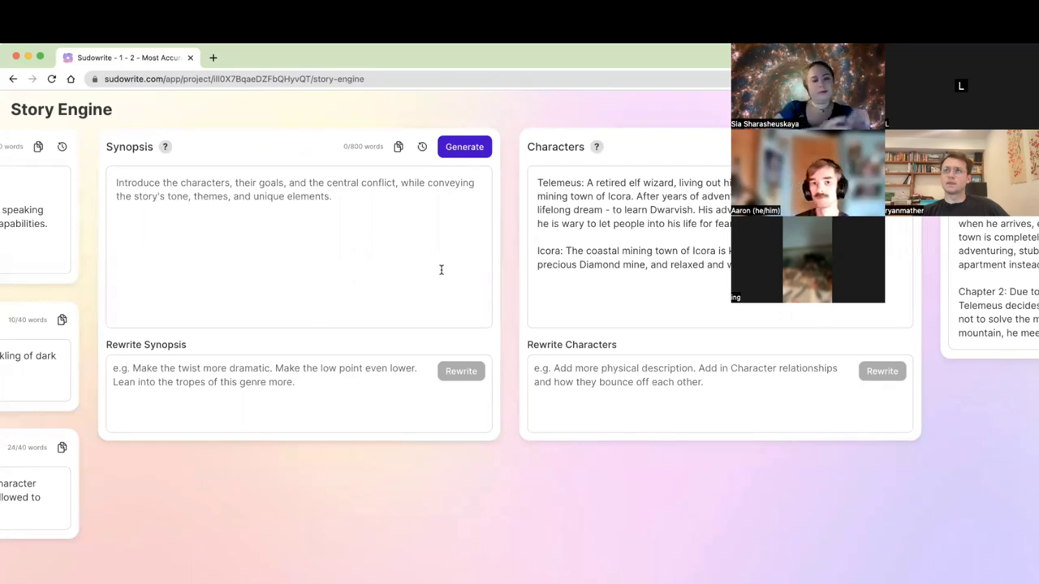
scroll(441, 270, "left", 5)
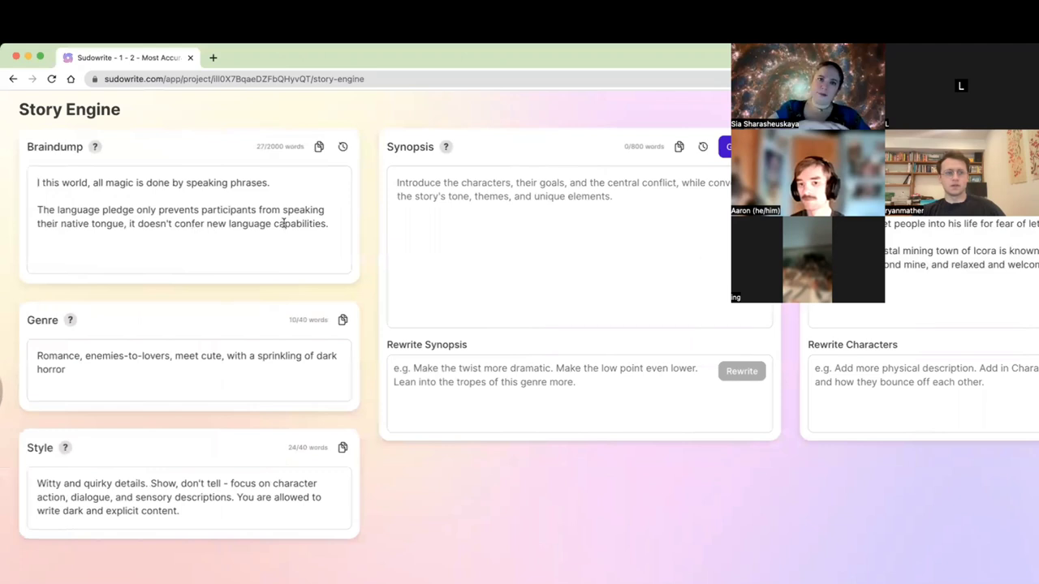
double_click(255, 219)
scroll(254, 218, "right", 3)
left_click_drag(680, 183, 970, 265)
scroll(433, 238, "left", 4)
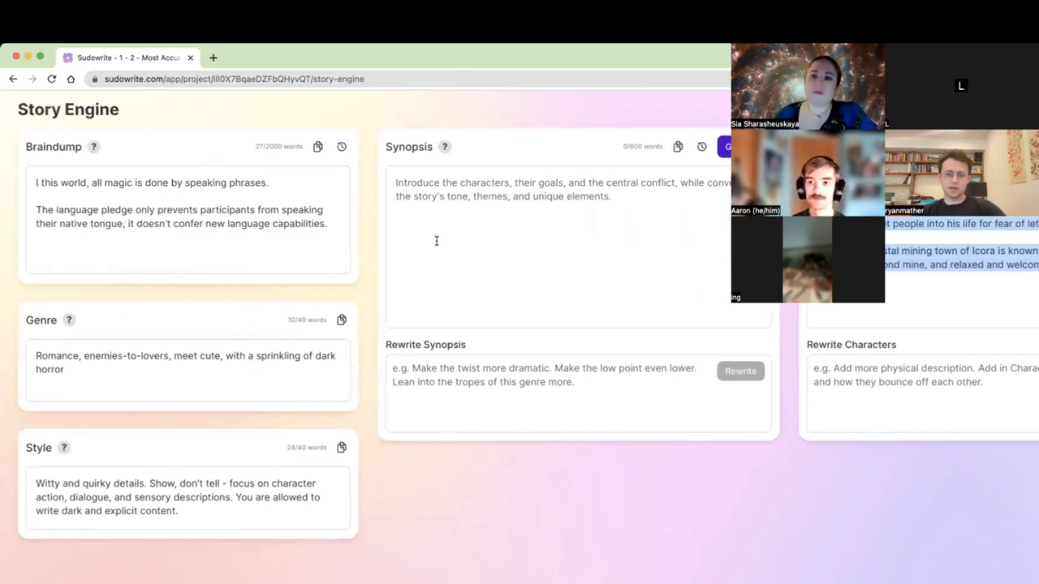
left_click(330, 224)
key("Return")
type("Telemeus: A retired elf wizard, living out his golden years in a coastal dwarven mining town of Icora. After years of adventuring and hardship, he's pursuing a lifelong dream - to learn Dwarvish. His adventures have calcified his heart and he is wary to let people into his life for fear of letting them down.  Icora: The coastal mining town of Icora is known for its relaxed schedule, precious Diamond mine, and relaxed and welcoming people.")
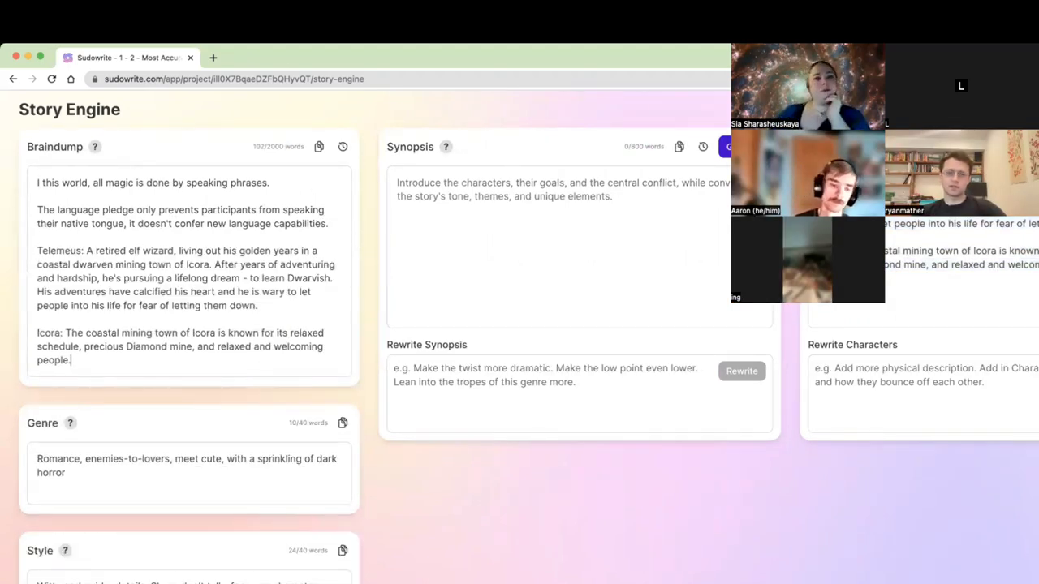
scroll(684, 213, "right", 1)
scroll(519, 340, "left", 1)
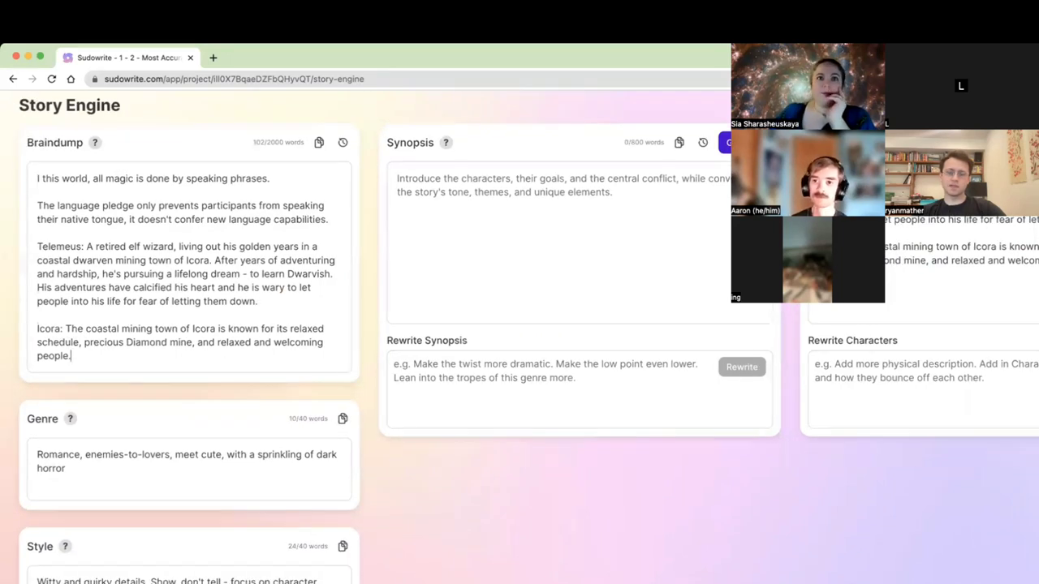
Replace the Genre text with 'Humorous Fantasy, Romance sub-genre'.
triple_click(100, 473)
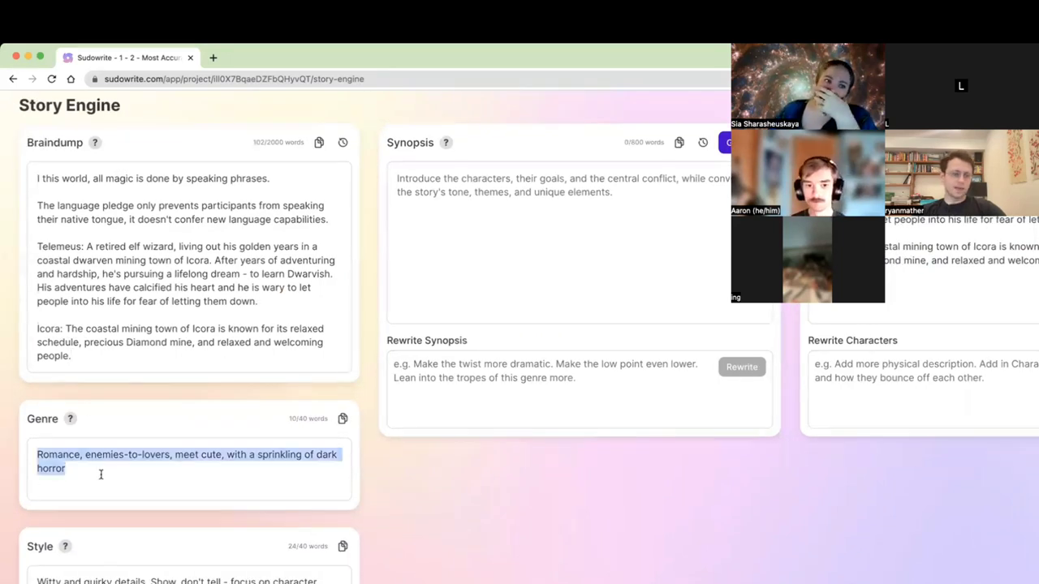
key("BackSpace")
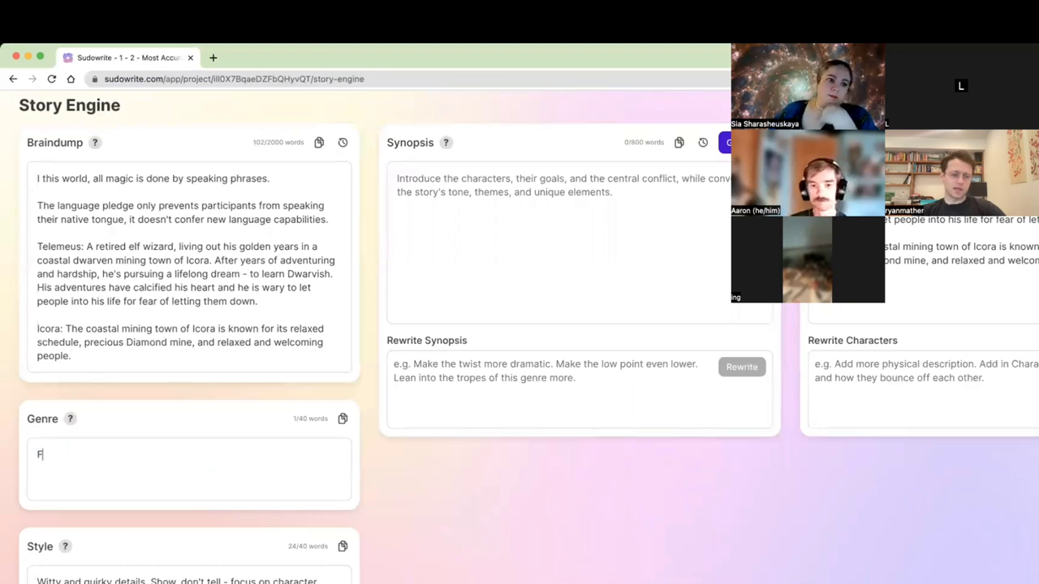
type("Humorour")
type(" Fantasy")
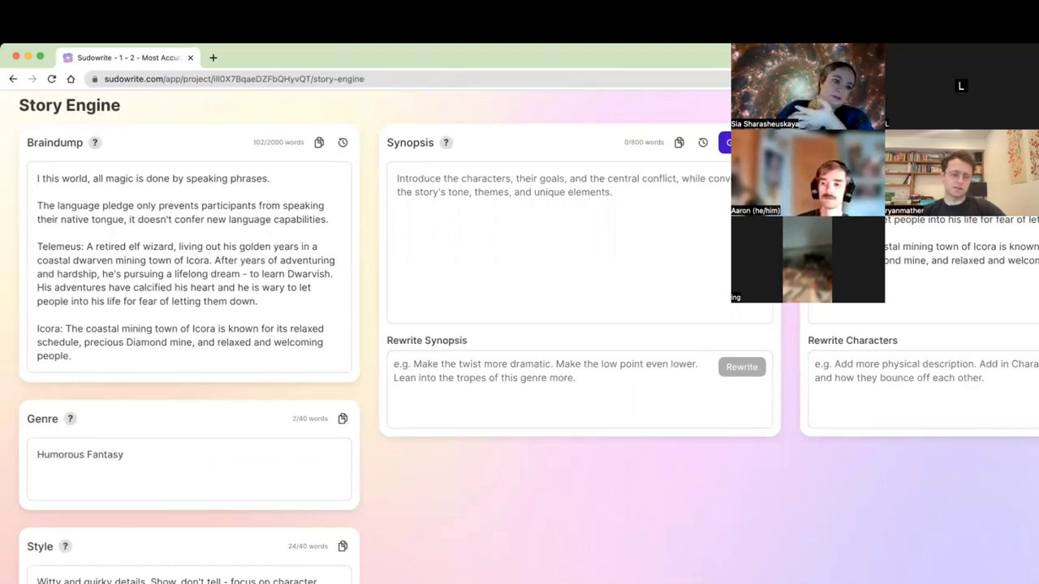
type(", Romance ")
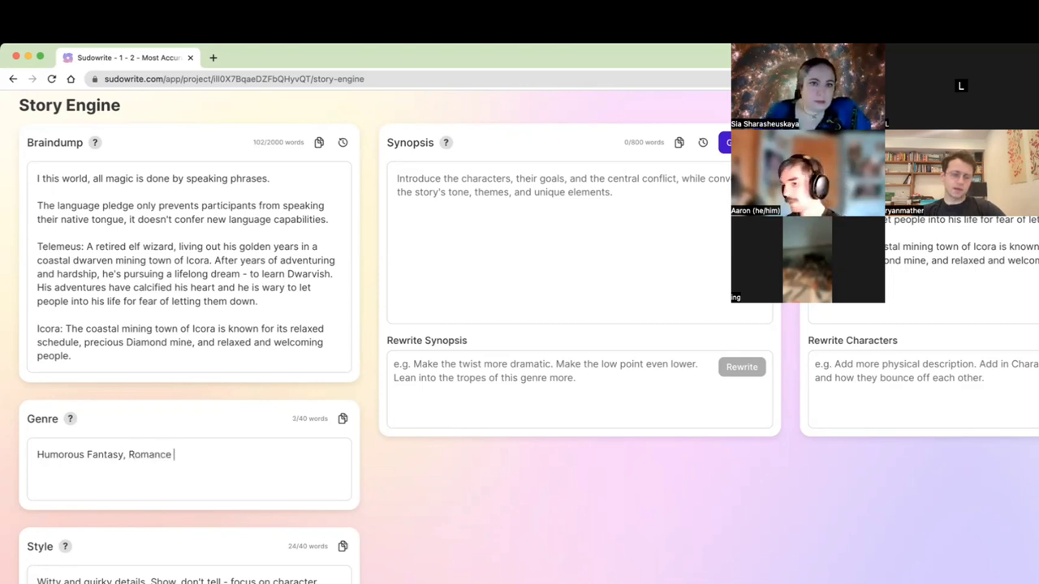
type("sub-theme")
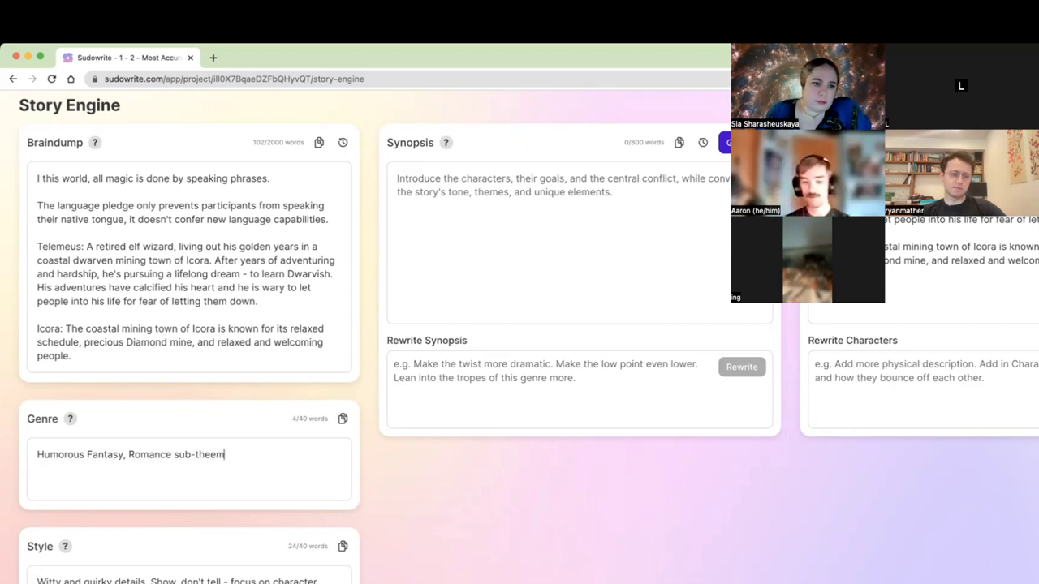
key("BackSpace")
key("BackSpace")
key("BackSpace")
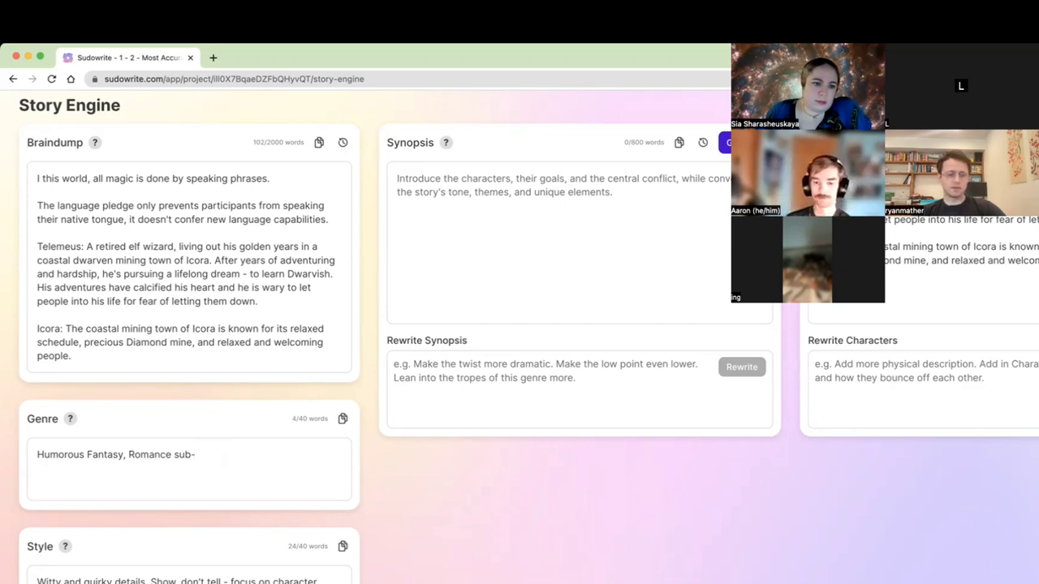
type("genre")
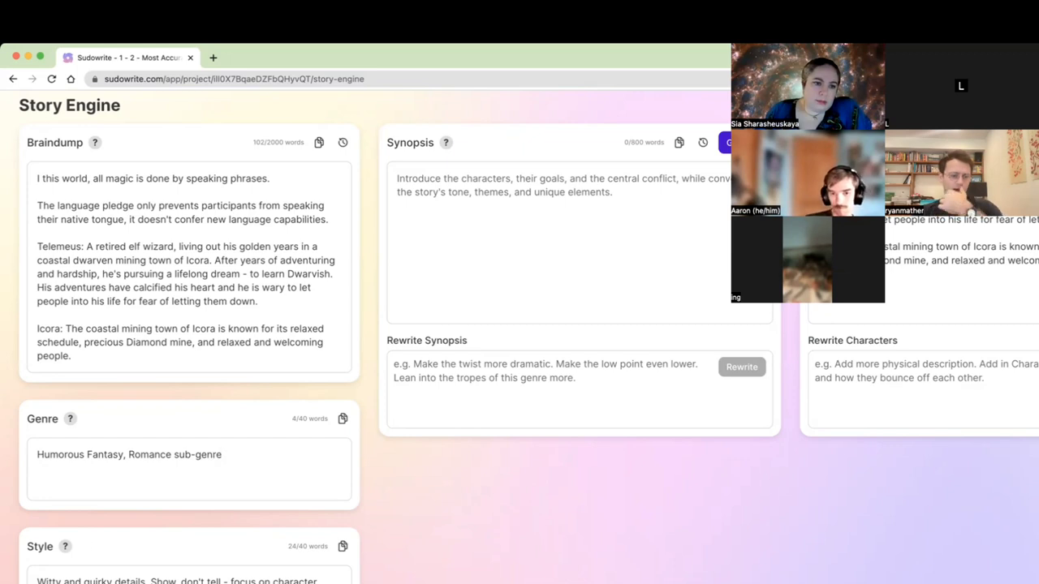
key("Tab")
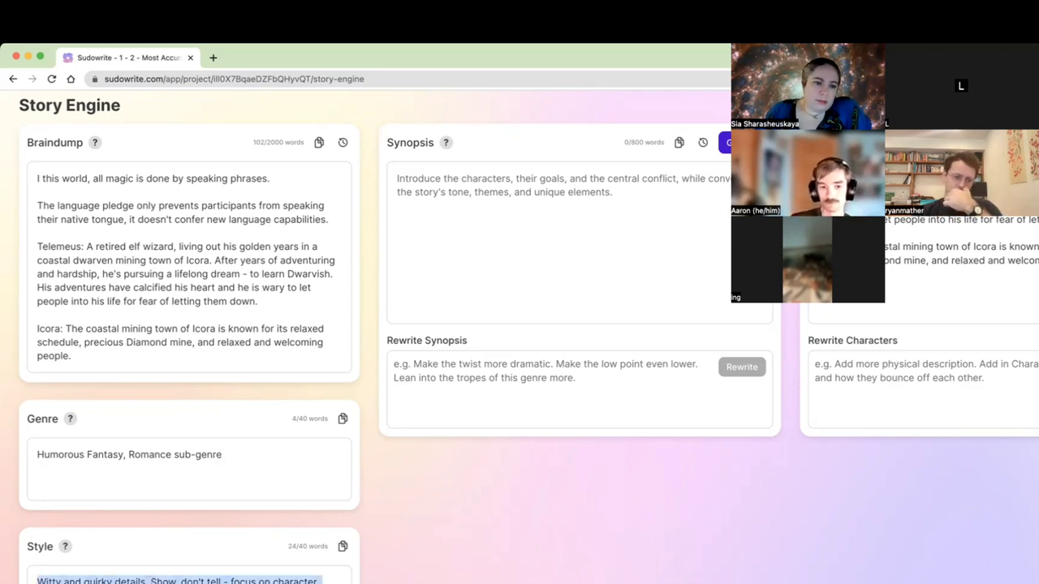
Generate a Synopsis and read through its genre and teamwork paragraphs.
left_click(503, 284)
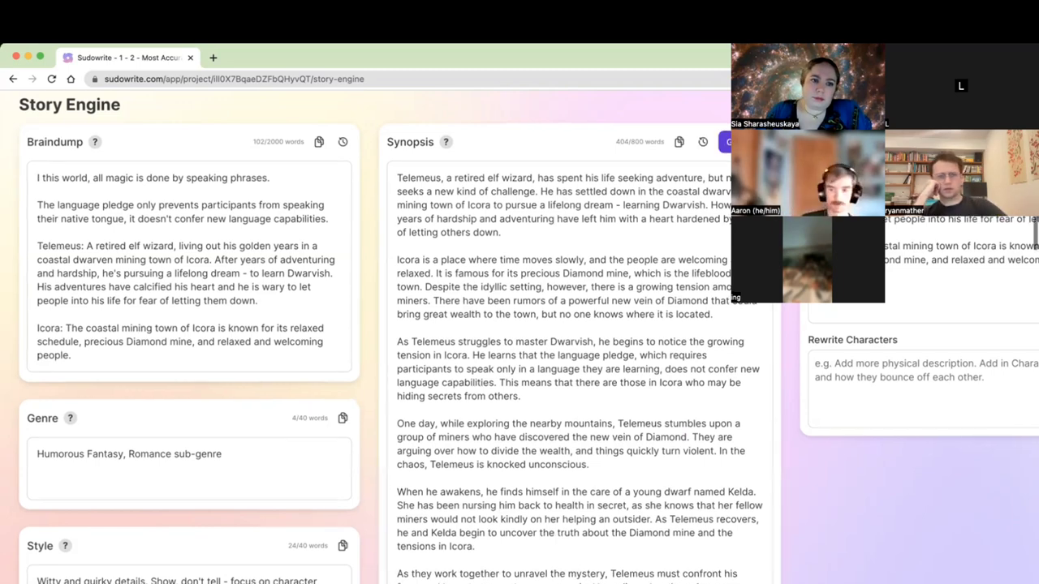
scroll(519, 337, "down", 3)
scroll(519, 336, "down", 1)
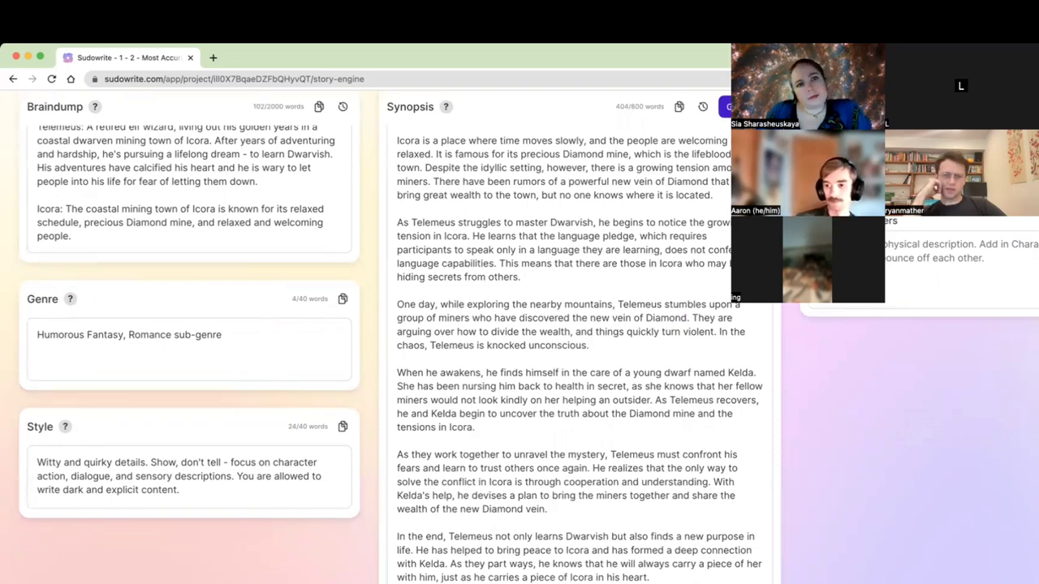
scroll(696, 197, "down", 1)
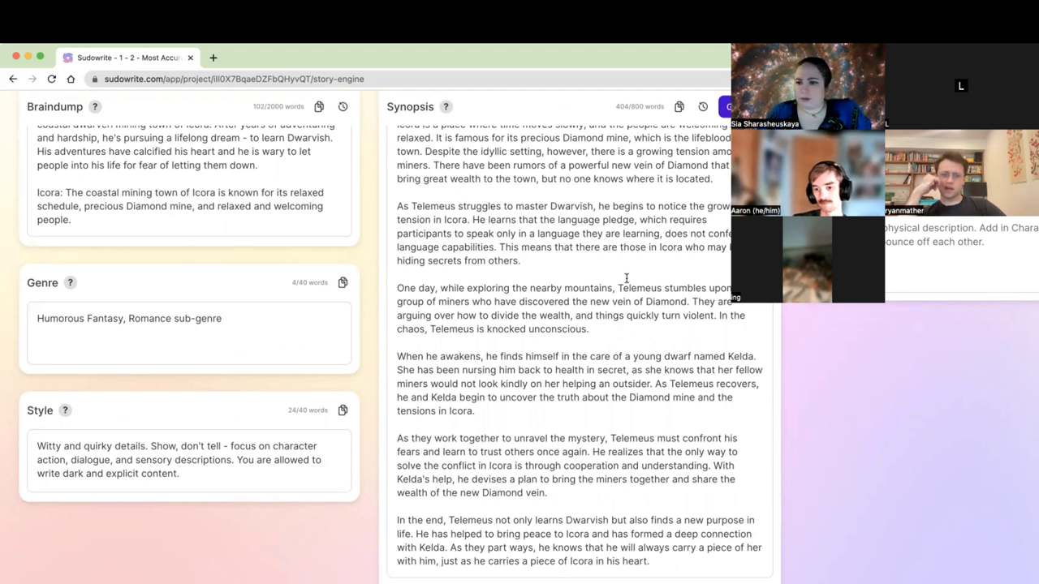
scroll(626, 278, "down", 1)
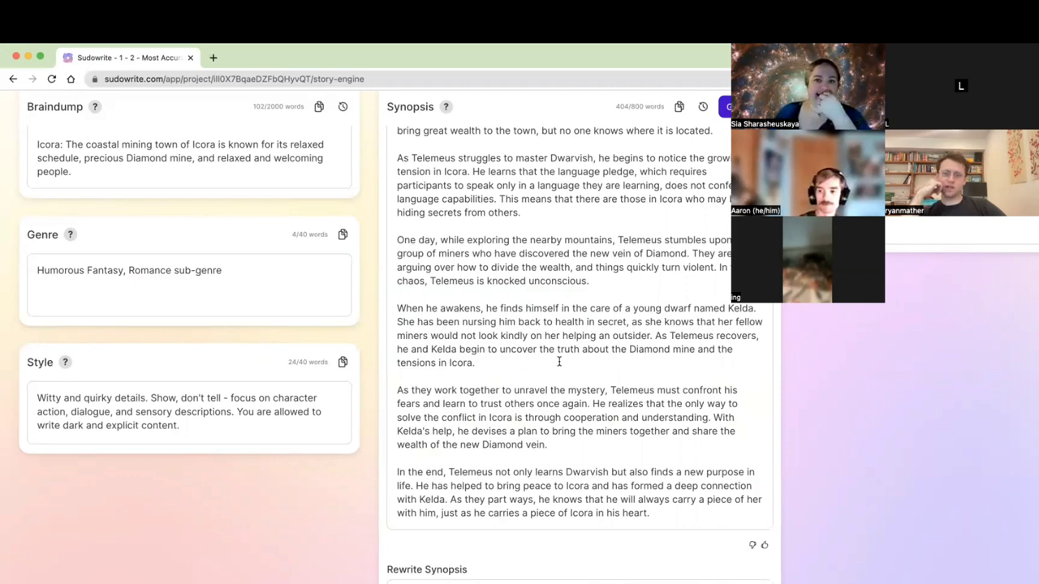
scroll(558, 362, "down", 2)
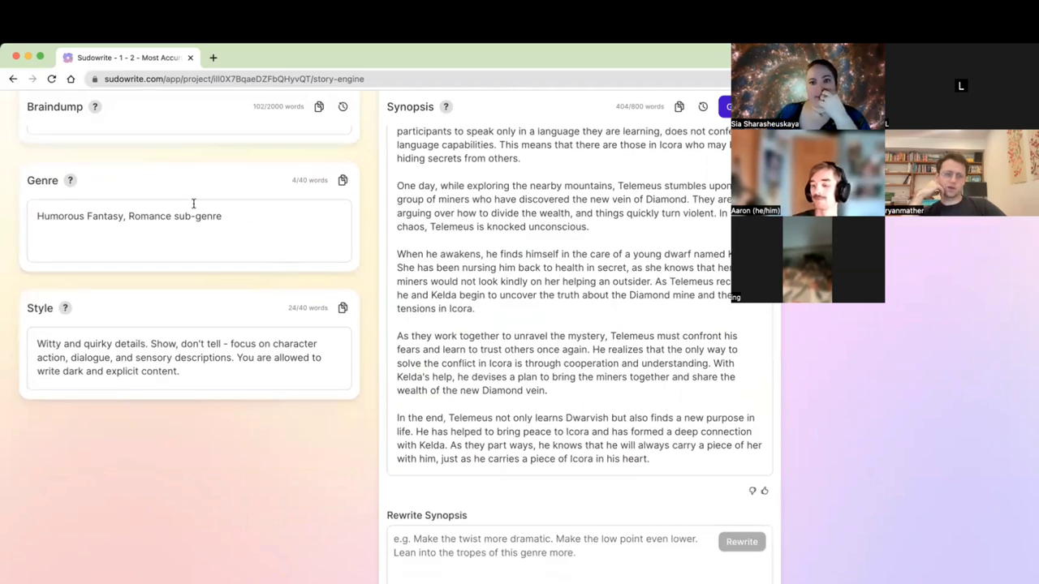
triple_click(187, 210)
left_click(187, 209)
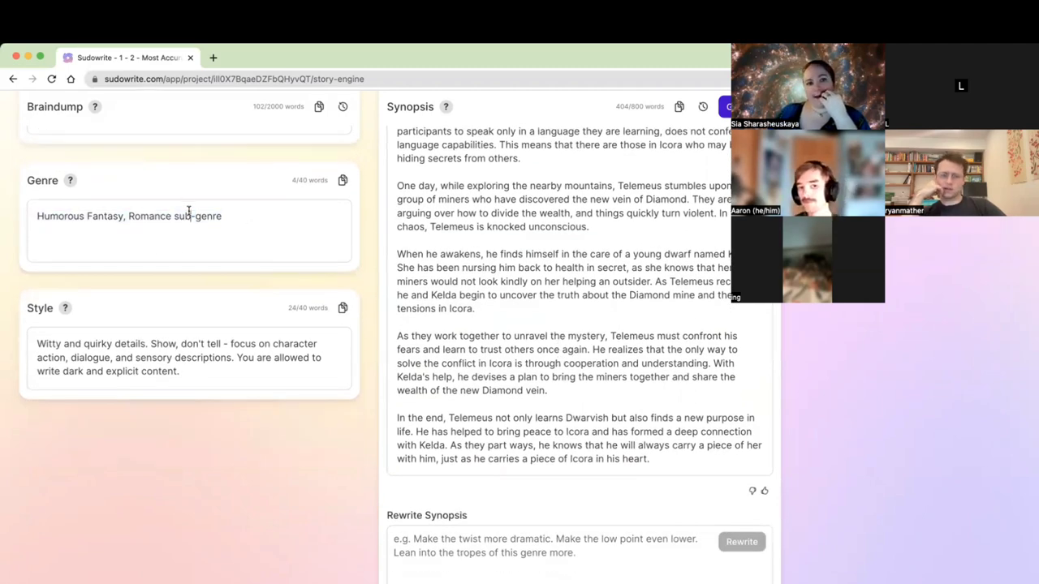
triple_click(571, 370)
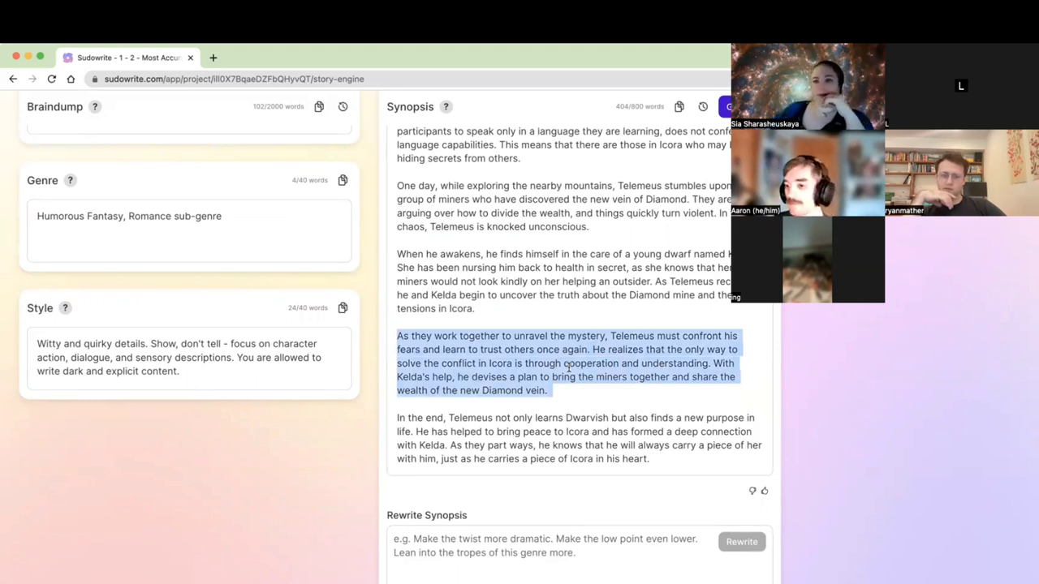
scroll(568, 367, "down", 1)
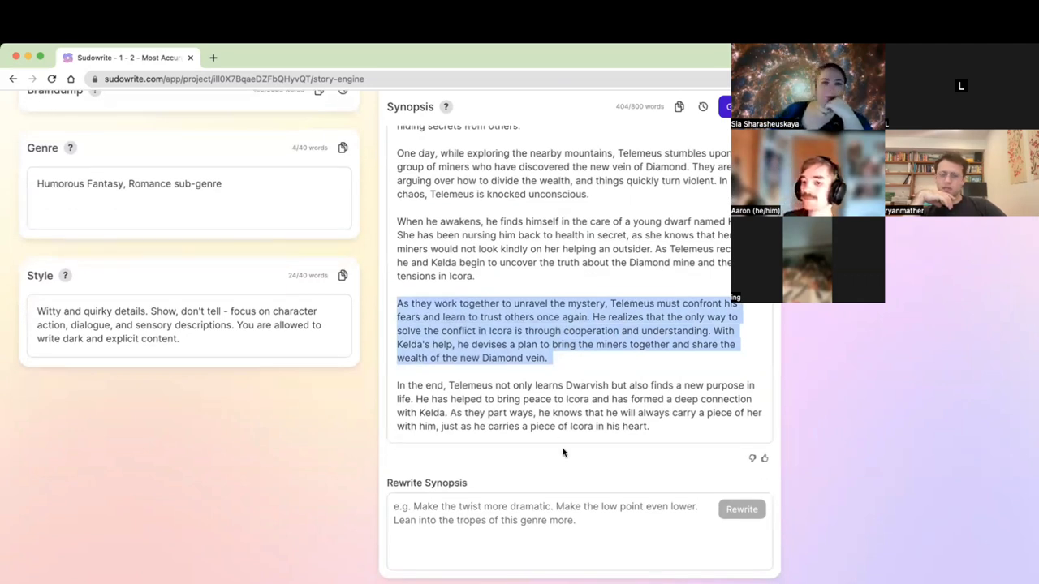
Start a rewrite request for the Synopsis while reviewing its opening paragraph about Telemeus.
left_click(553, 504)
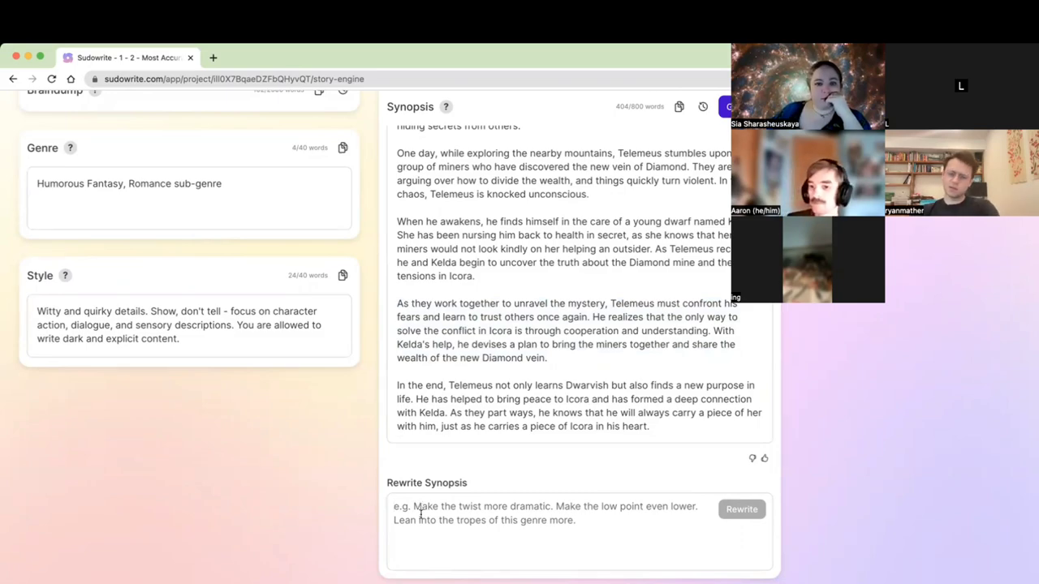
scroll(420, 516, "up", 8)
scroll(532, 472, "down", 2)
scroll(532, 471, "up", 2)
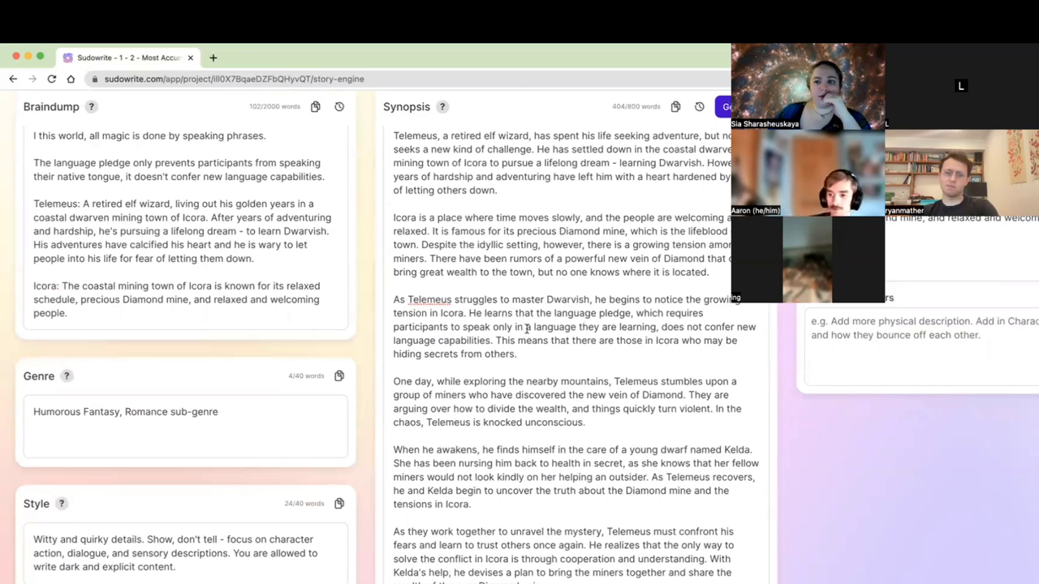
double_click(439, 295)
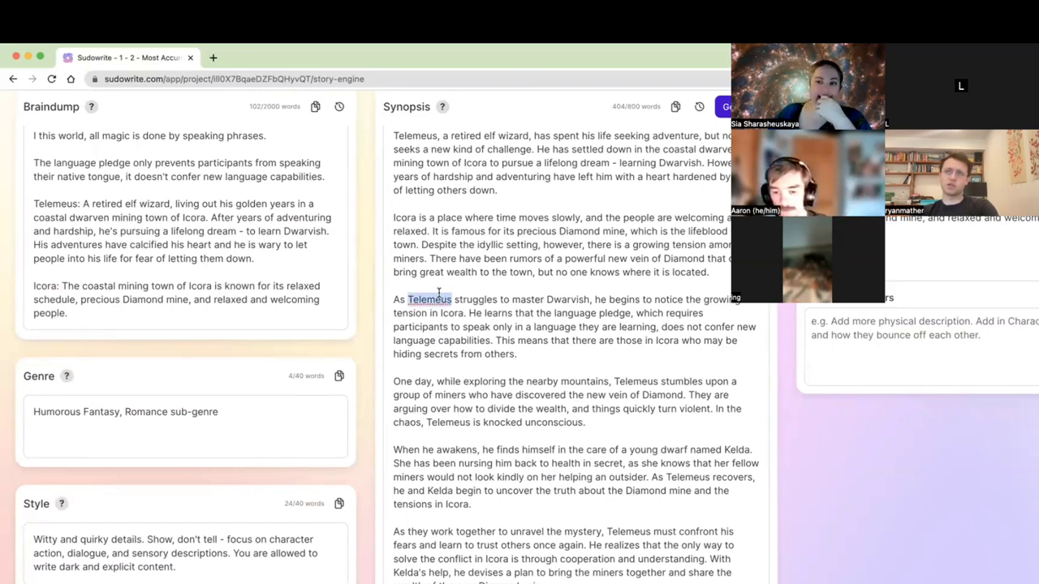
scroll(518, 166, "up", 1)
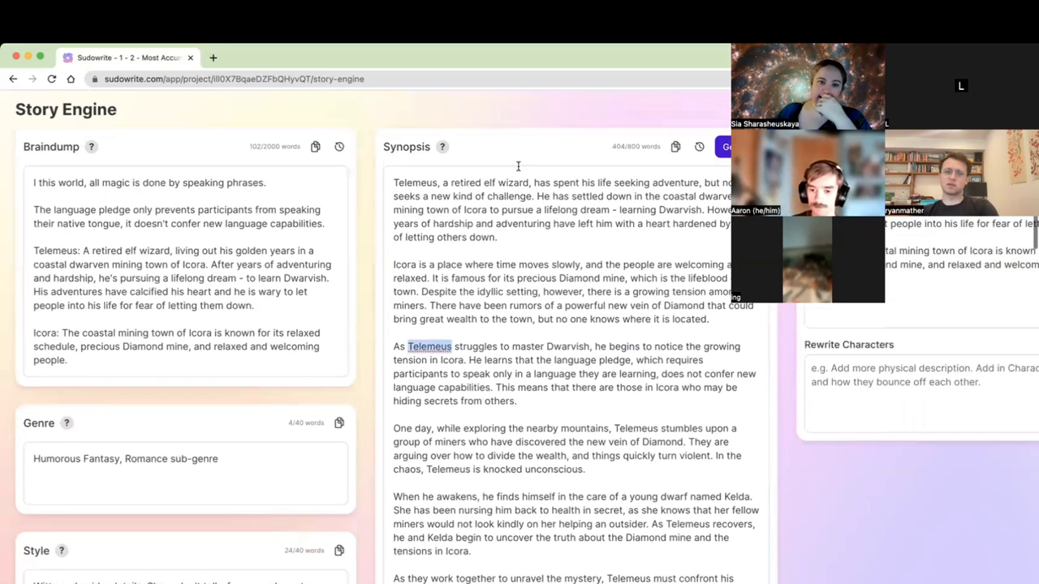
double_click(509, 196)
triple_click(509, 196)
scroll(535, 389, "down", 4)
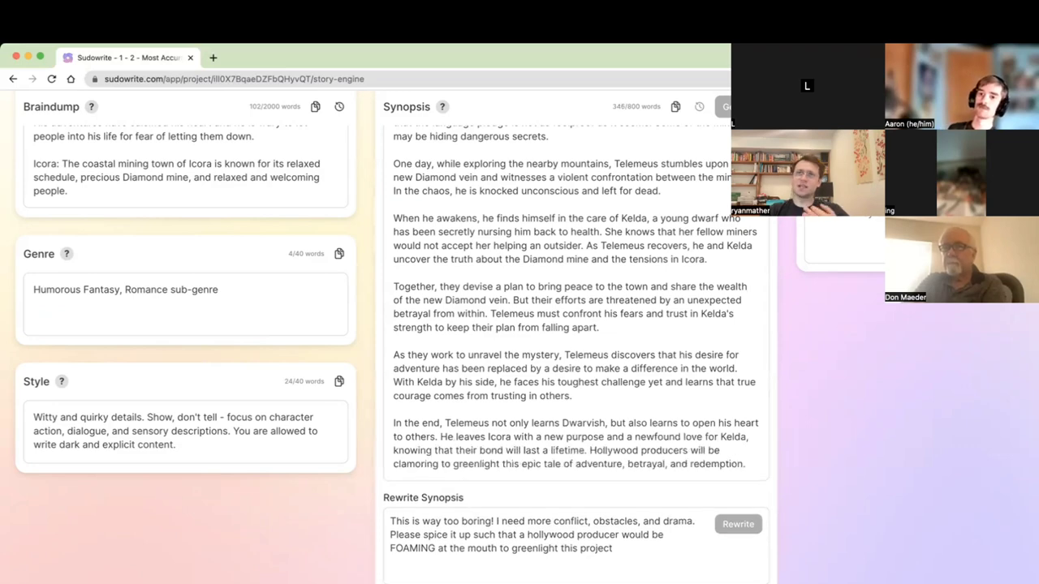
Review the rewritten synopsis paragraphs on the Icora miners, Telemeus's injury, Kelda and the betrayal.
scroll(520, 349, "up", 4)
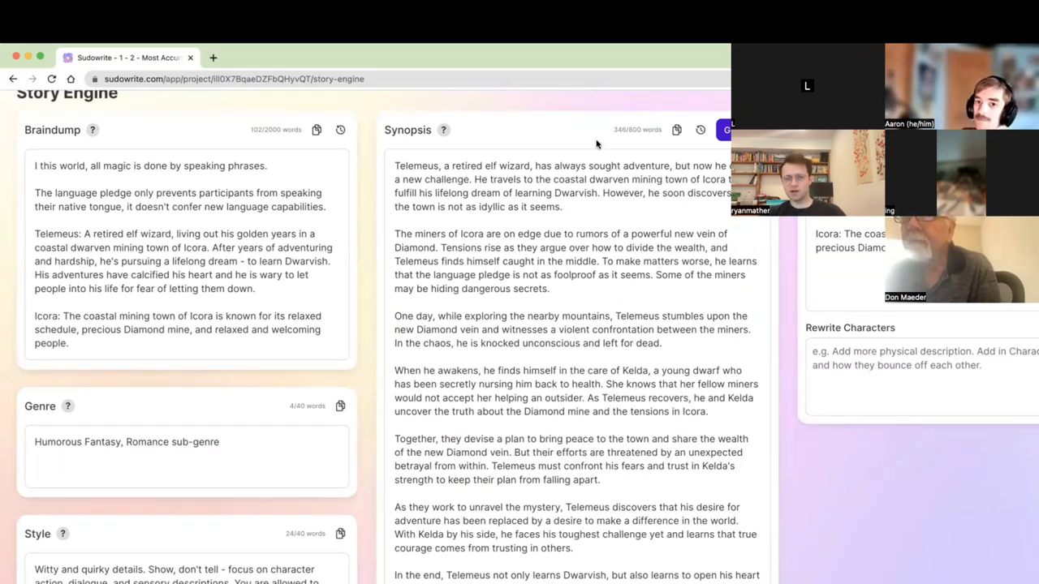
triple_click(499, 247)
left_click(559, 248)
double_click(559, 248)
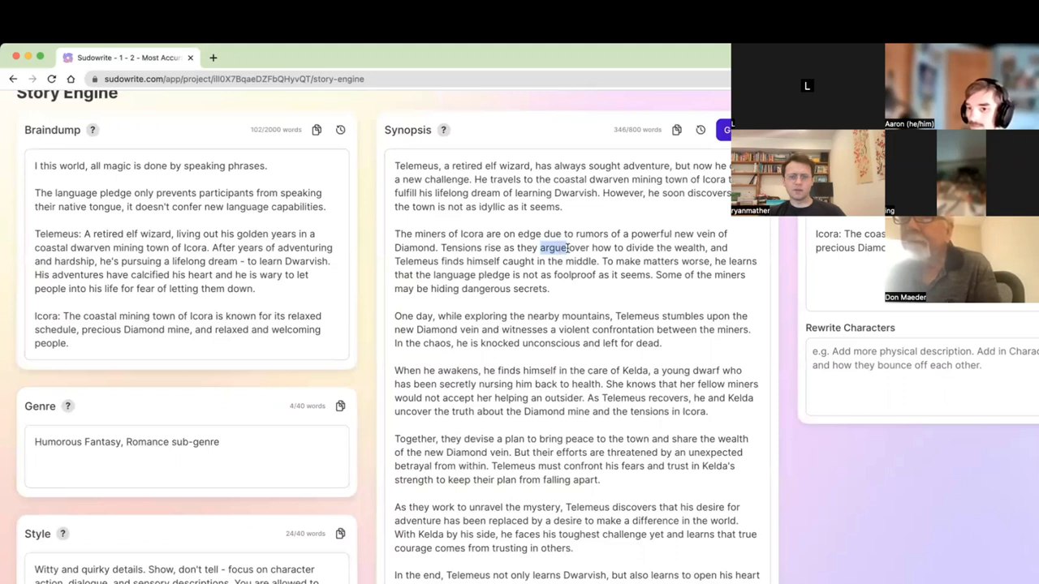
triple_click(498, 330)
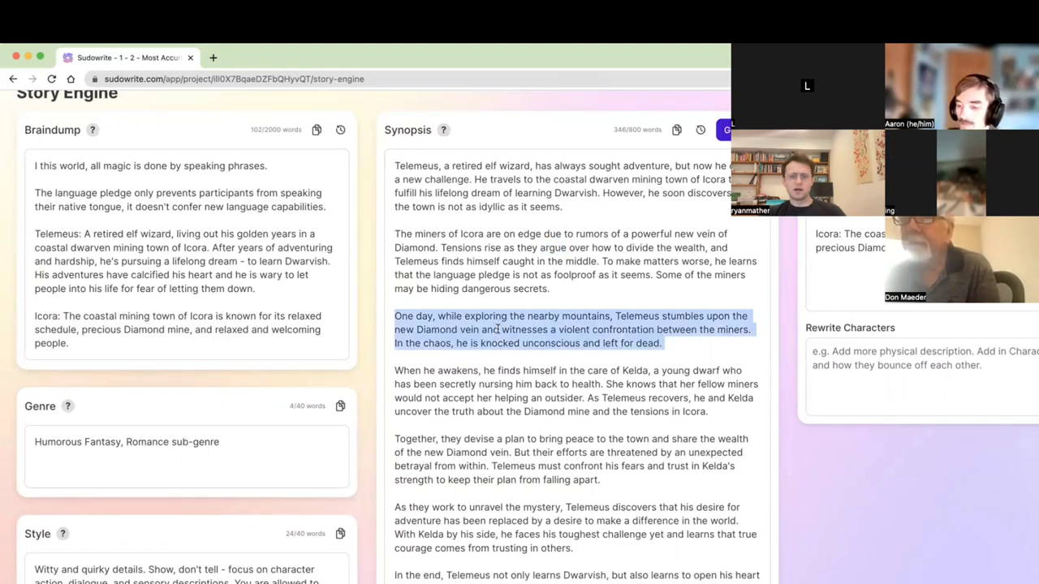
triple_click(560, 394)
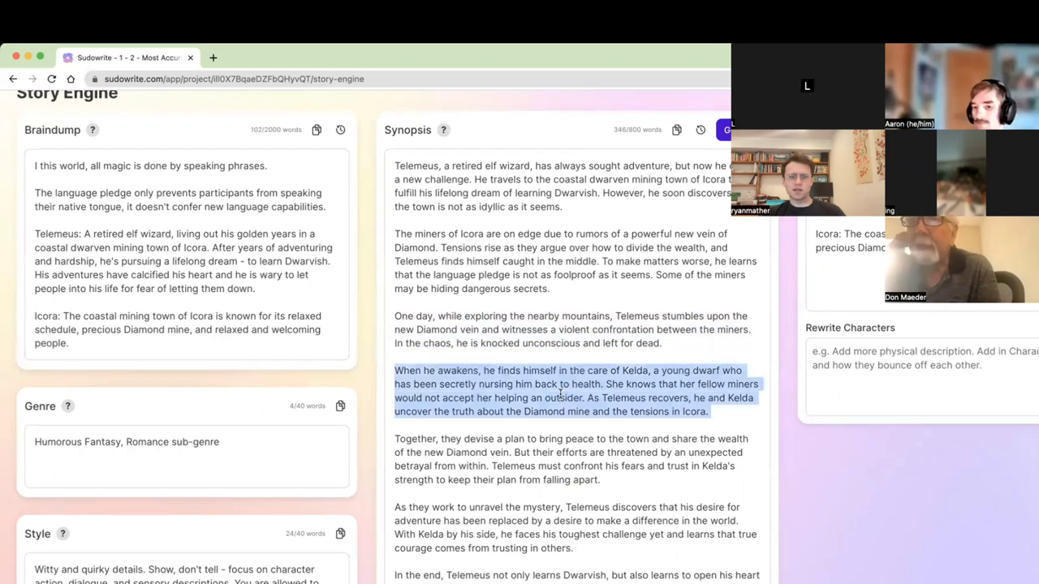
triple_click(519, 444)
left_click(519, 445)
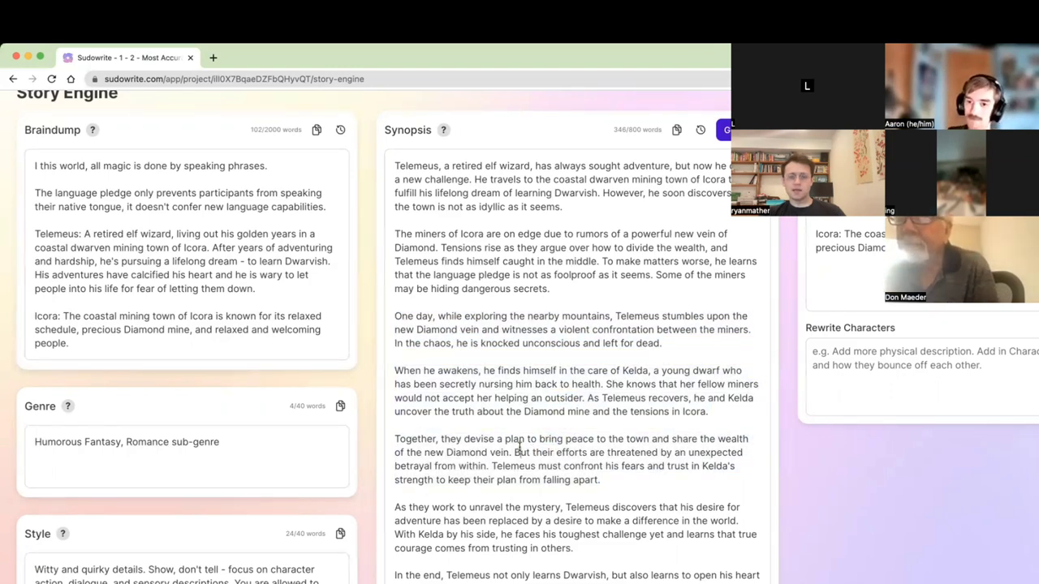
triple_click(548, 439)
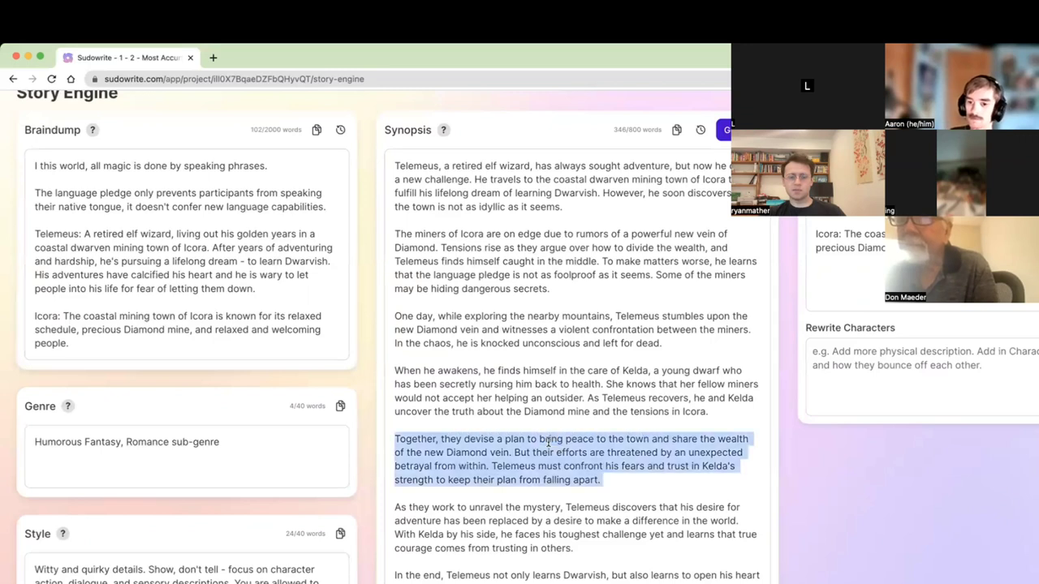
left_click(557, 479)
double_click(557, 480)
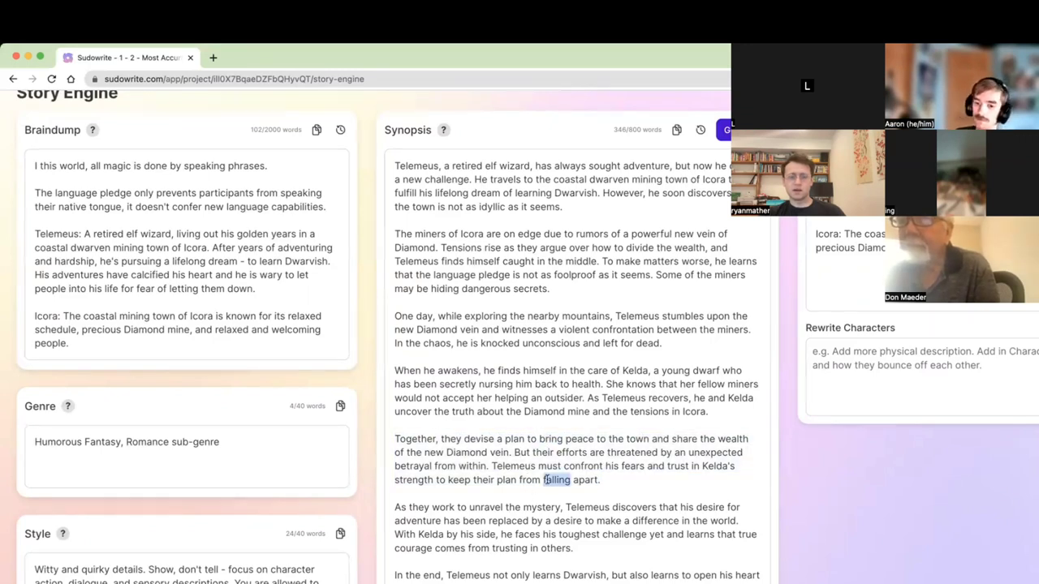
double_click(596, 453)
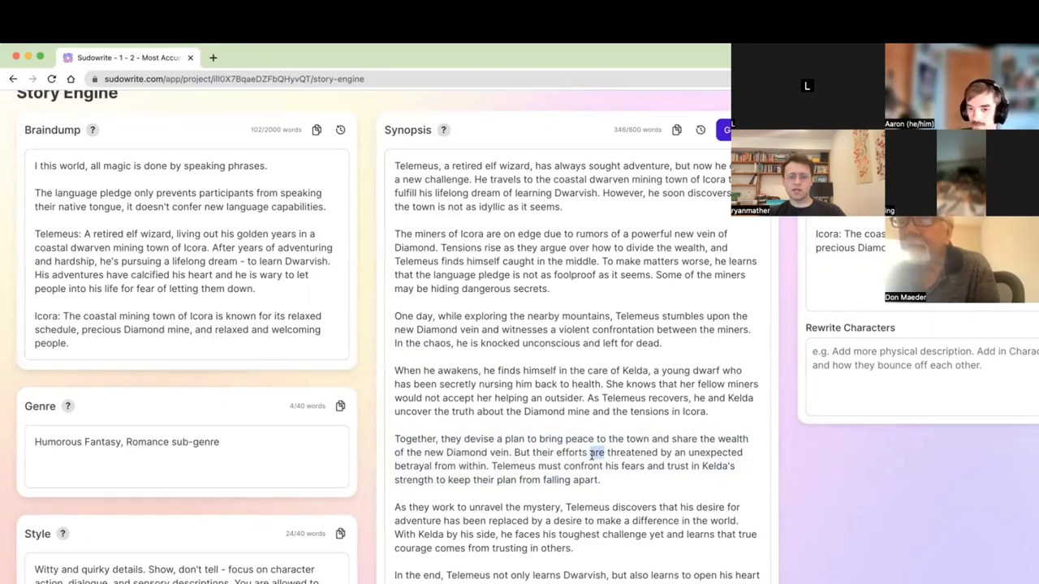
left_click(486, 460, "shift")
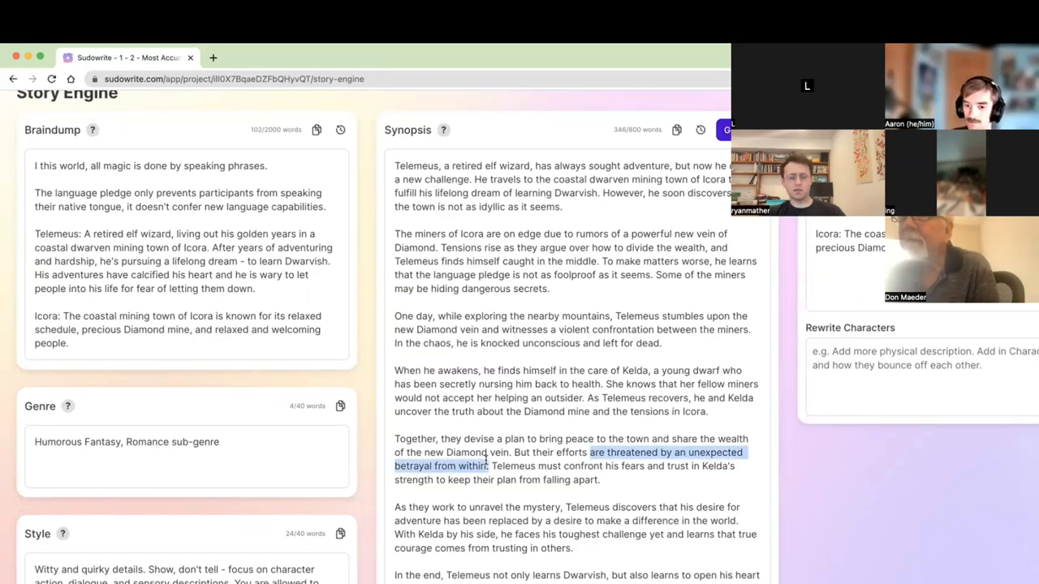
Review the synopsis's mystery paragraph and the 'more conflict and drama' rewrite instruction.
scroll(486, 459, "down", 1)
triple_click(479, 474)
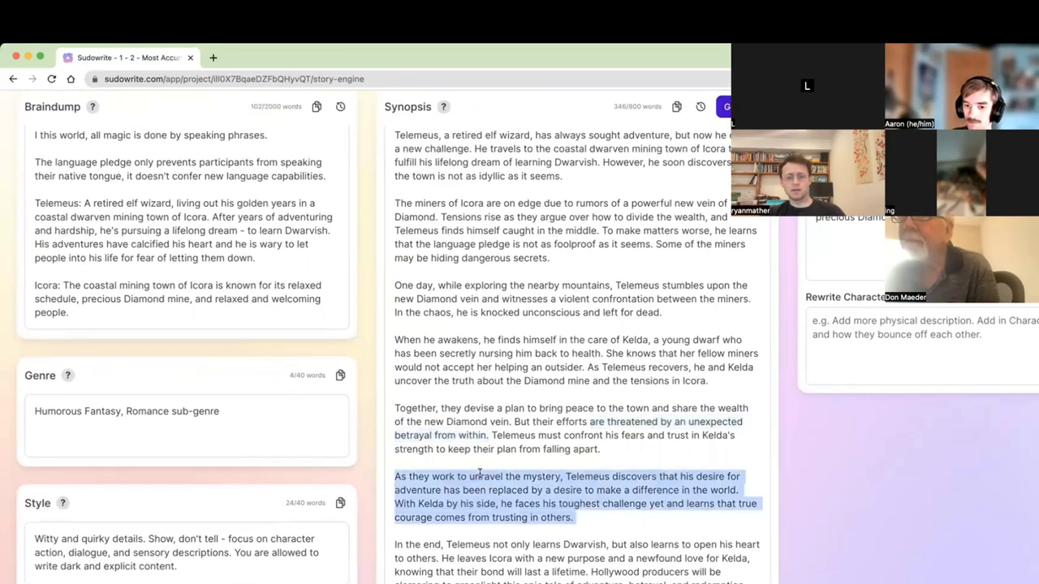
scroll(479, 474, "down", 2)
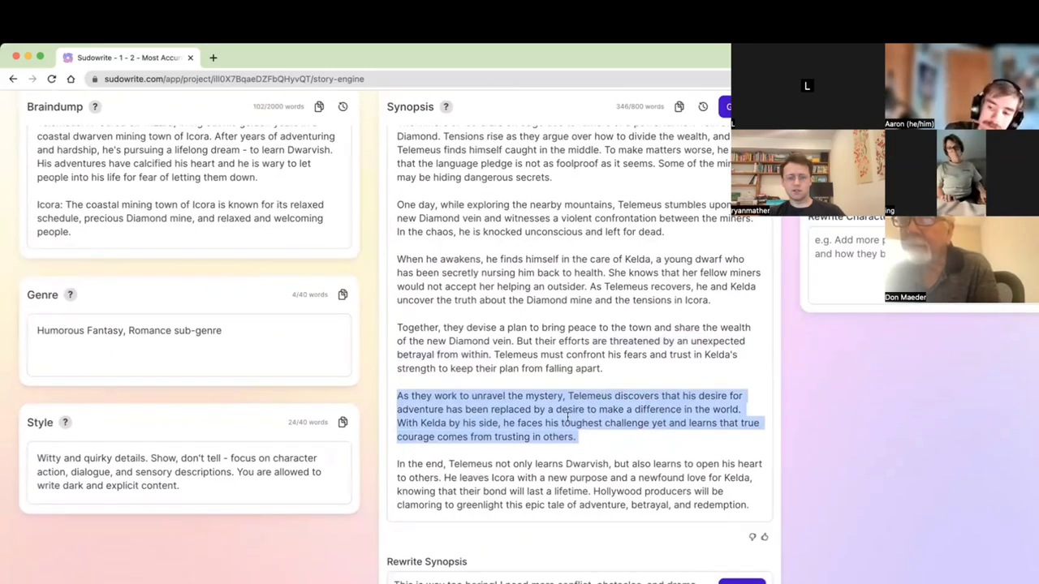
left_click(592, 409)
triple_click(591, 409)
triple_click(591, 409)
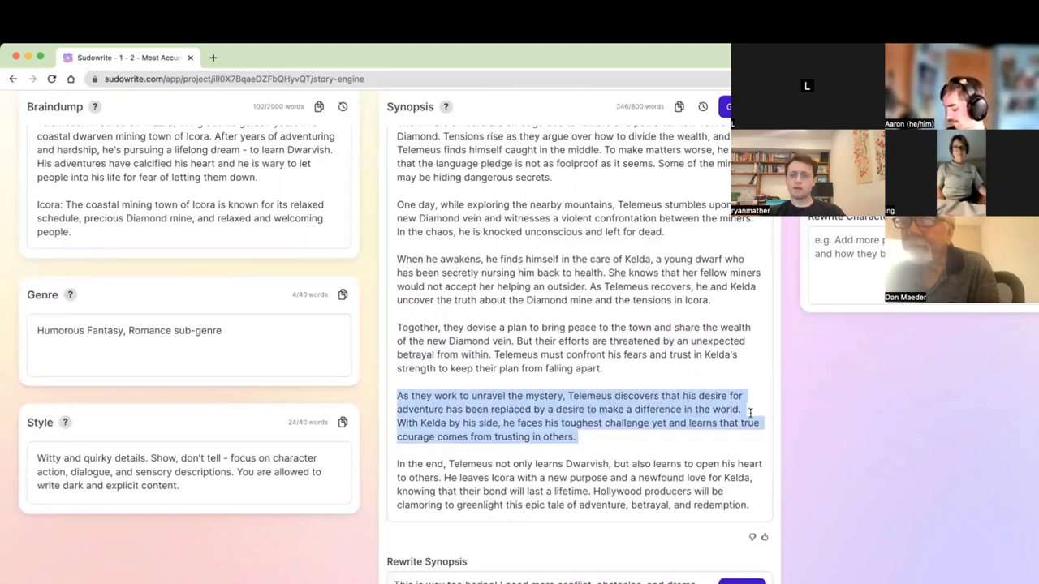
left_click(682, 398)
triple_click(682, 399)
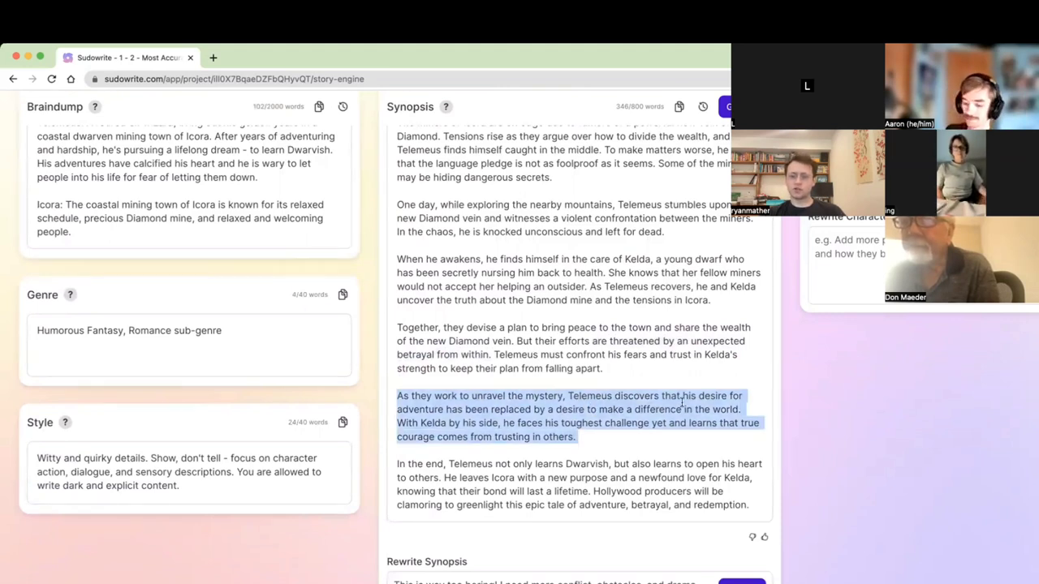
left_click(591, 409)
triple_click(591, 409)
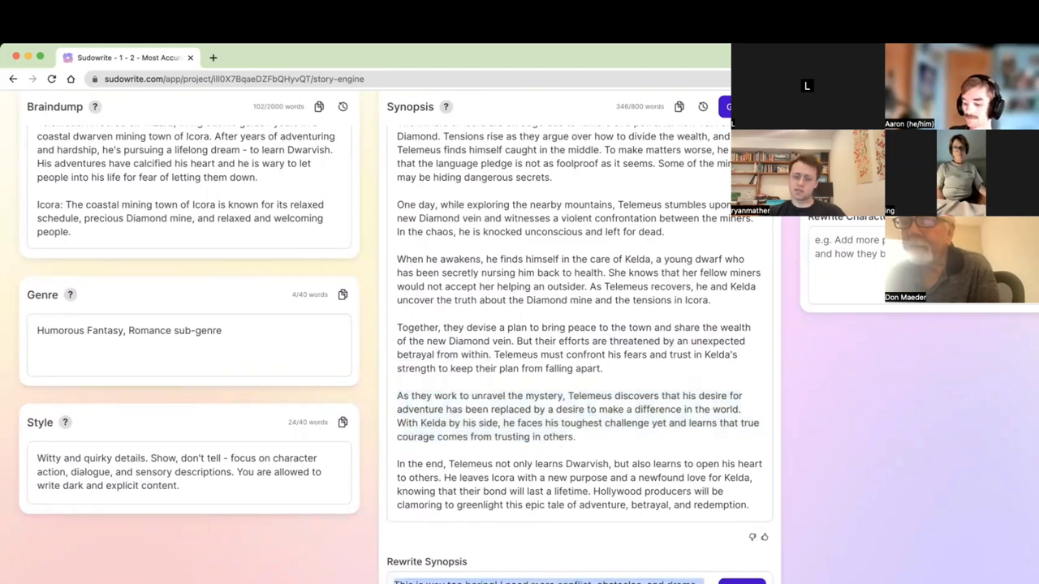
double_click(536, 581)
triple_click(536, 581)
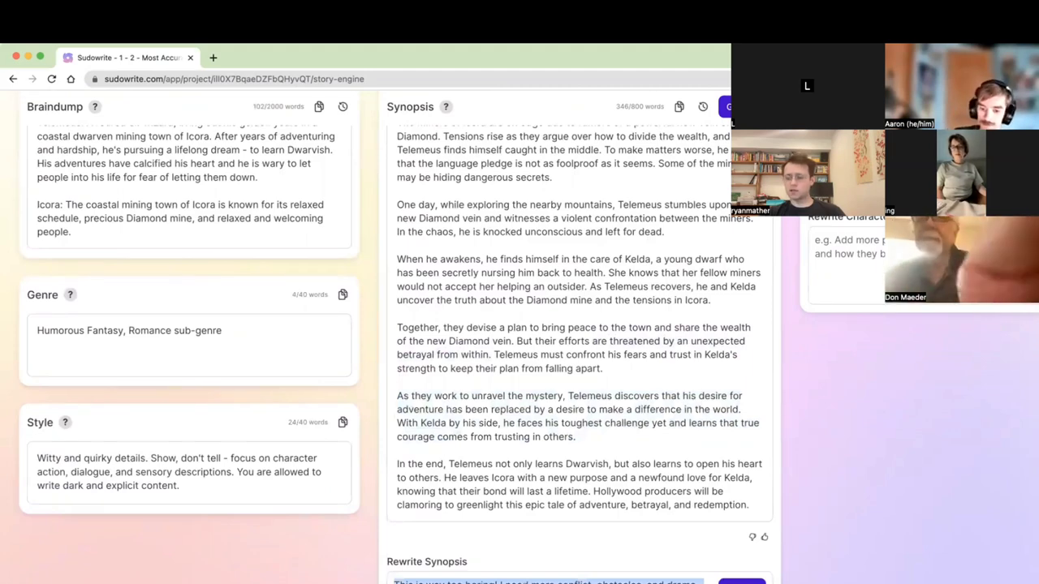
scroll(535, 575, "up", 4)
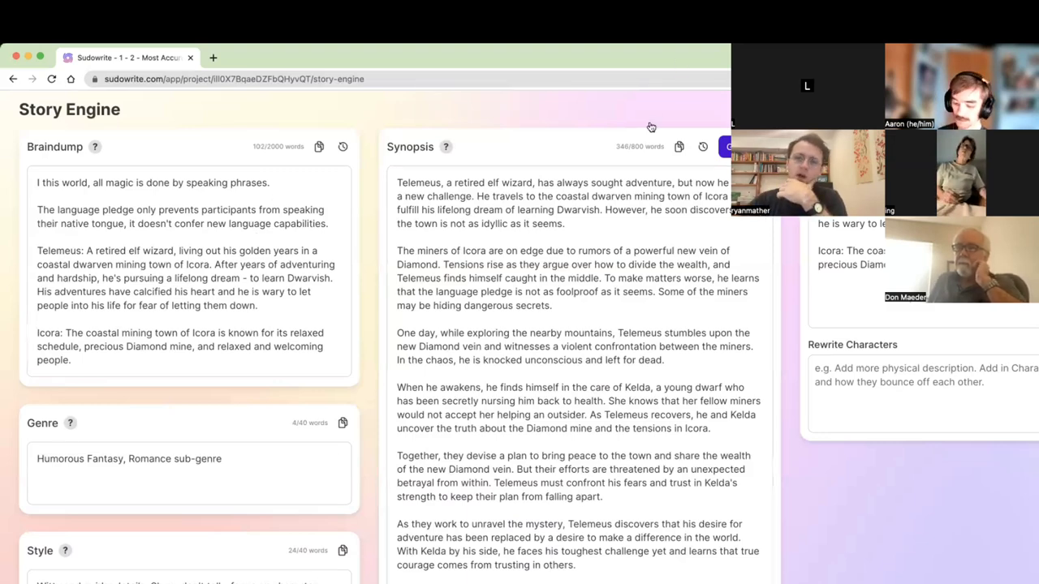
Move to the Characters and Outline panels and highlight the outline's Chapter 1 and 2 paragraphs.
scroll(651, 121, "right", 10)
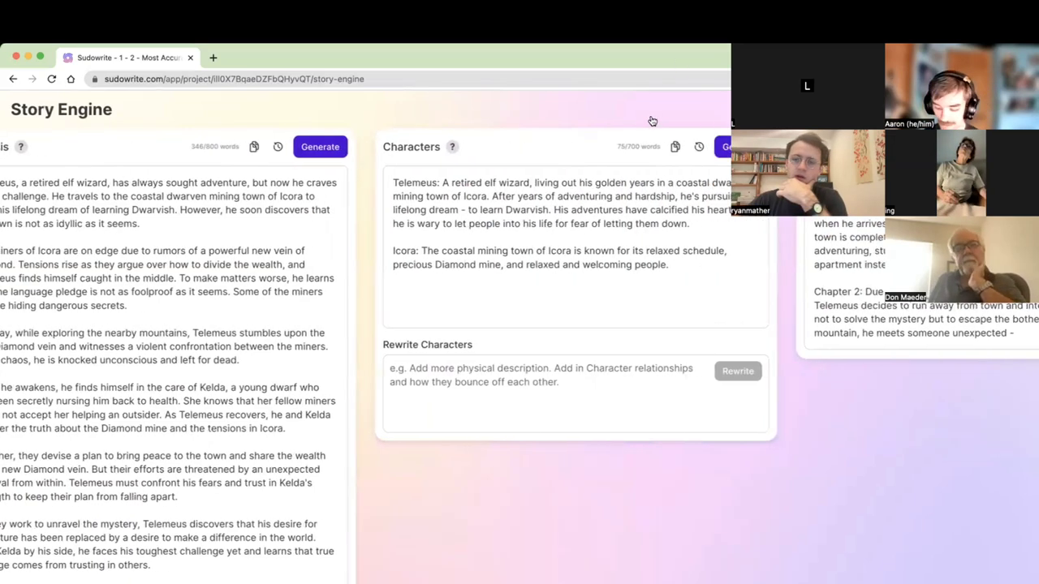
double_click(814, 319)
left_click(816, 328)
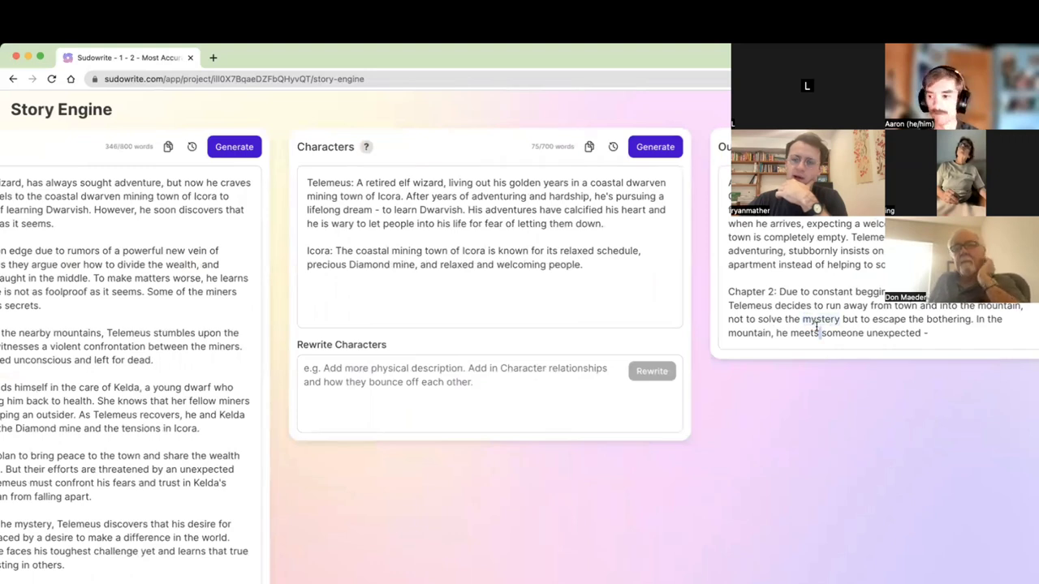
scroll(816, 327, "right", 5)
triple_click(759, 238)
left_click(778, 292)
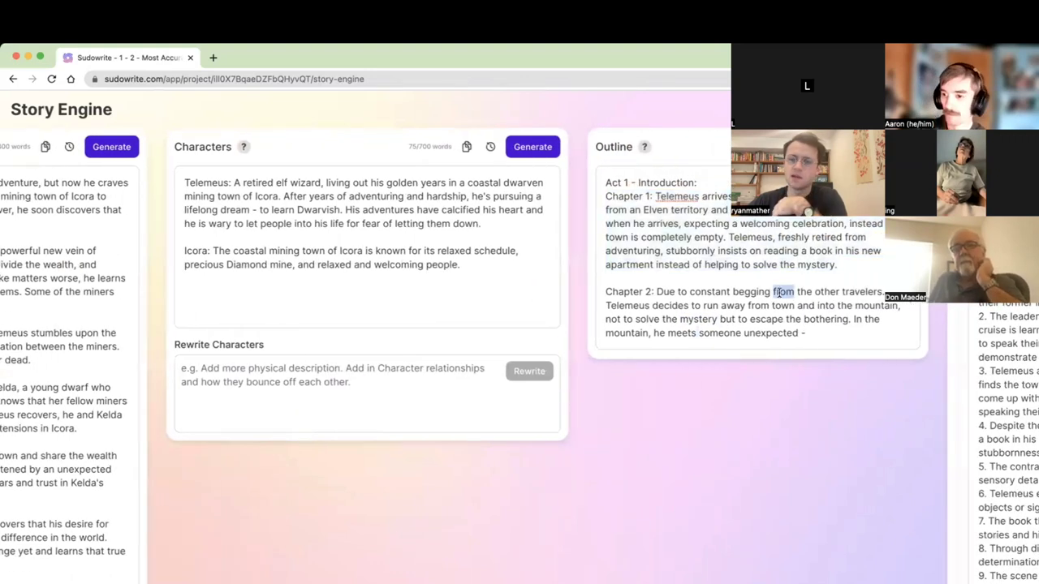
triple_click(777, 292)
left_click(777, 292)
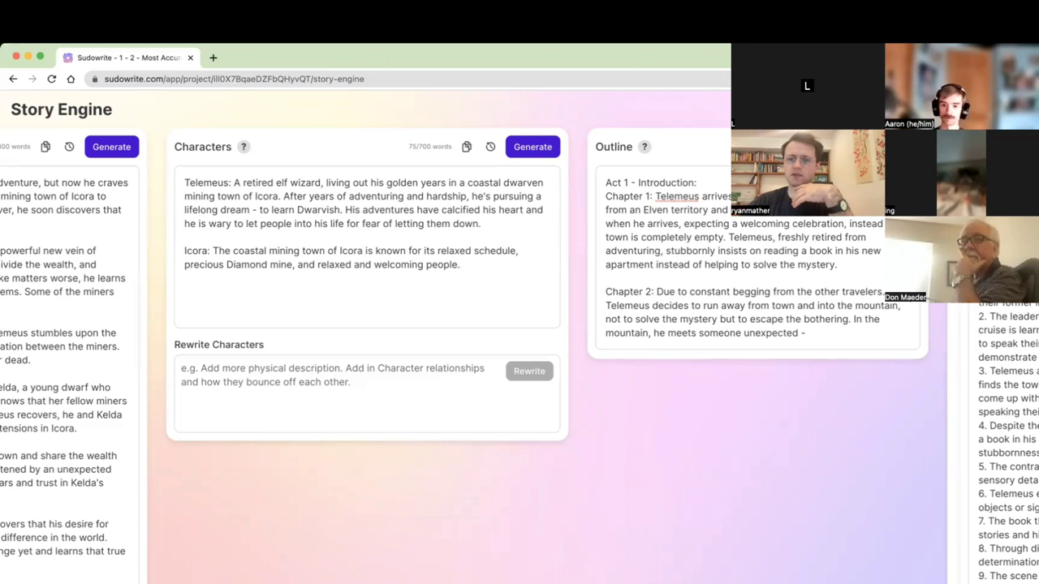
triple_click(714, 237)
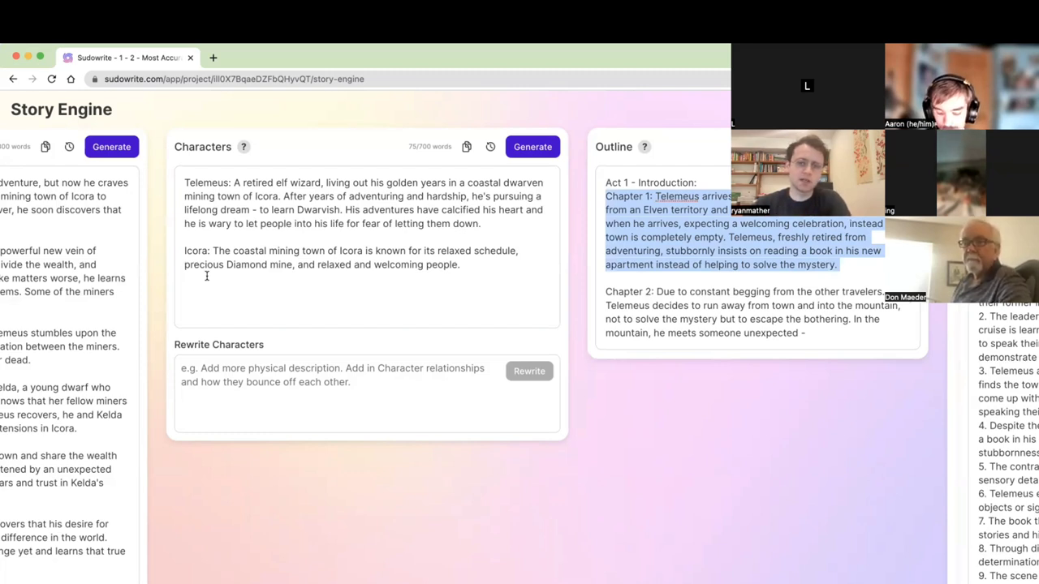
Log out of the Sudowrite account from the top-right account menu.
left_click(581, 116)
scroll(577, 116, "left", 8)
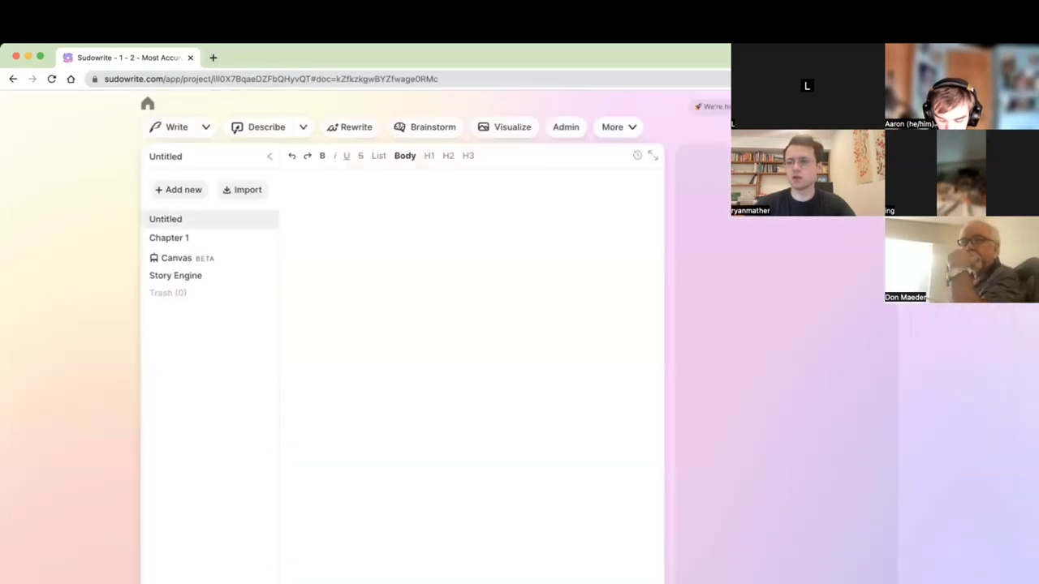
left_click(889, 103)
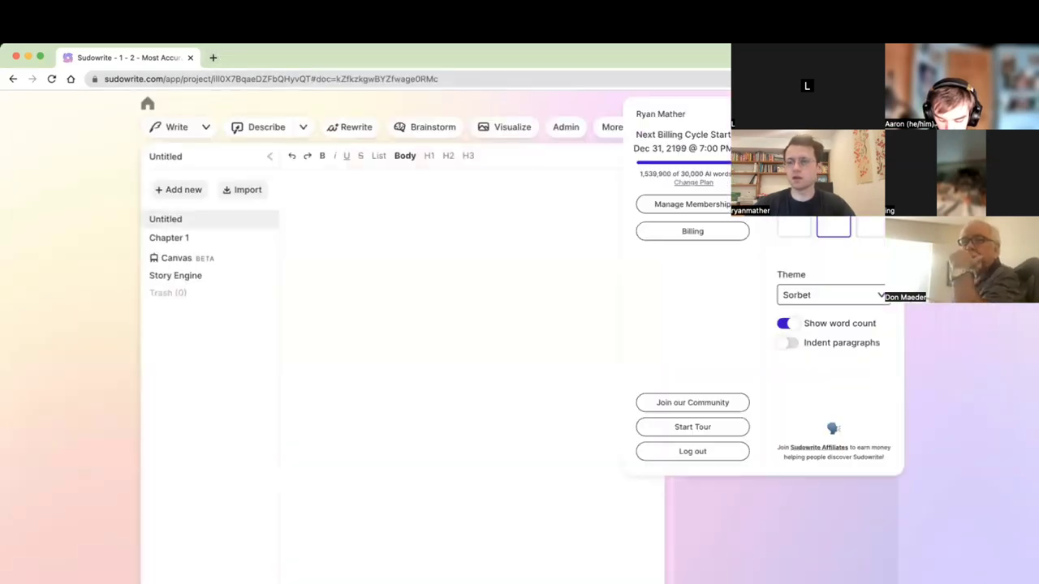
left_click(713, 458)
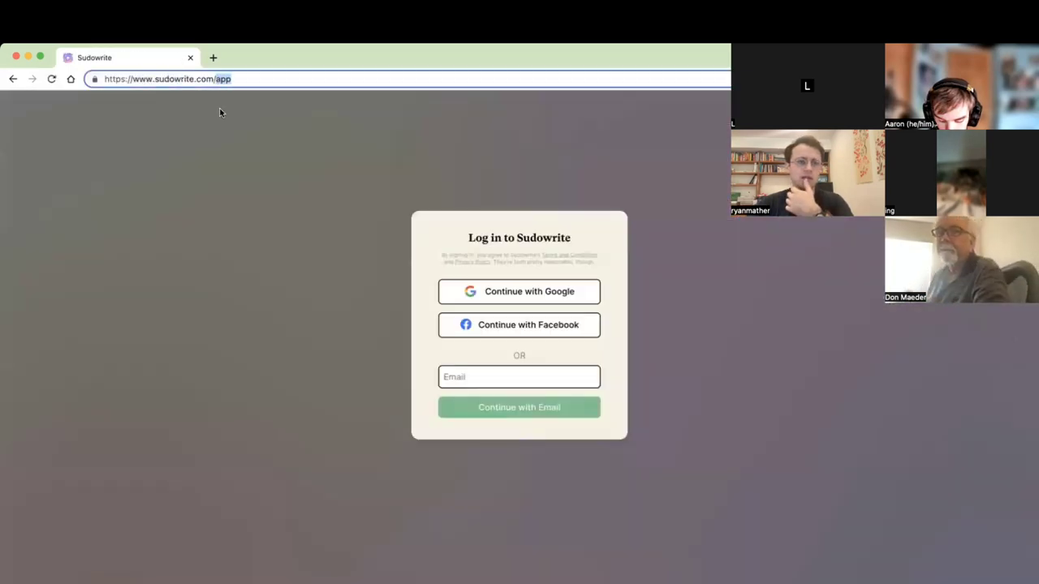
Load sudowrite.com by dropping 'app' from the address, then scroll down to the AI 101 section.
key("BackSpace")
key("Return")
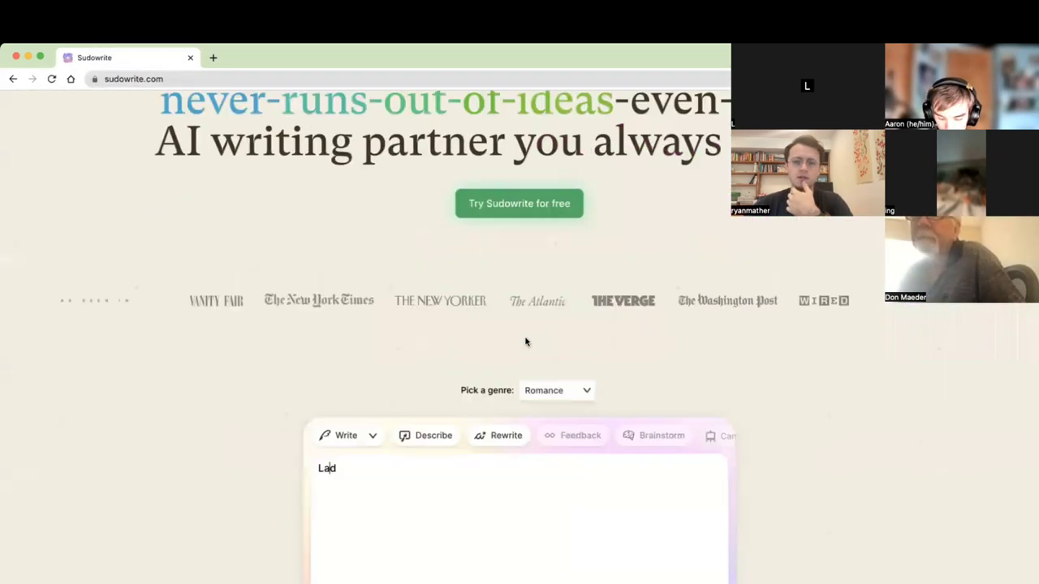
scroll(525, 342, "down", 20)
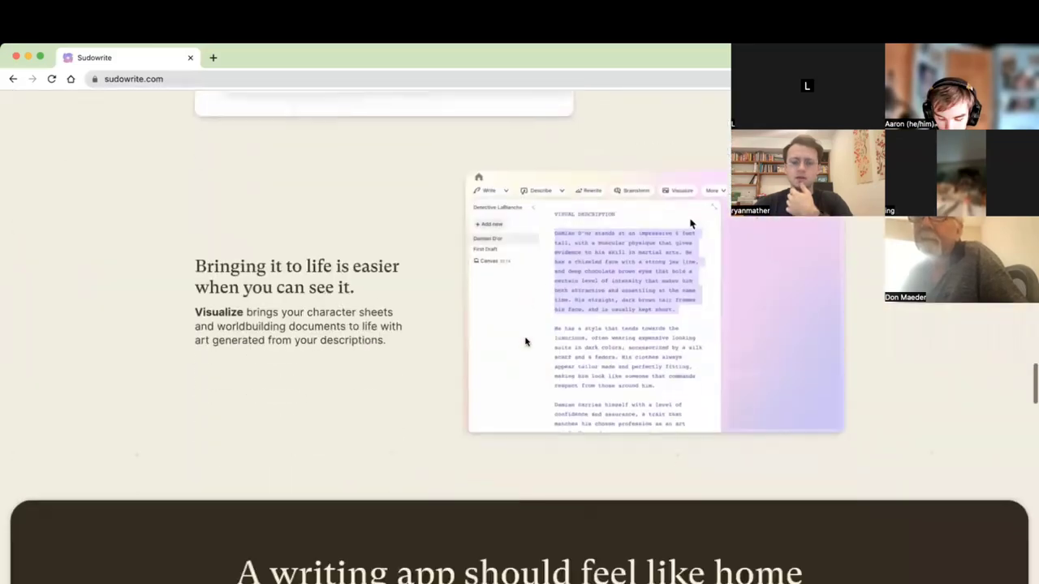
scroll(525, 342, "down", 15)
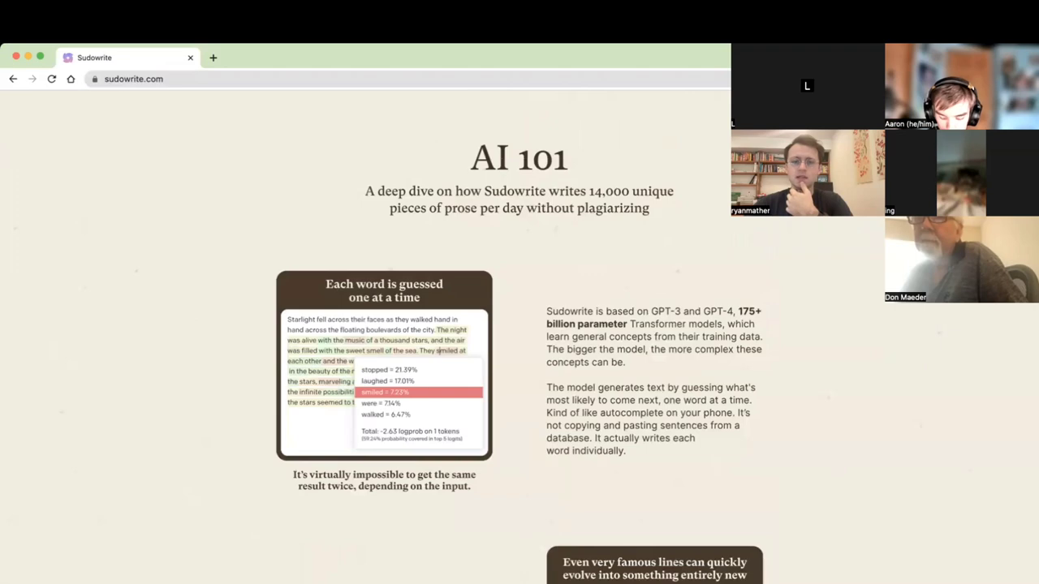
scroll(325, 310, "down", 5)
scroll(324, 308, "up", 2)
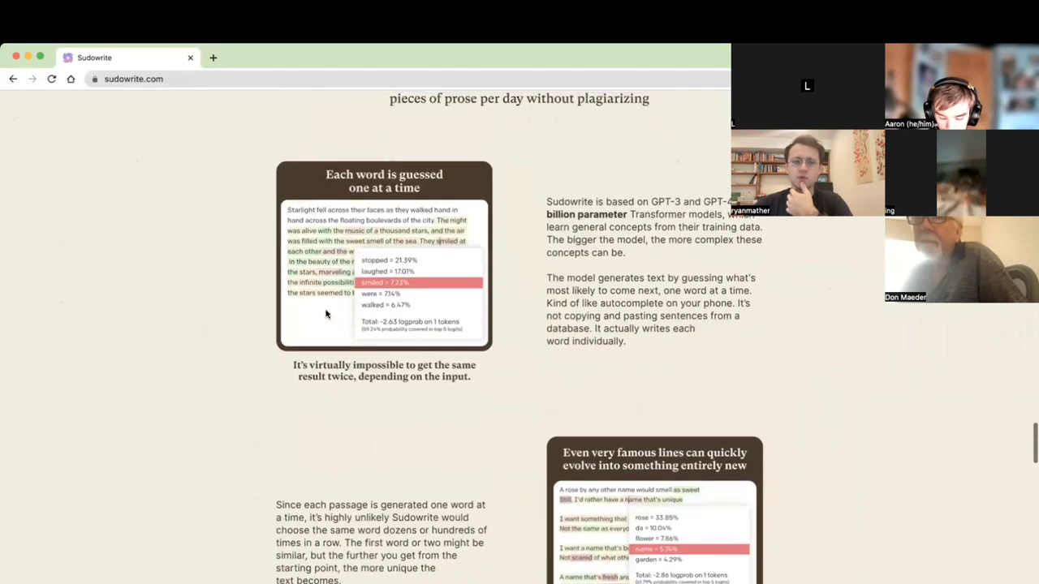
scroll(329, 307, "up", 5)
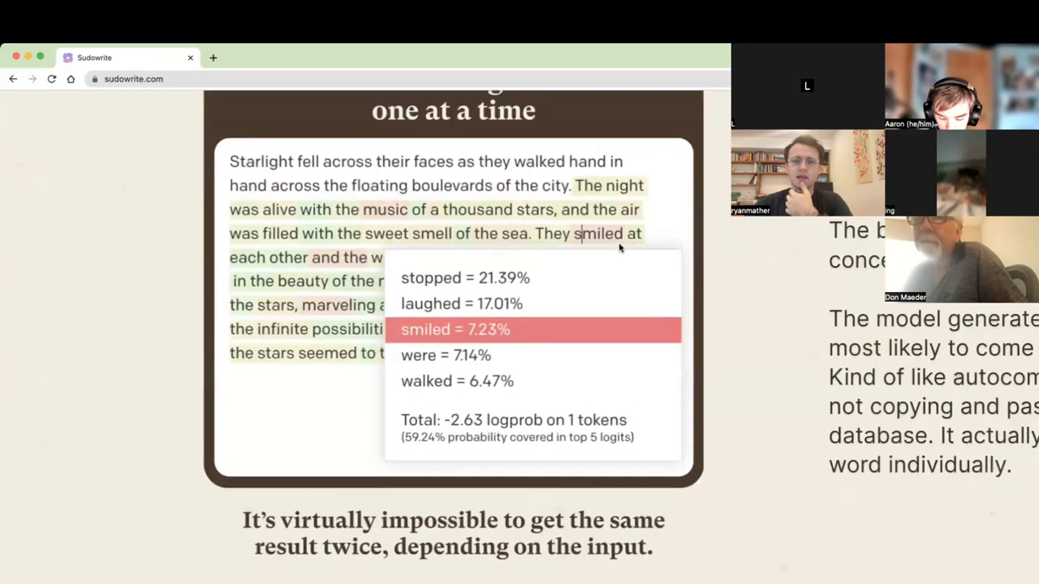
scroll(410, 300, "up", 1)
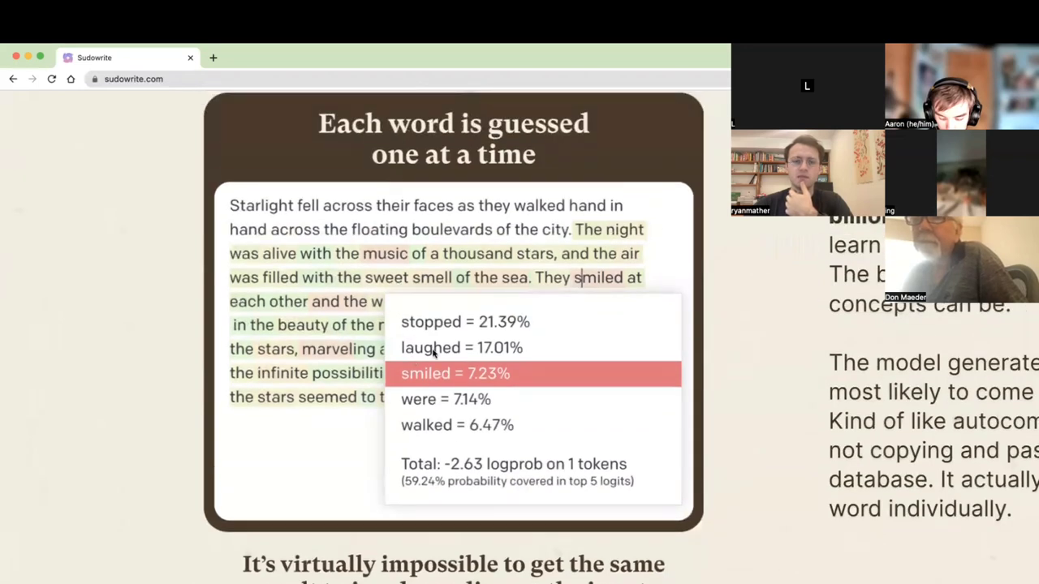
scroll(333, 324, "down", 10)
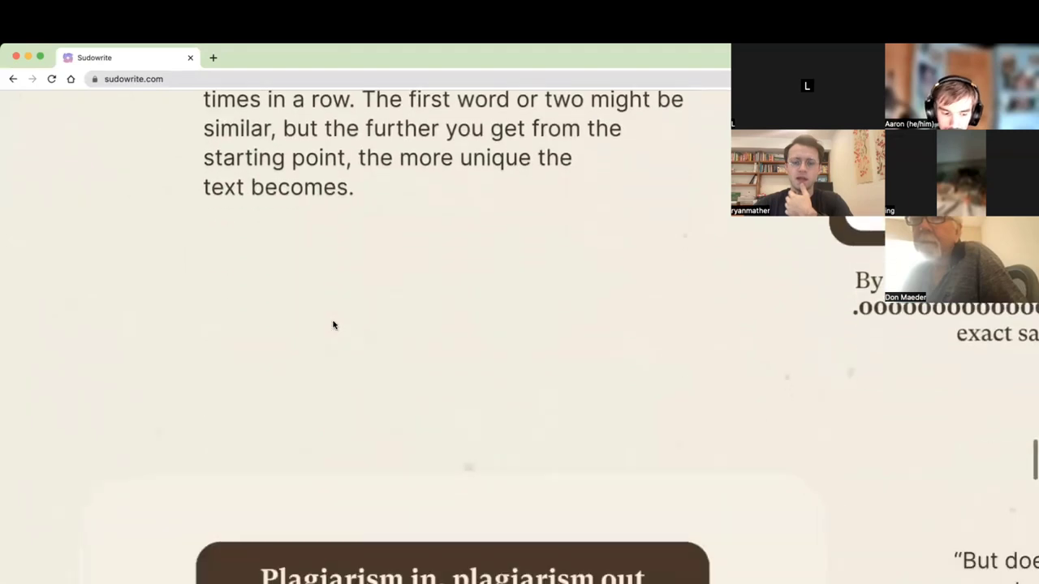
scroll(332, 324, "down", 5)
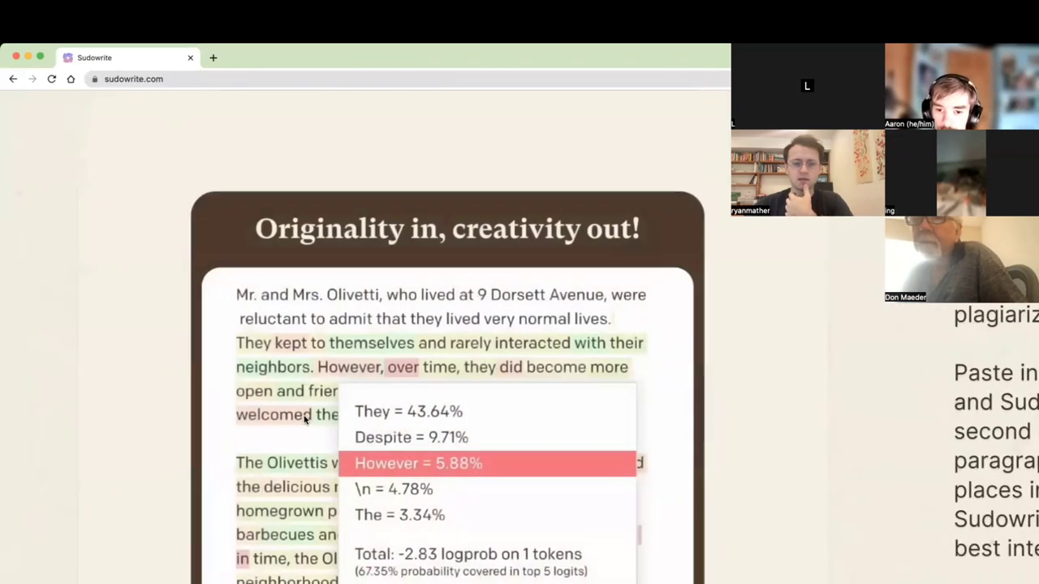
scroll(354, 419, "down", 2)
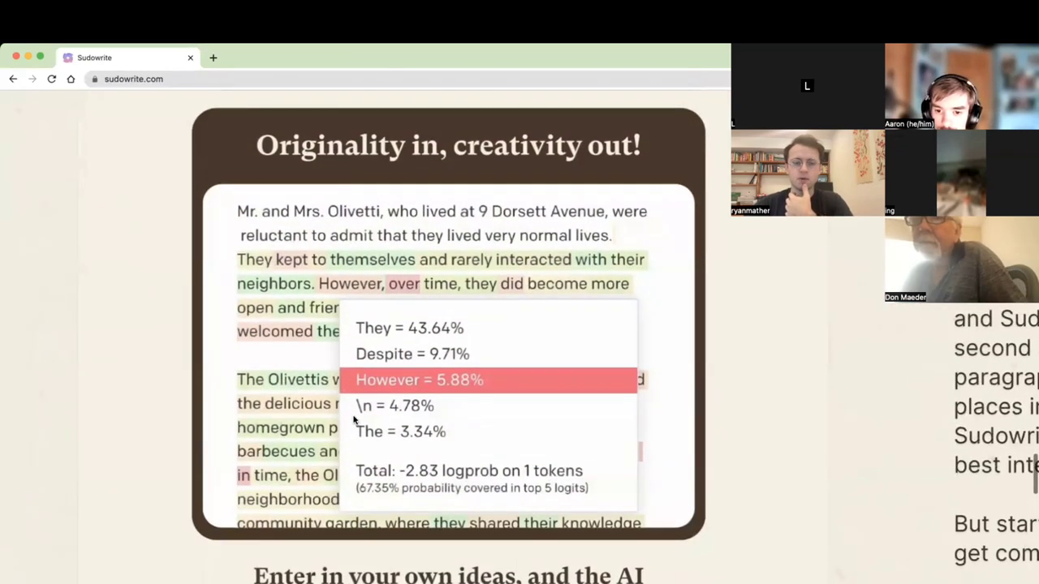
scroll(352, 417, "down", 1)
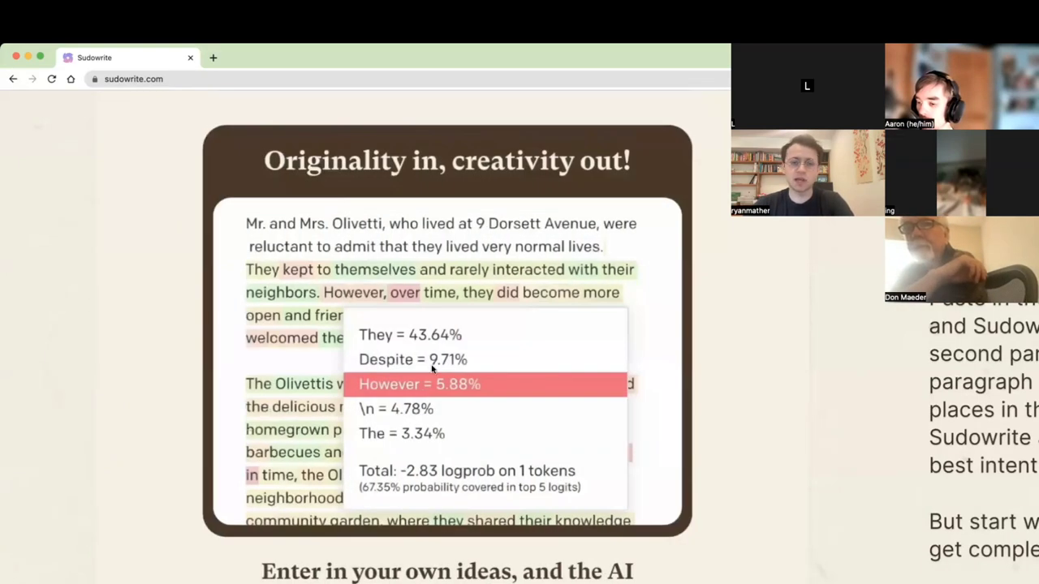
scroll(431, 369, "down", 5)
scroll(431, 365, "down", 2)
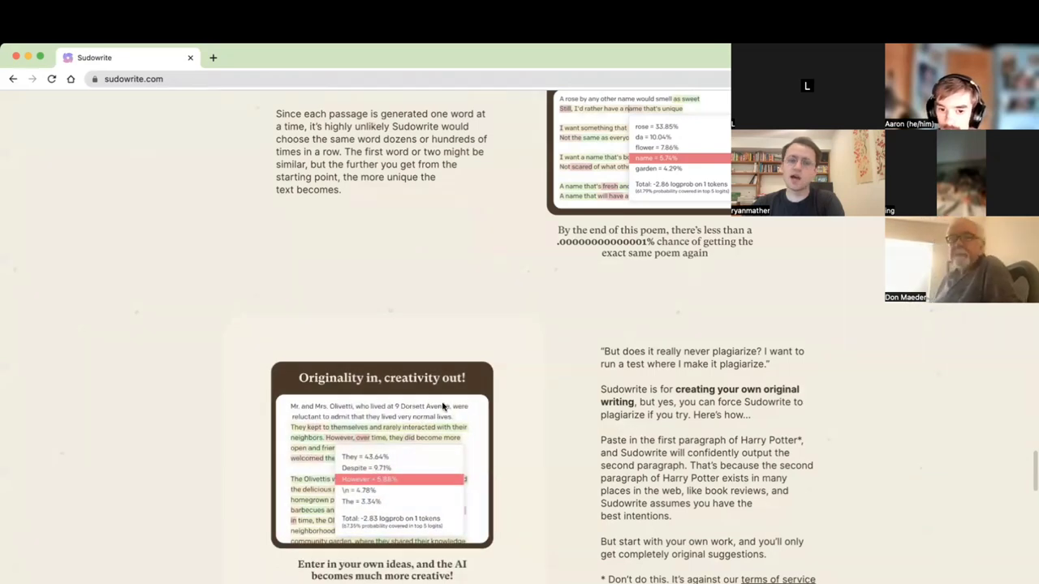
scroll(340, 436, "up", 5)
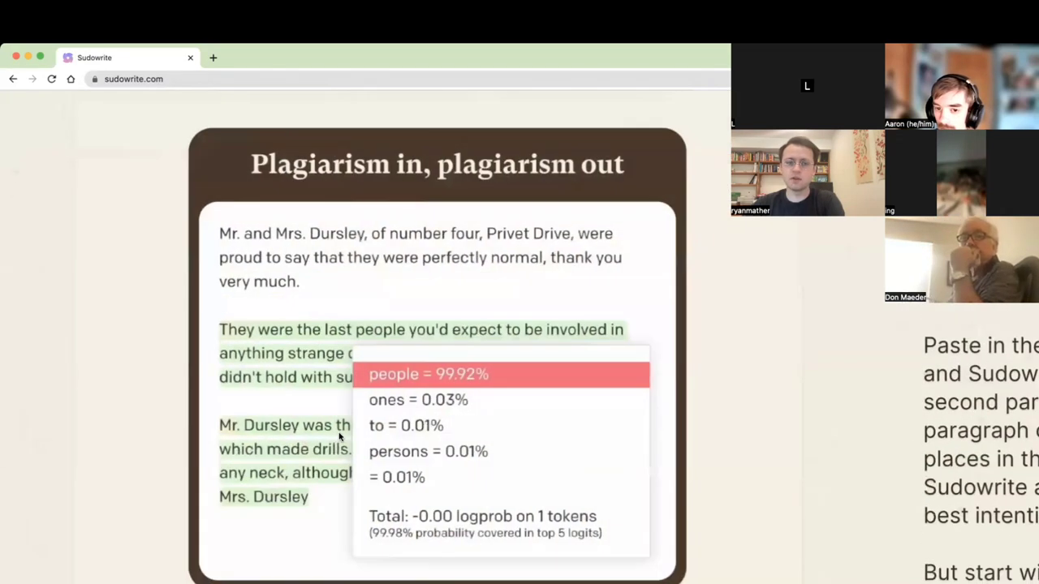
scroll(345, 444, "down", 1)
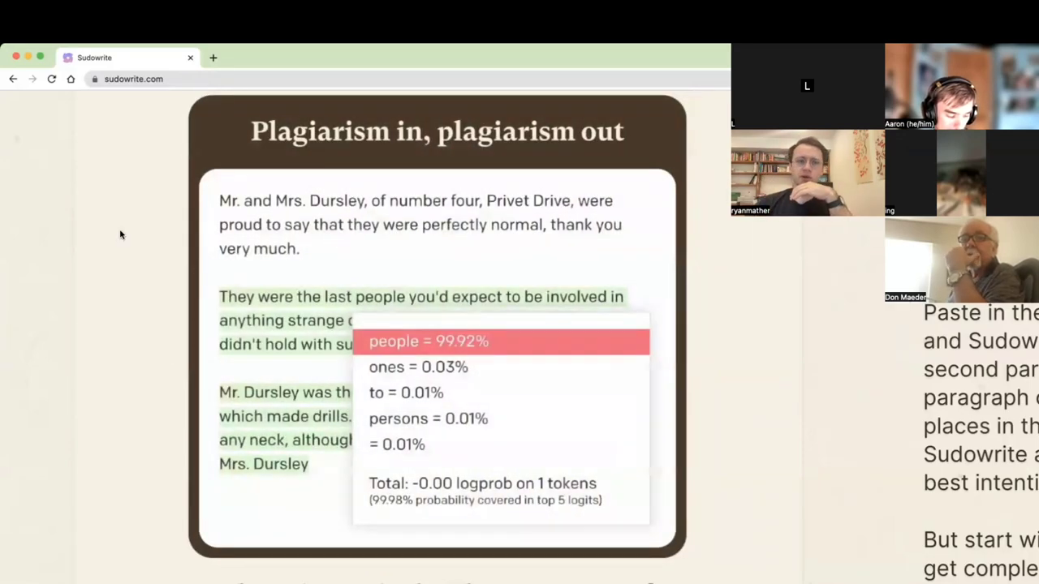
scroll(585, 262, "down", 10)
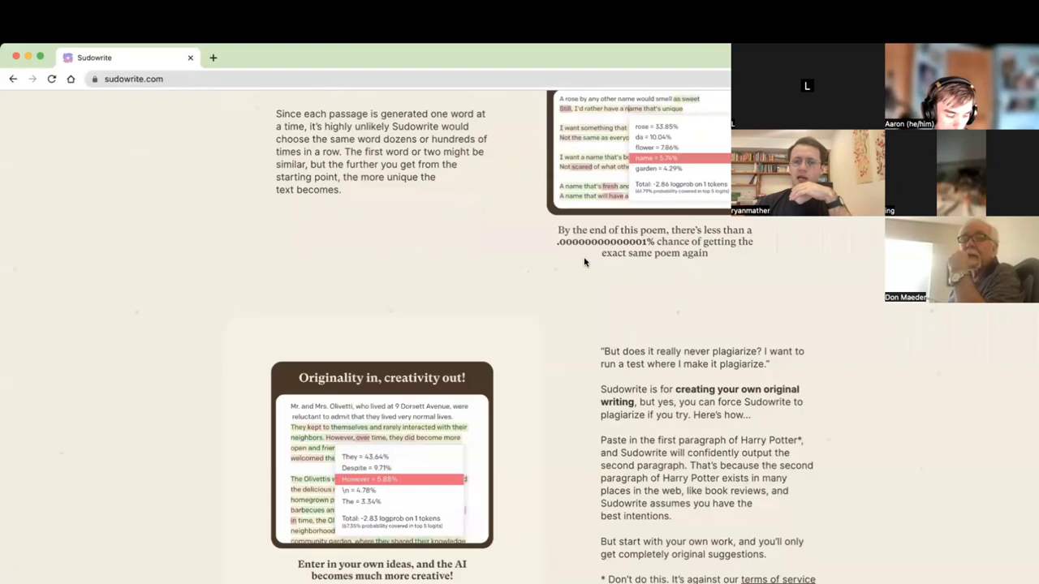
scroll(572, 294, "up", 2)
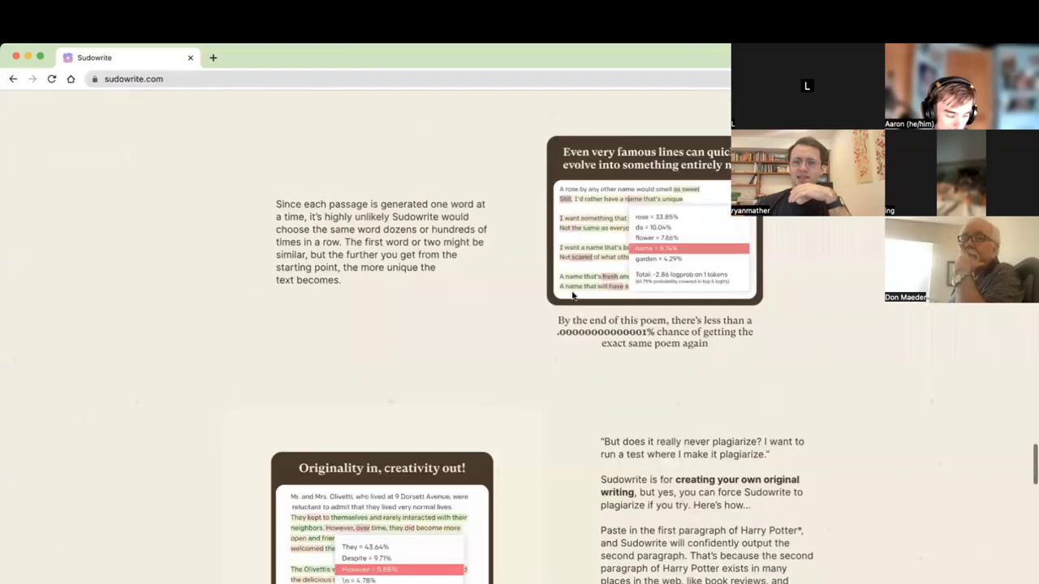
scroll(572, 295, "up", 6)
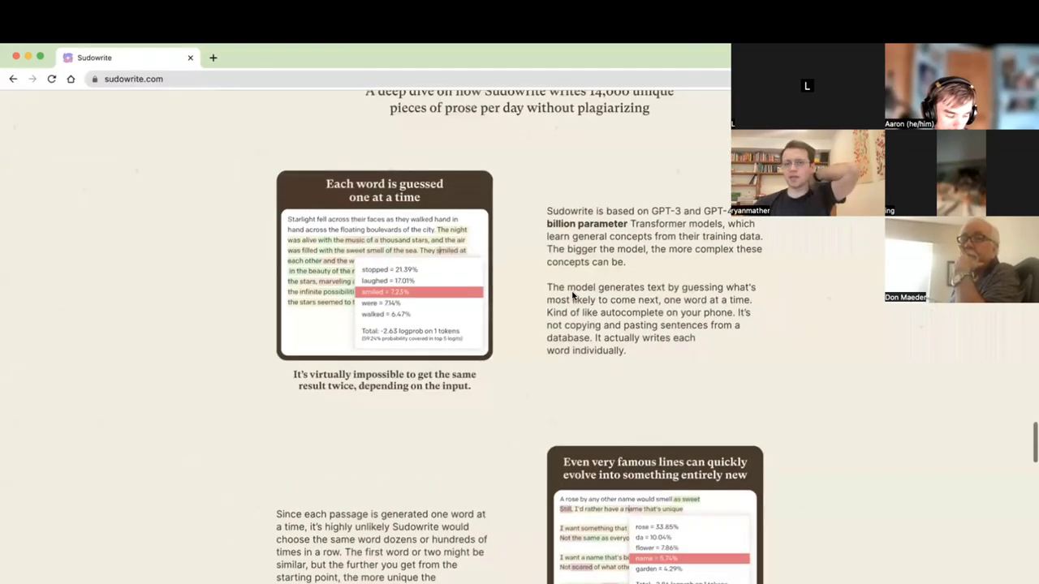
scroll(572, 295, "up", 1)
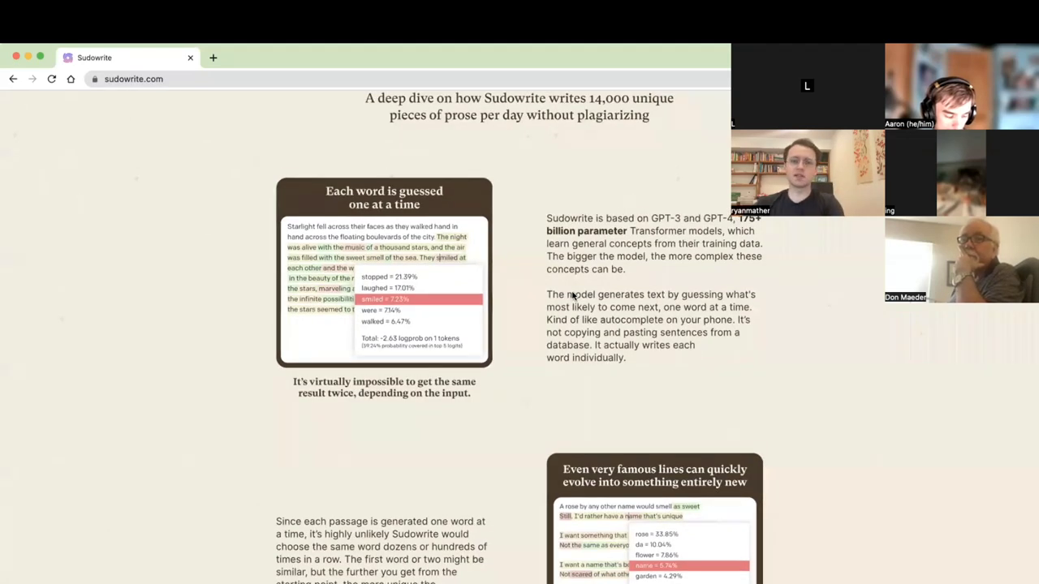
scroll(573, 295, "up", 5)
scroll(573, 295, "up", 15)
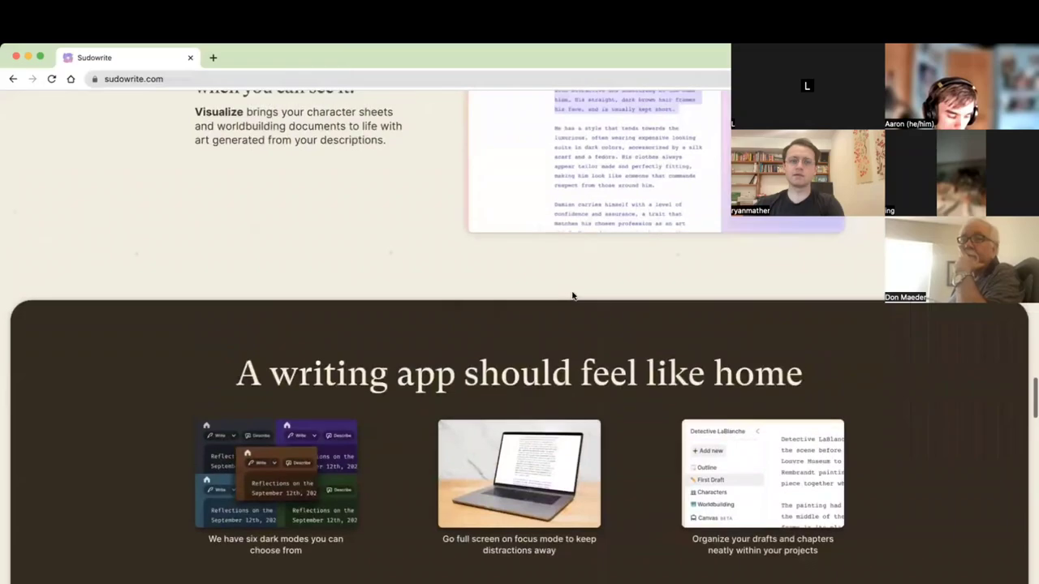
scroll(573, 295, "up", 15)
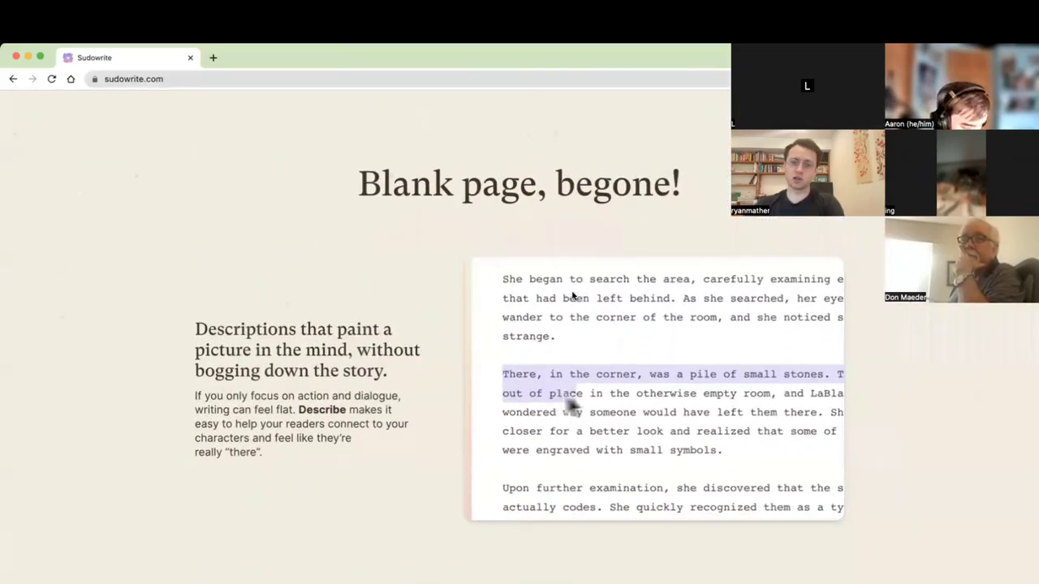
scroll(572, 295, "up", 7)
scroll(573, 296, "up", 4)
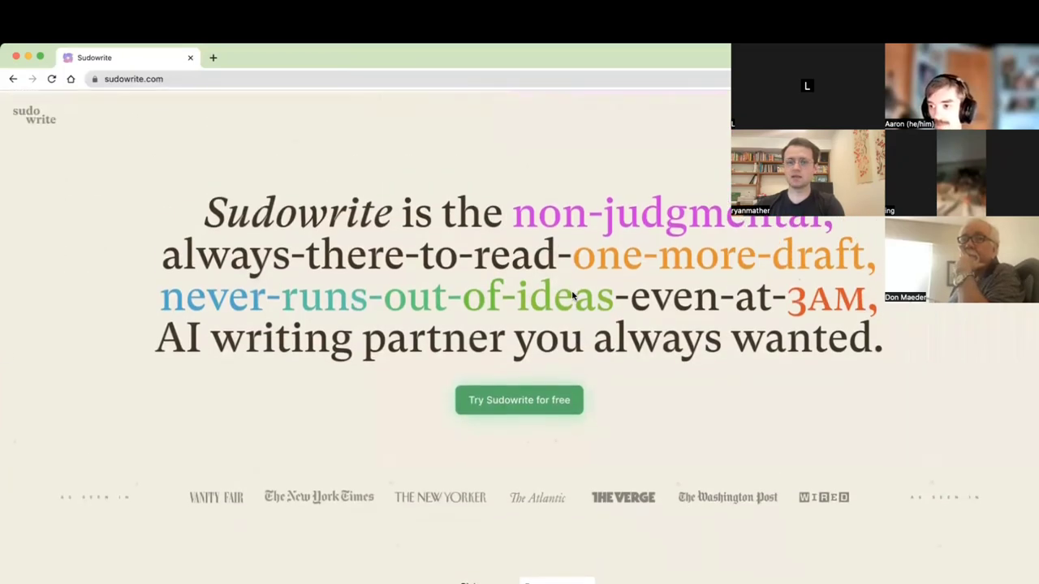